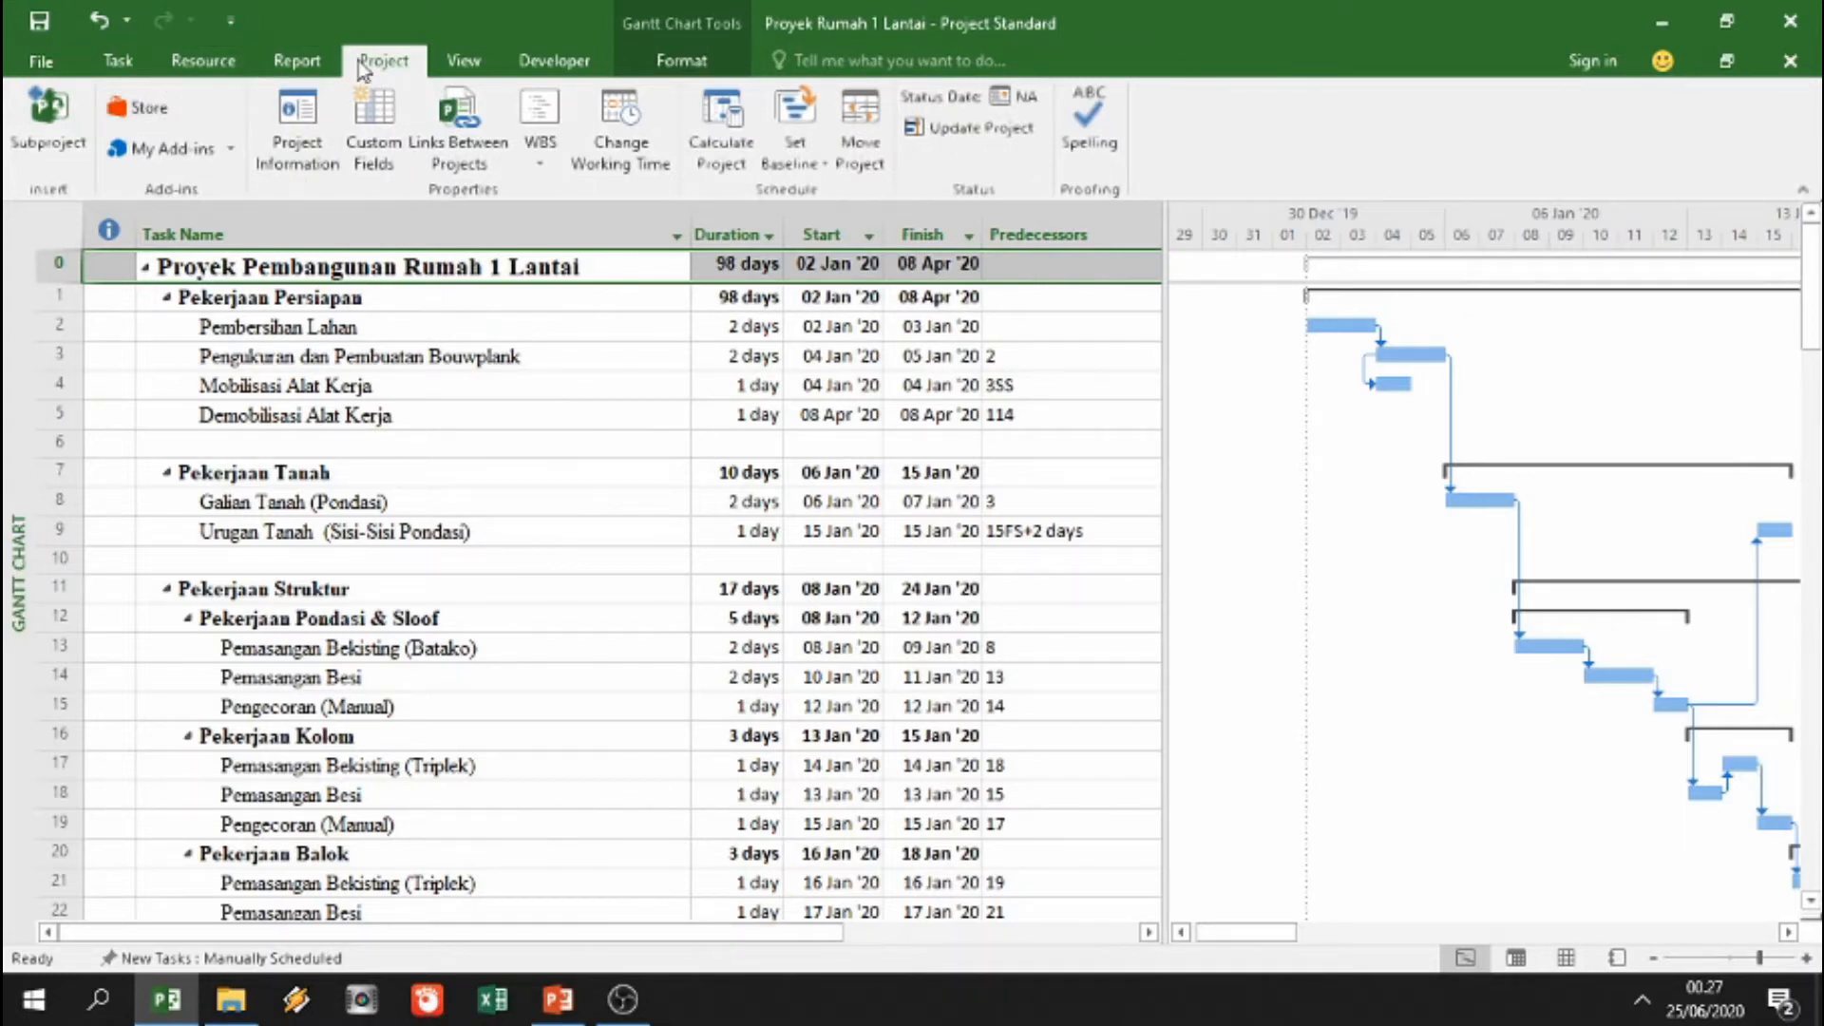
Step: Set the project information to schedule from the Project Finish Date
{"action": "left_click", "coordinate": [309, 152]}
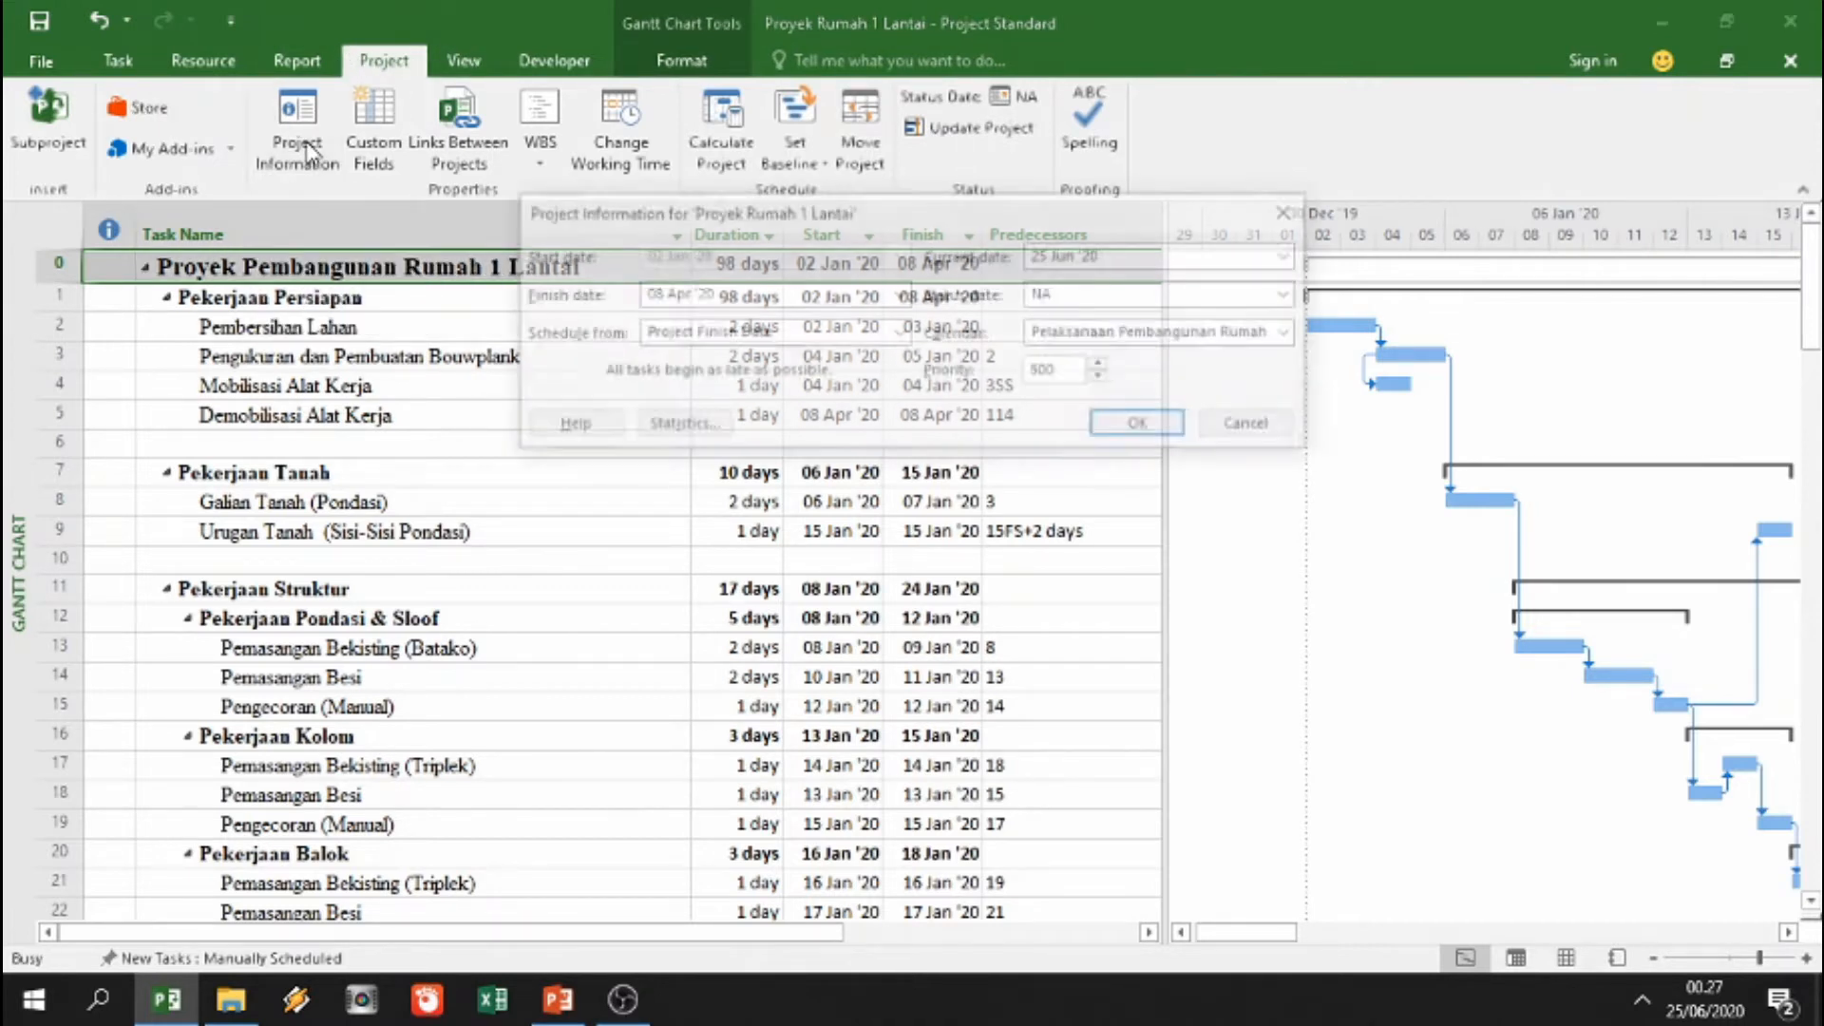
{"action": "left_click_drag", "start_coordinate": [876, 218], "coordinate": [1253, 267]}
{"action": "left_click", "coordinate": [1209, 384]}
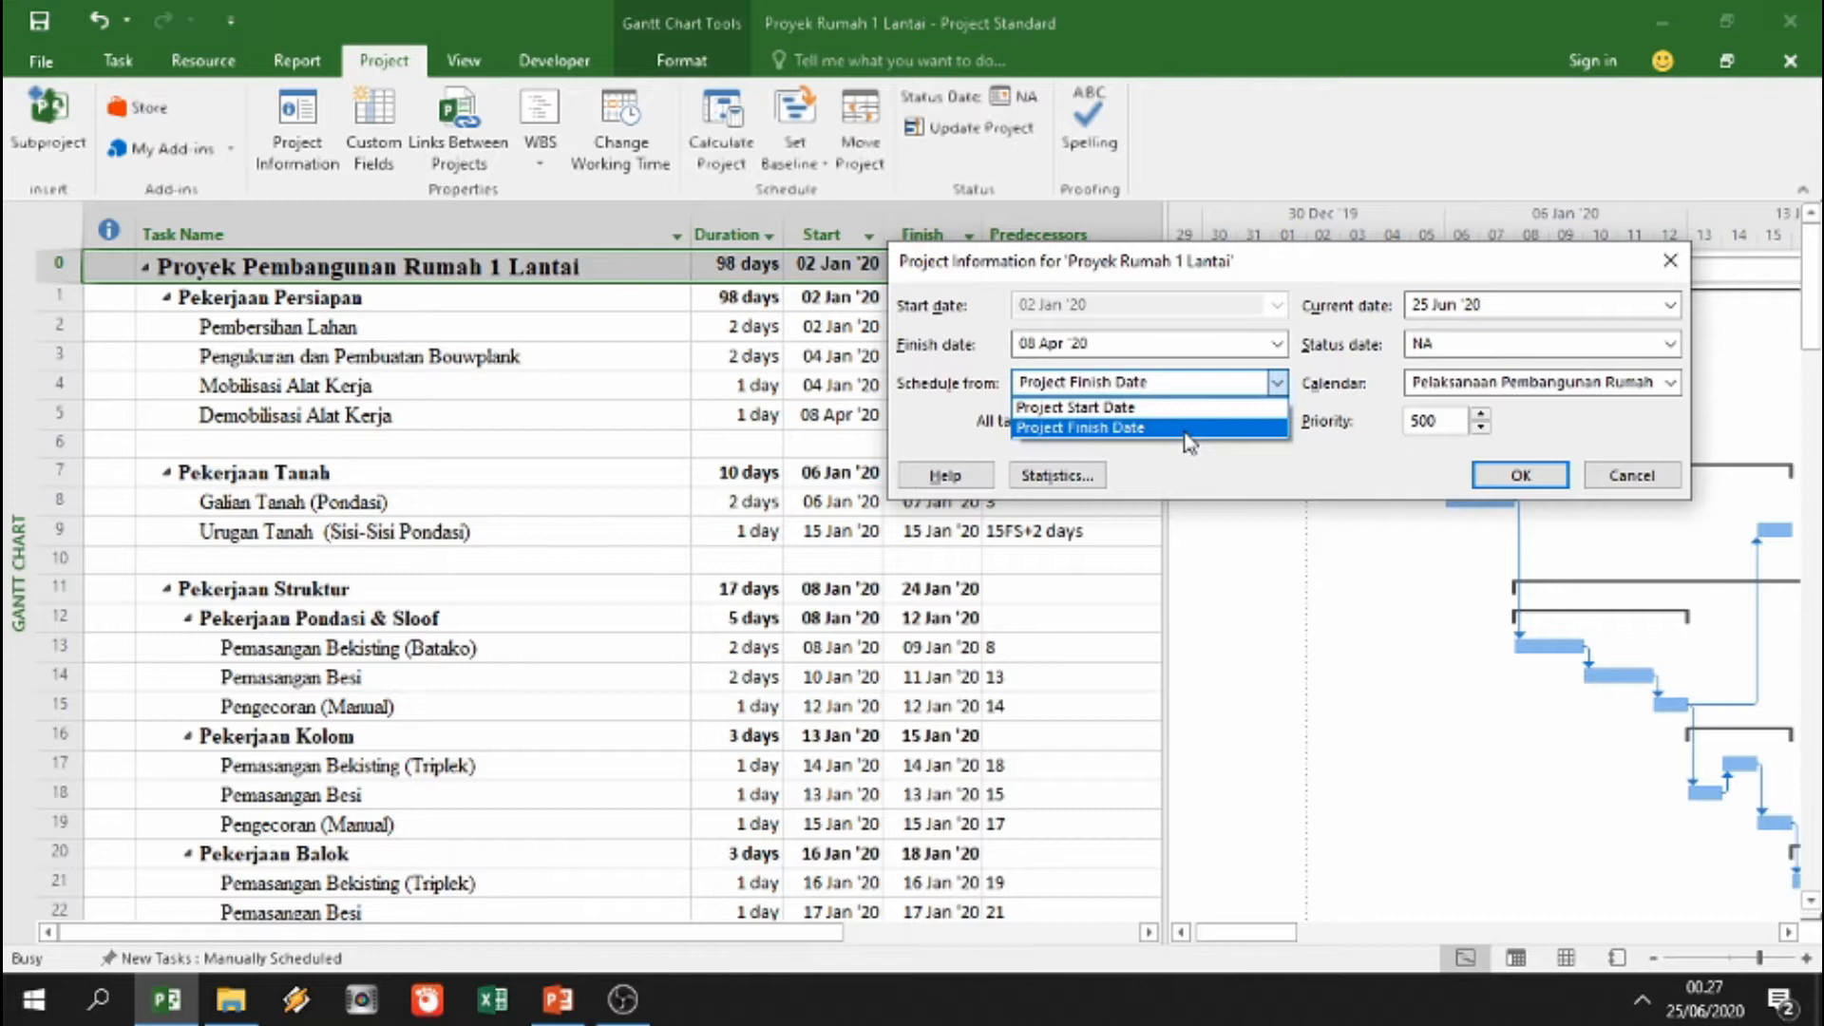
{"action": "left_click", "coordinate": [1185, 429]}
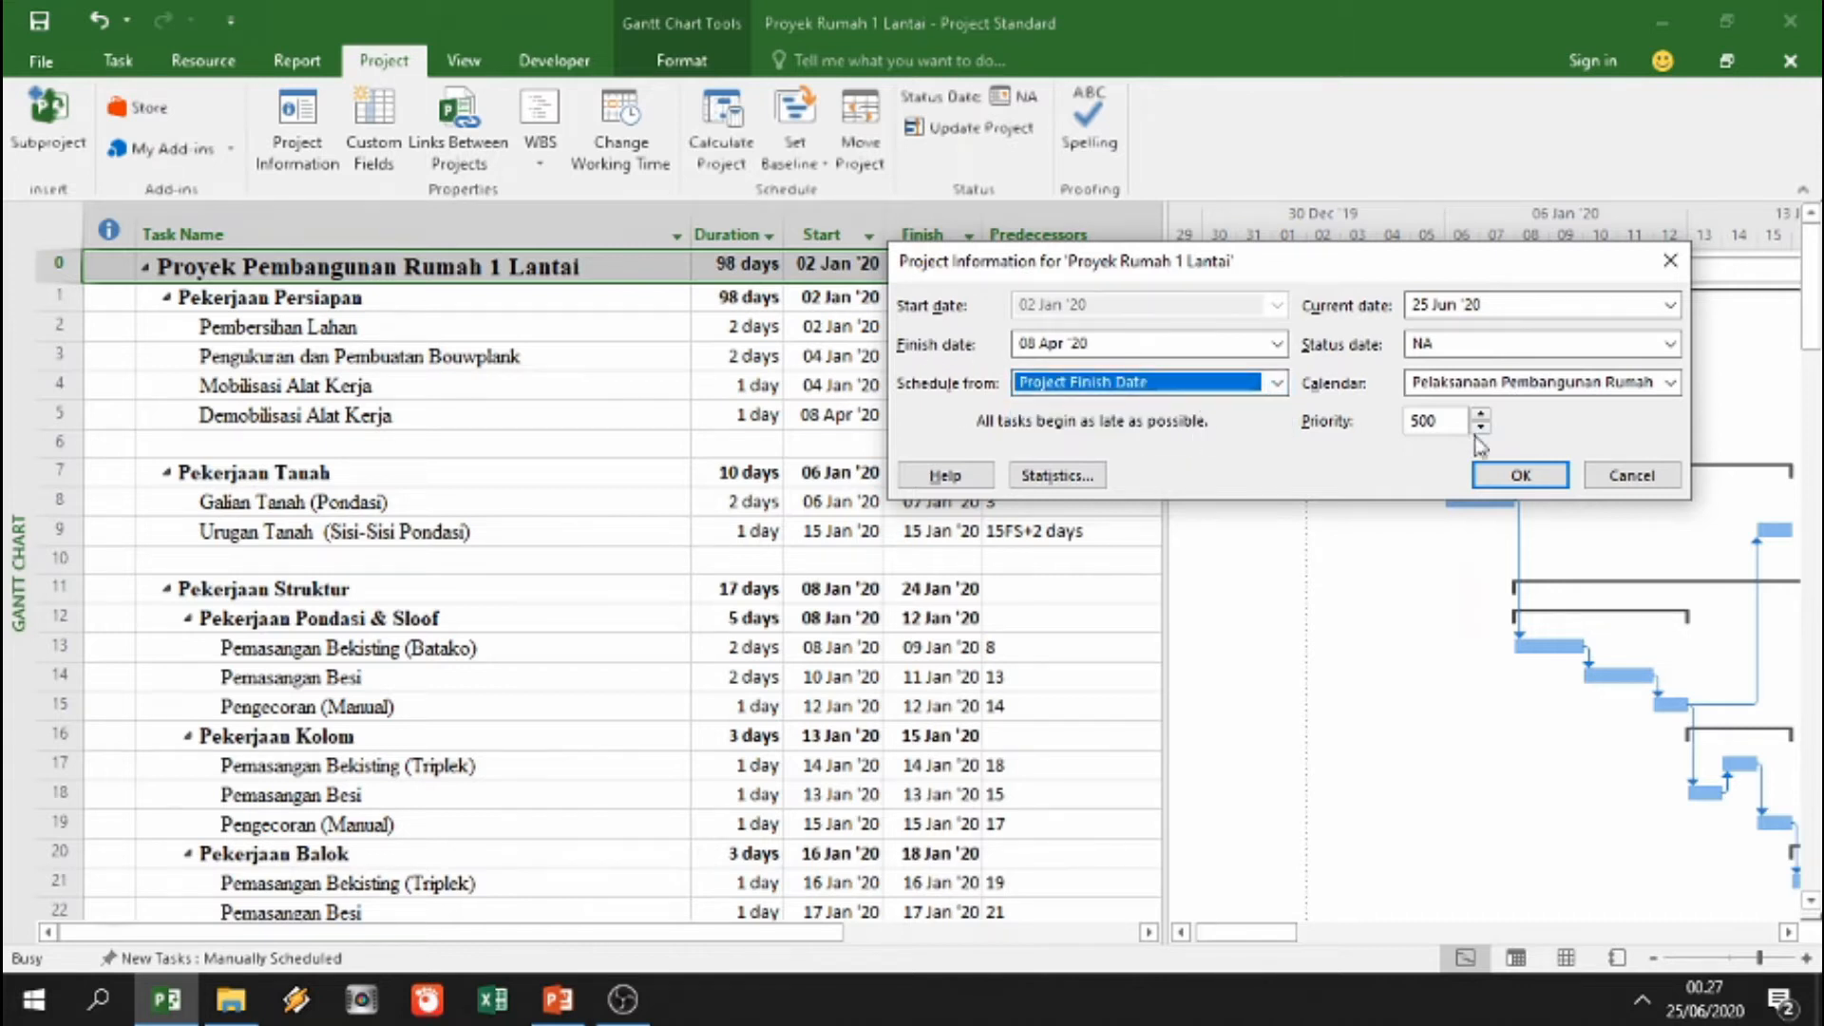
{"action": "left_click", "coordinate": [1516, 475]}
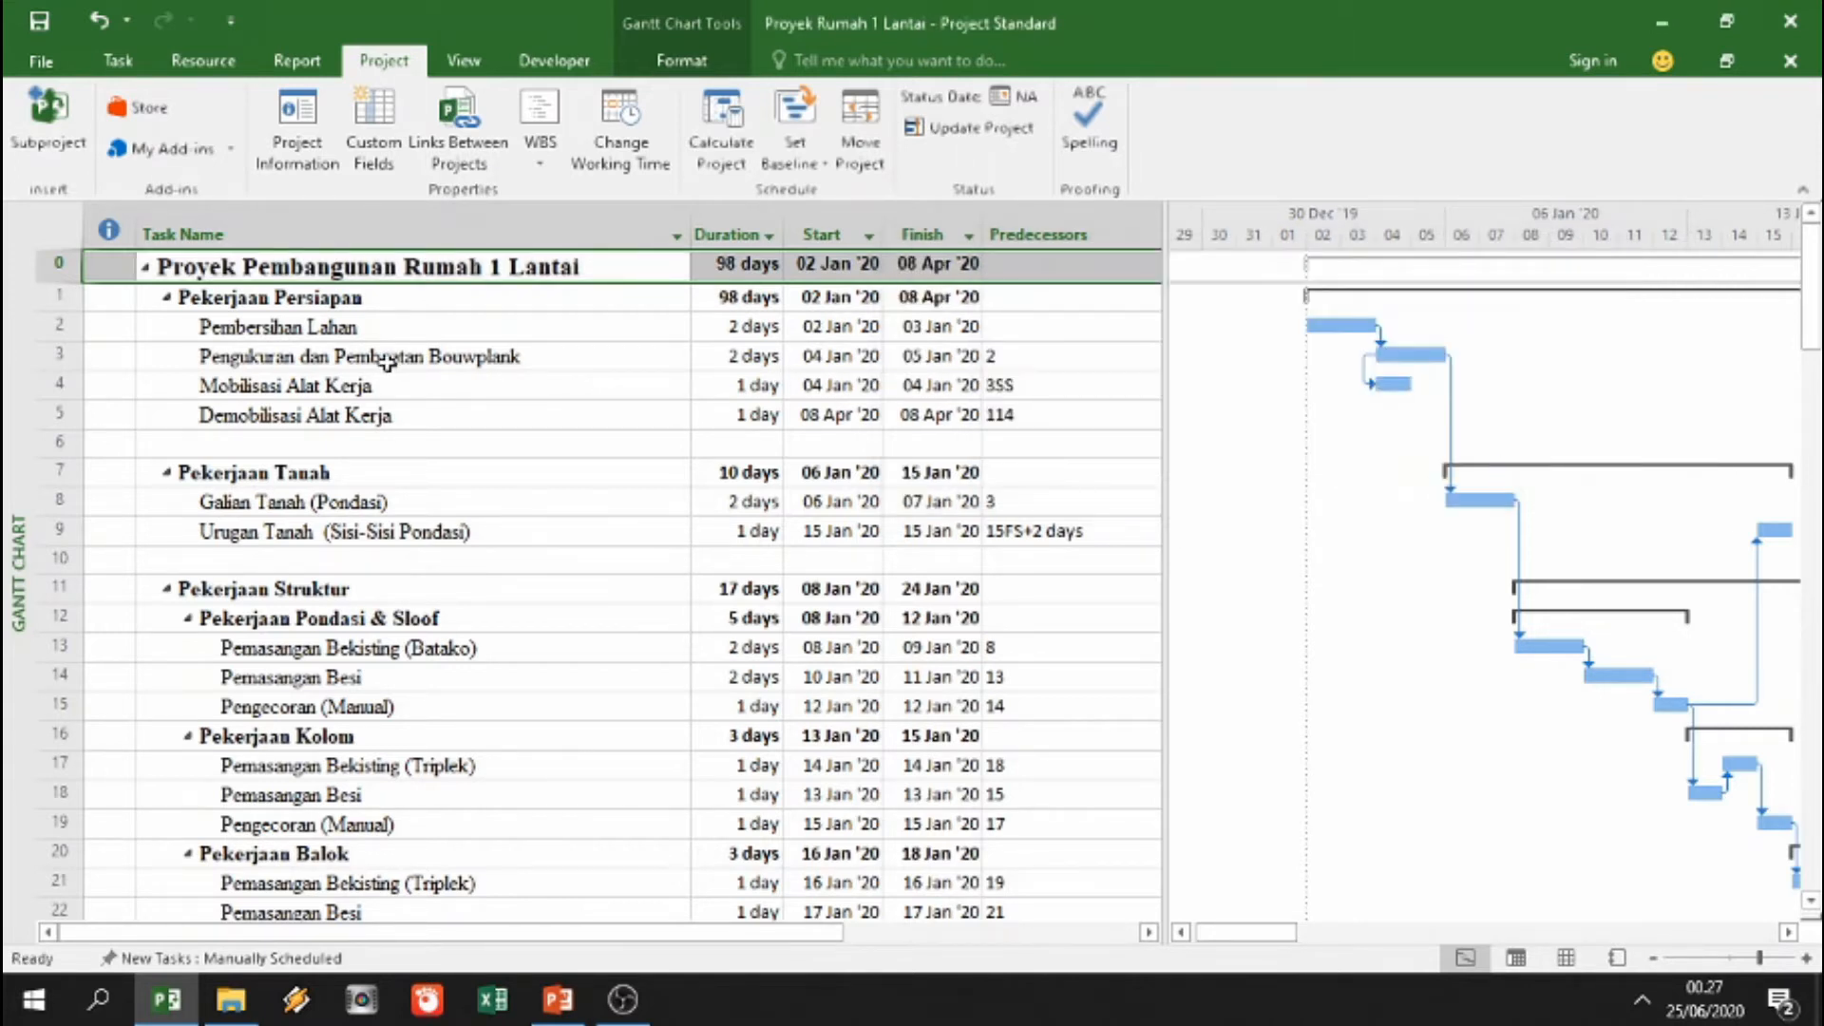
Step: Examine the advanced constraint type of the Pekerjaan Persiapan summary task and its subtask Pembersihan Lahan, leaving both unchanged
{"action": "left_click", "coordinate": [334, 297]}
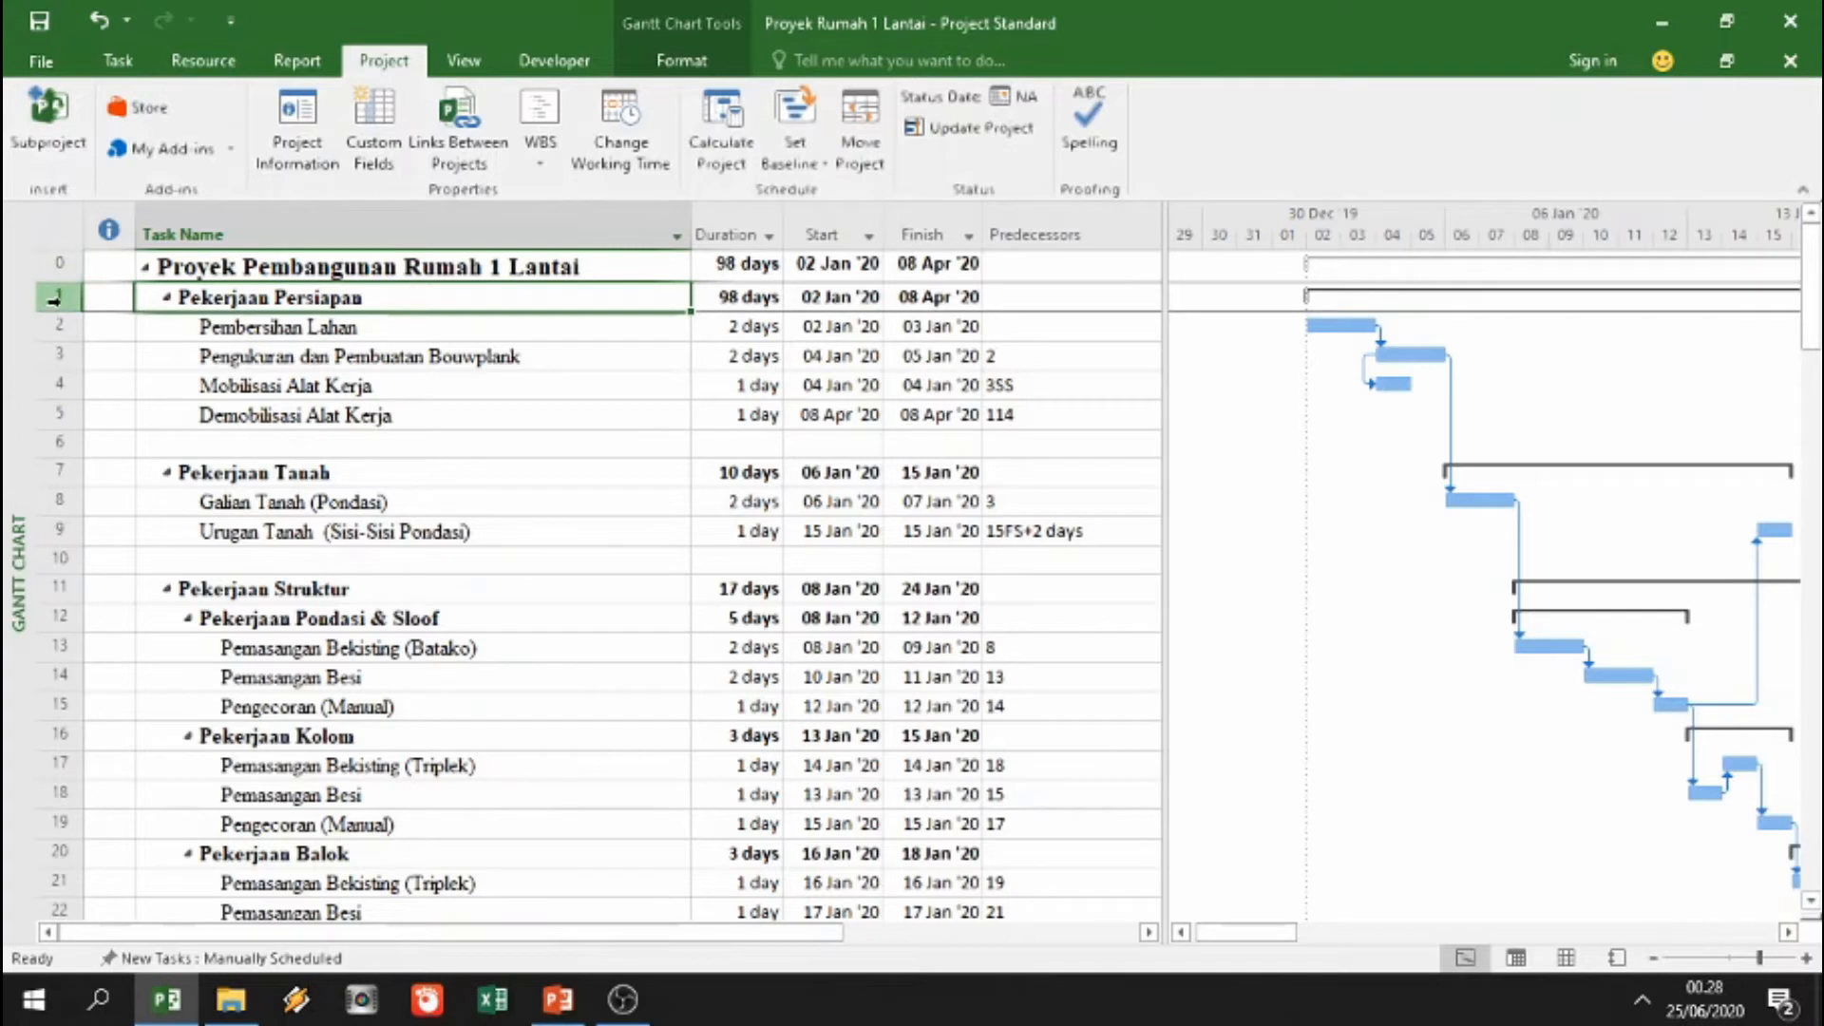
{"action": "double_click", "coordinate": [195, 296]}
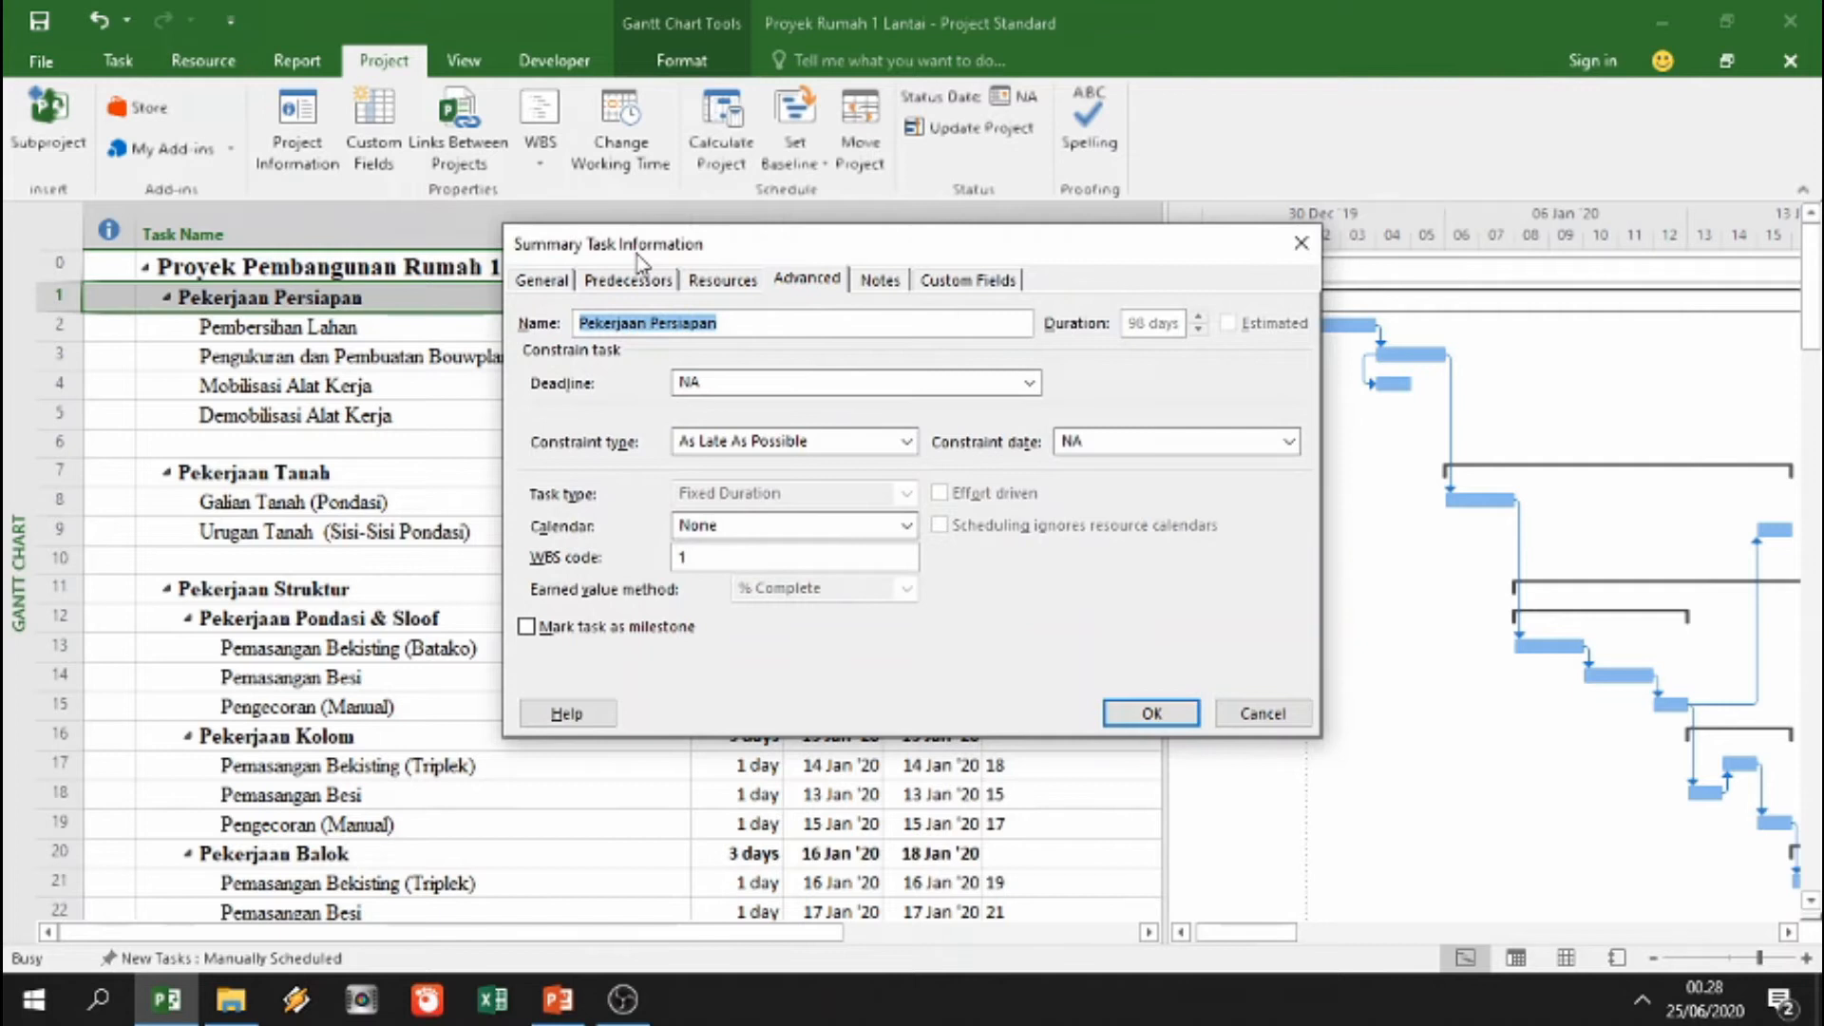
{"action": "left_click", "coordinate": [826, 287]}
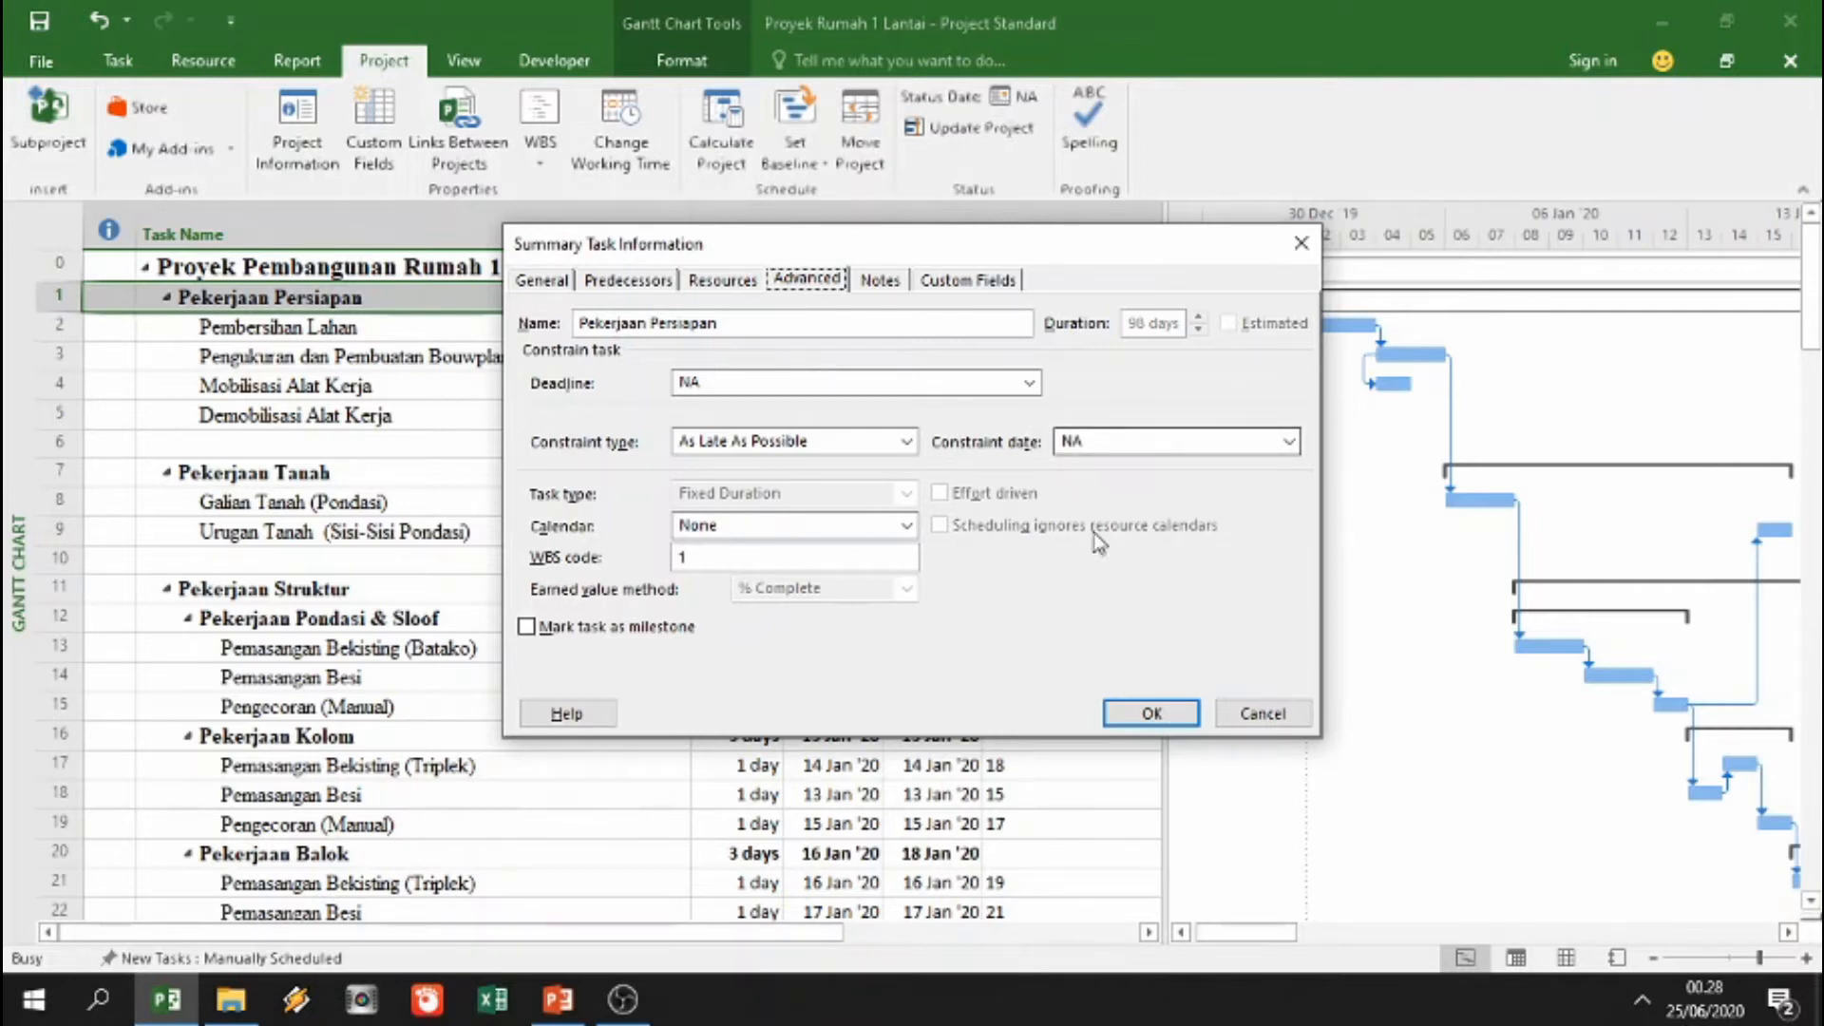
{"action": "left_click", "coordinate": [1263, 714]}
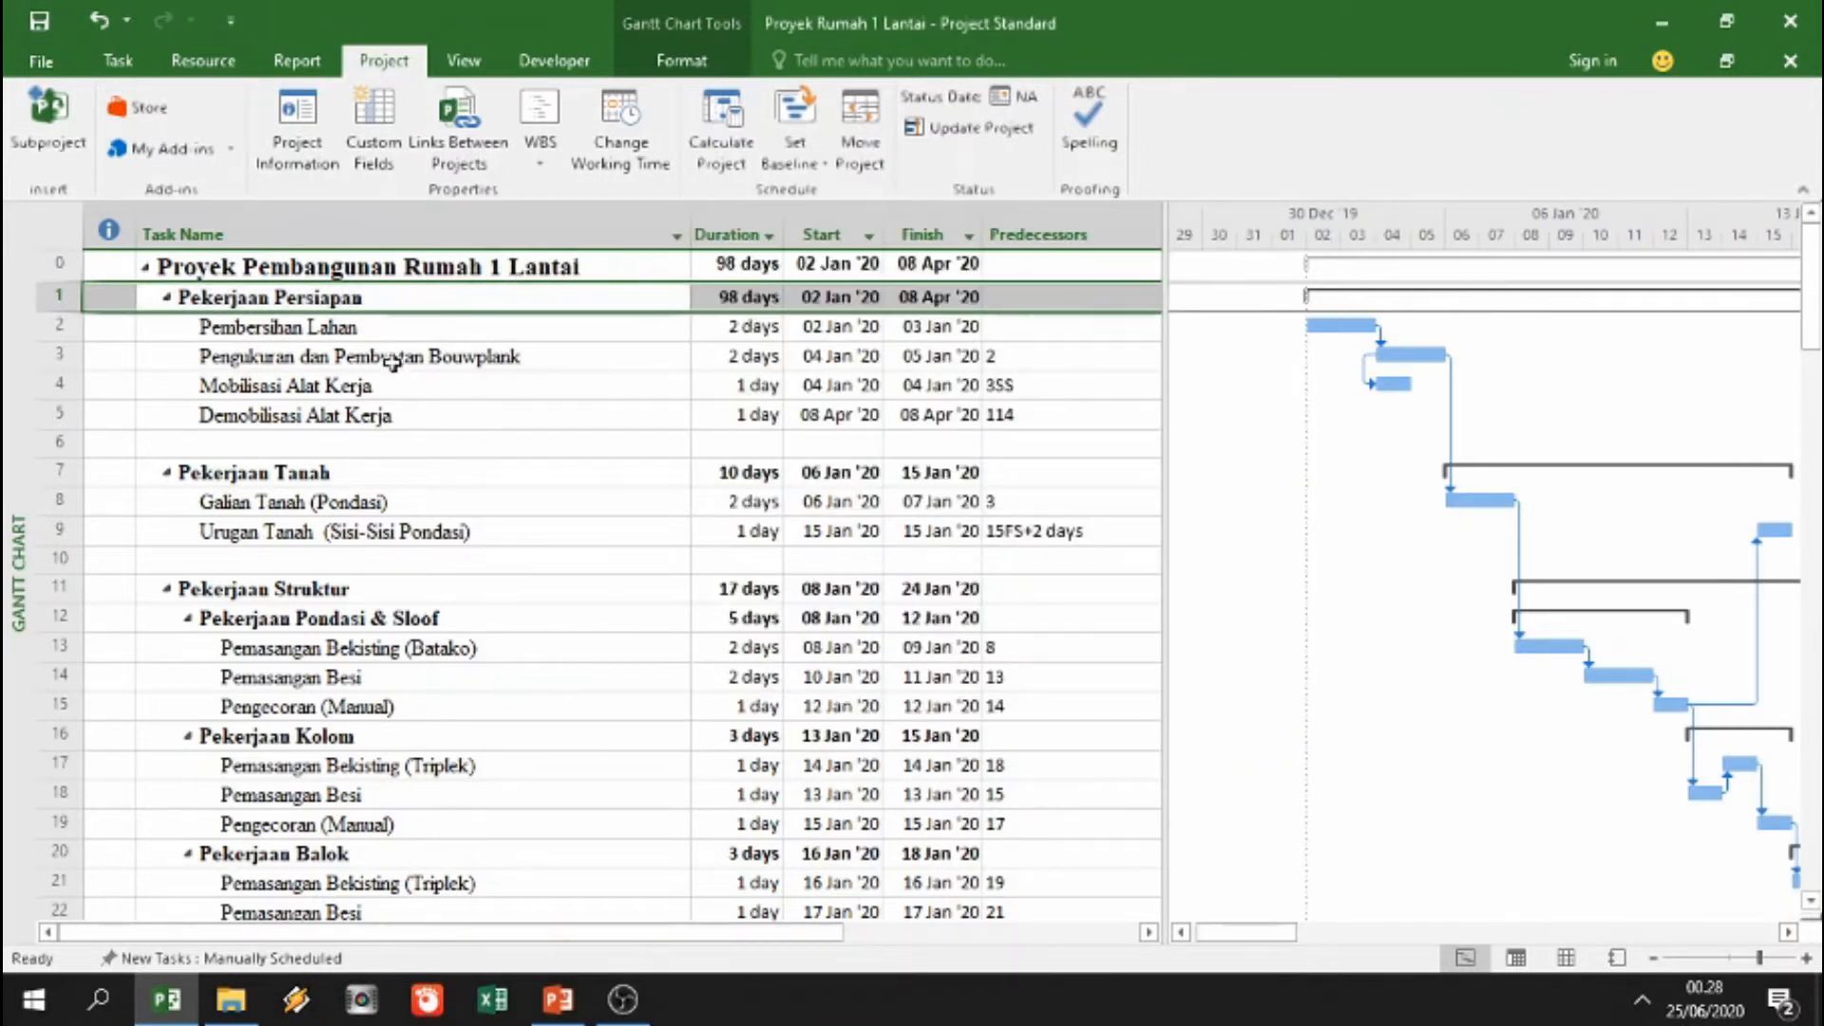
{"action": "double_click", "coordinate": [348, 332]}
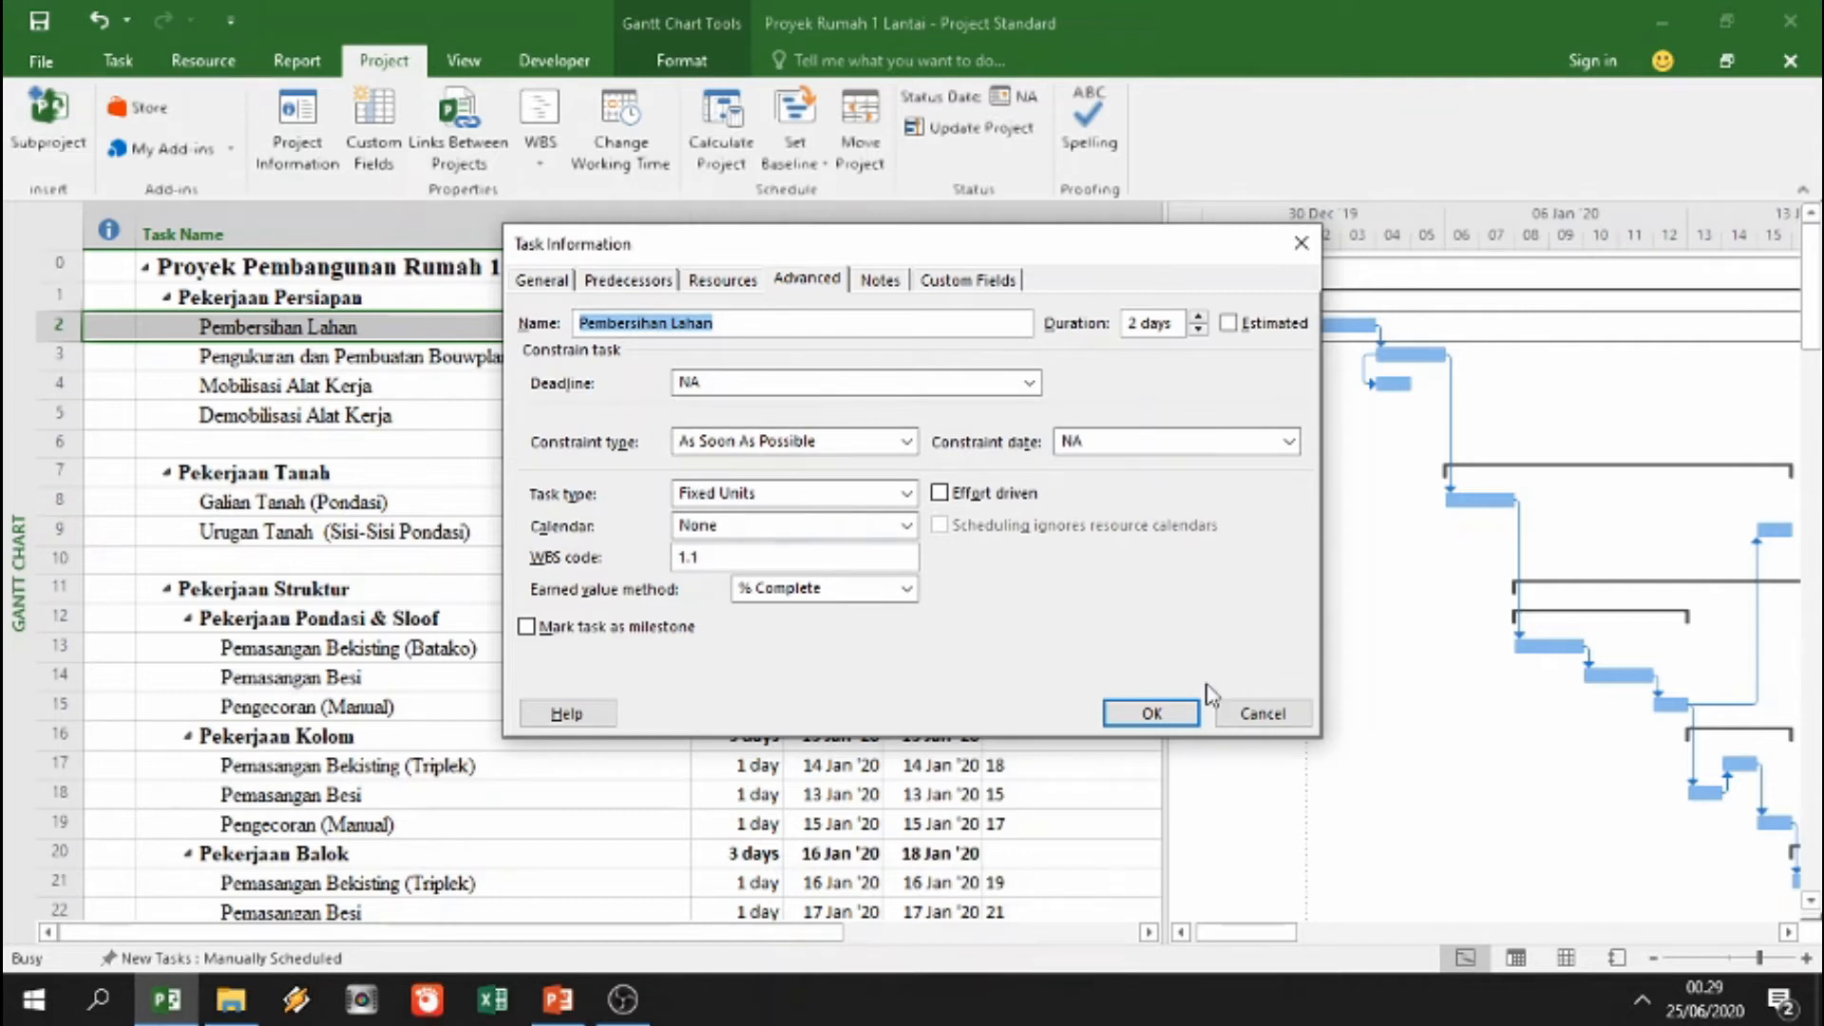
{"action": "left_click", "coordinate": [1264, 718]}
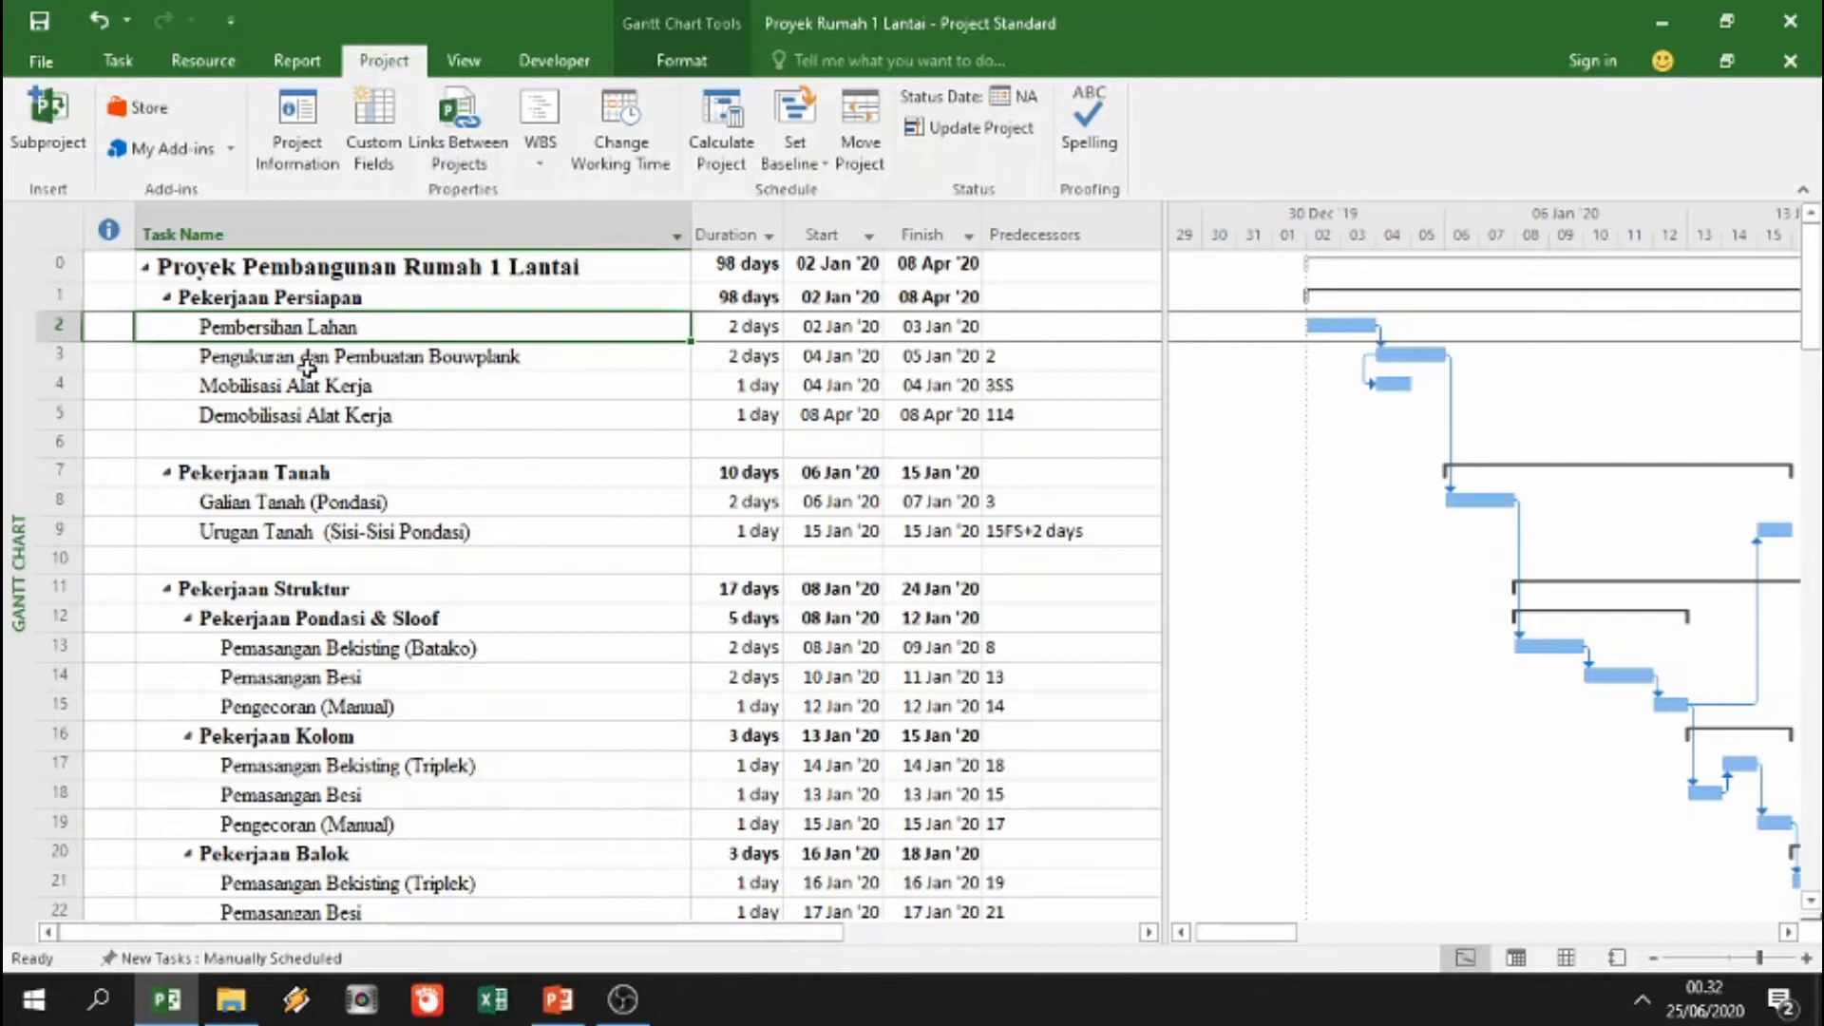
Step: Collapse and re-expand Pekerjaan Persiapan, and check the schedule-from setting in the project information
{"action": "left_click", "coordinate": [166, 299]}
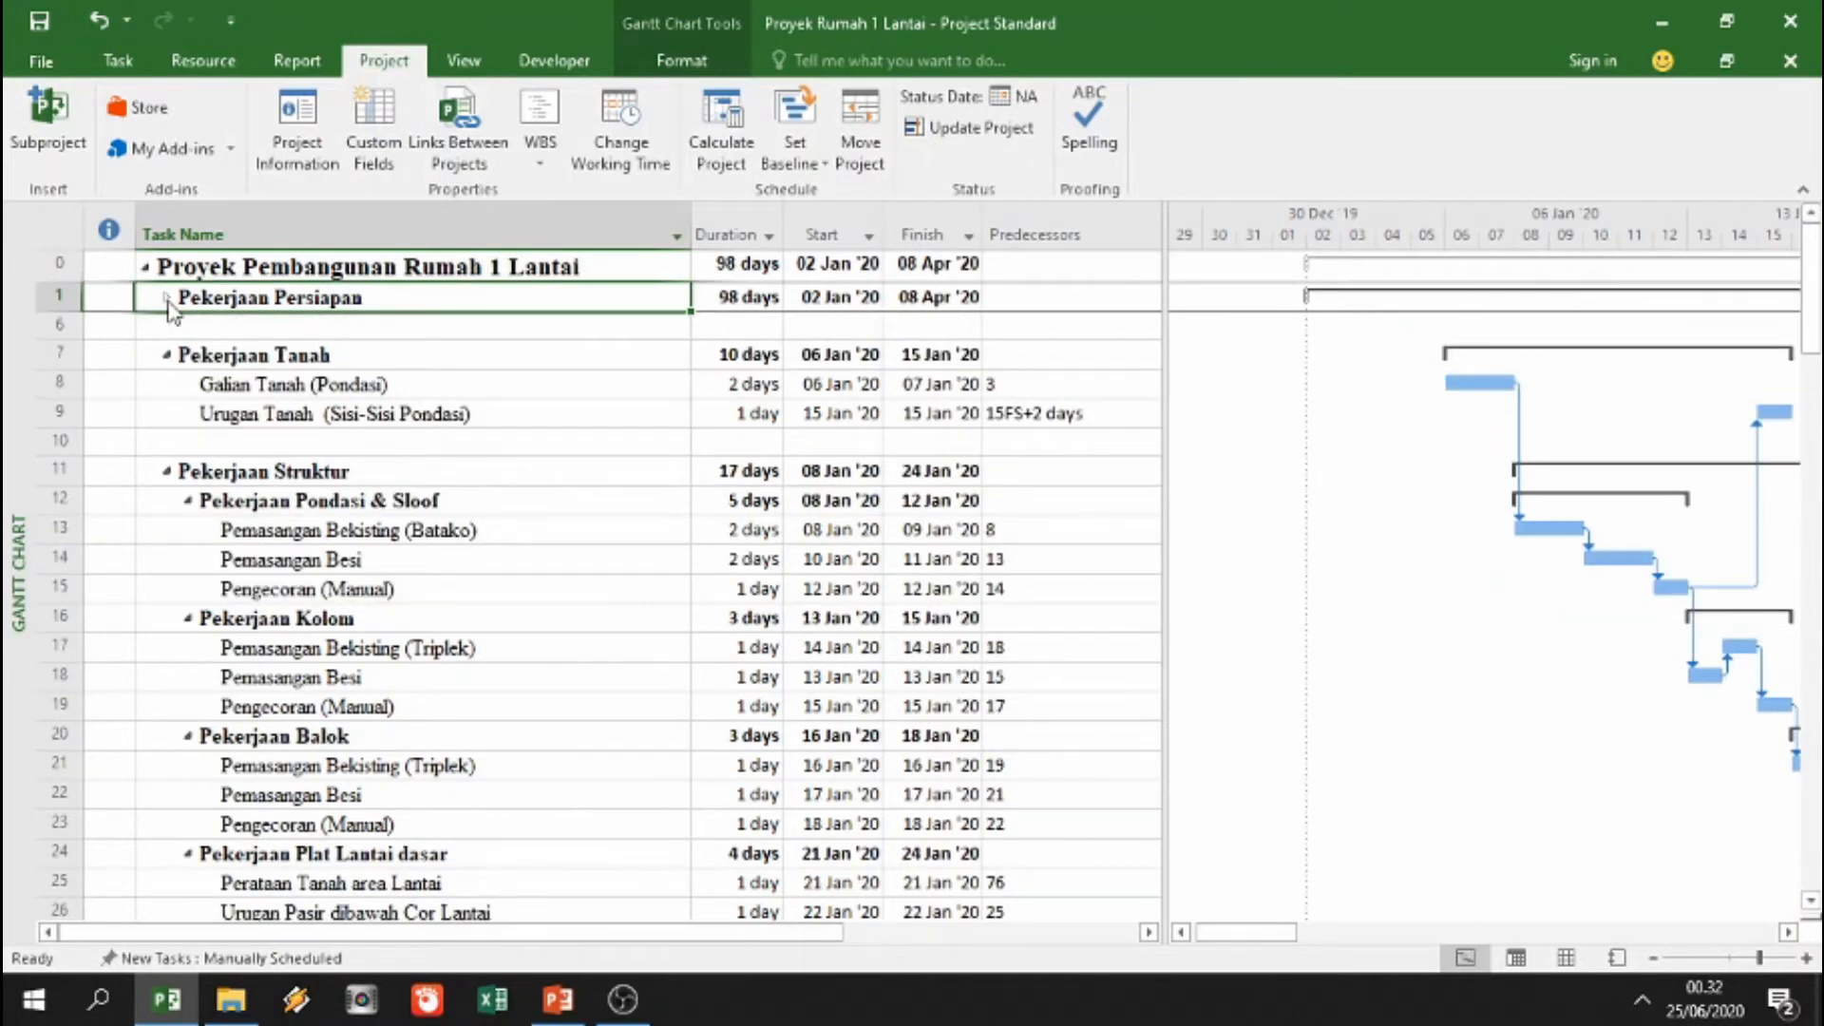
{"action": "left_click", "coordinate": [168, 299]}
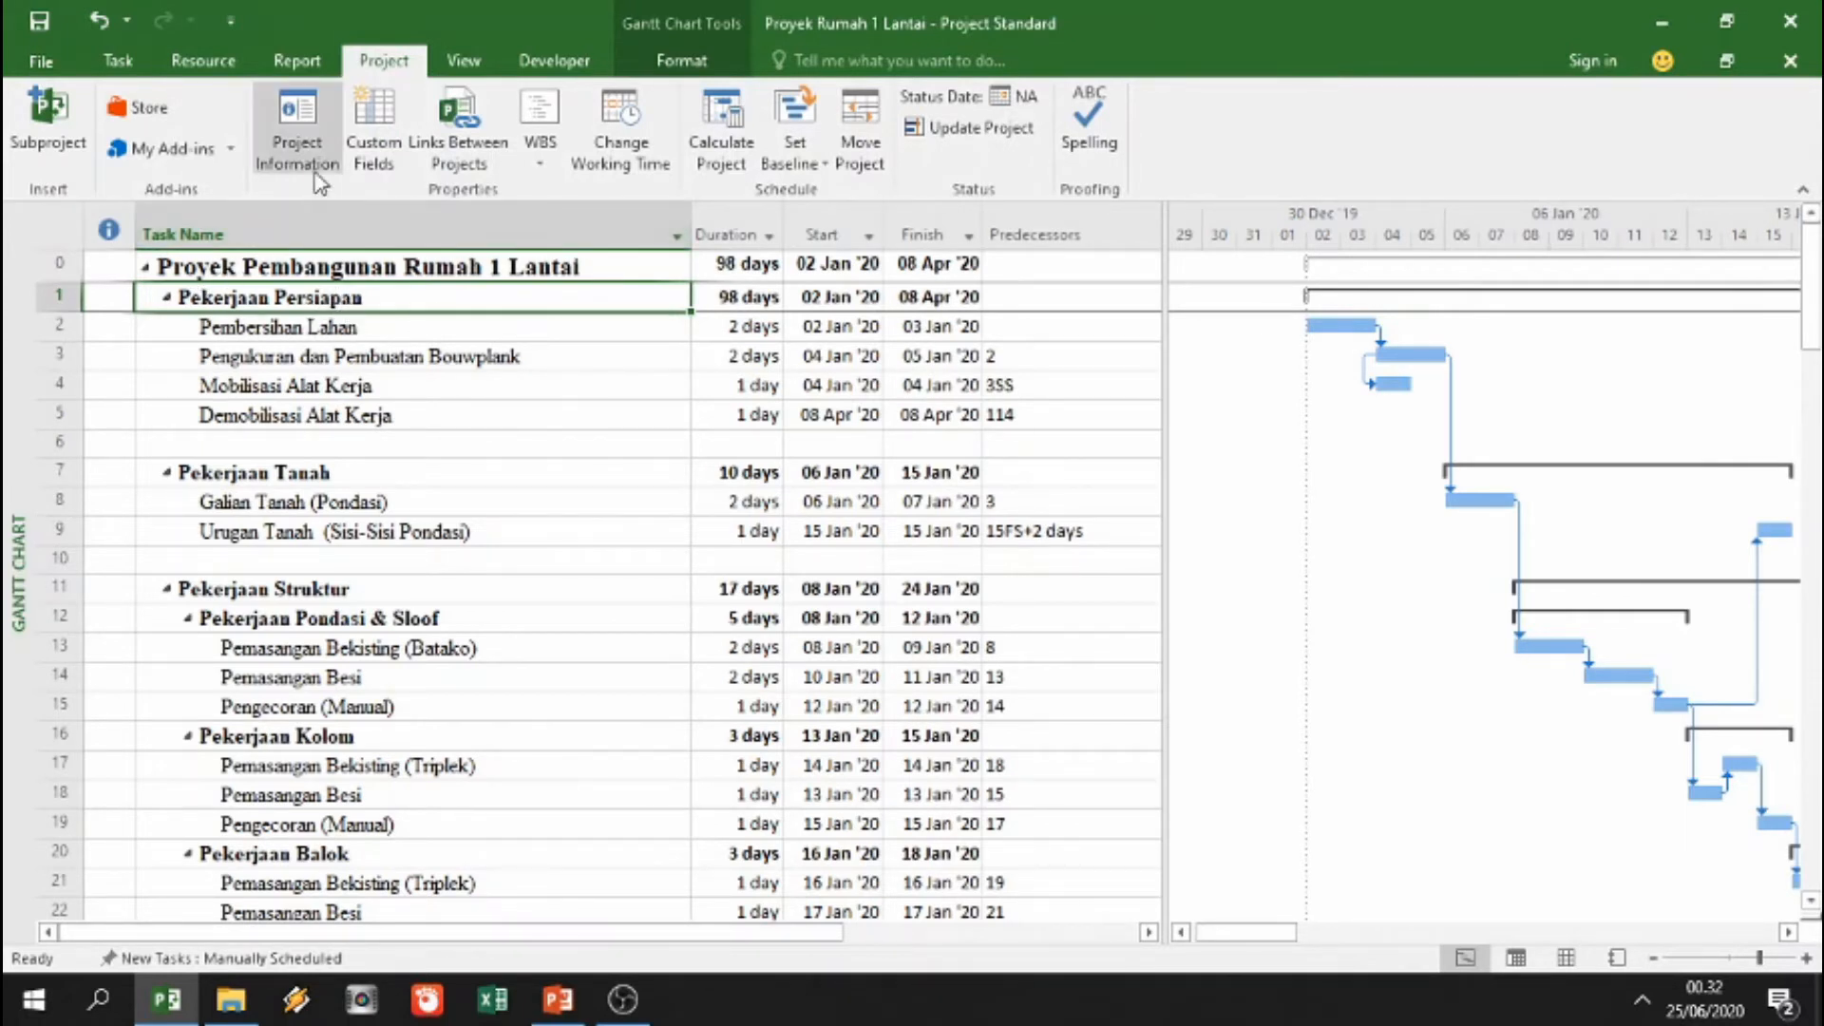
{"action": "left_click", "coordinate": [313, 168]}
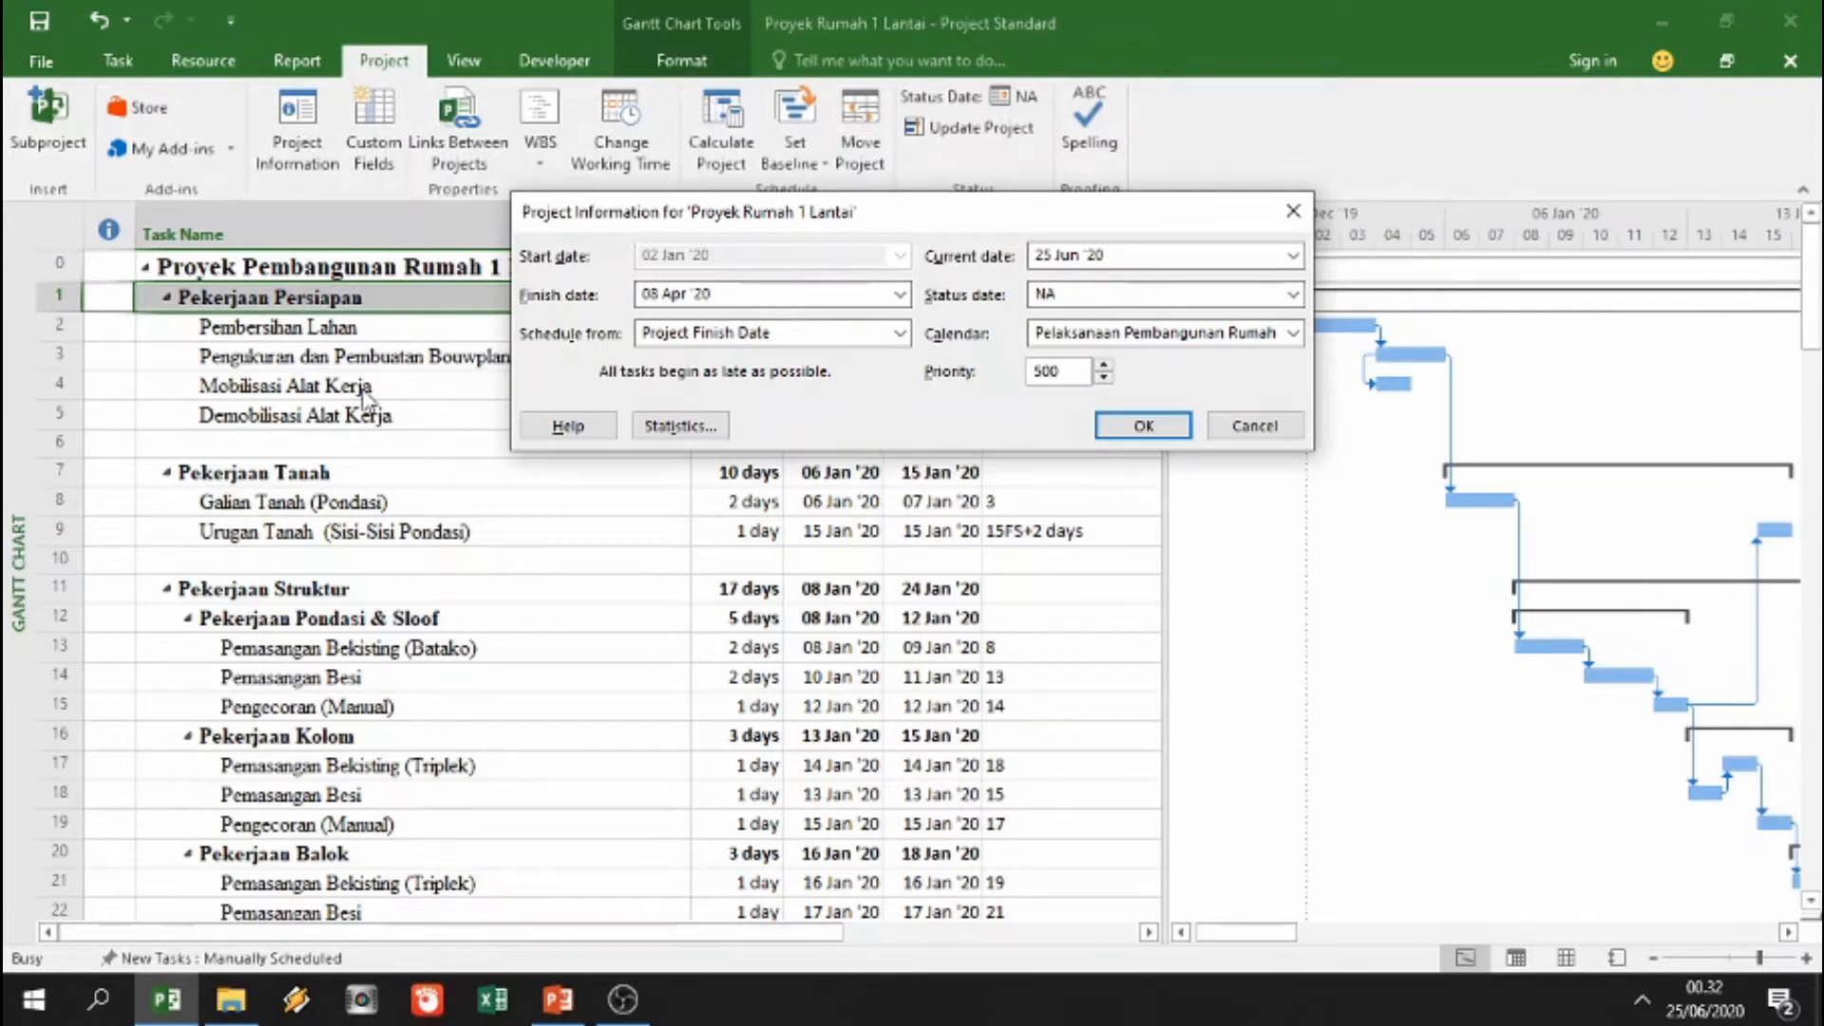
{"action": "left_click", "coordinate": [1281, 427]}
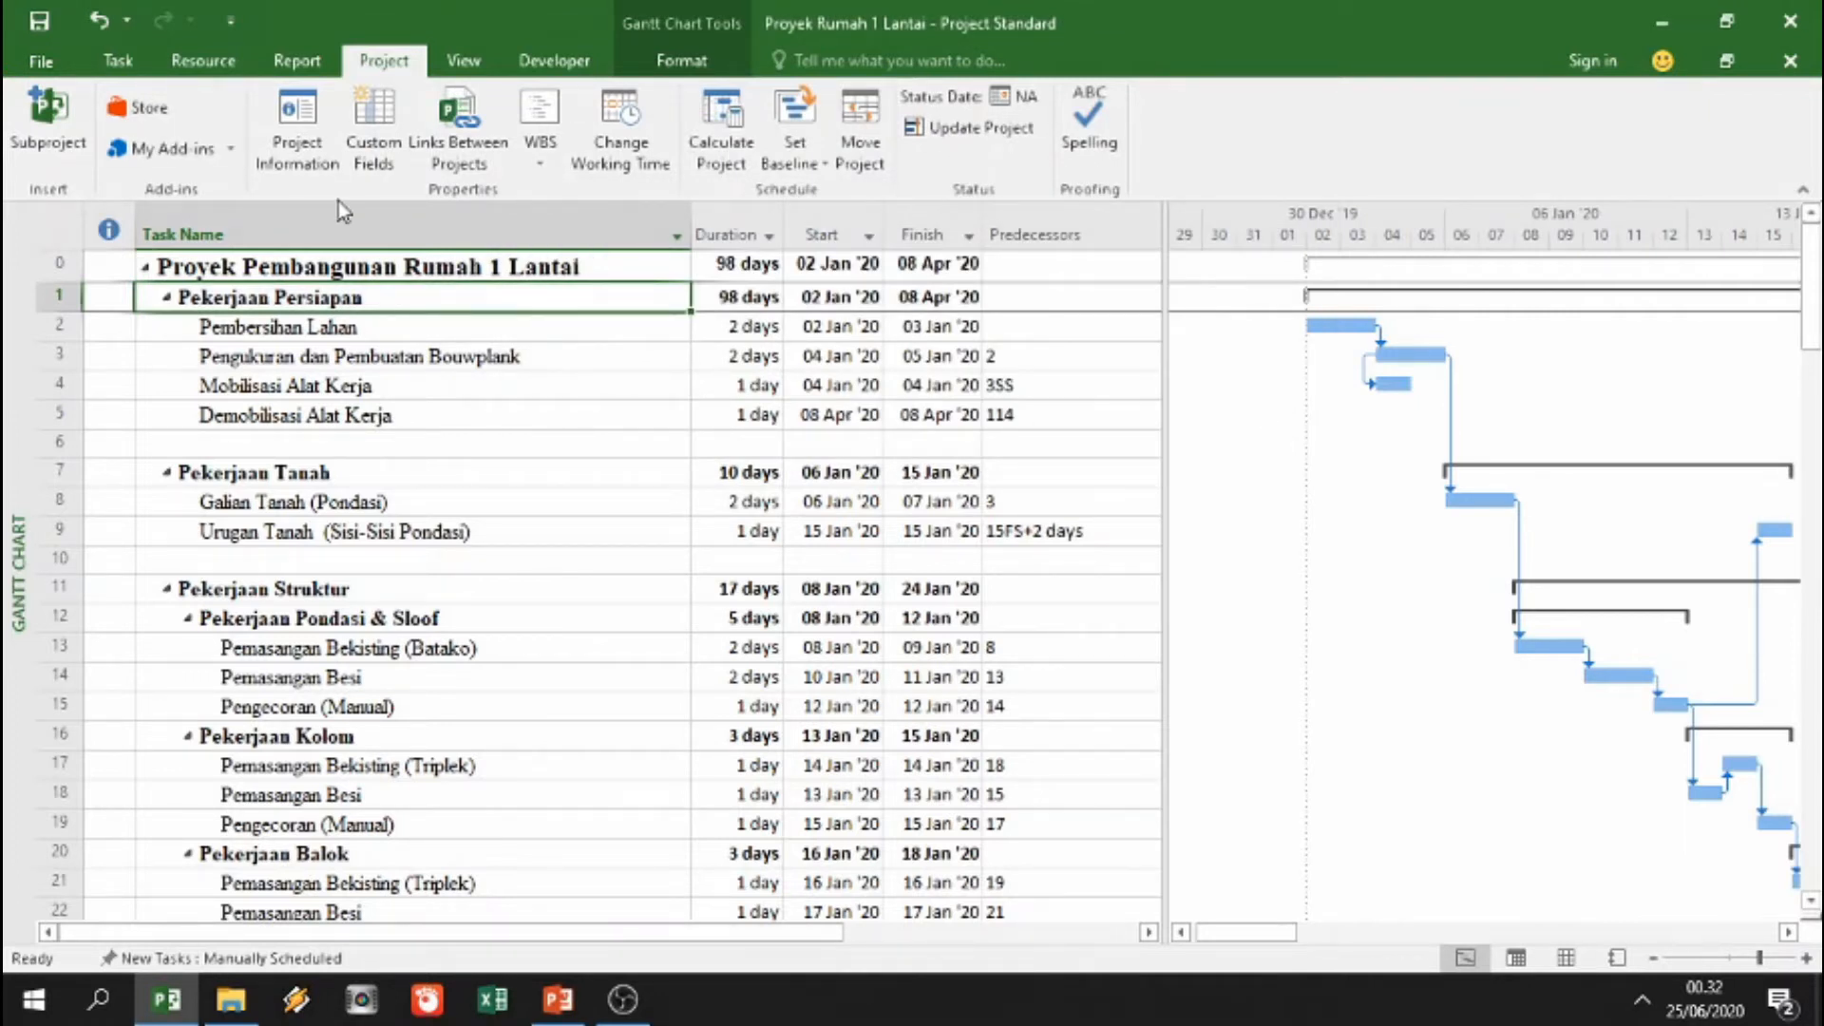
Step: Set the project information to schedule from the Project Start Date
{"action": "left_click", "coordinate": [327, 171]}
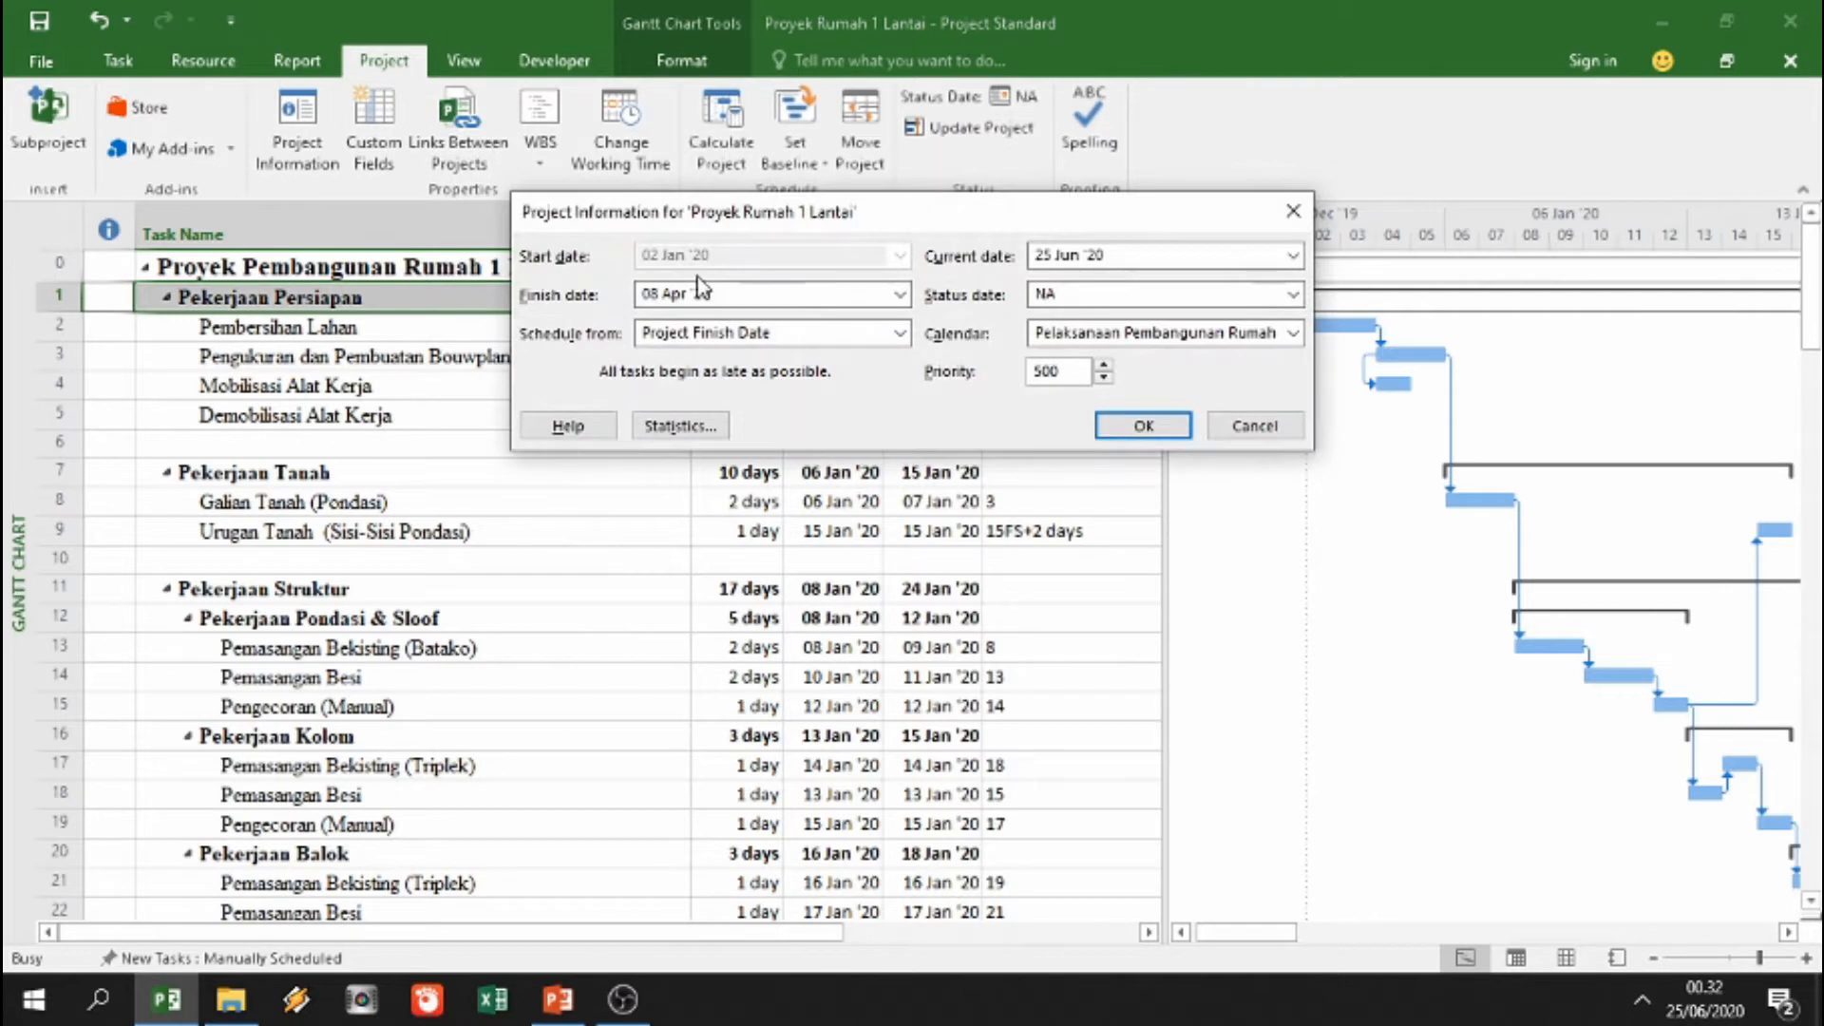
{"action": "left_click", "coordinate": [753, 338]}
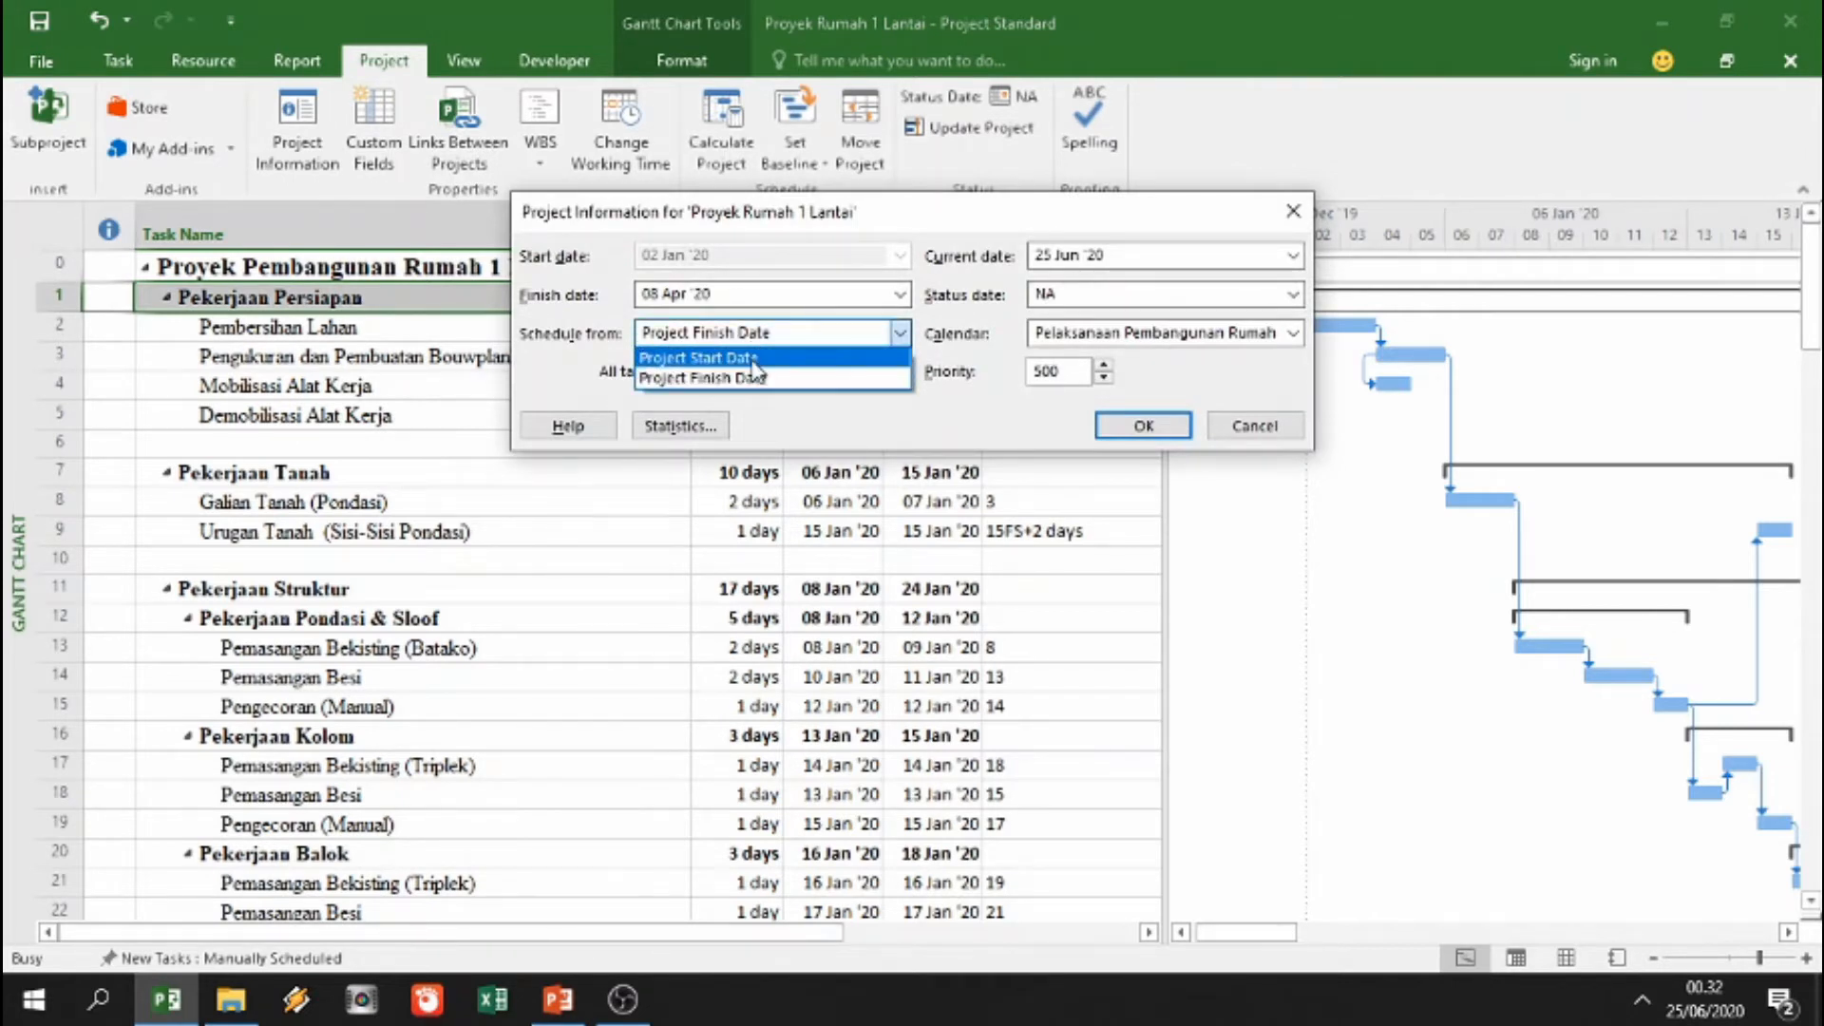
{"action": "left_click", "coordinate": [755, 354]}
{"action": "left_click", "coordinate": [1149, 424]}
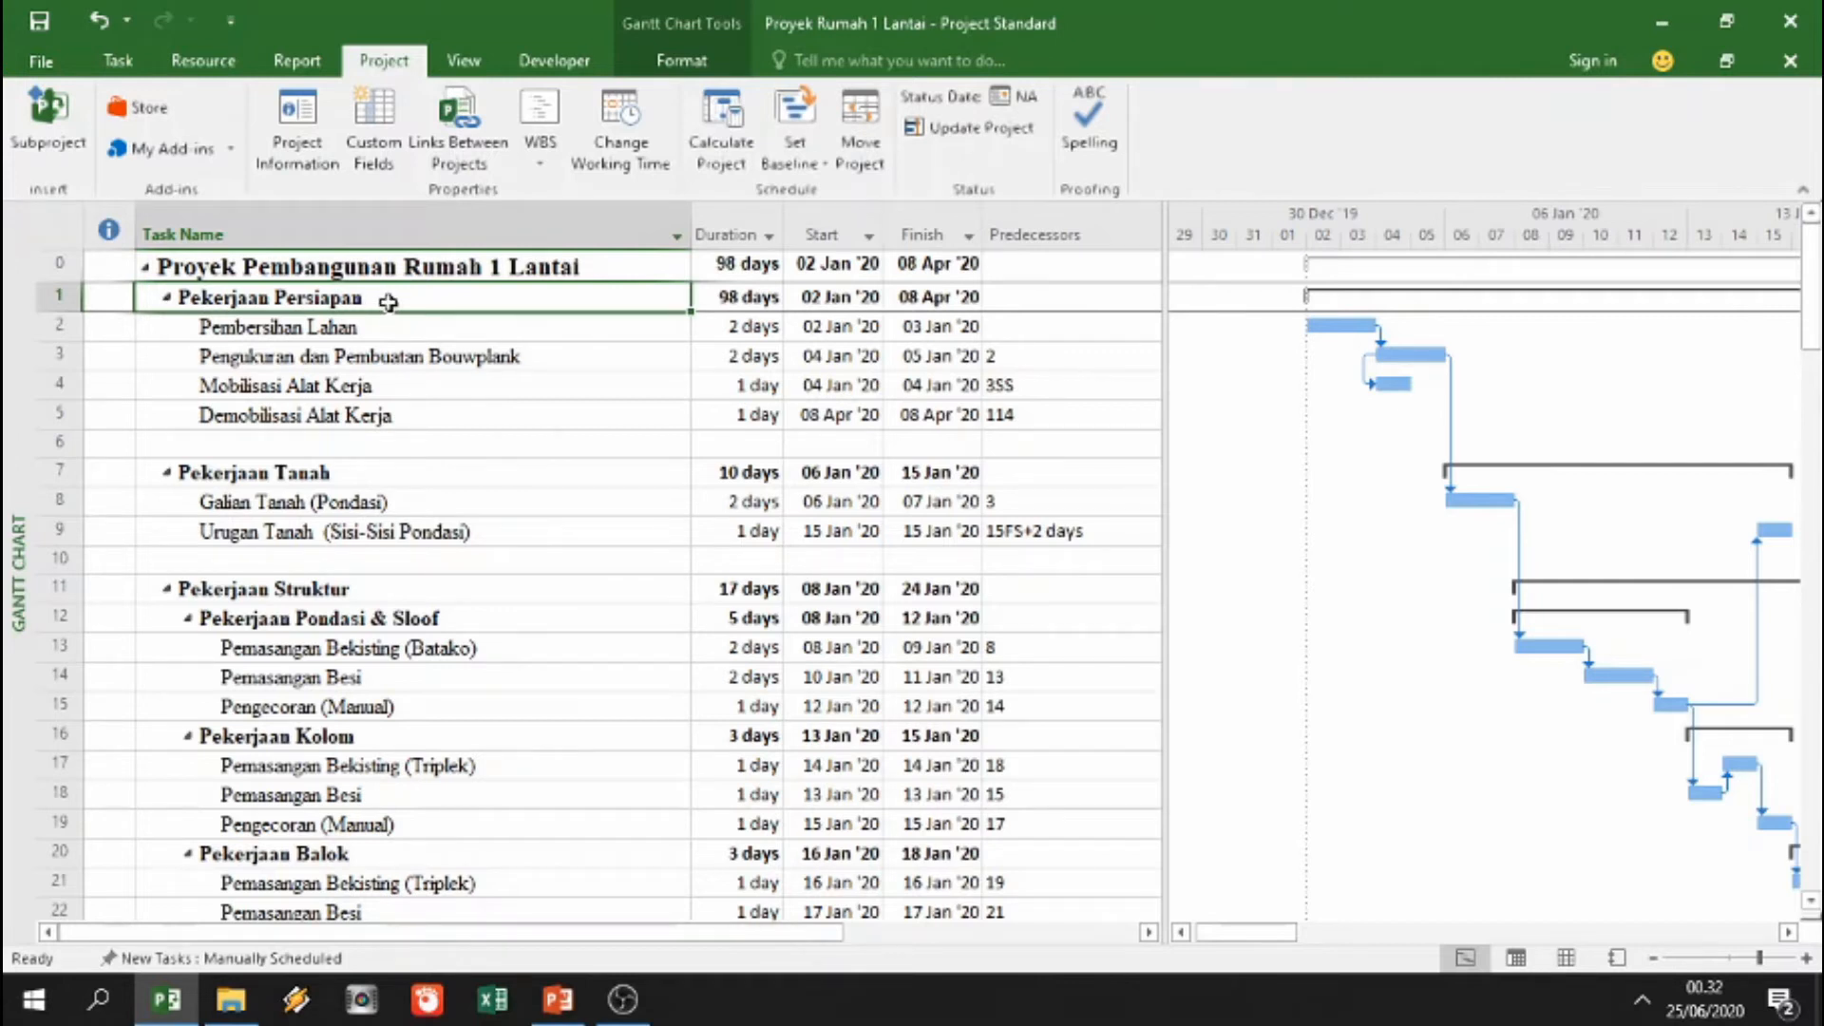
Step: Check the constraint types of Pekerjaan Persiapan and Pembersihan Lahan under the start-date scheduling
{"action": "double_click", "coordinate": [387, 301]}
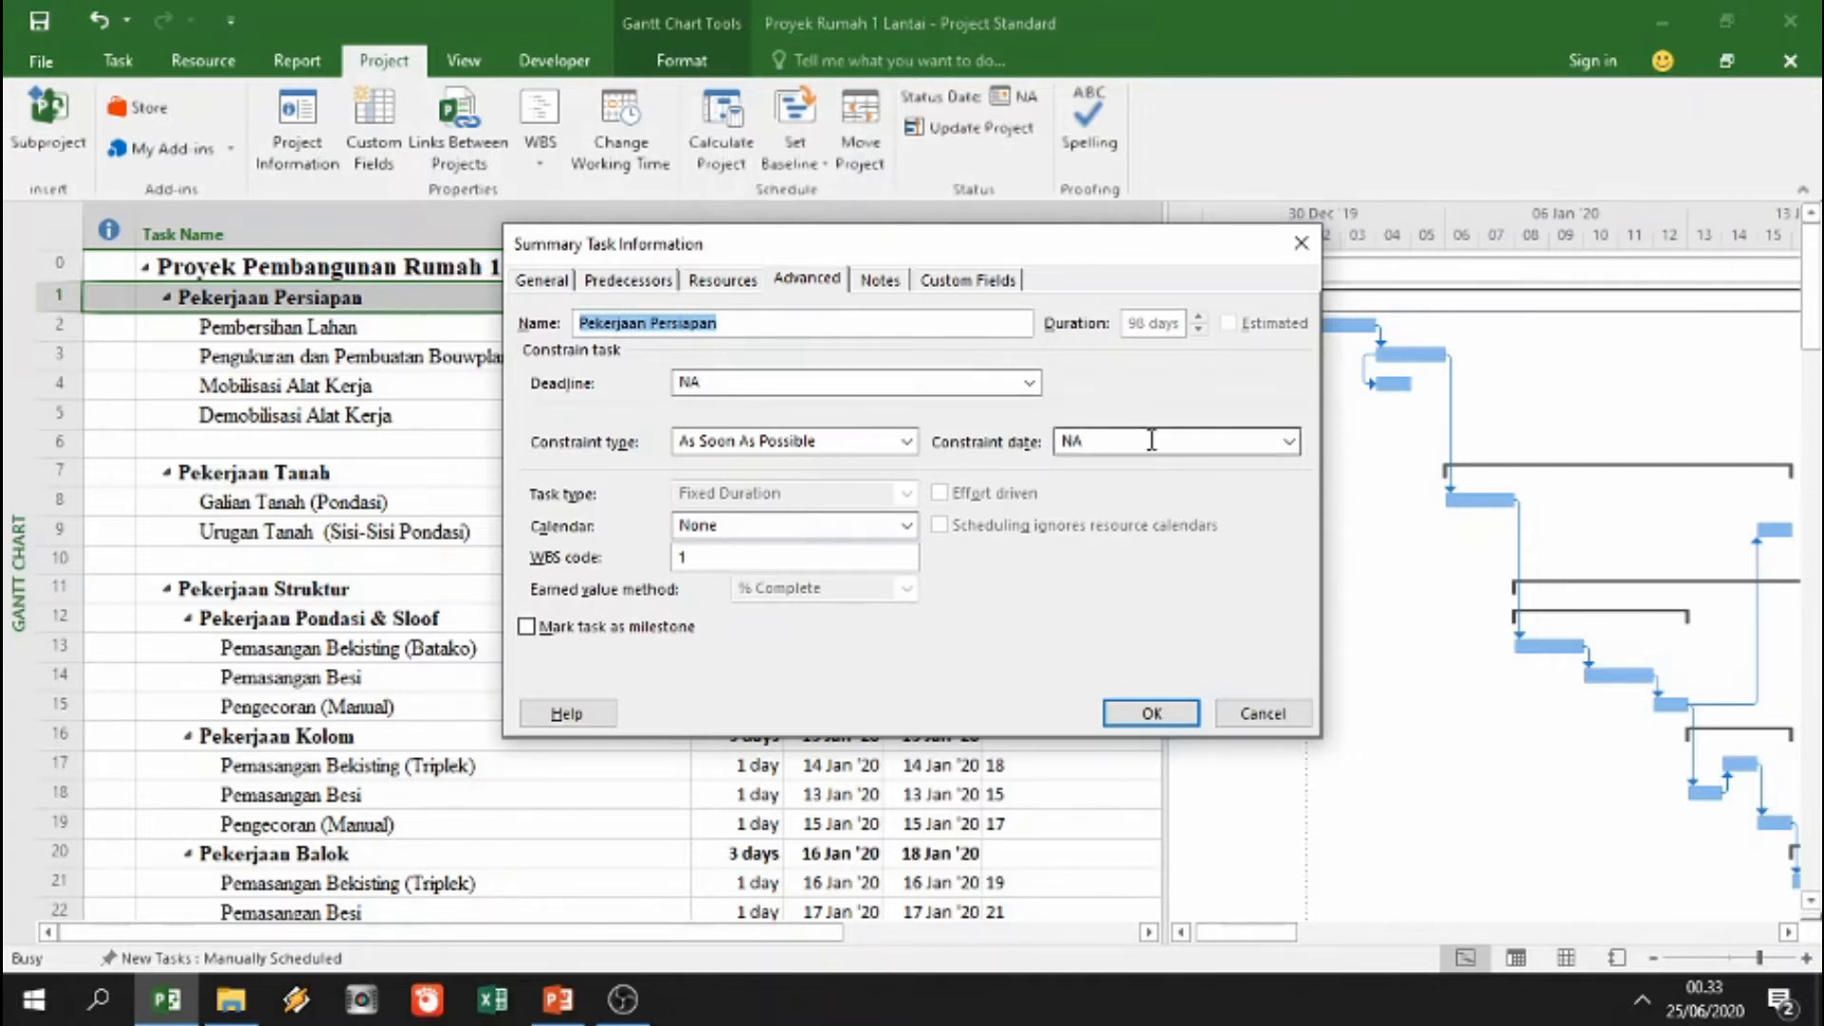
{"action": "left_click", "coordinate": [1261, 713]}
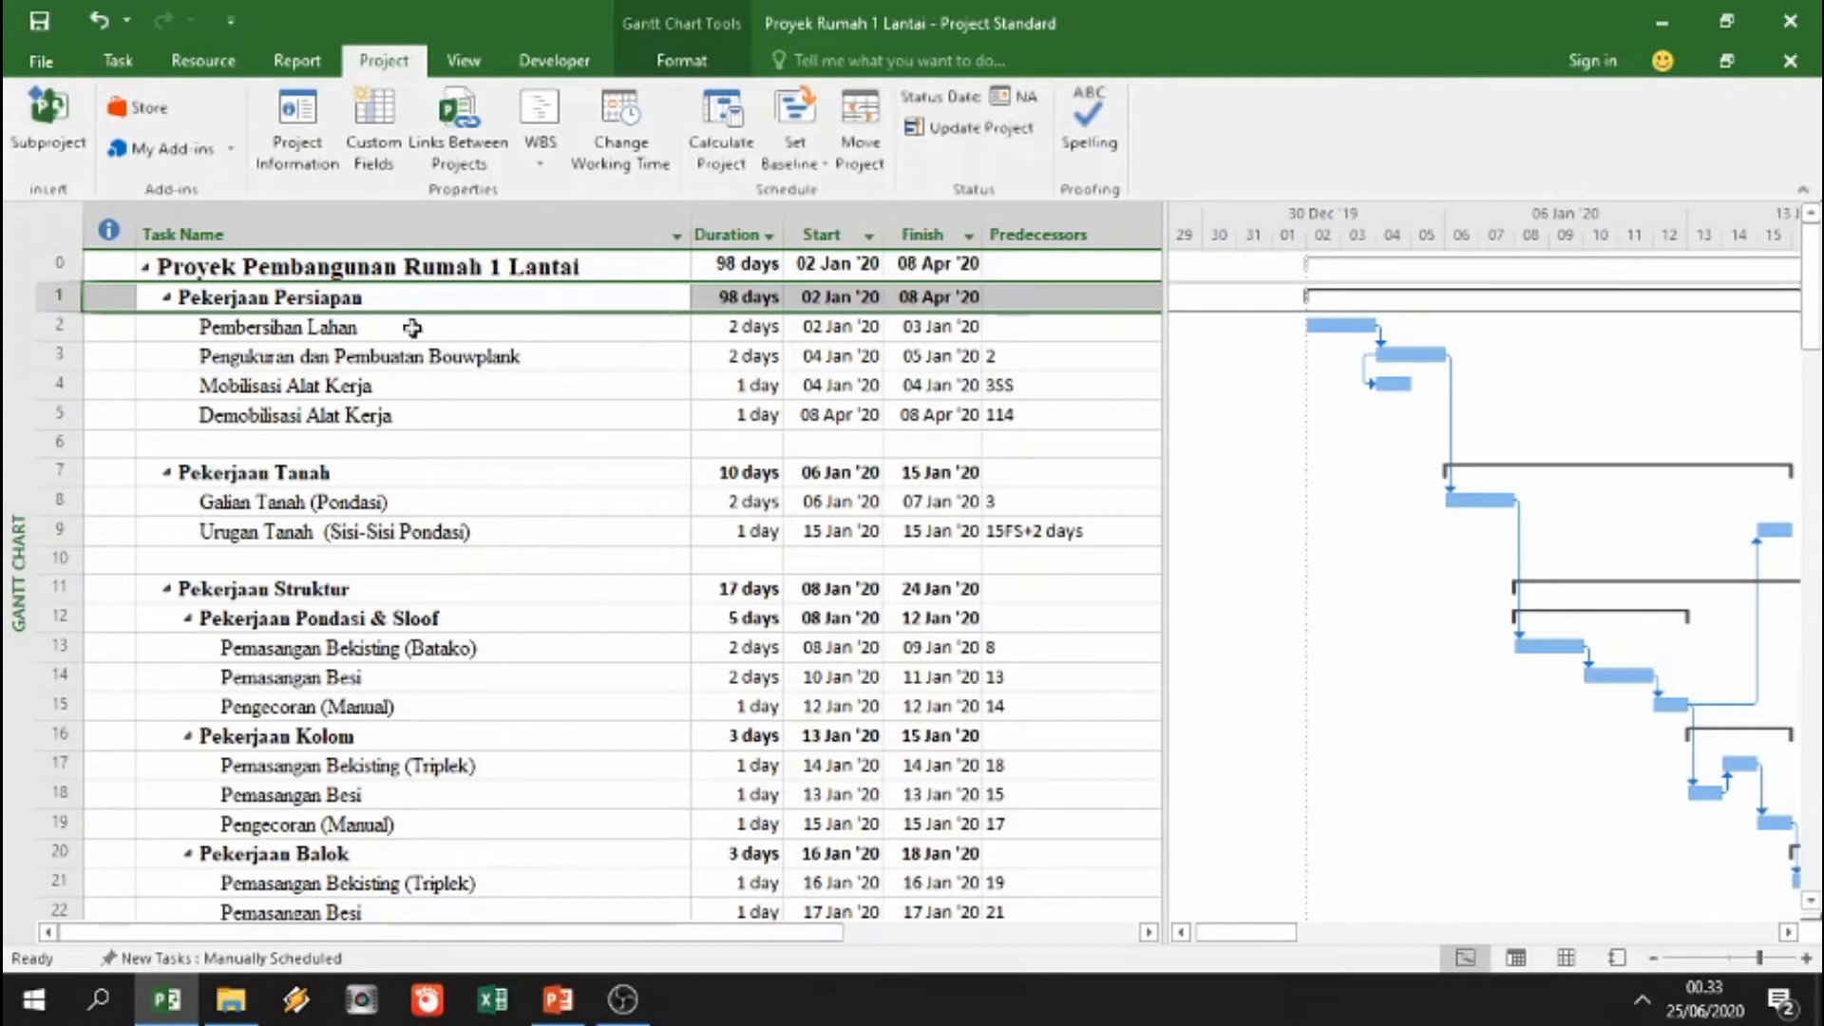
{"action": "double_click", "coordinate": [419, 328]}
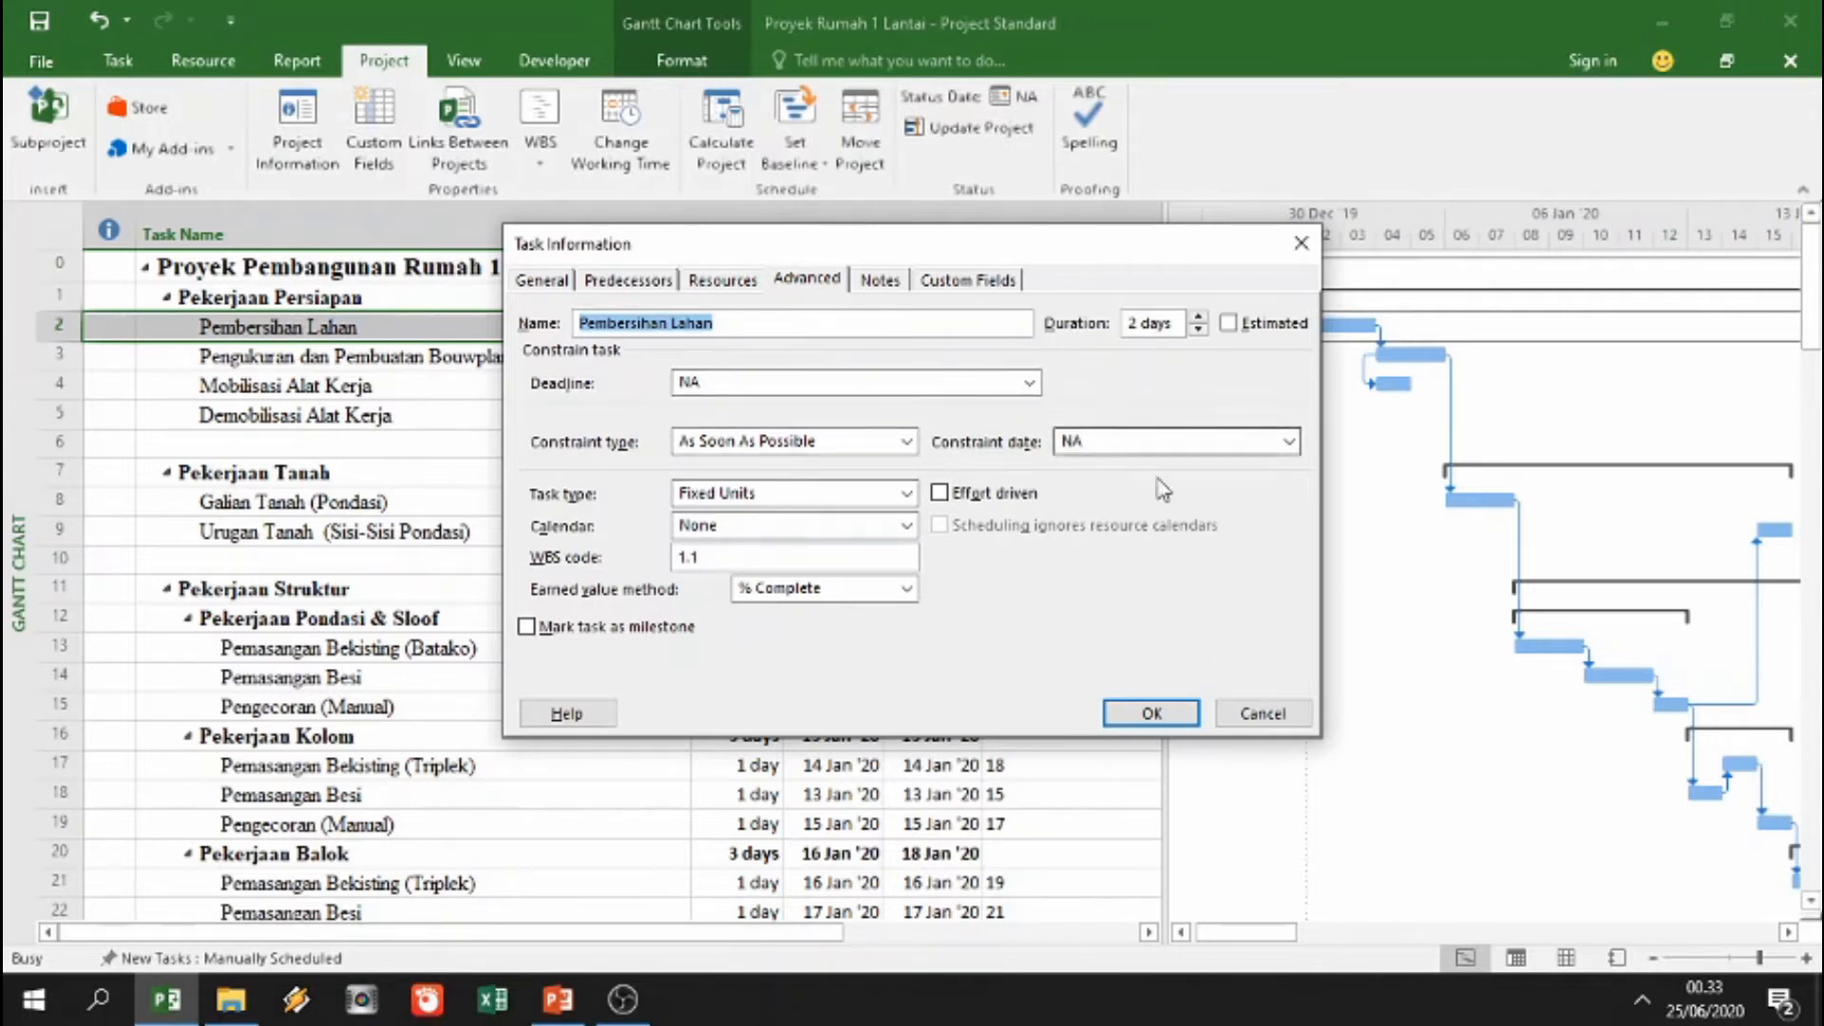
{"action": "left_click", "coordinate": [1271, 722]}
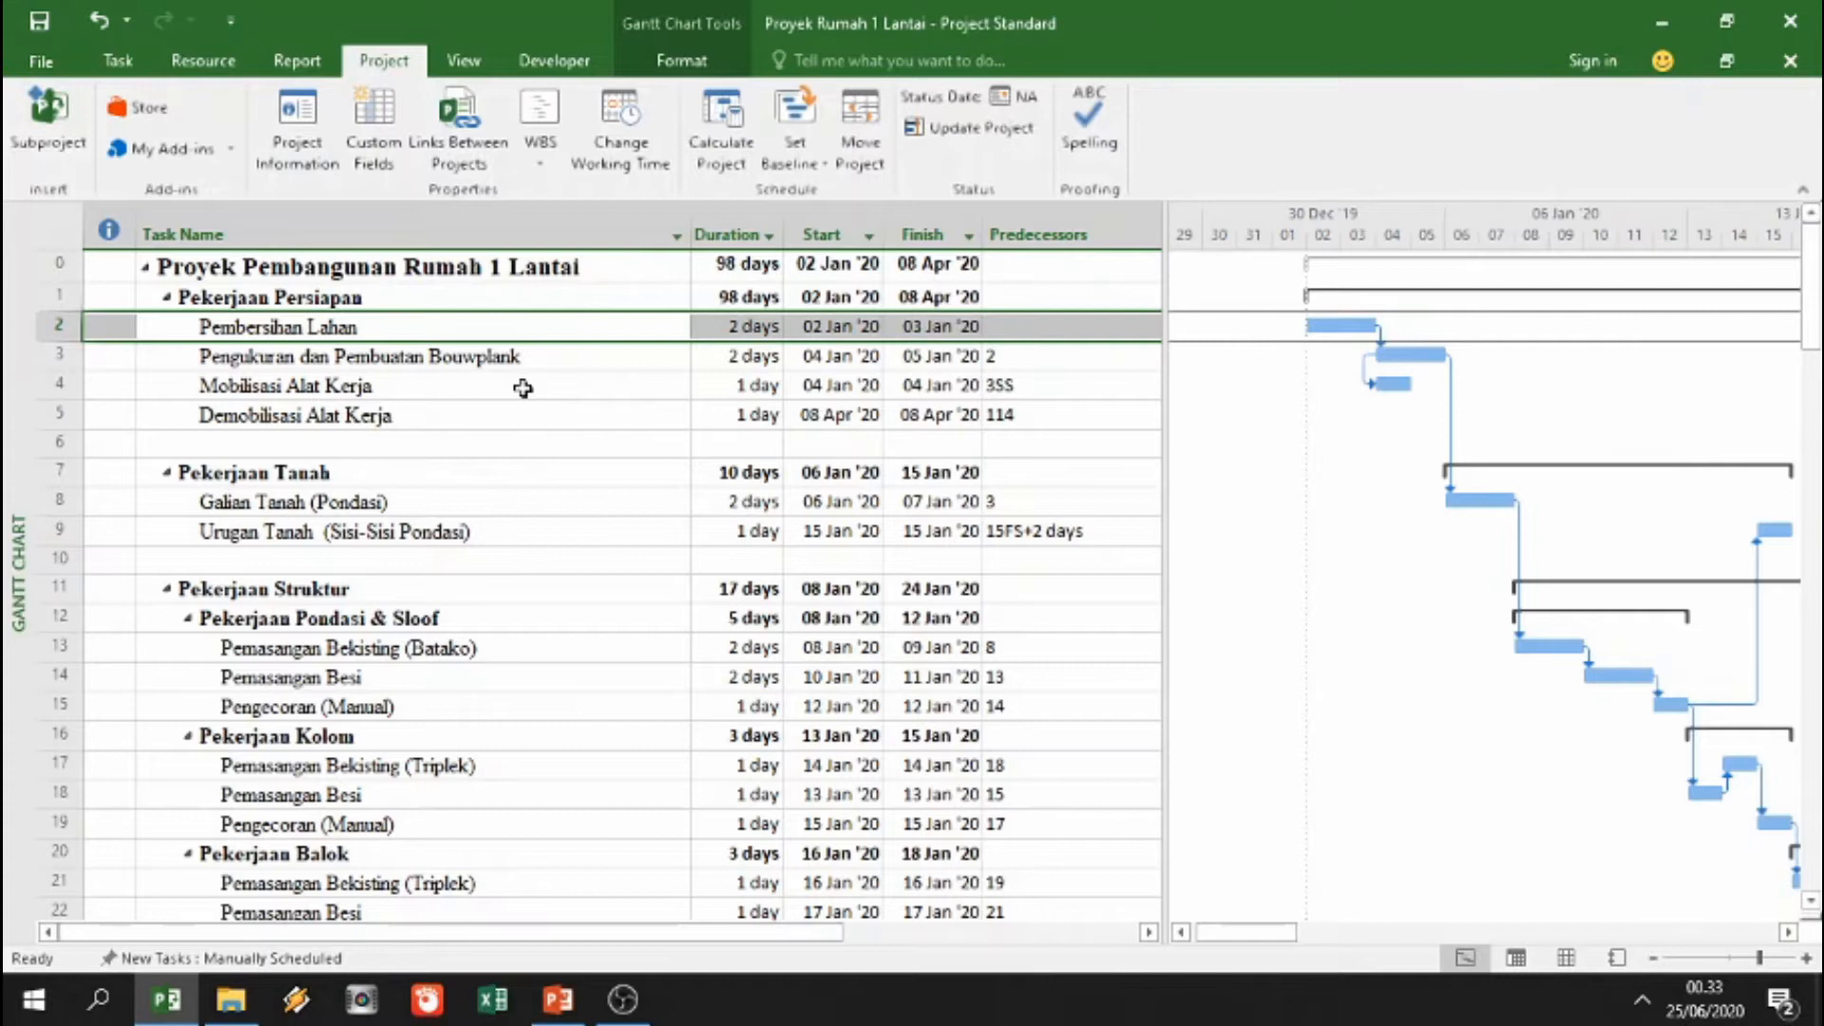
Step: Review the start and finish date options for schedule-from in the project information, discarding the dialog each time
{"action": "left_click", "coordinate": [287, 139]}
{"action": "left_click", "coordinate": [779, 332]}
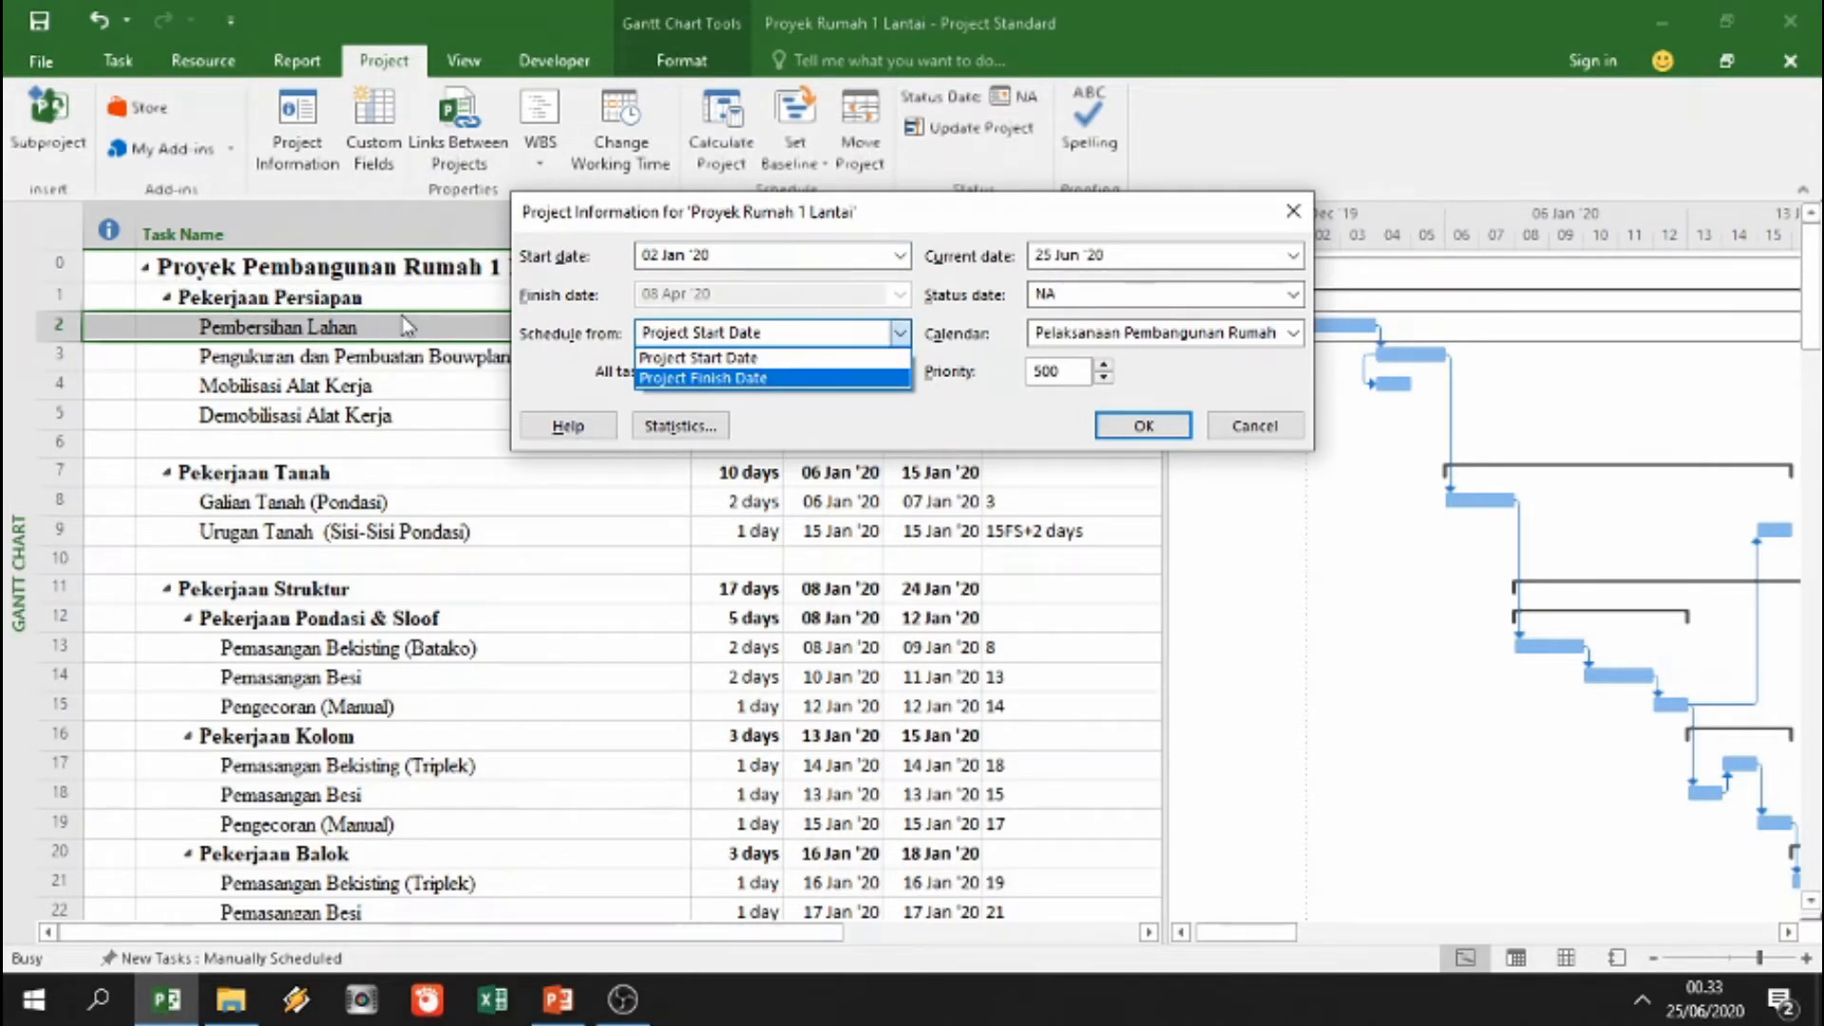
{"action": "left_click", "coordinate": [1219, 425]}
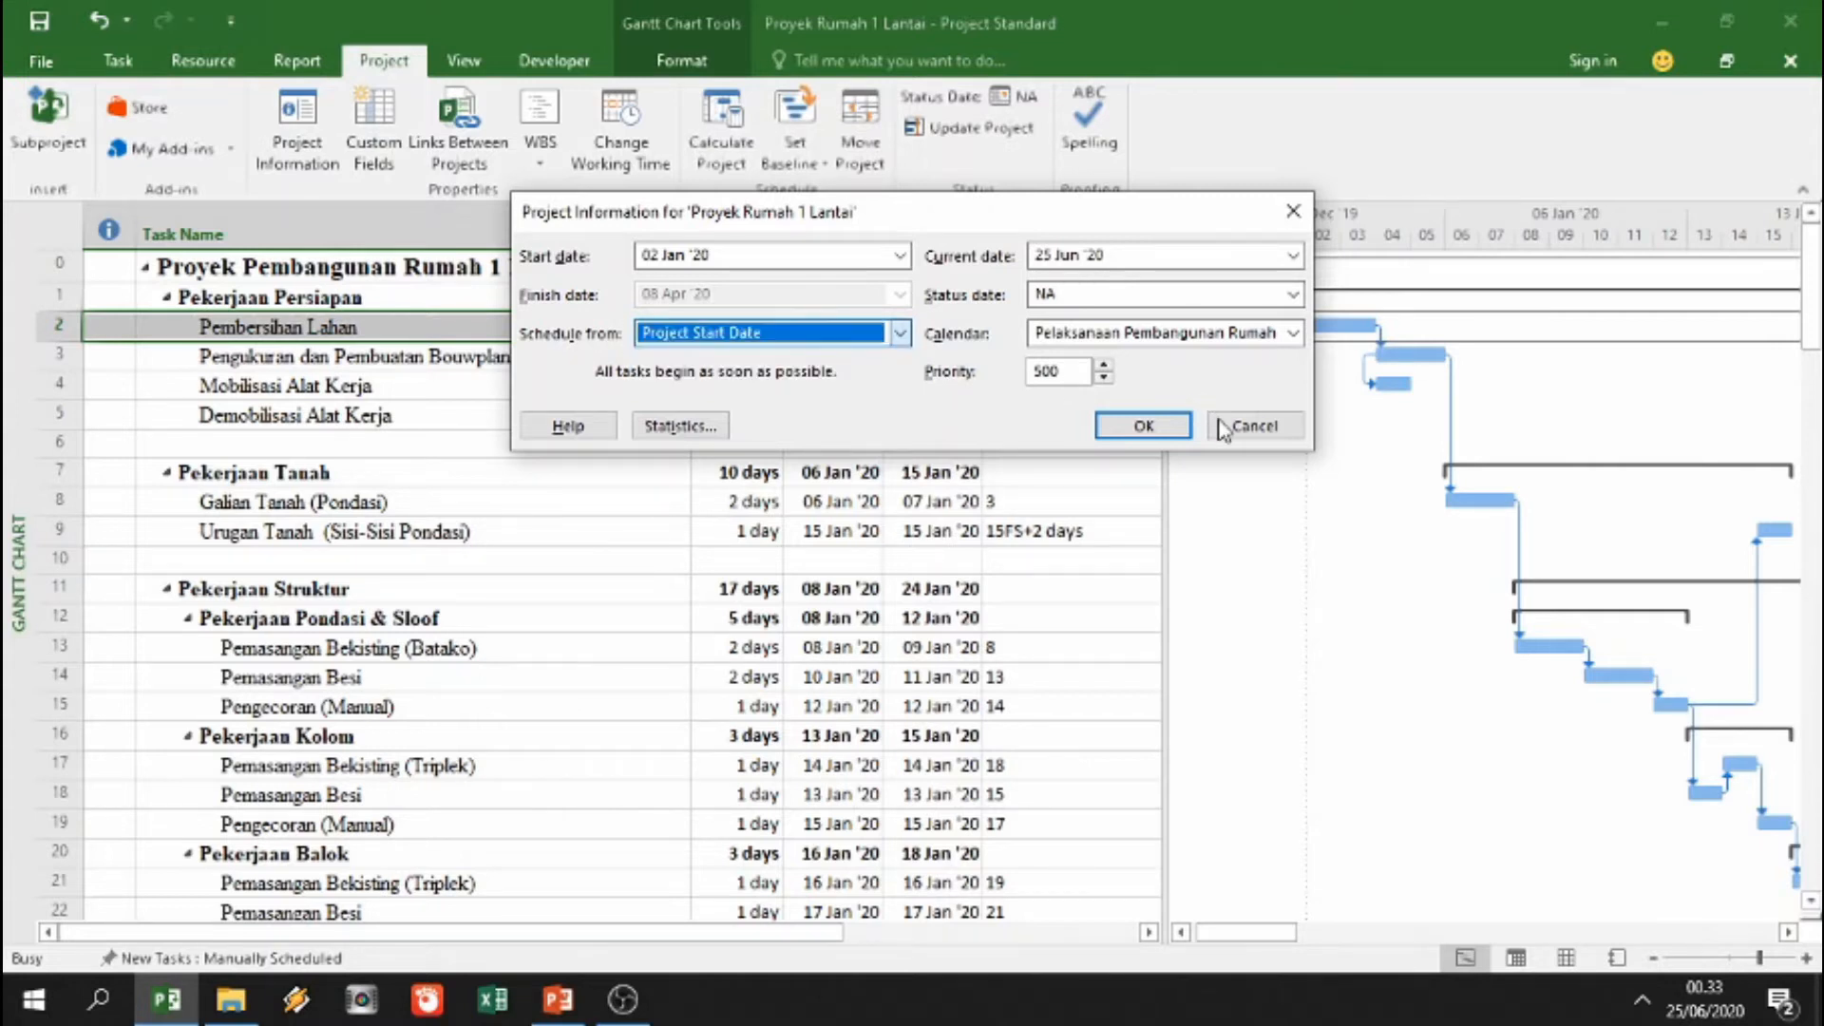
{"action": "left_click", "coordinate": [1213, 428]}
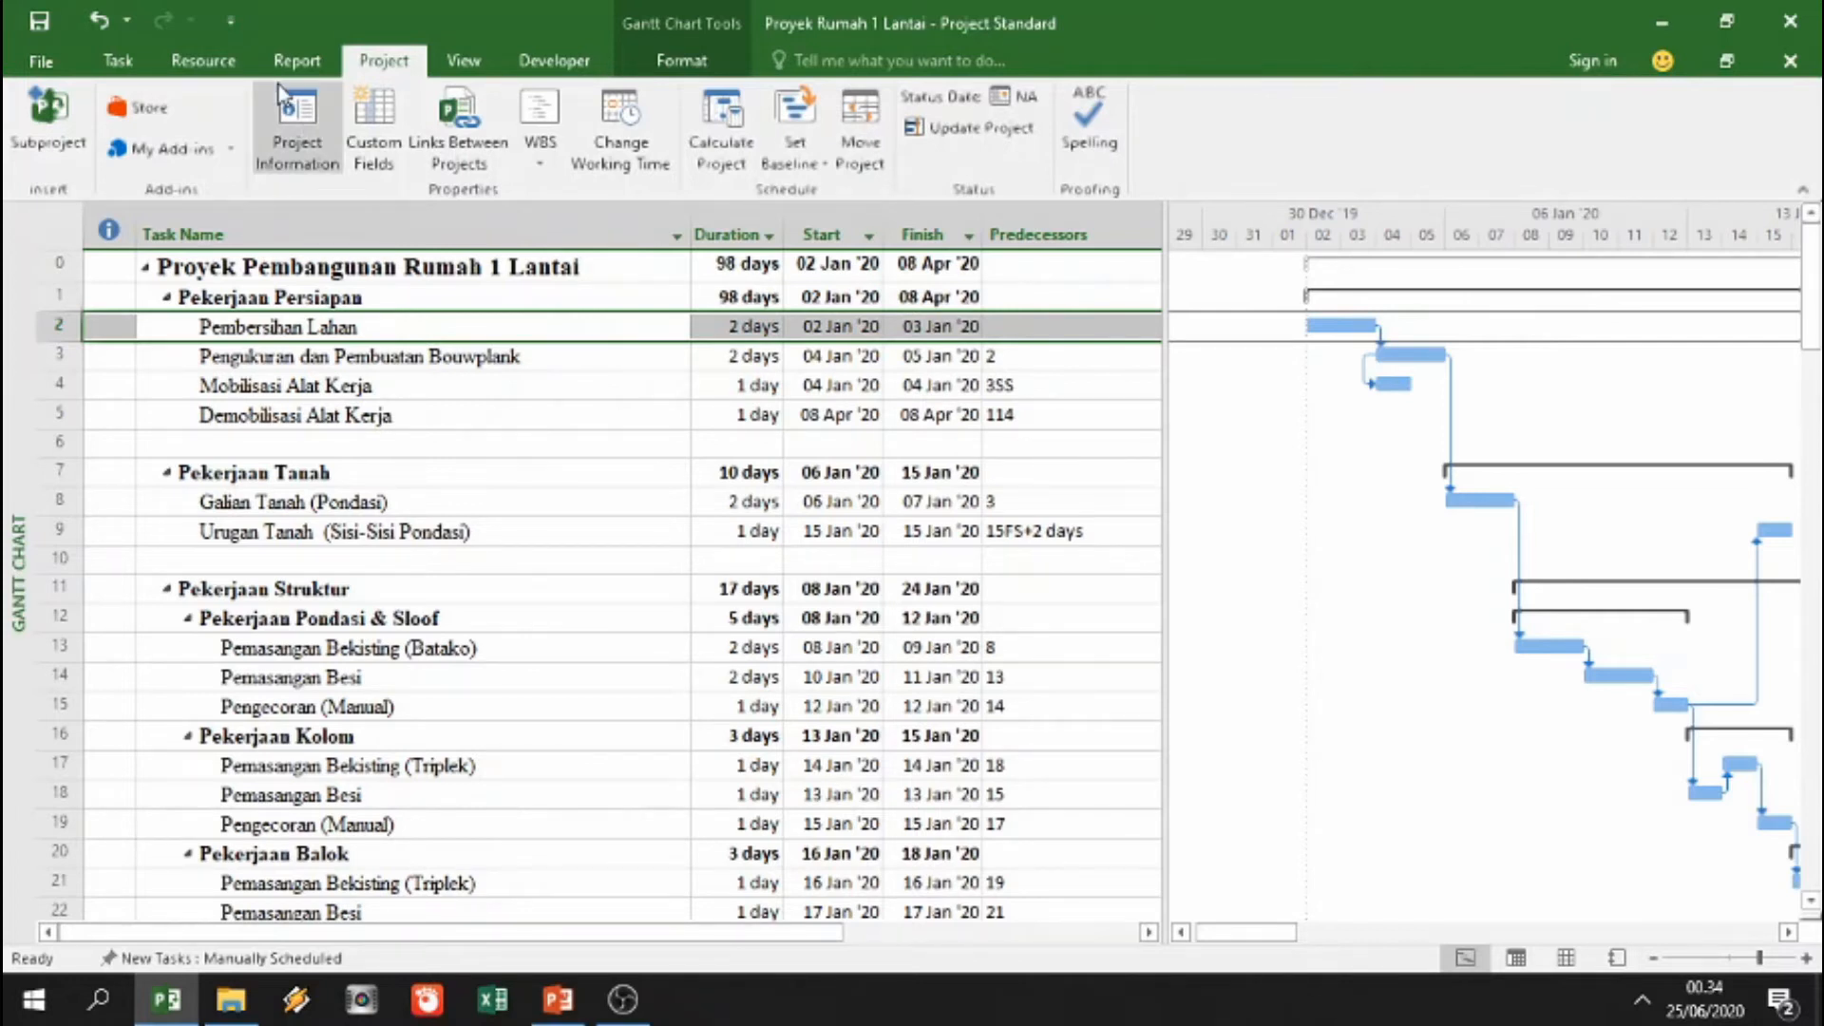
{"action": "left_click", "coordinate": [306, 116]}
{"action": "left_click", "coordinate": [731, 332]}
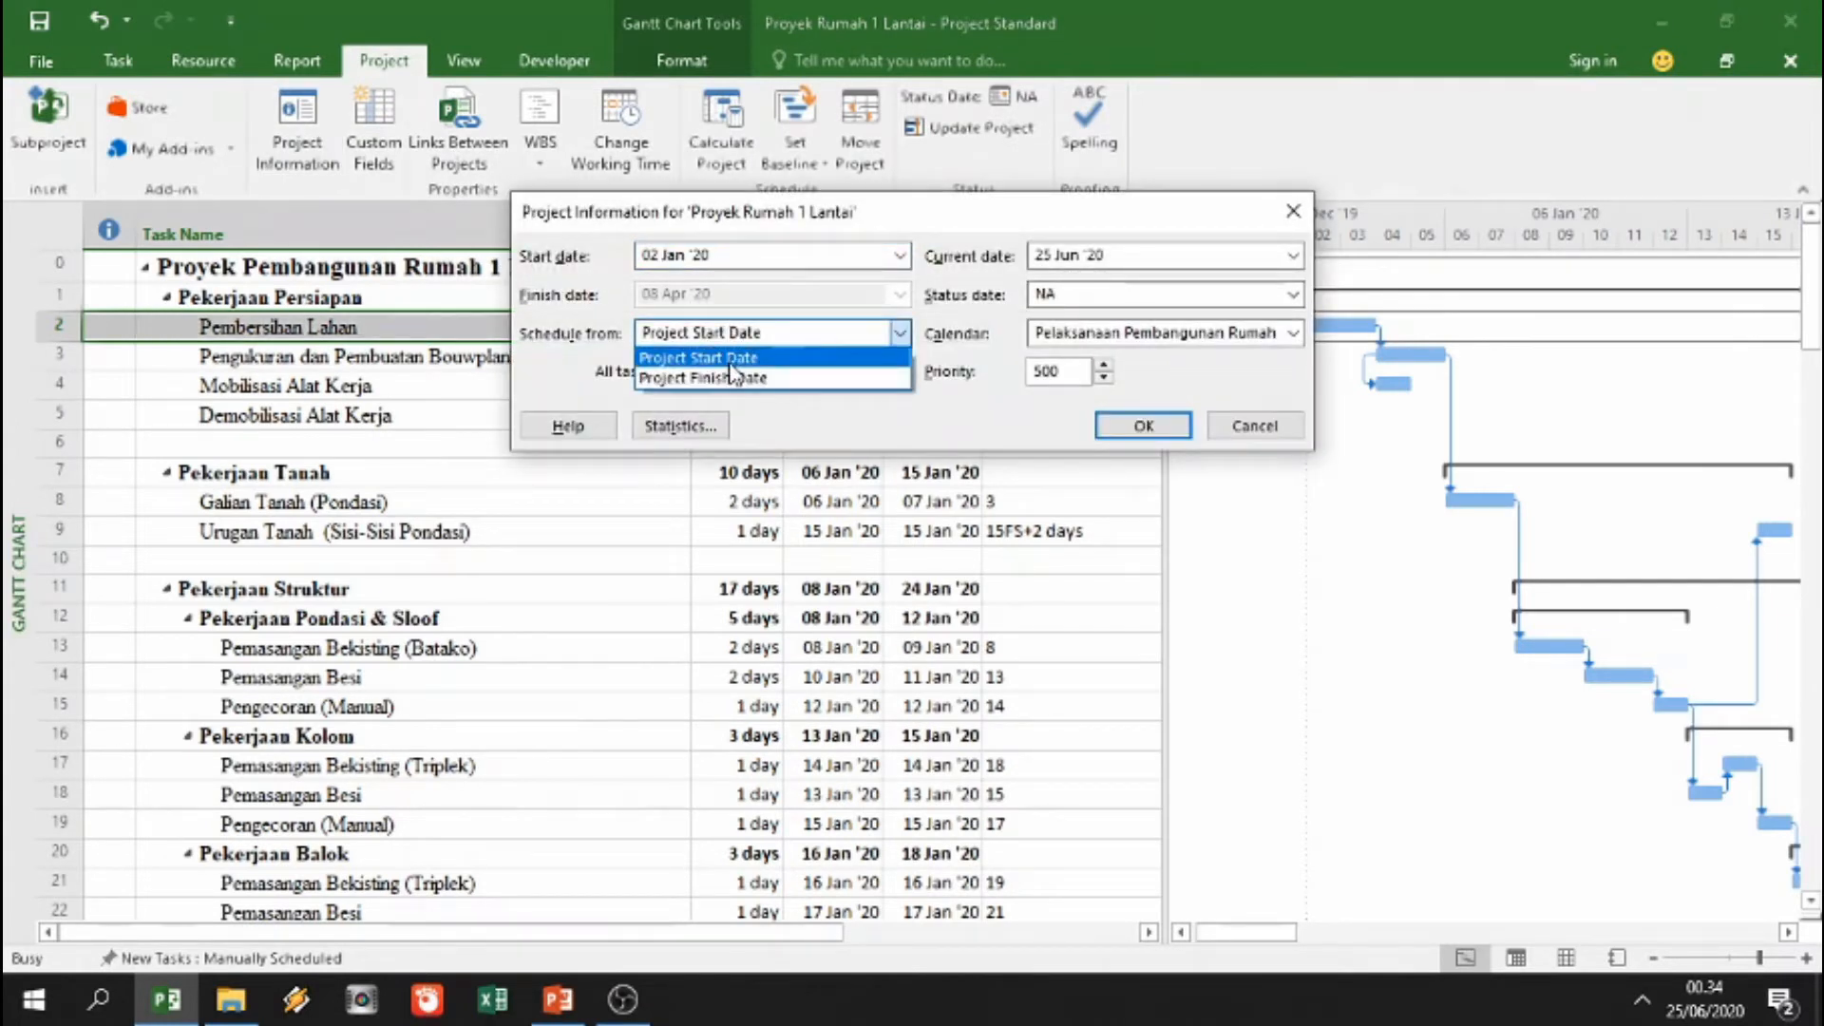
{"action": "left_click", "coordinate": [1268, 436]}
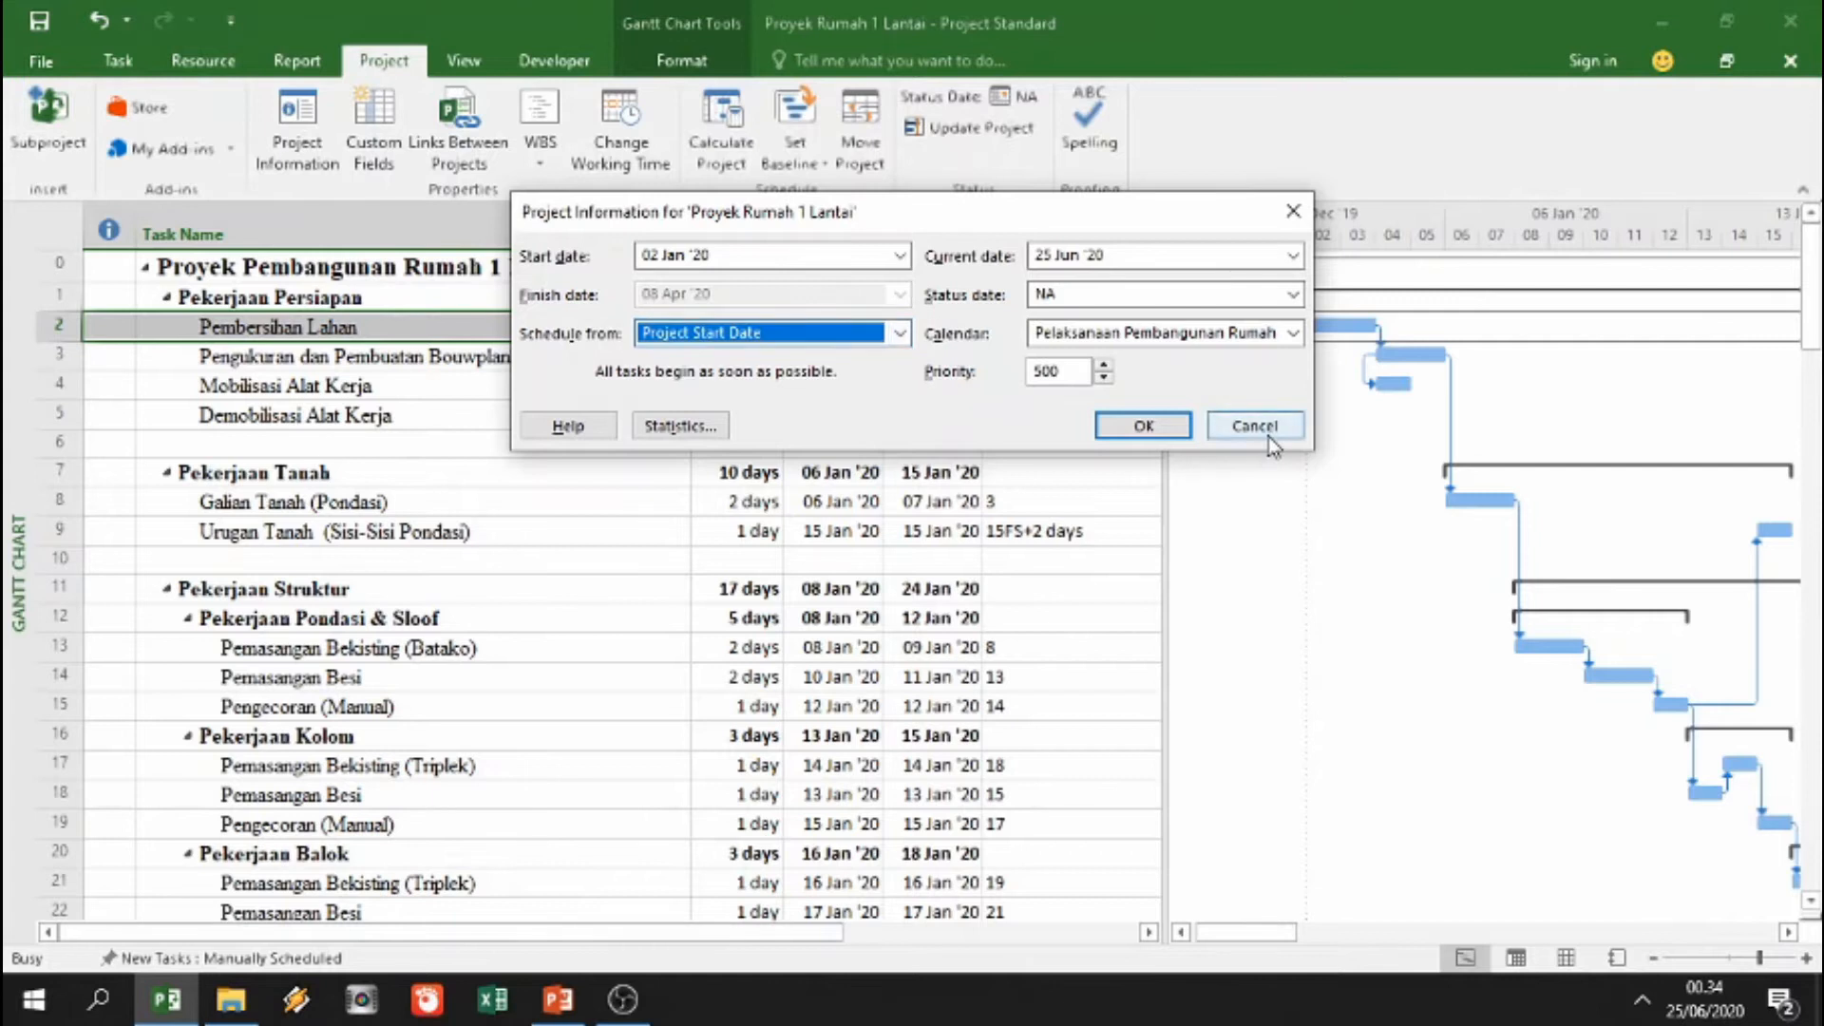
{"action": "left_click", "coordinate": [1268, 432]}
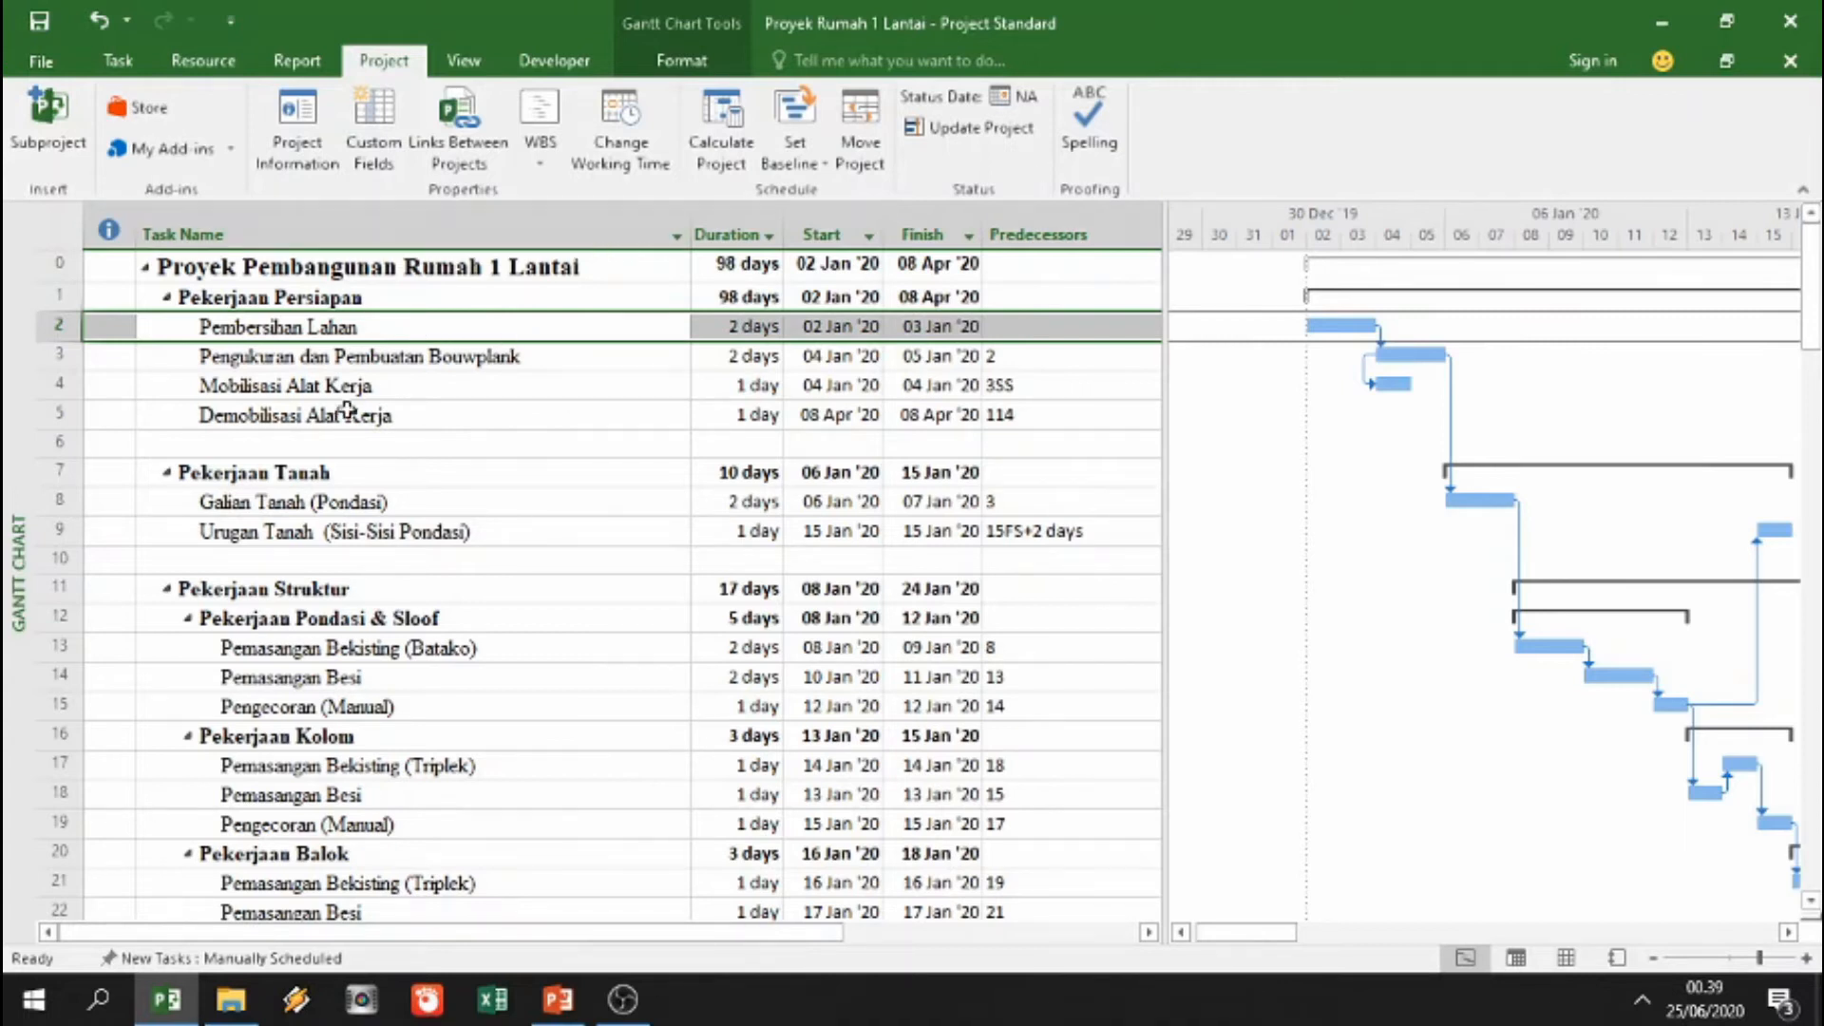
{"action": "left_click", "coordinate": [318, 164]}
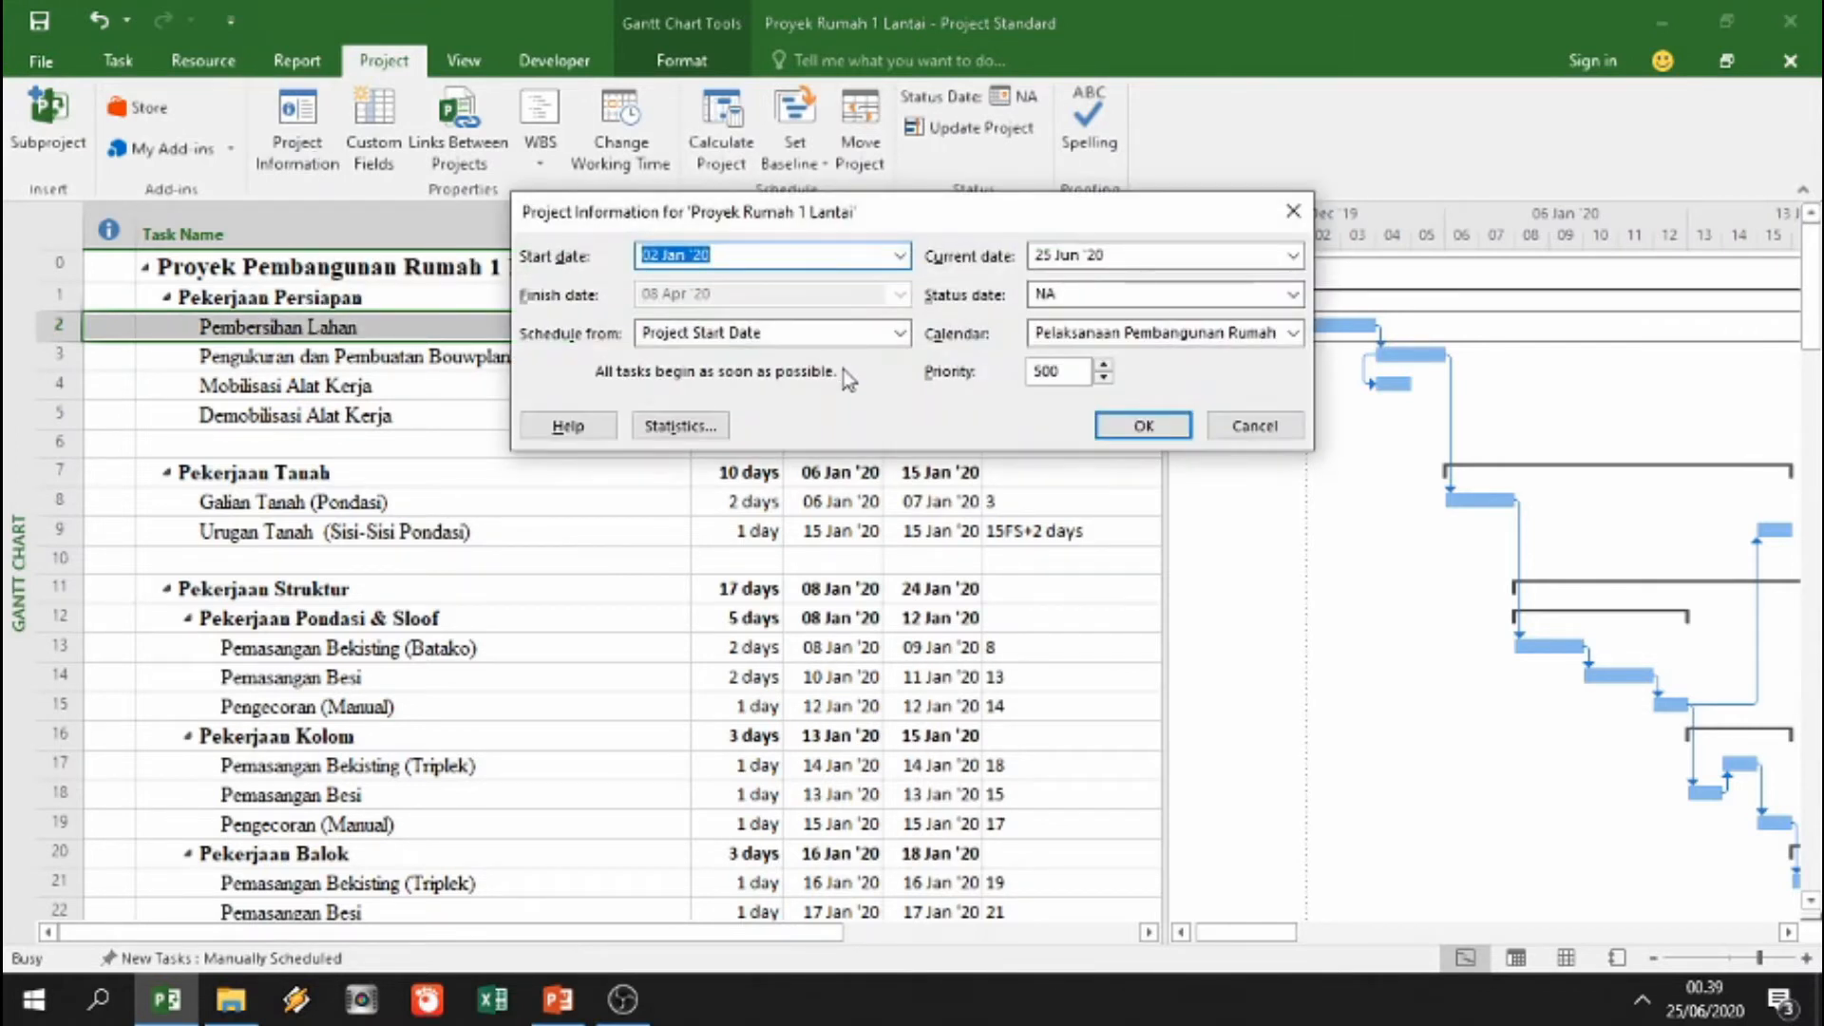
{"action": "left_click", "coordinate": [855, 337]}
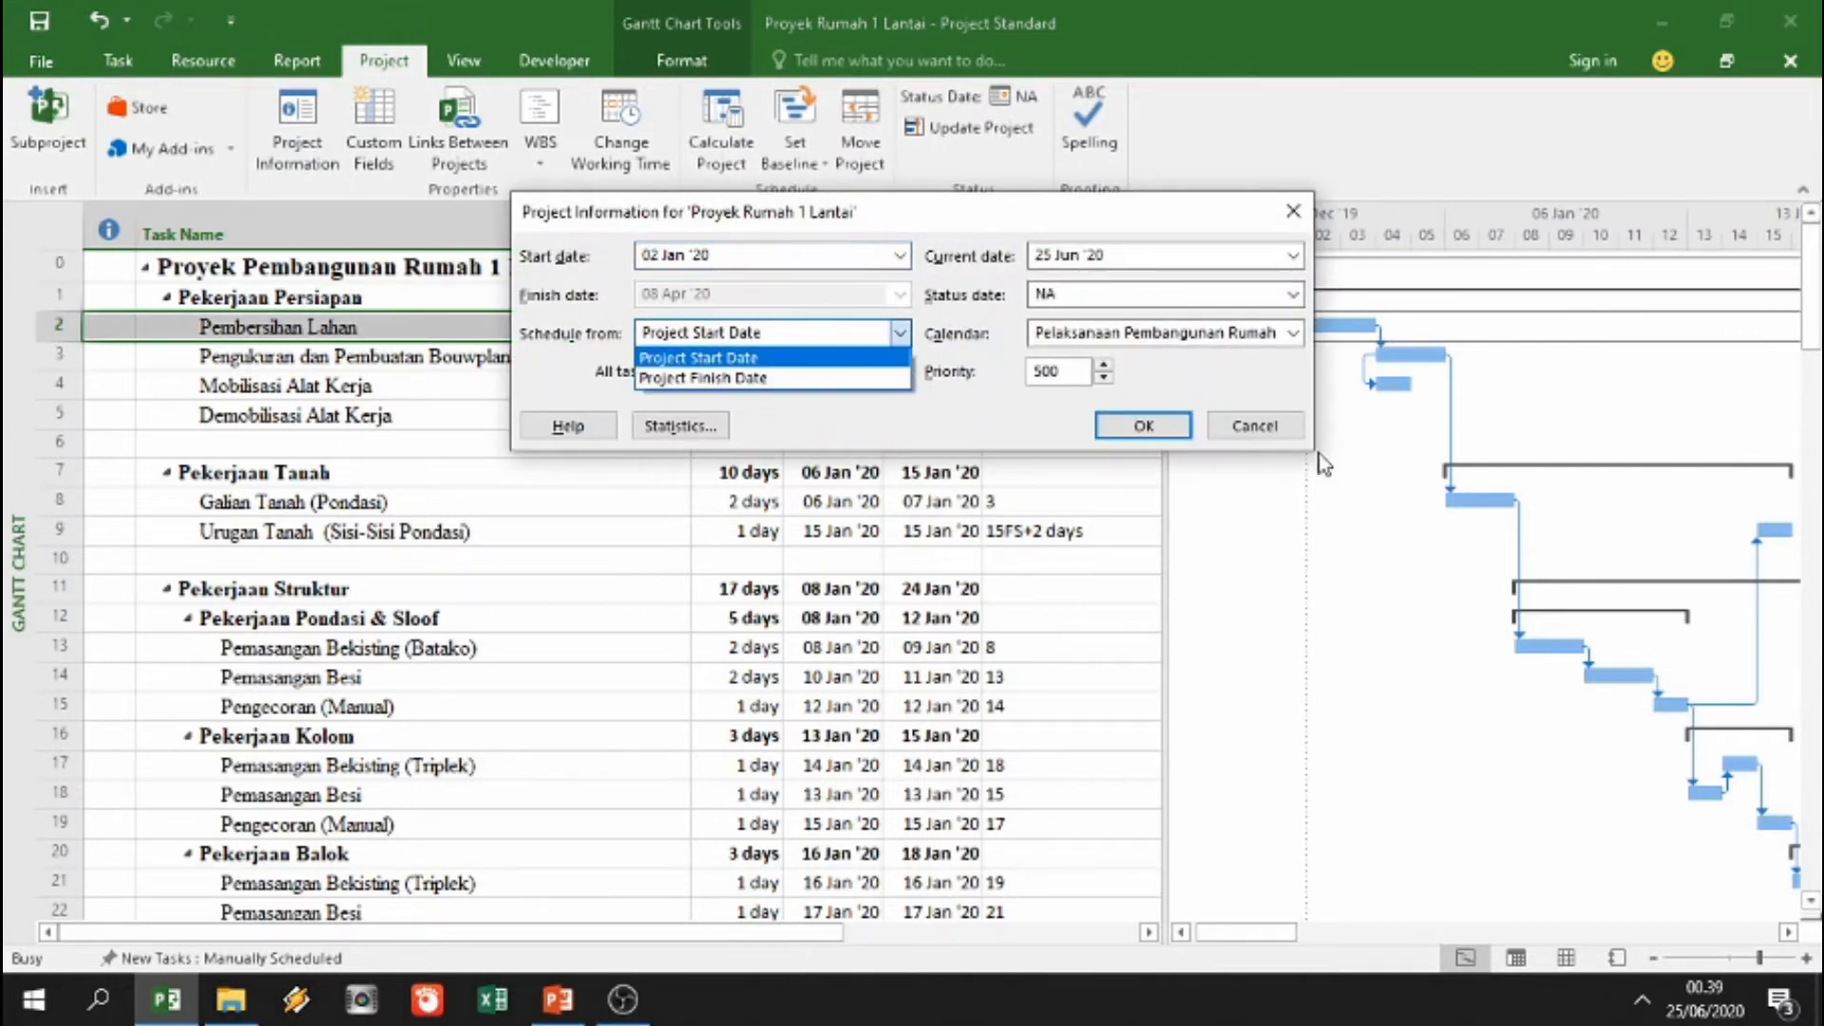
{"action": "left_click", "coordinate": [1266, 433]}
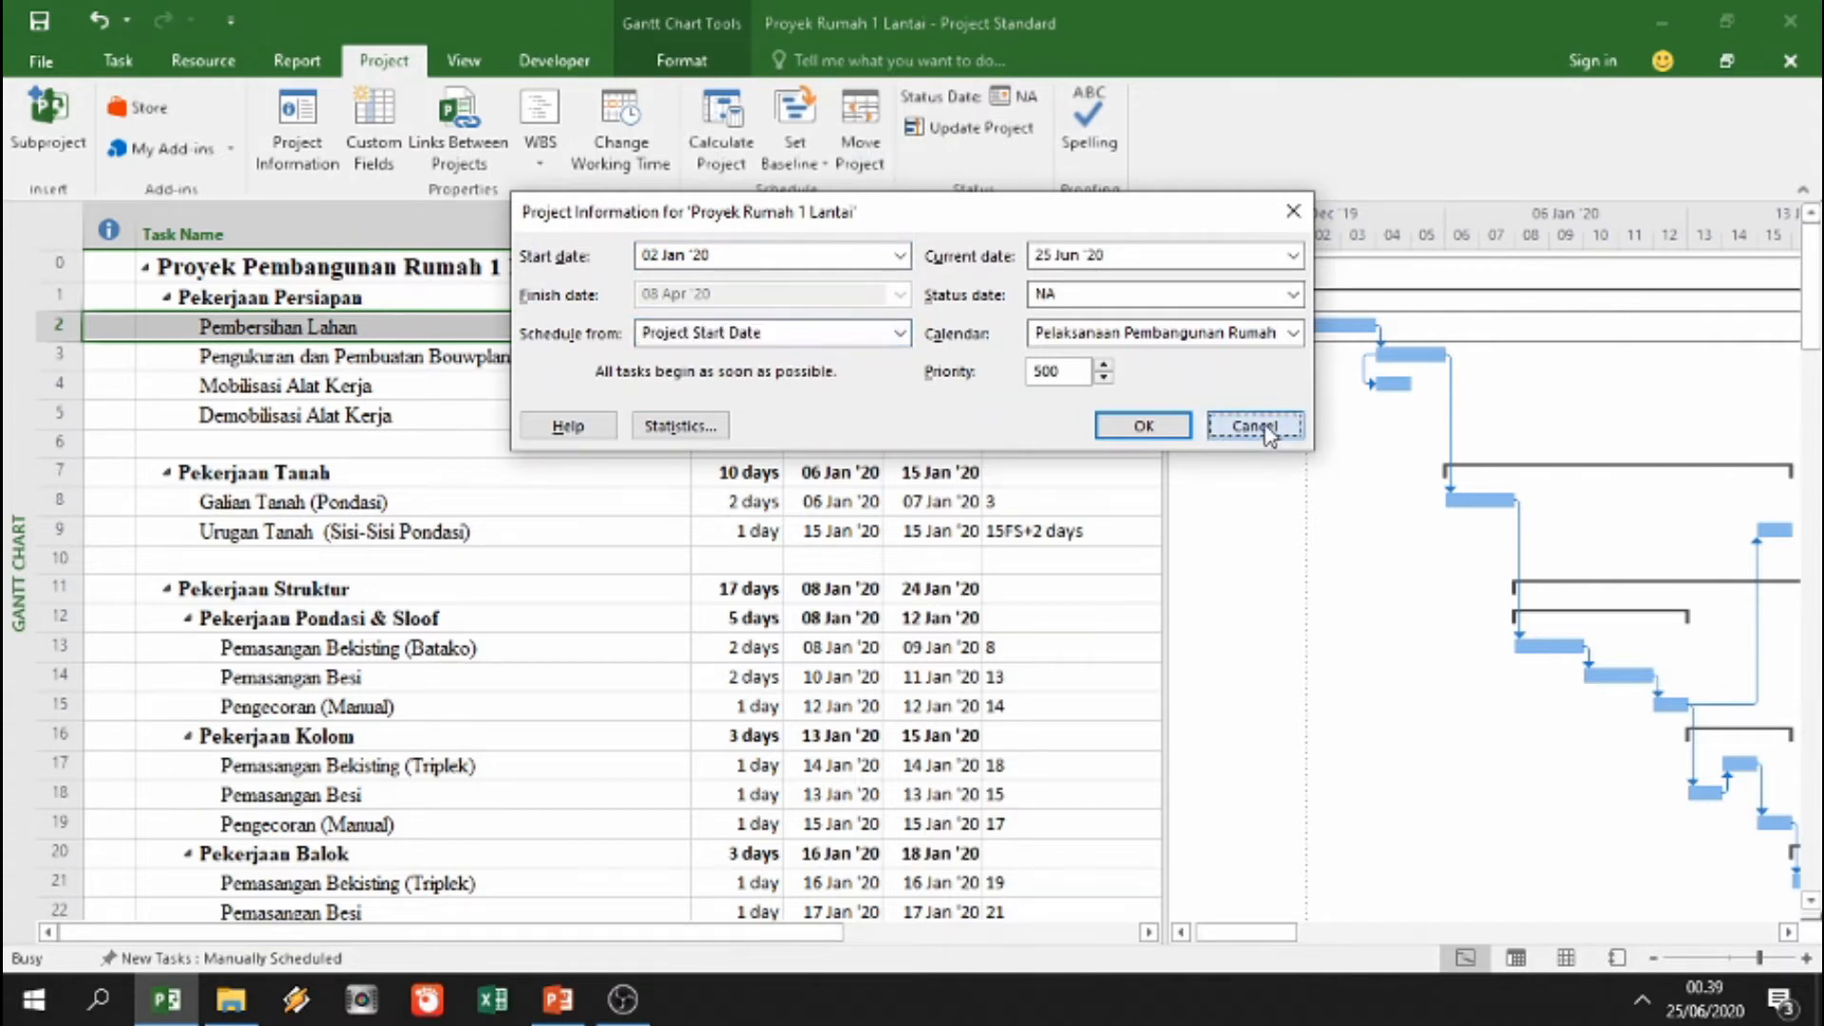
{"action": "left_click", "coordinate": [1266, 433]}
Step: Review the constraint type options of the summary task Pekerjaan Persiapan under start-date scheduling, discarding the dialog each time
{"action": "double_click", "coordinate": [331, 300]}
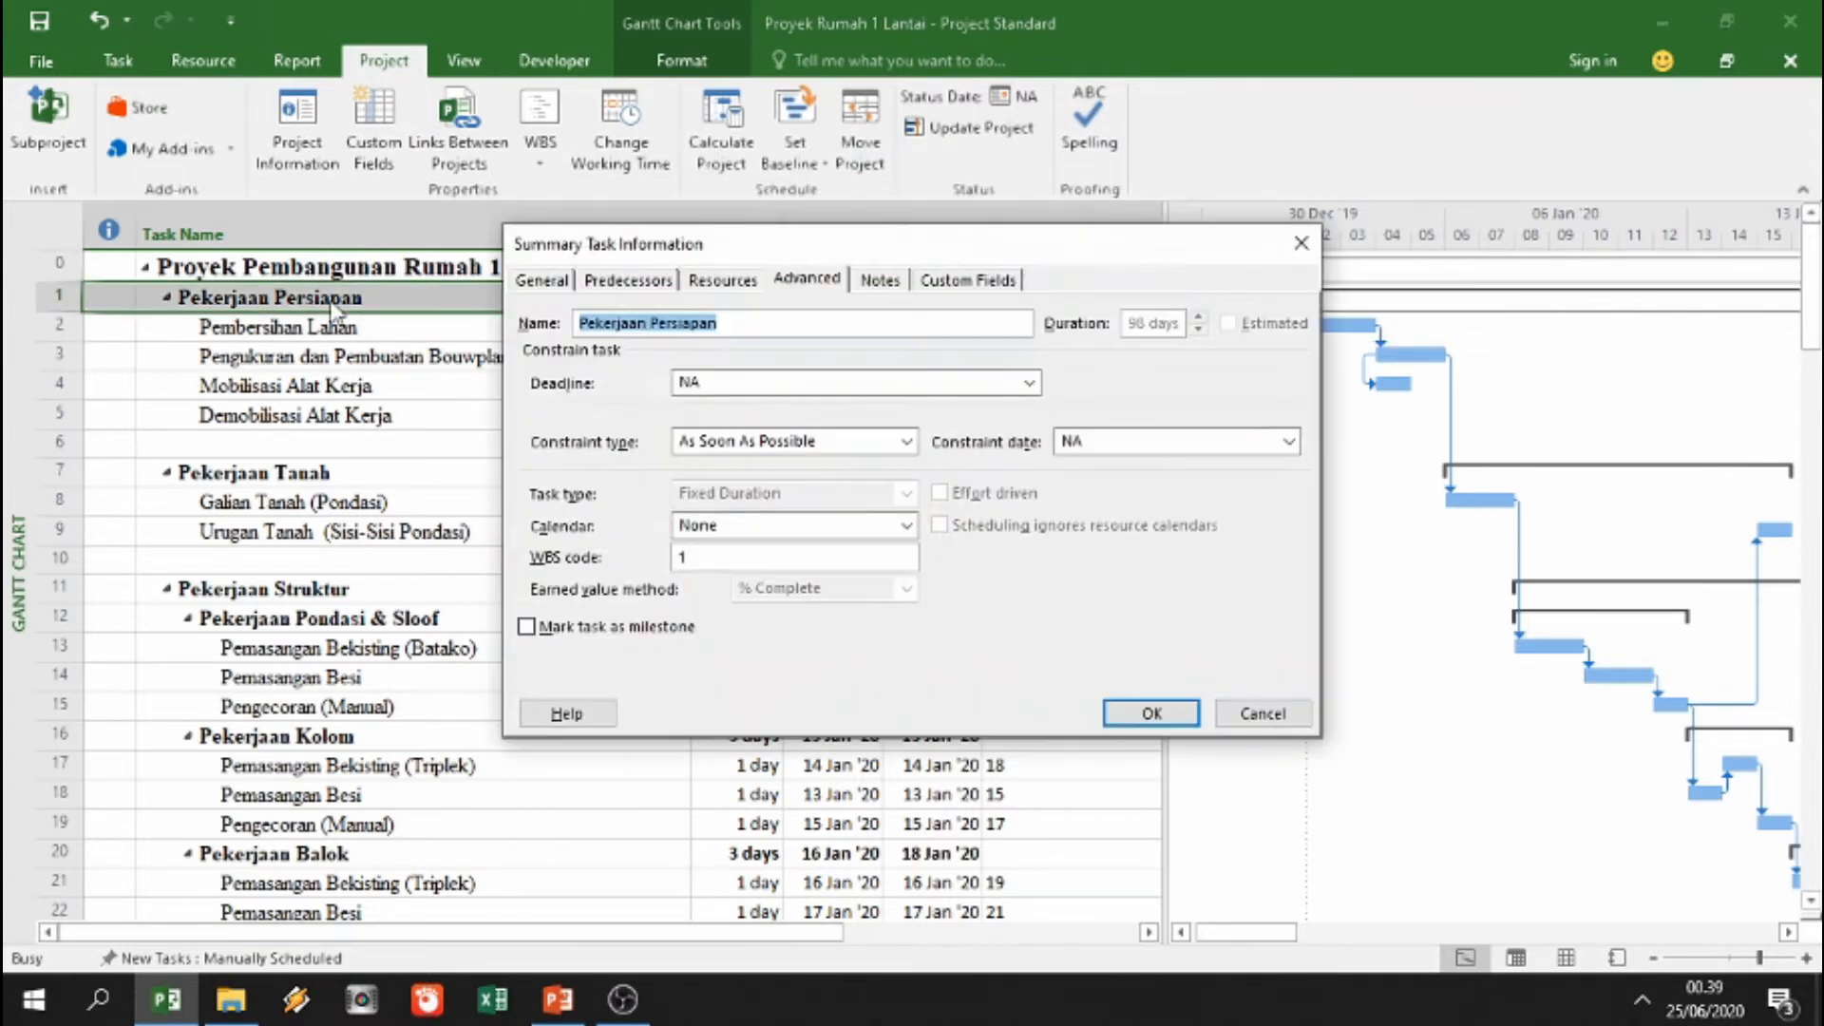
{"action": "left_click", "coordinate": [727, 445]}
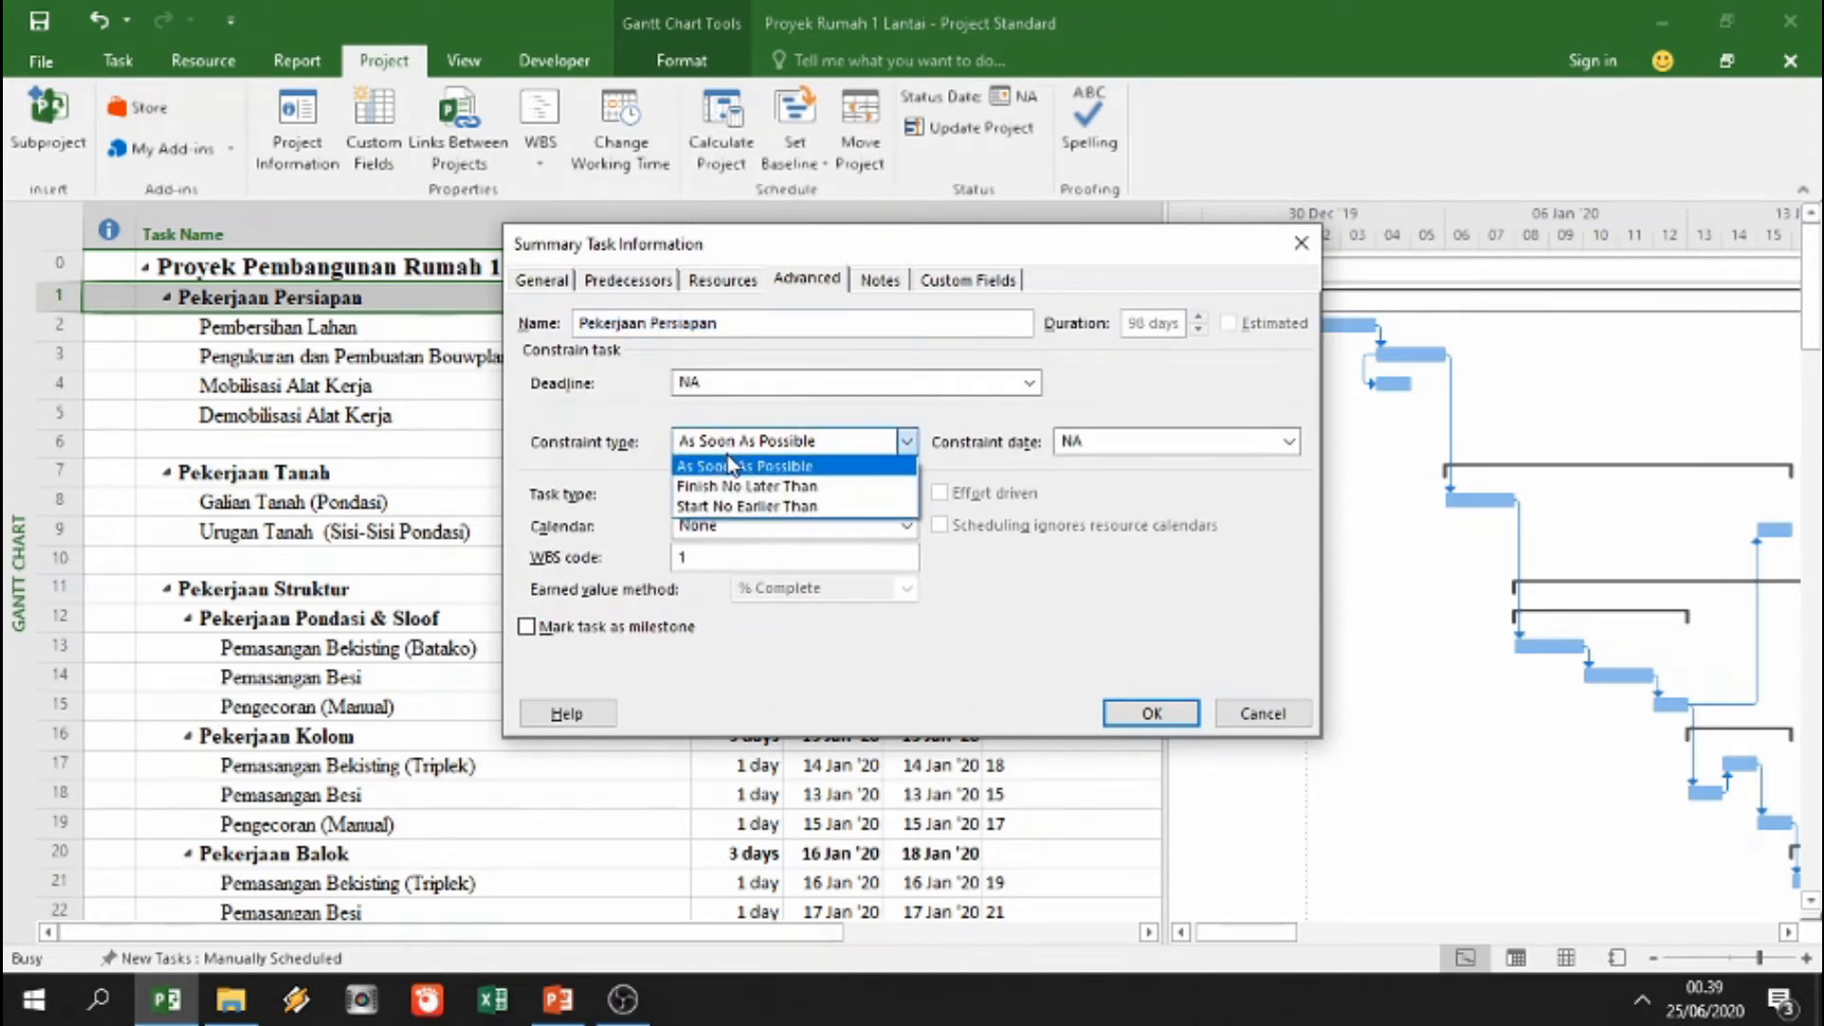
{"action": "left_click", "coordinate": [1252, 720]}
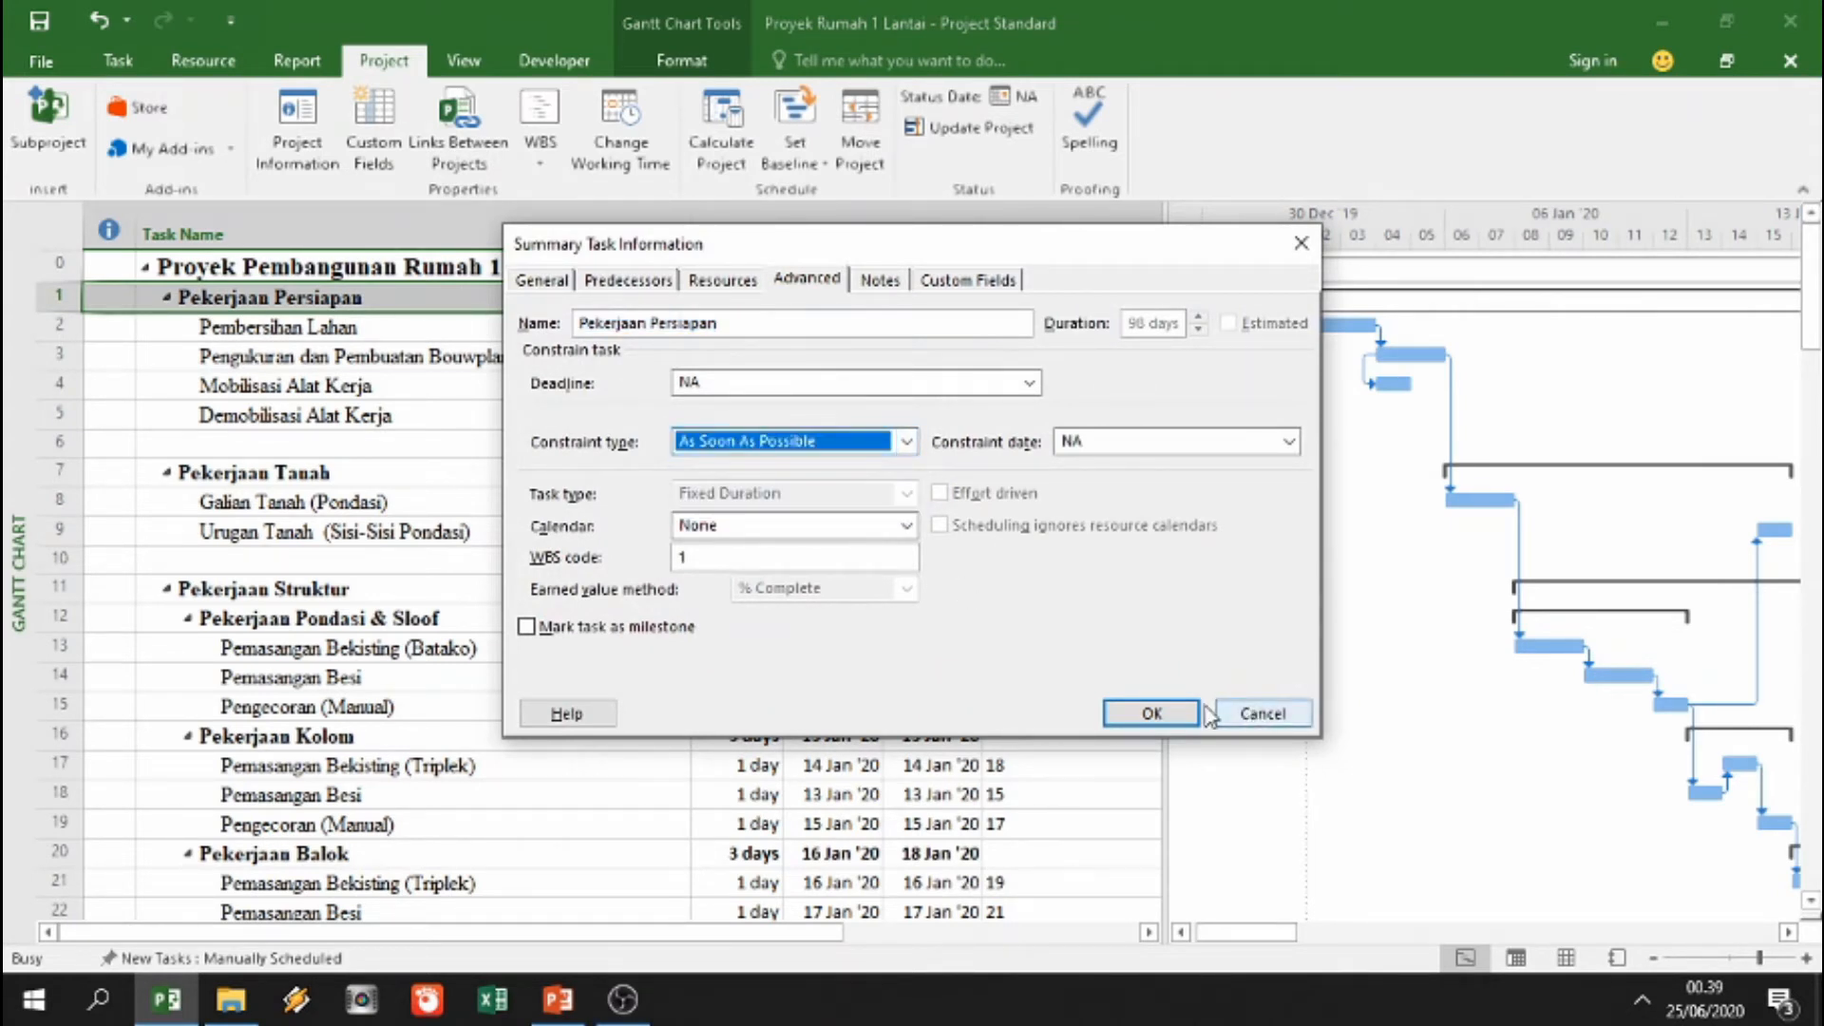
{"action": "left_click", "coordinate": [1252, 718]}
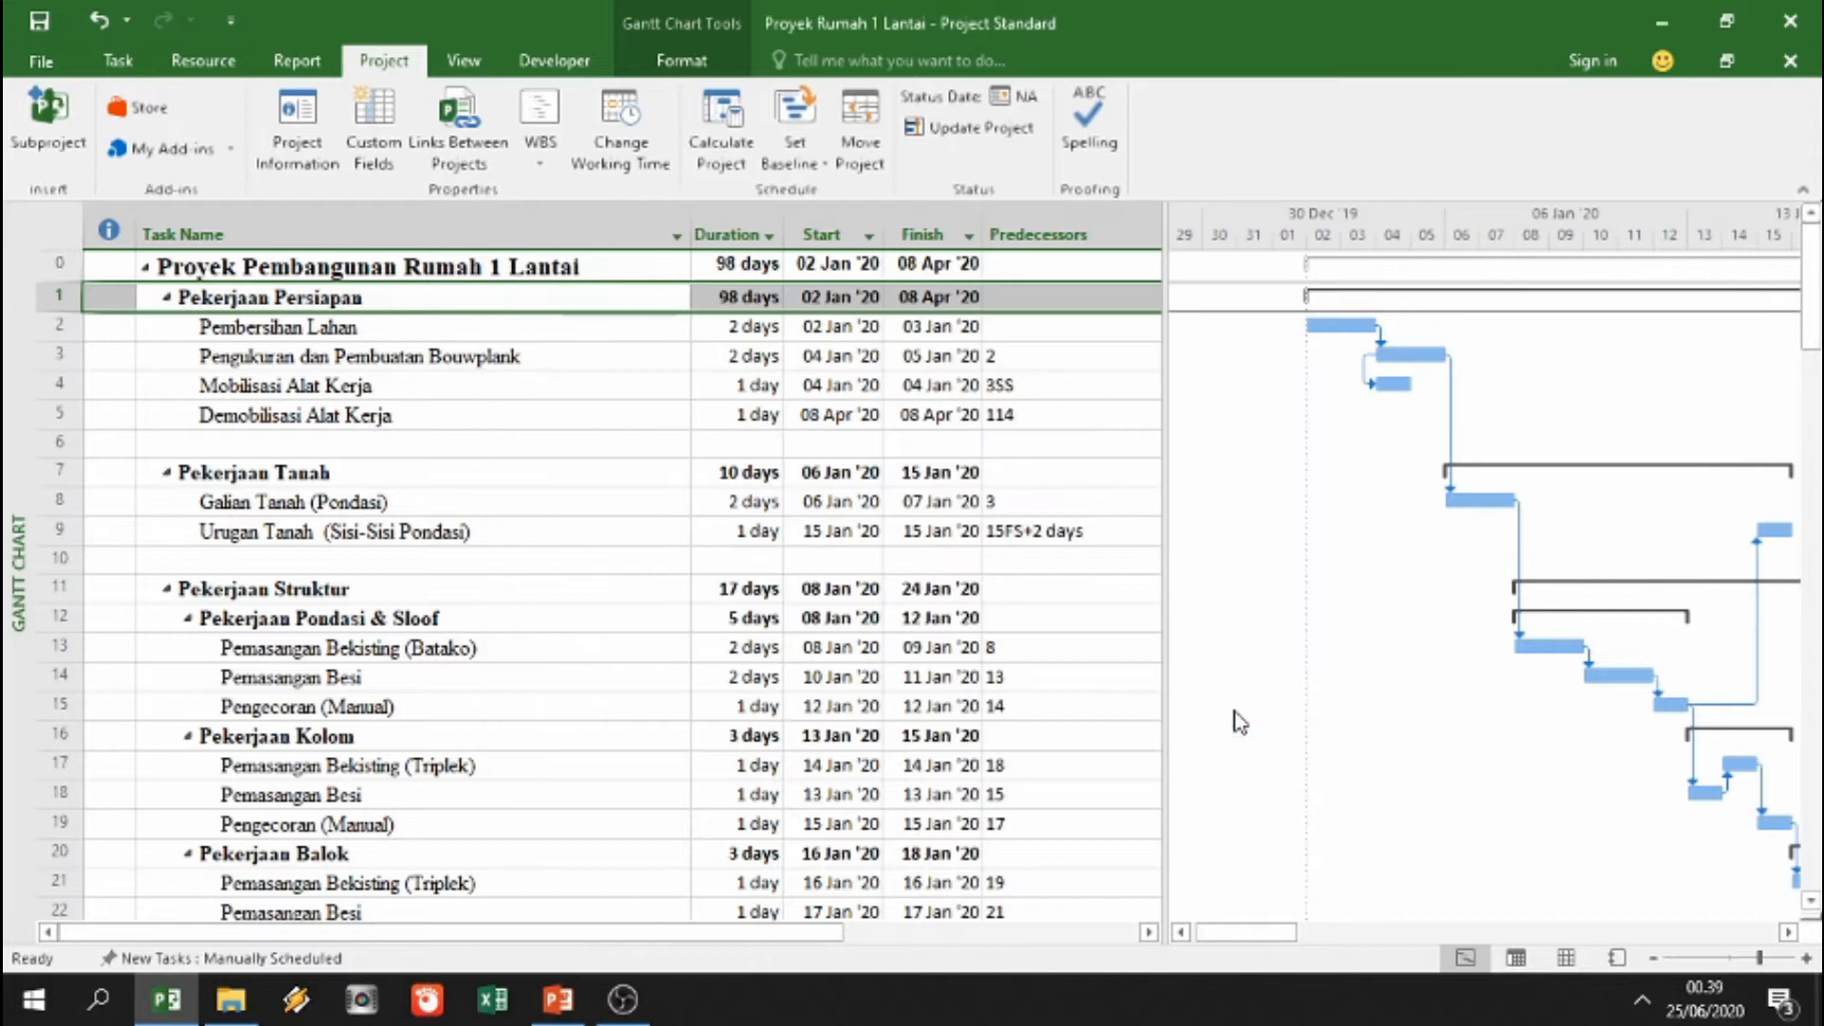
{"action": "double_click", "coordinate": [477, 300]}
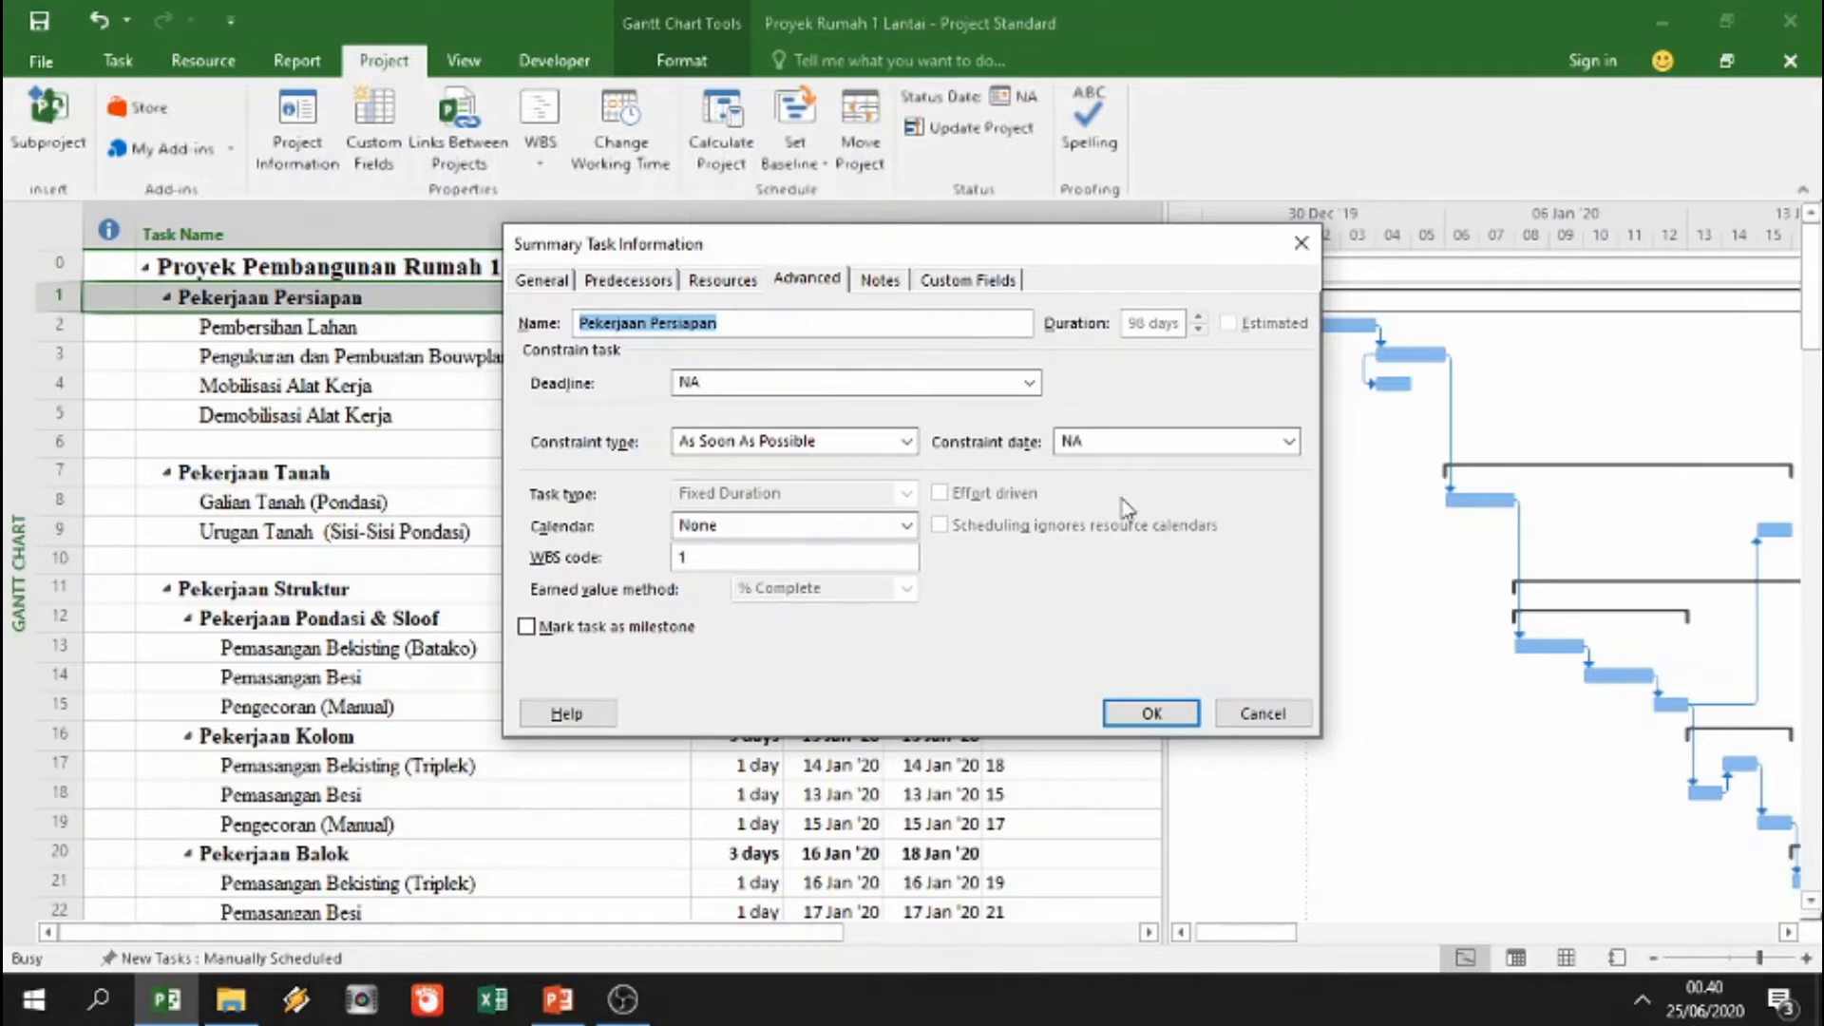
{"action": "left_click", "coordinate": [1266, 712]}
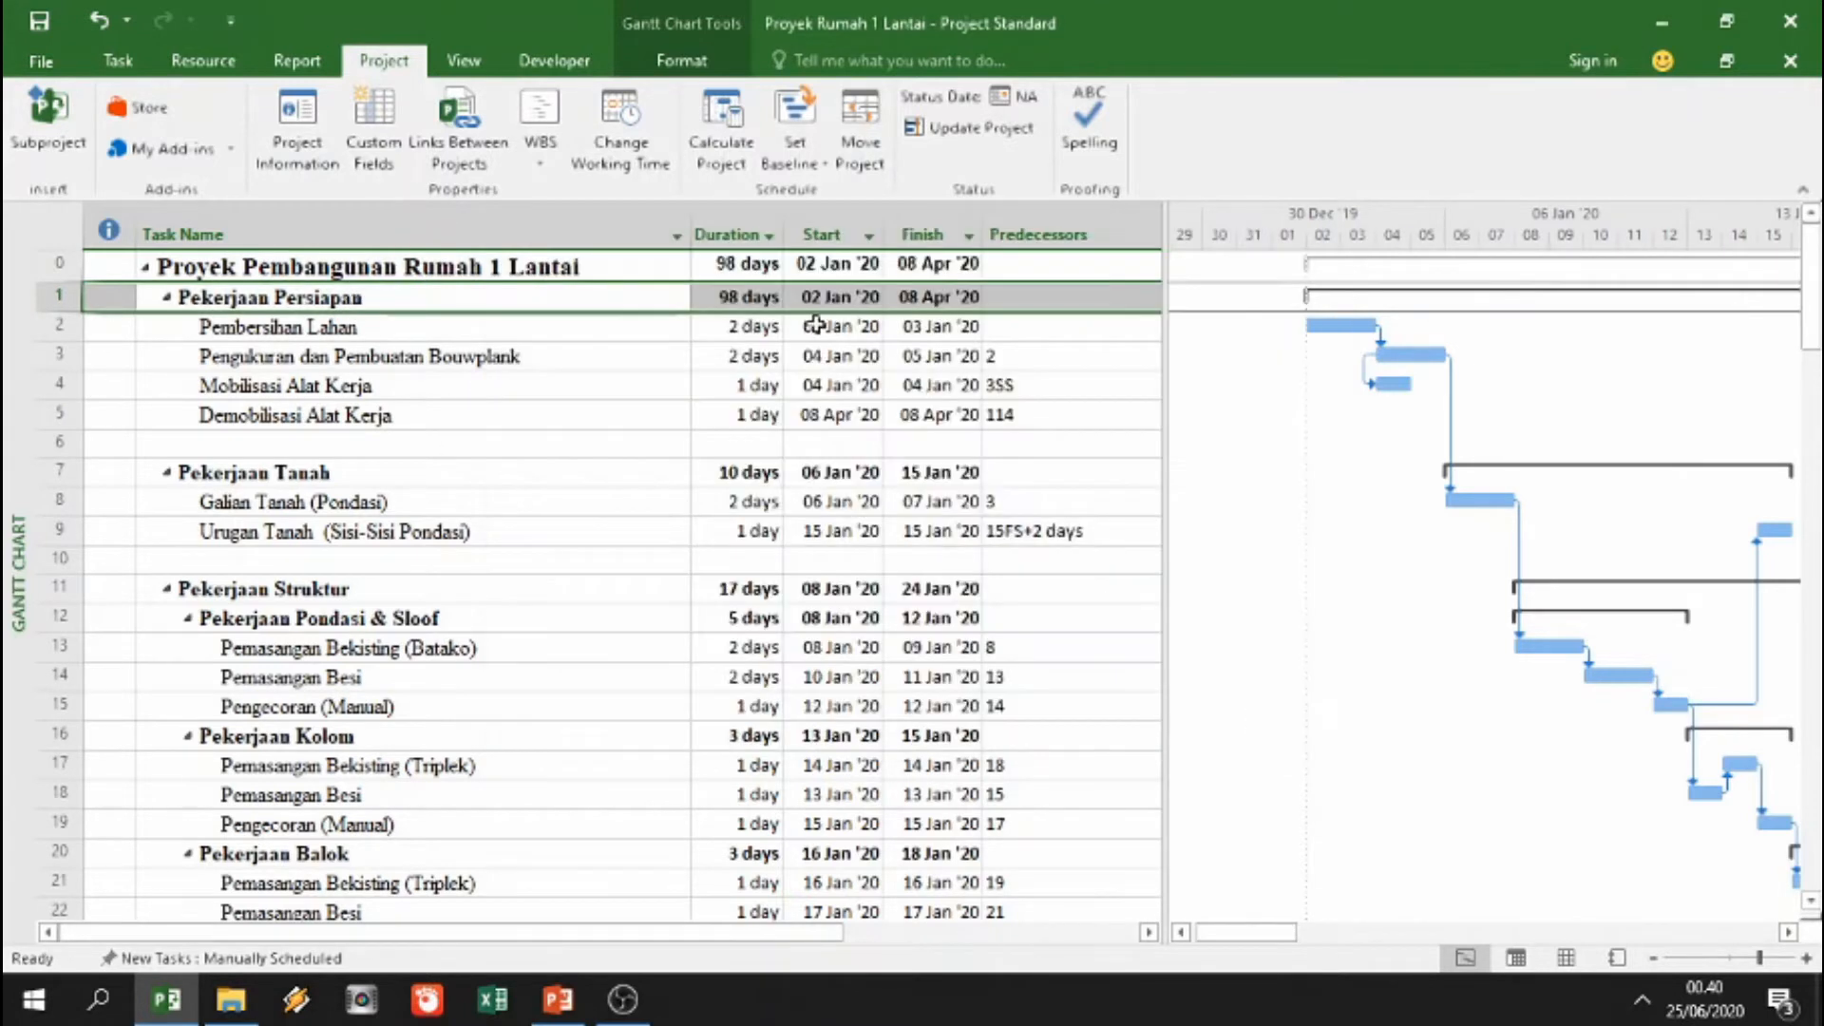
Step: Schedule the project from the Project Finish Date and check the constraint type of Pekerjaan Persiapan
{"action": "left_click", "coordinate": [297, 128]}
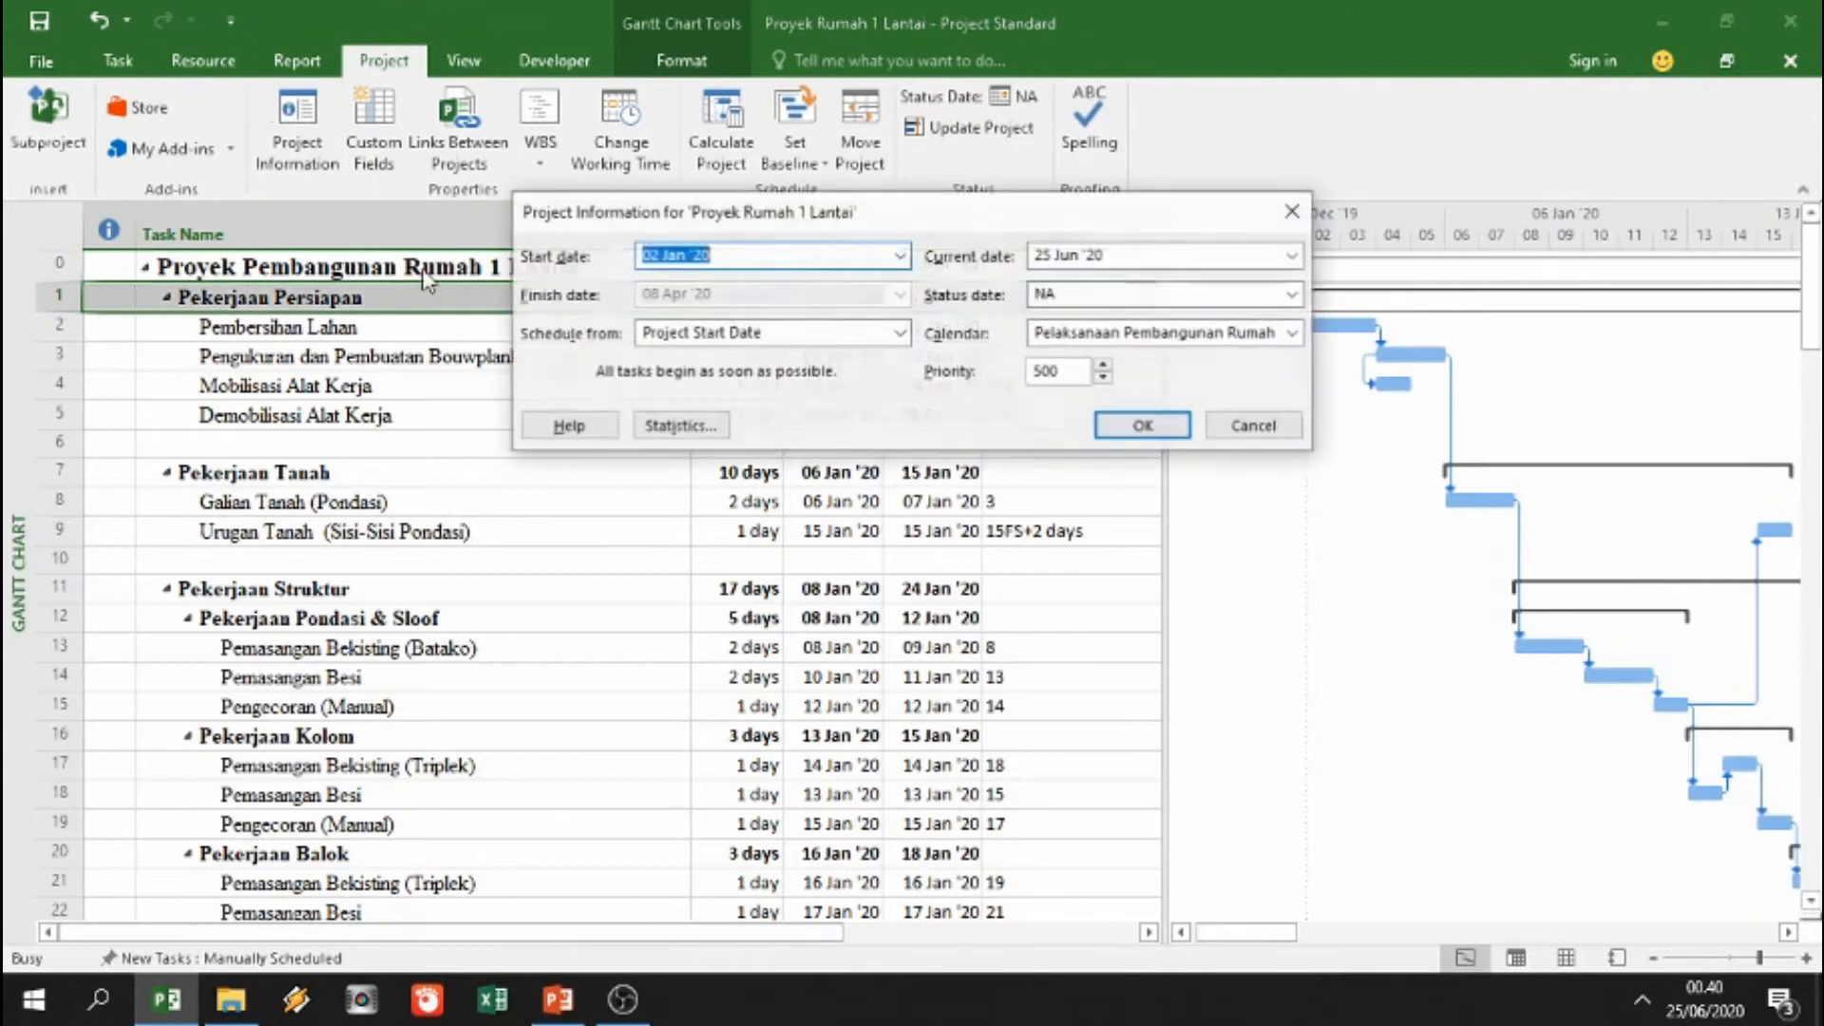
{"action": "left_click", "coordinate": [658, 340]}
{"action": "left_click", "coordinate": [665, 374]}
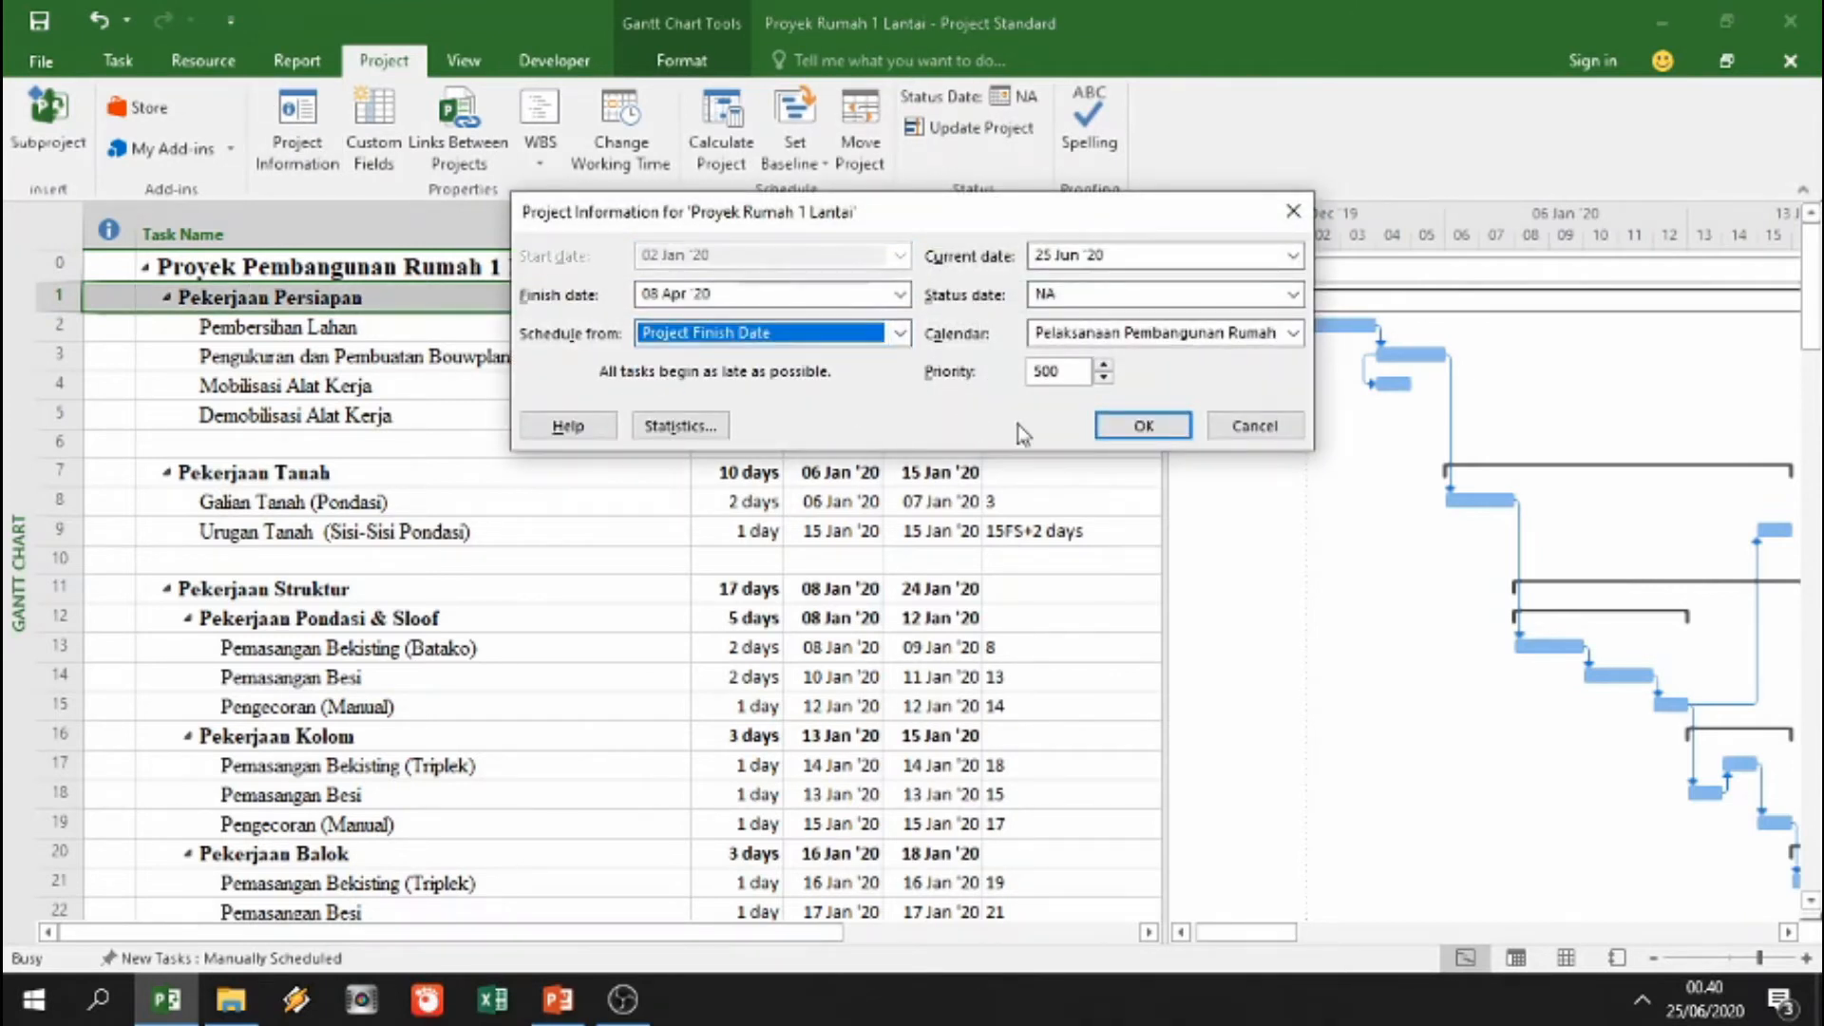
{"action": "left_click", "coordinate": [1149, 425]}
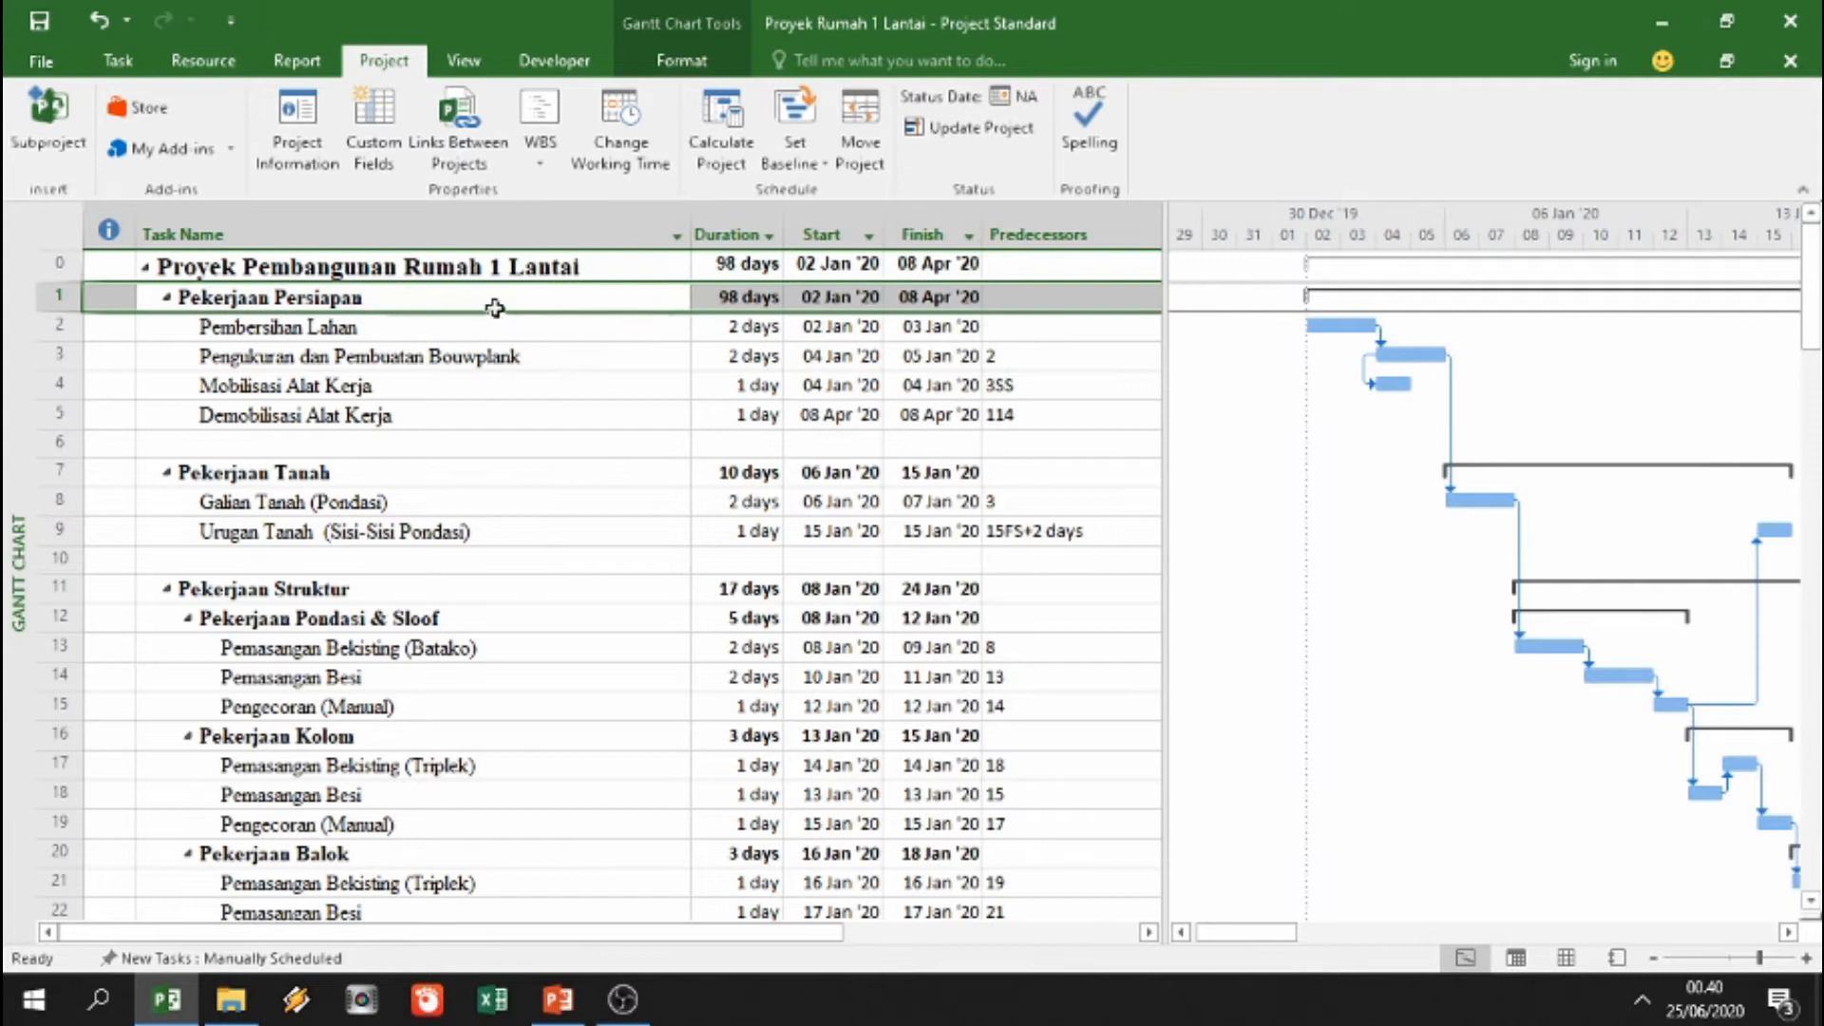
{"action": "double_click", "coordinate": [608, 301]}
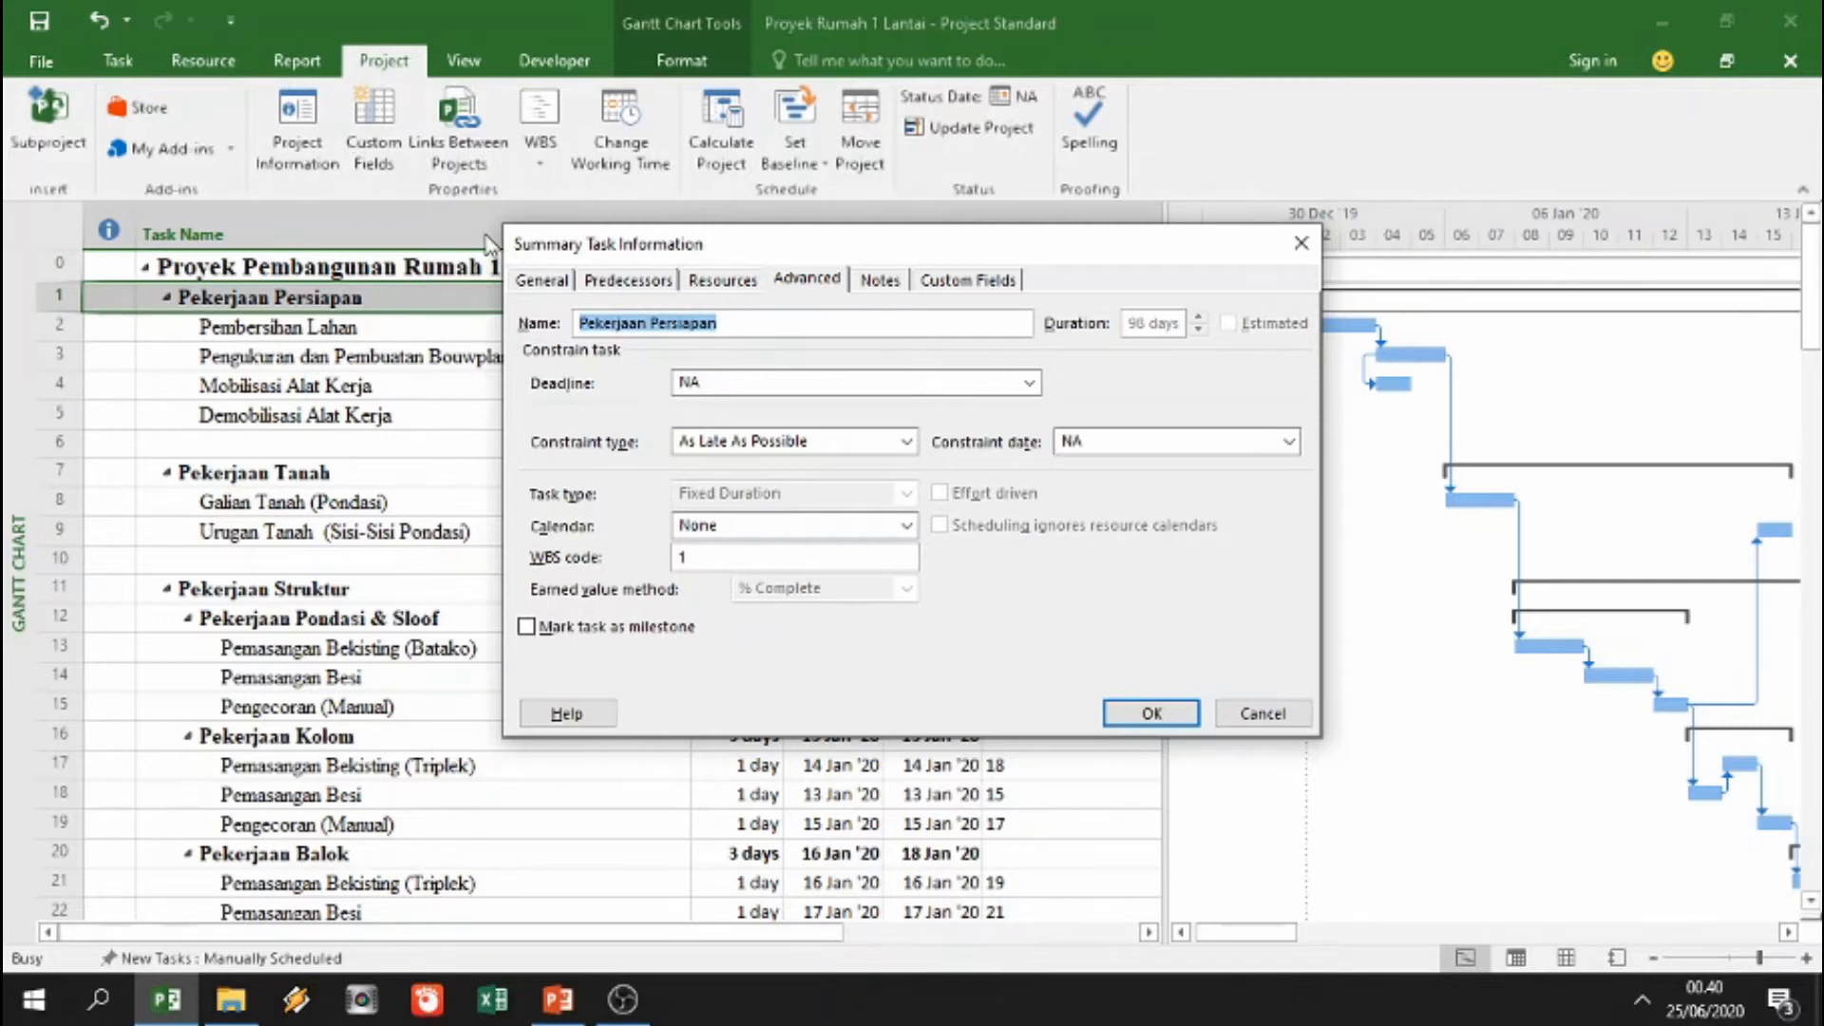
{"action": "left_click", "coordinate": [1262, 713]}
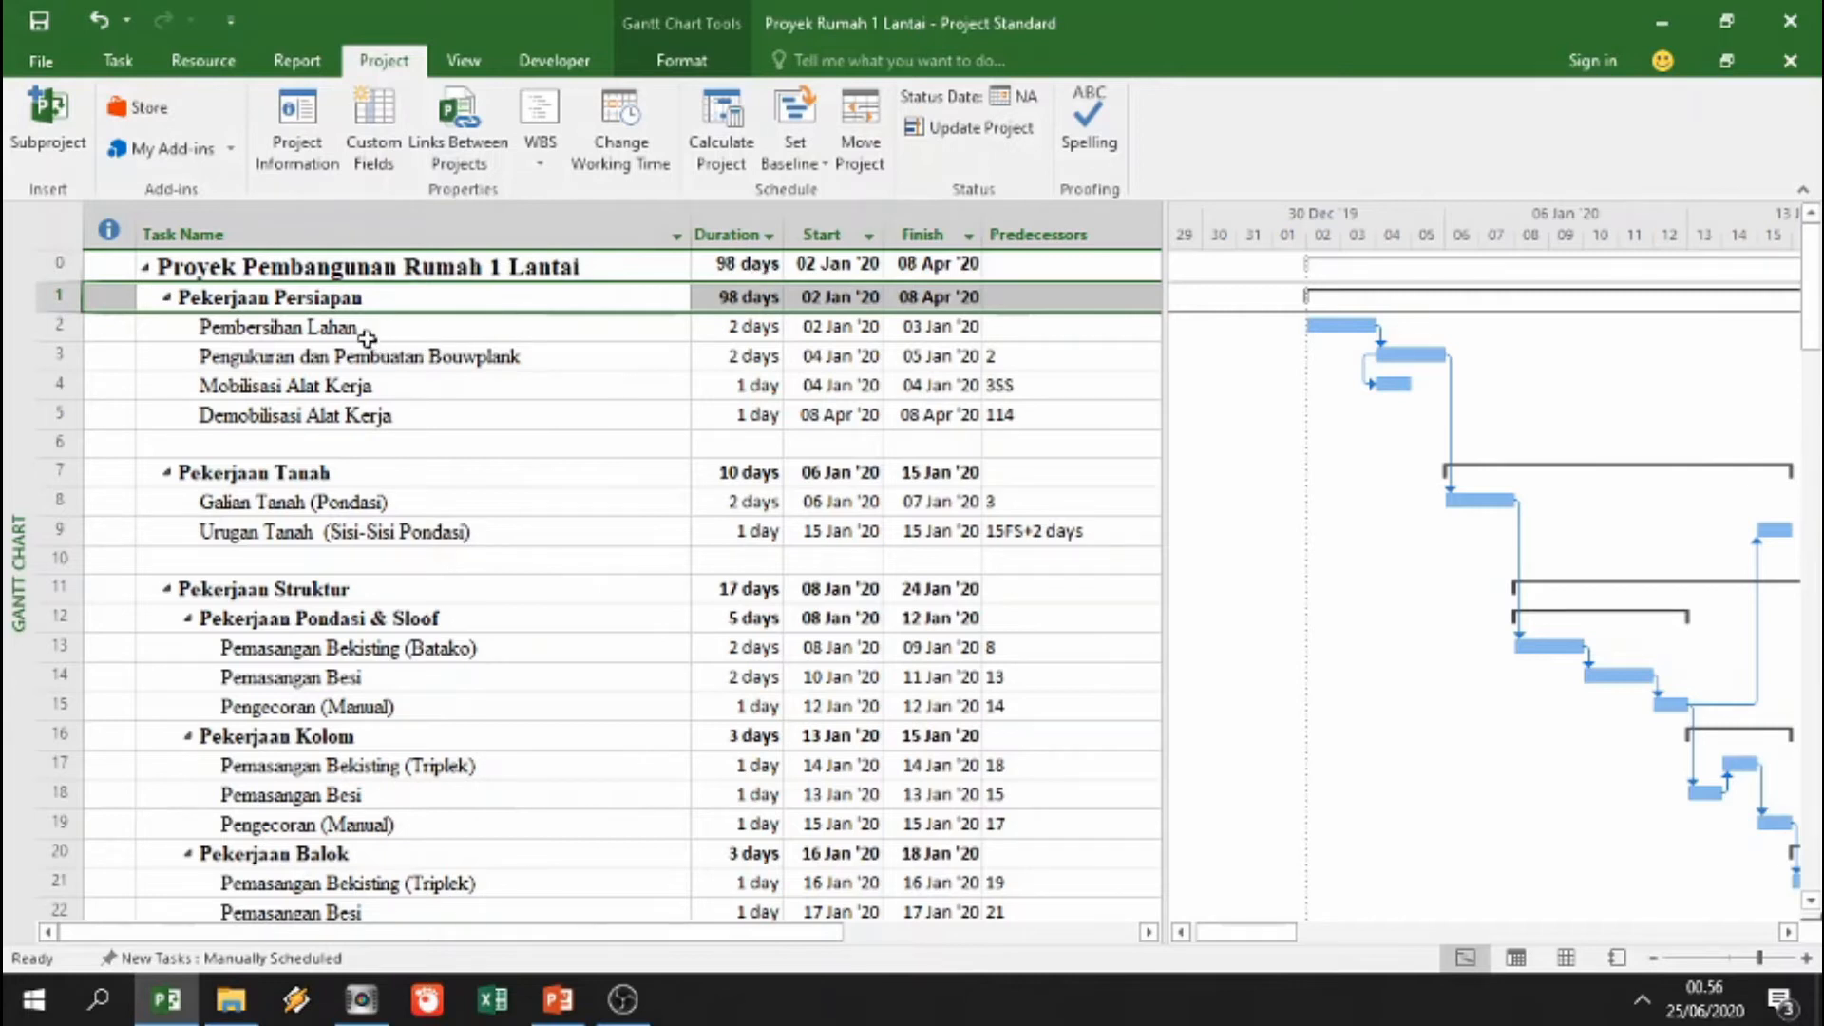
Step: Set the project information to schedule from the Project Start Date again
{"action": "left_click", "coordinate": [338, 331]}
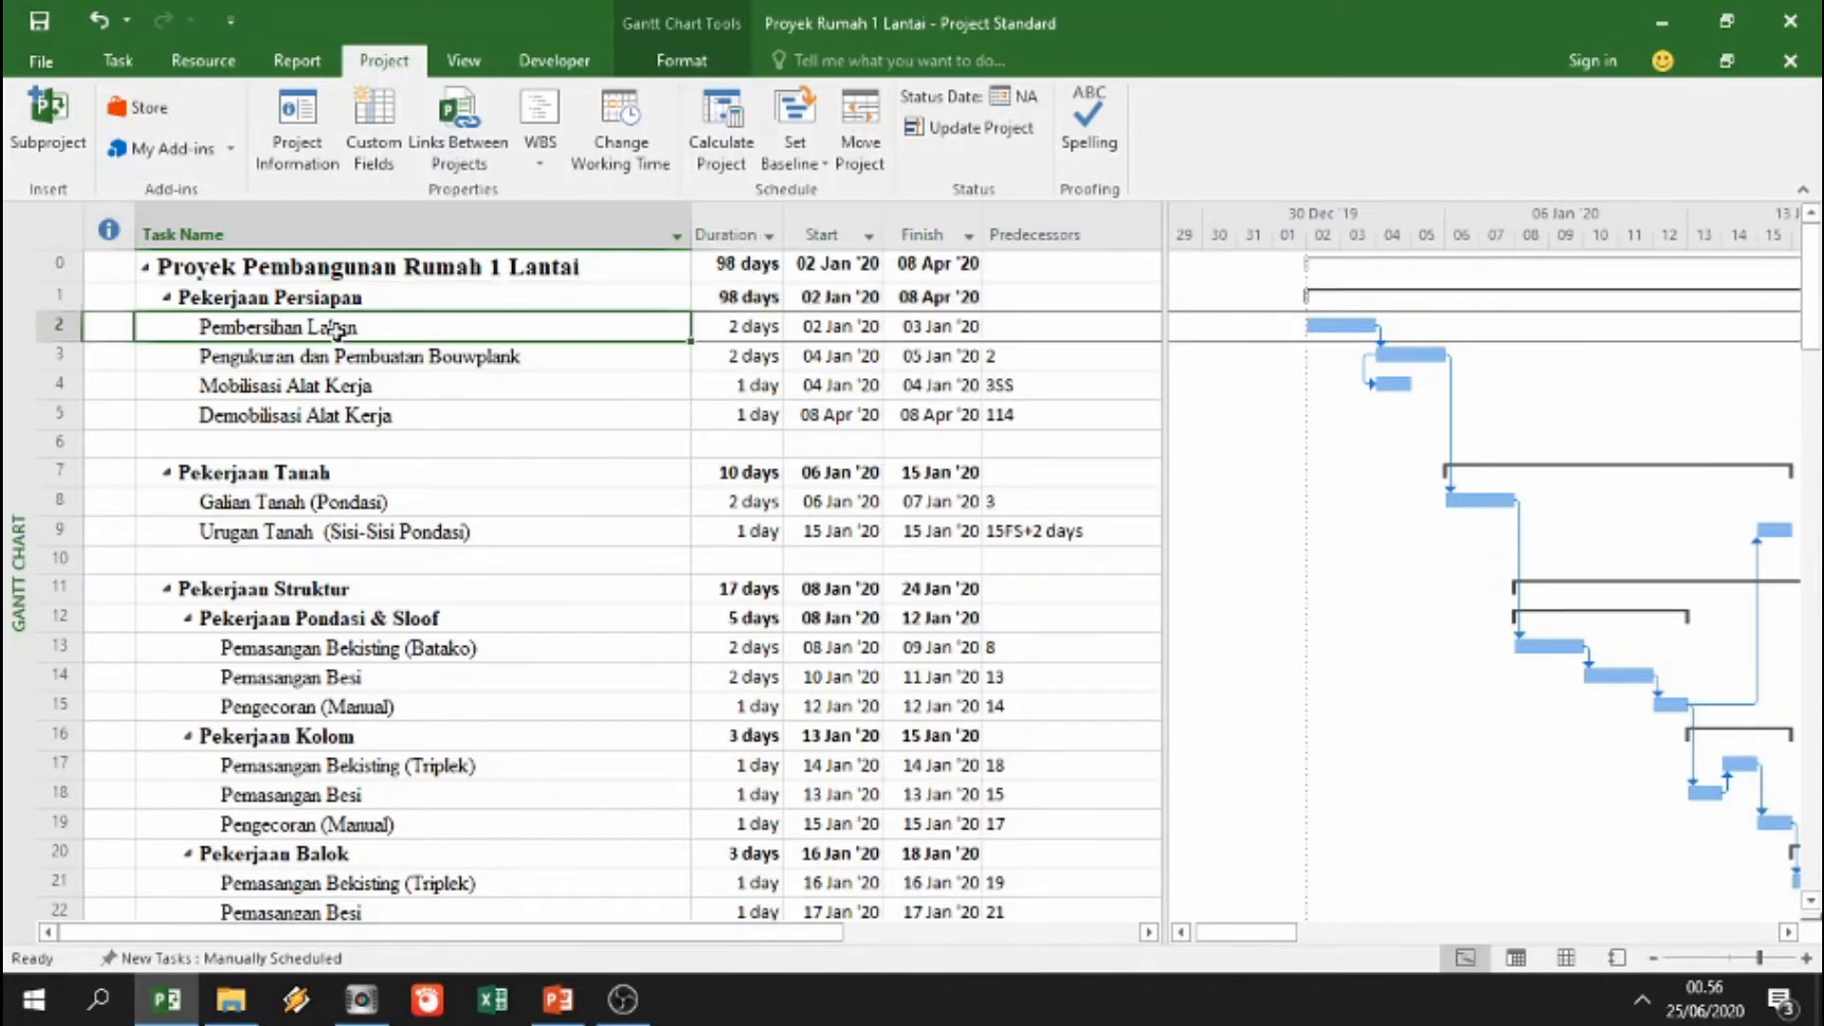
{"action": "left_click", "coordinate": [322, 143]}
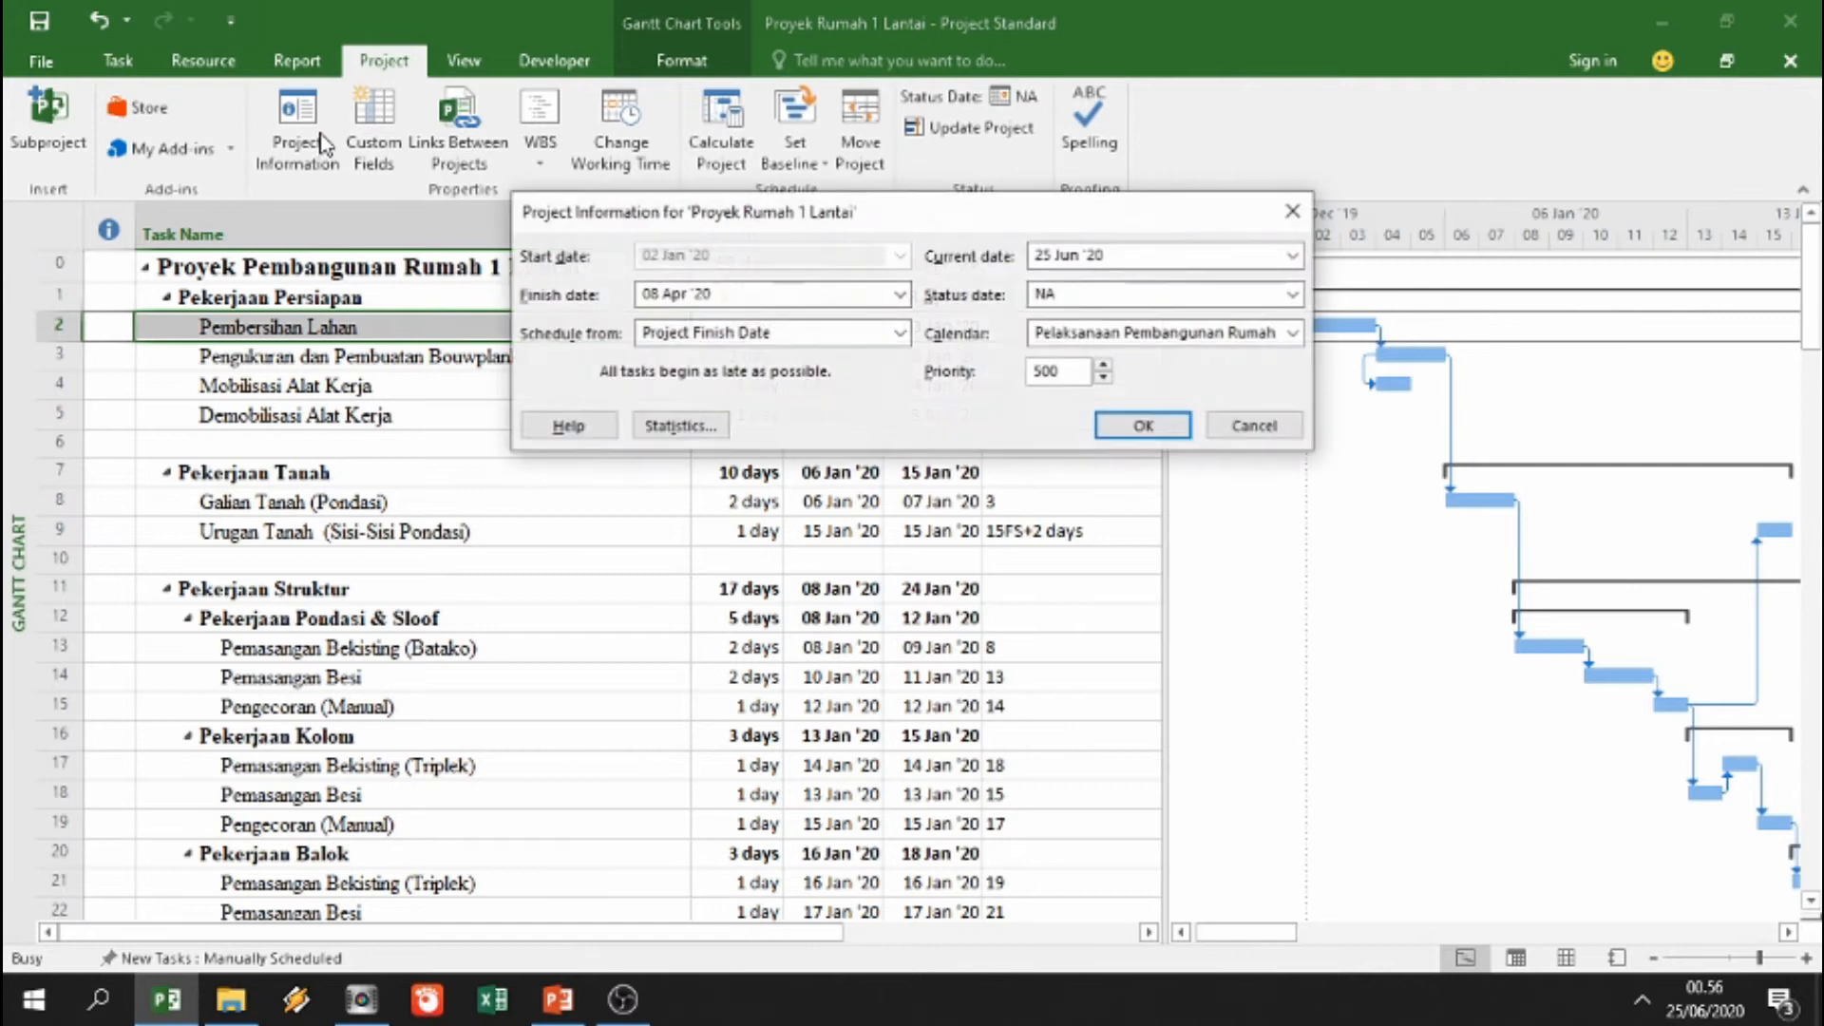
{"action": "left_click", "coordinate": [748, 333]}
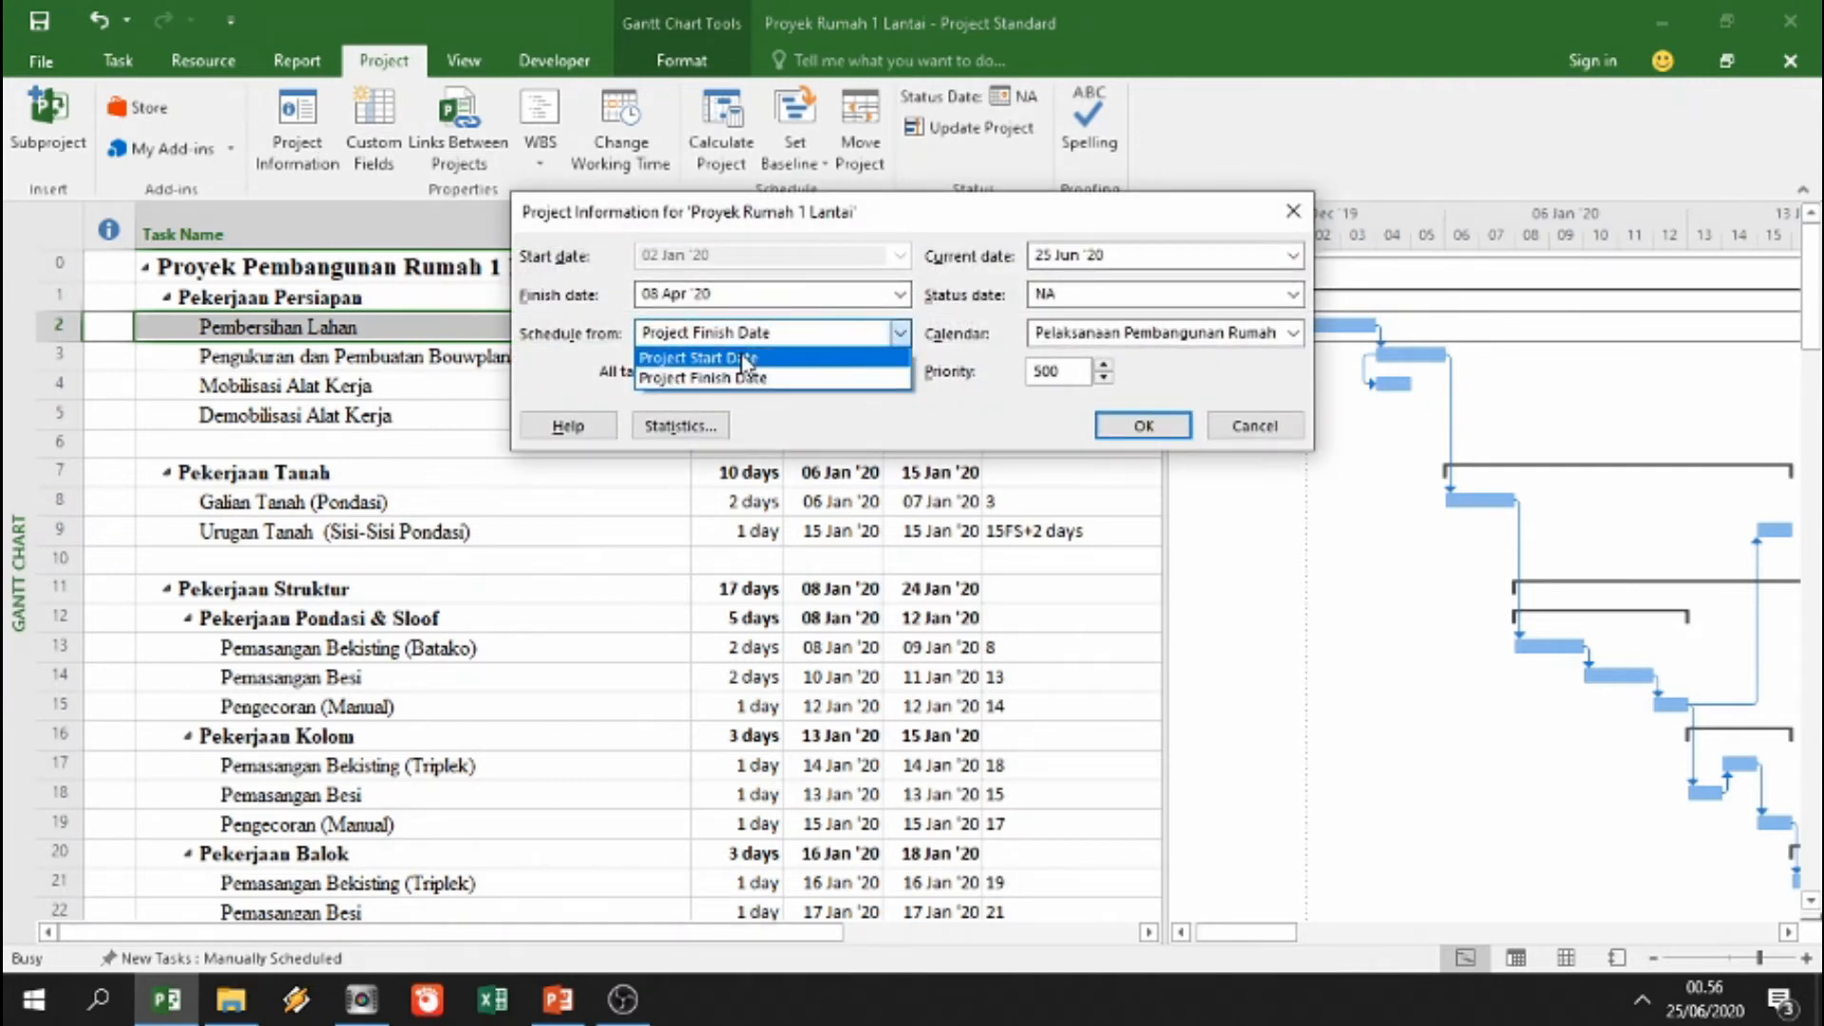
{"action": "left_click", "coordinate": [746, 358]}
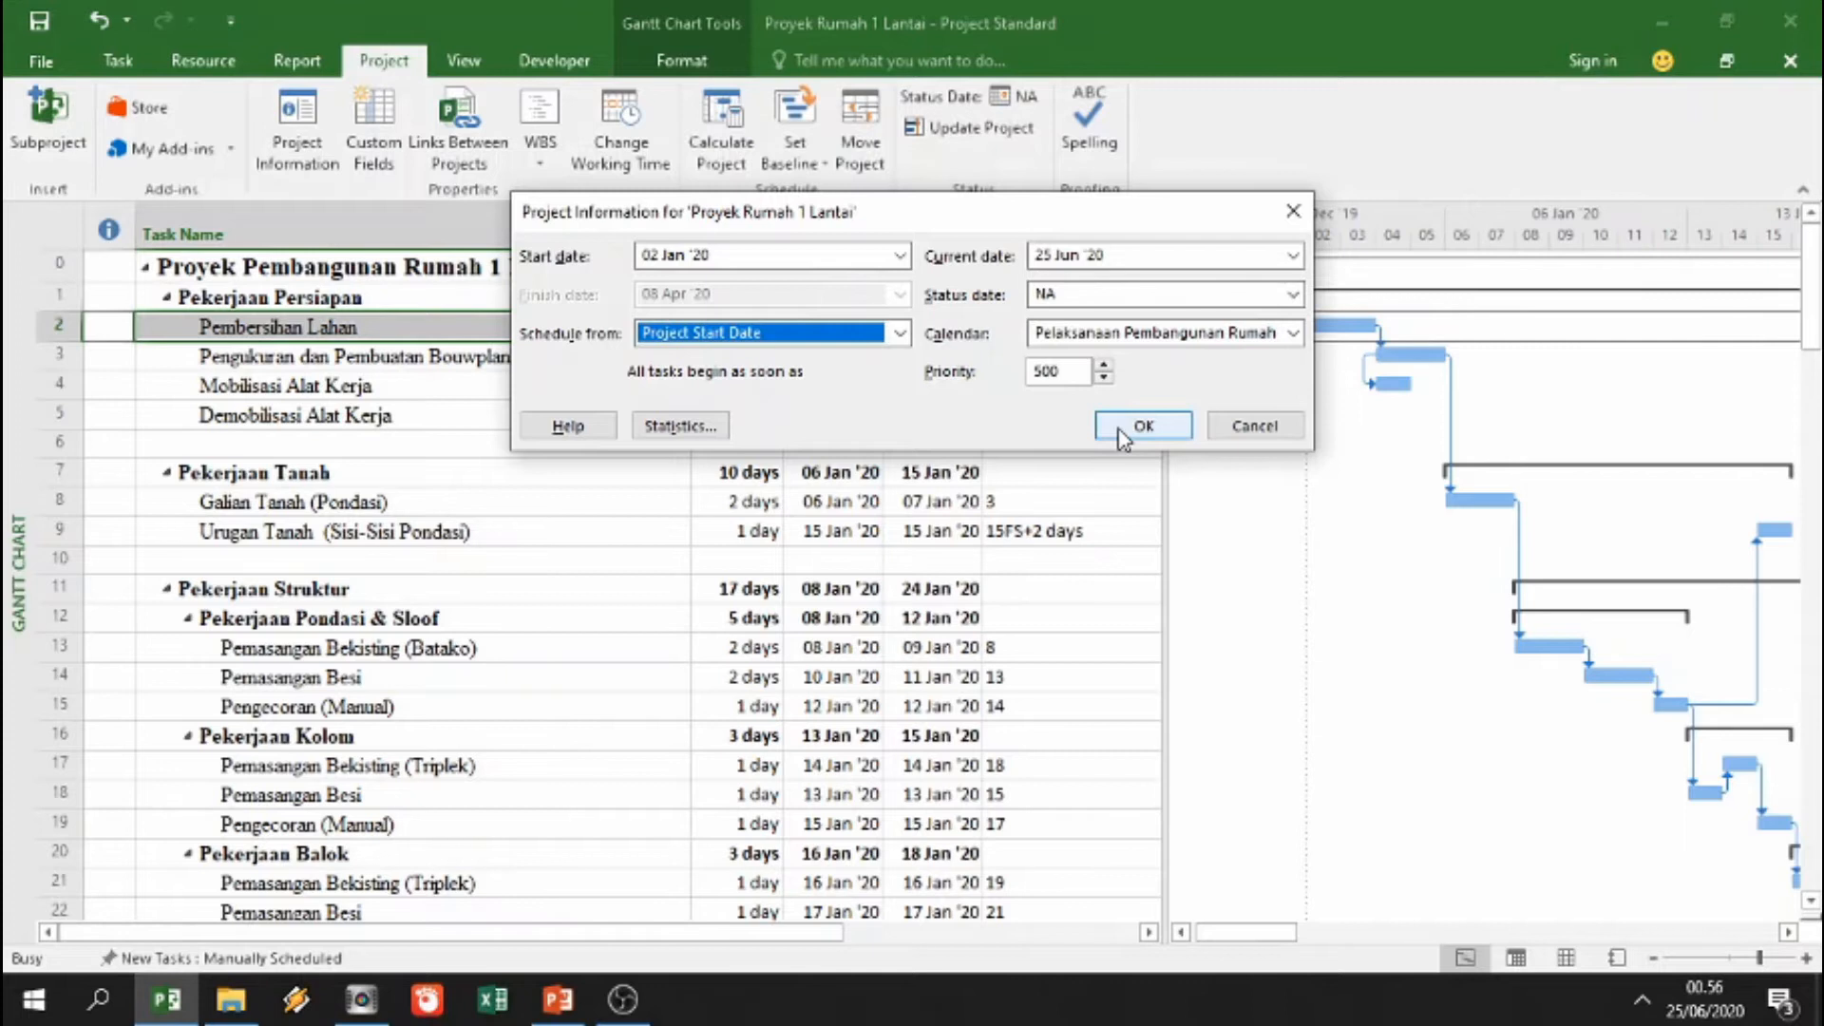
{"action": "left_click", "coordinate": [1119, 426]}
Step: Check the constraint type and constraint date calendar of the subtask Pembersihan Lahan, leaving its settings as they are
{"action": "double_click", "coordinate": [536, 327]}
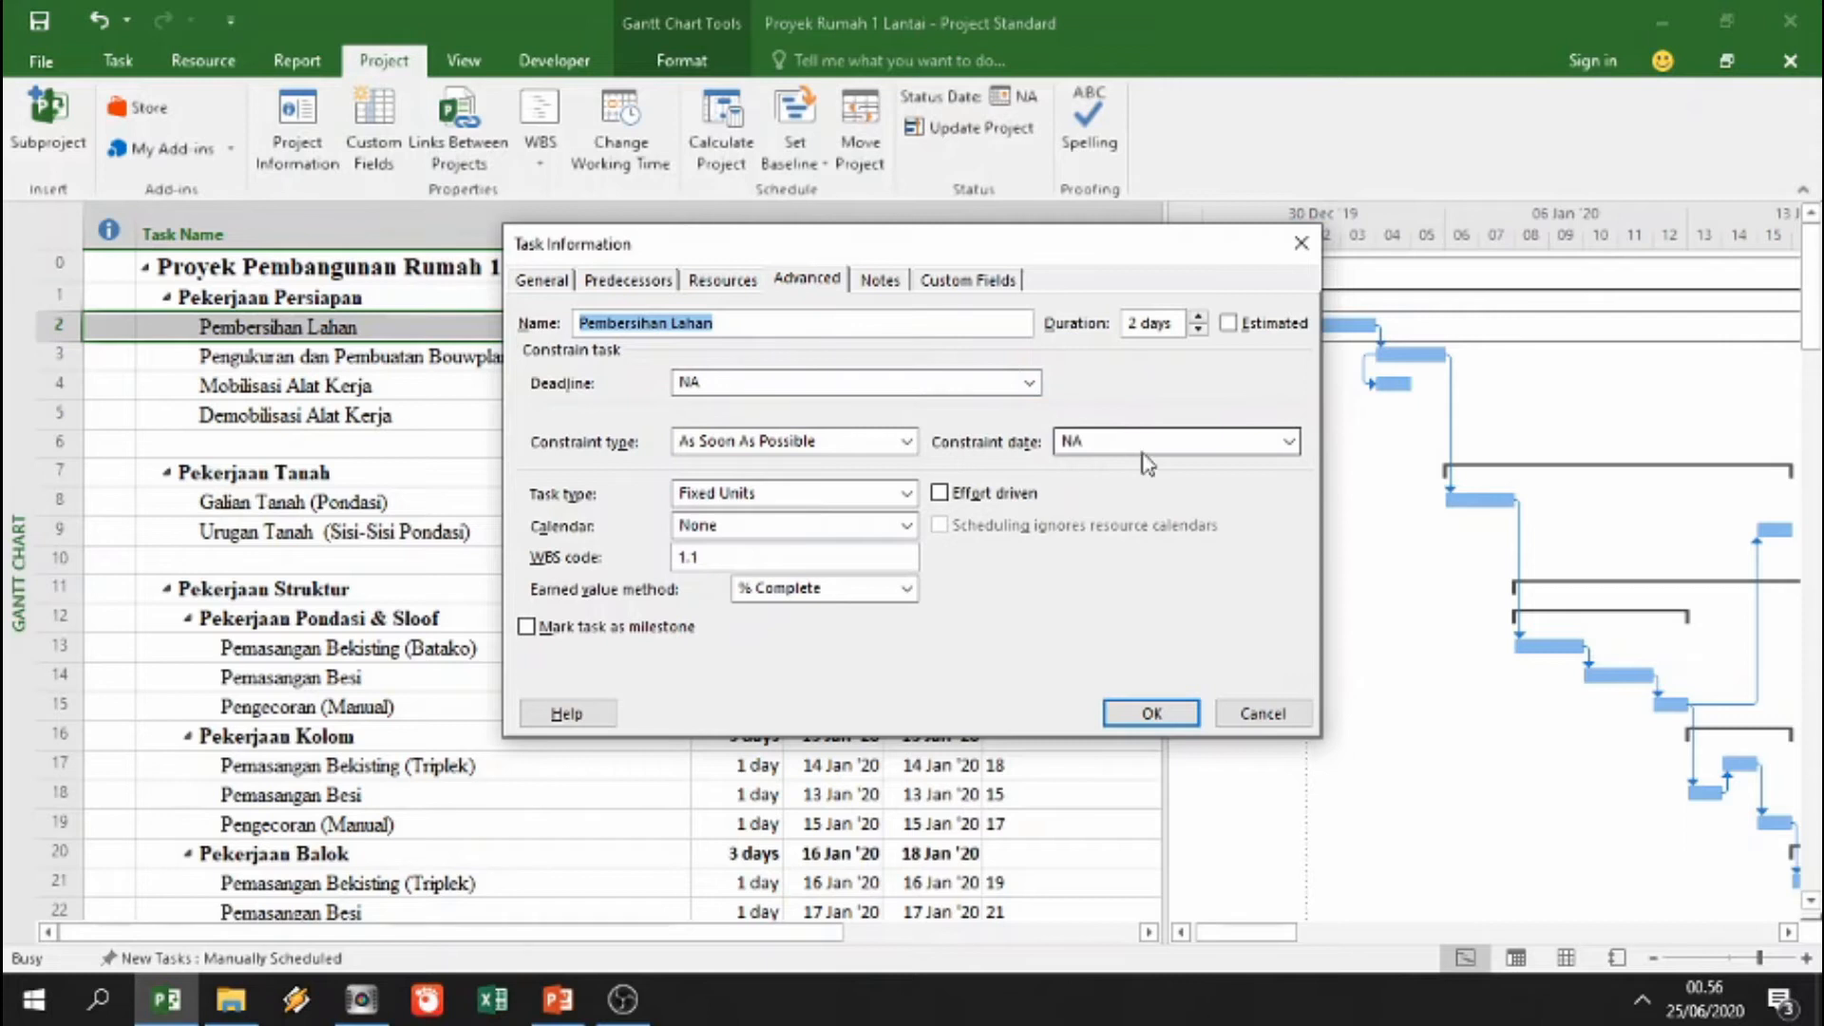
{"action": "left_click", "coordinate": [1181, 441]}
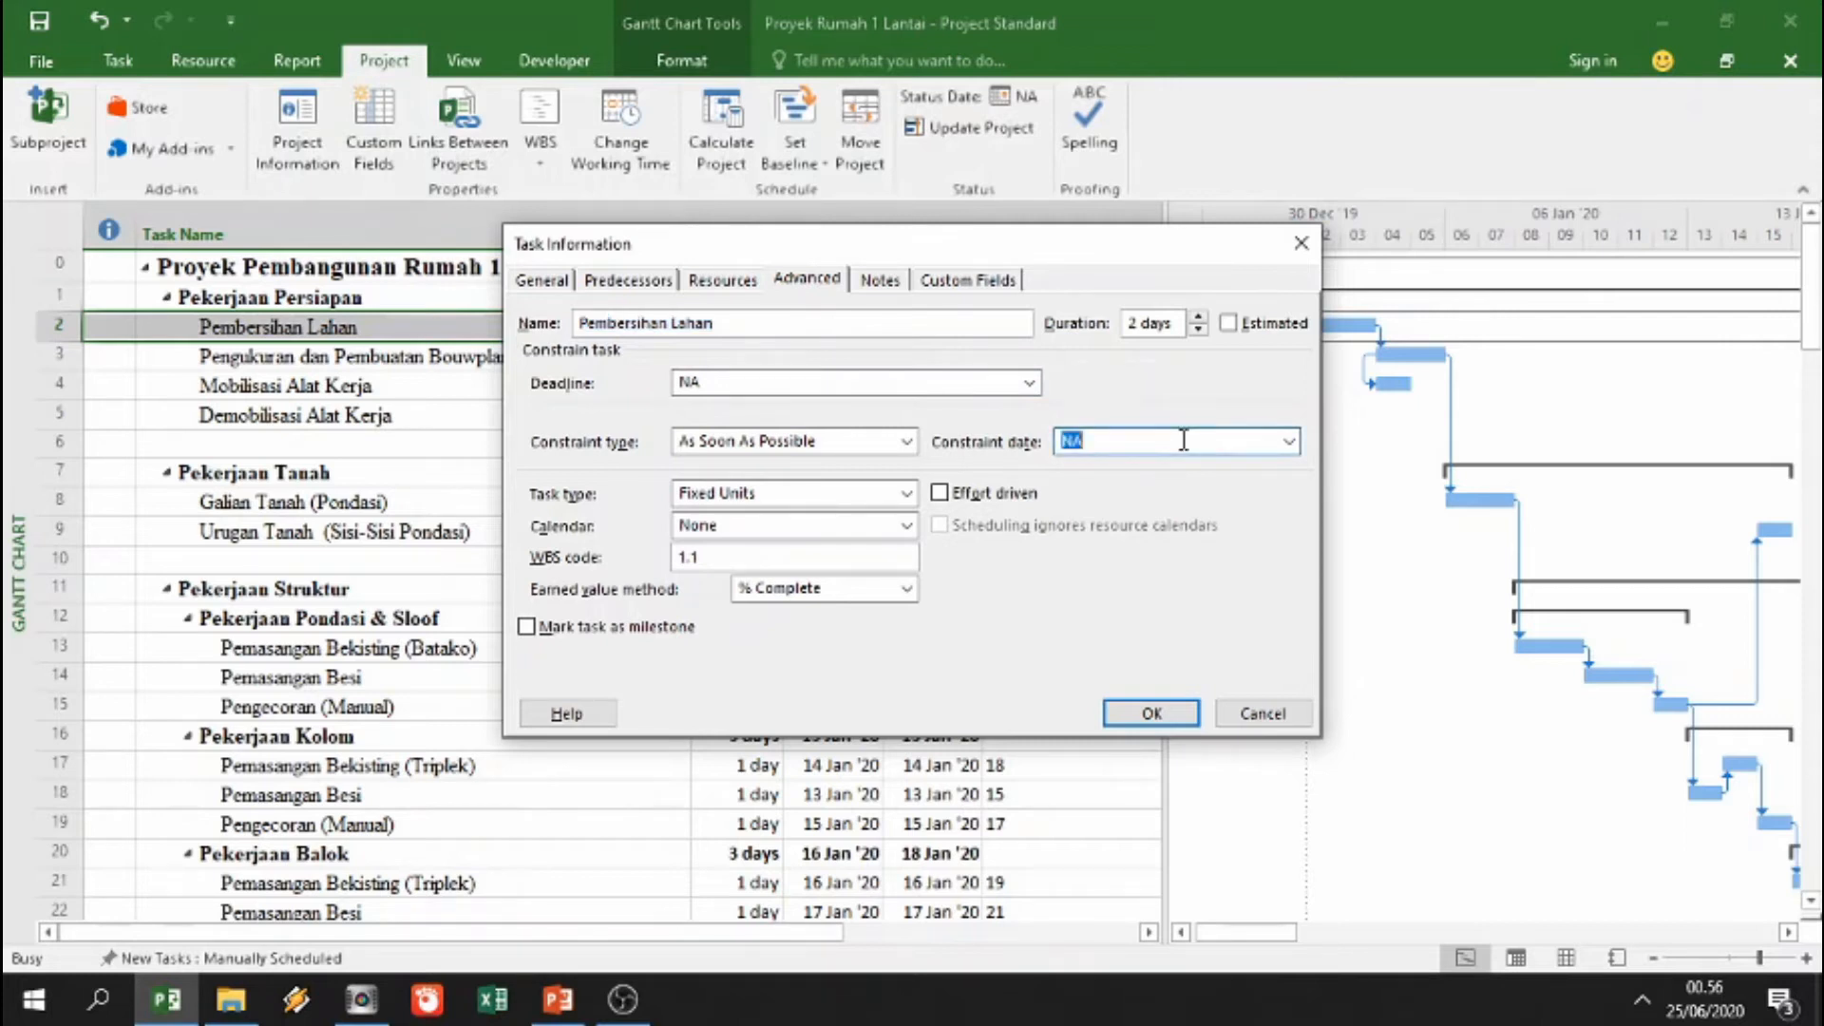
{"action": "left_click", "coordinate": [1288, 443]}
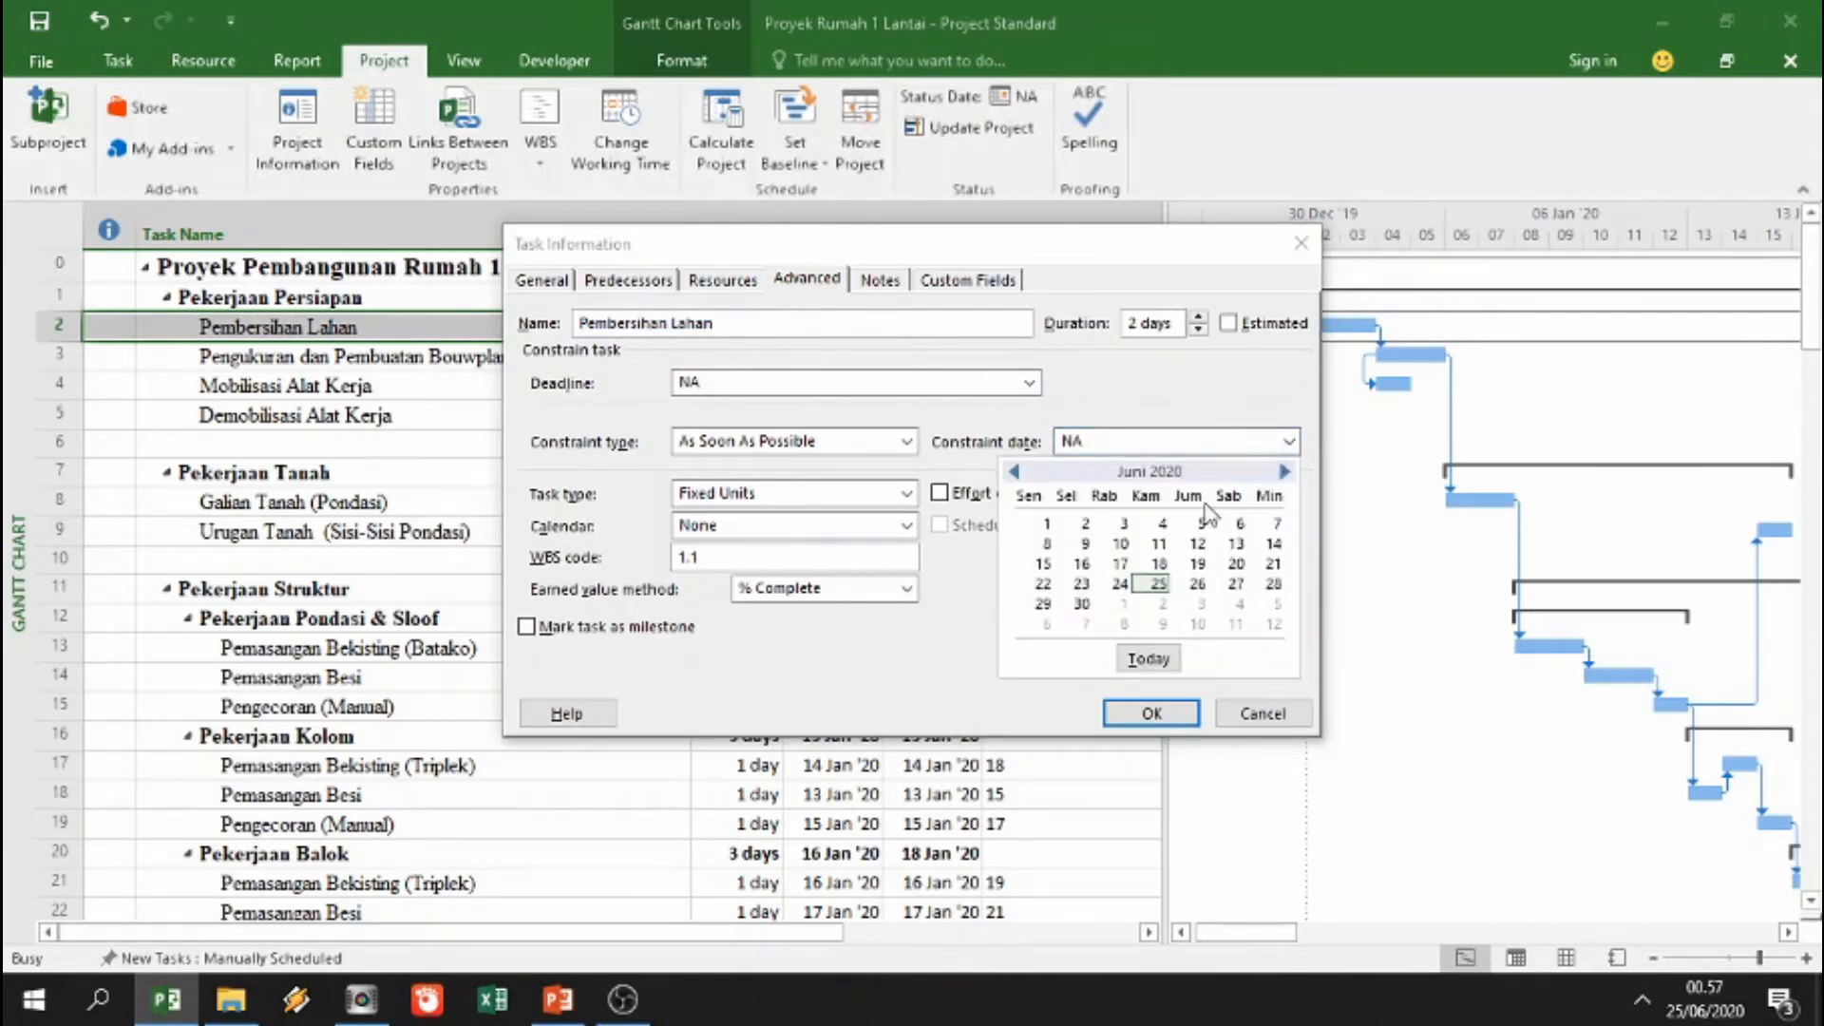
{"action": "left_click", "coordinate": [1015, 247]}
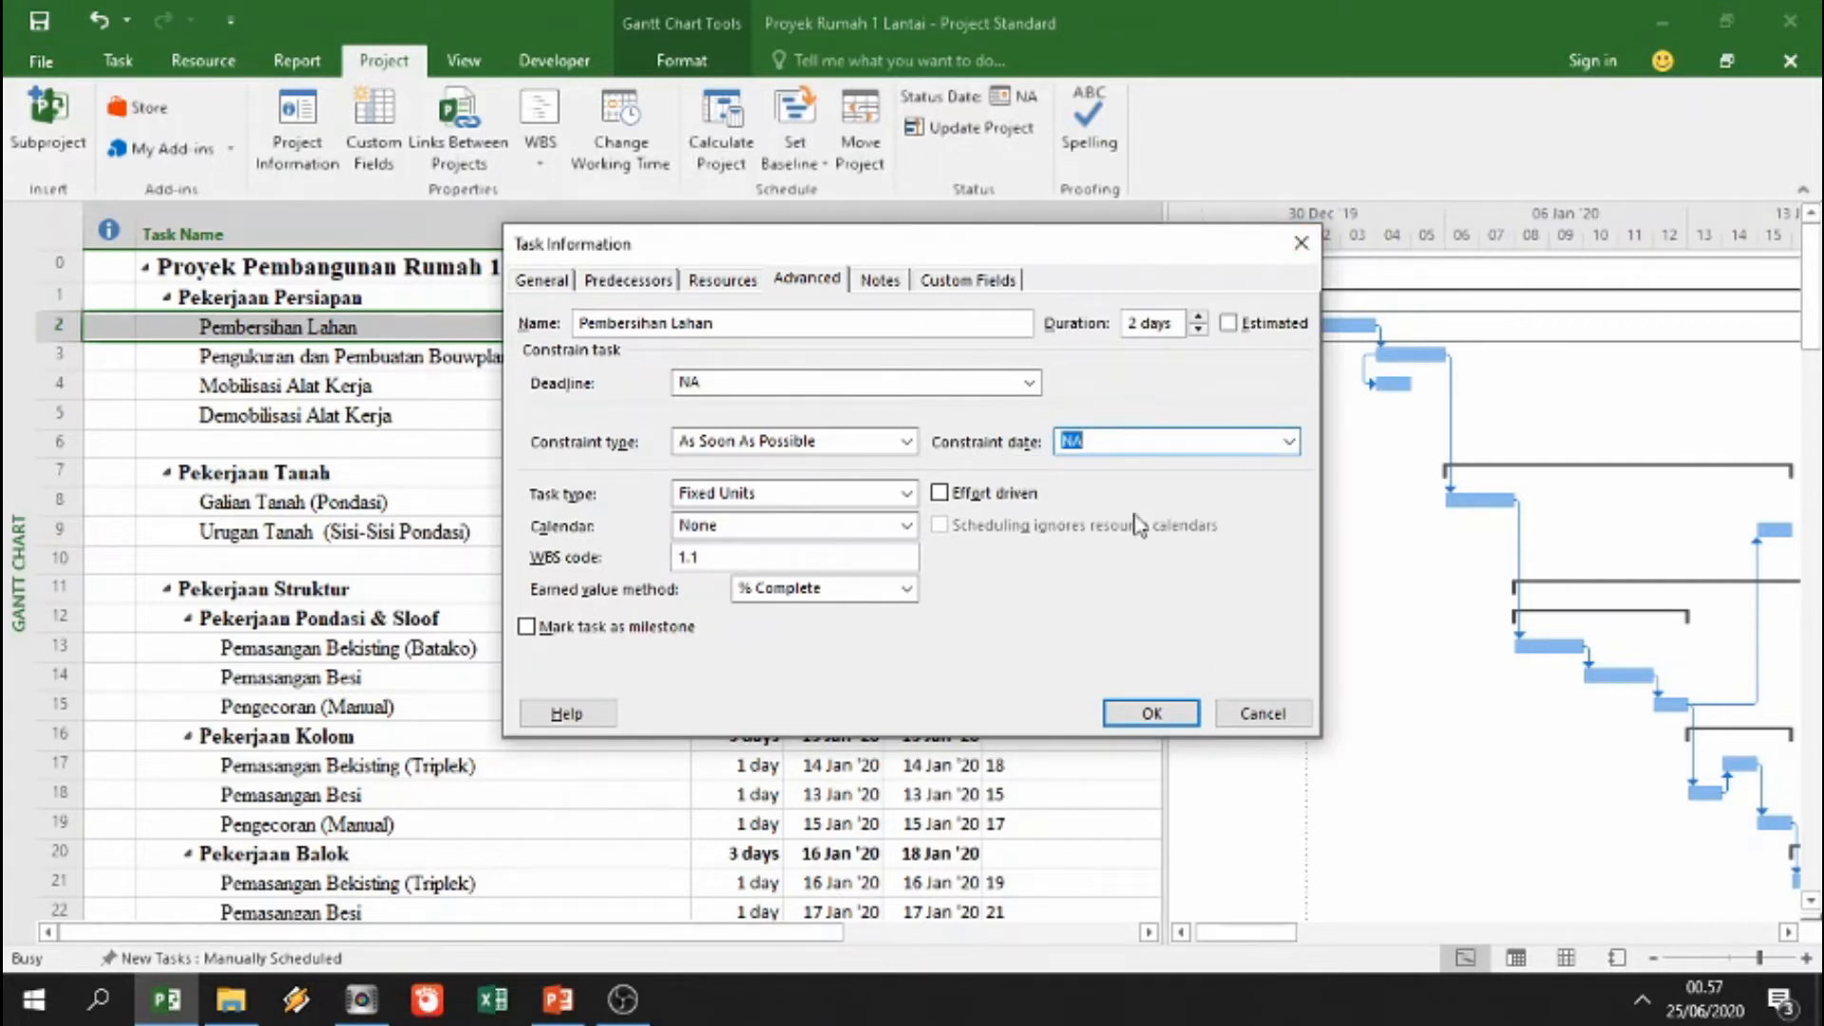
{"action": "left_click", "coordinate": [1241, 712]}
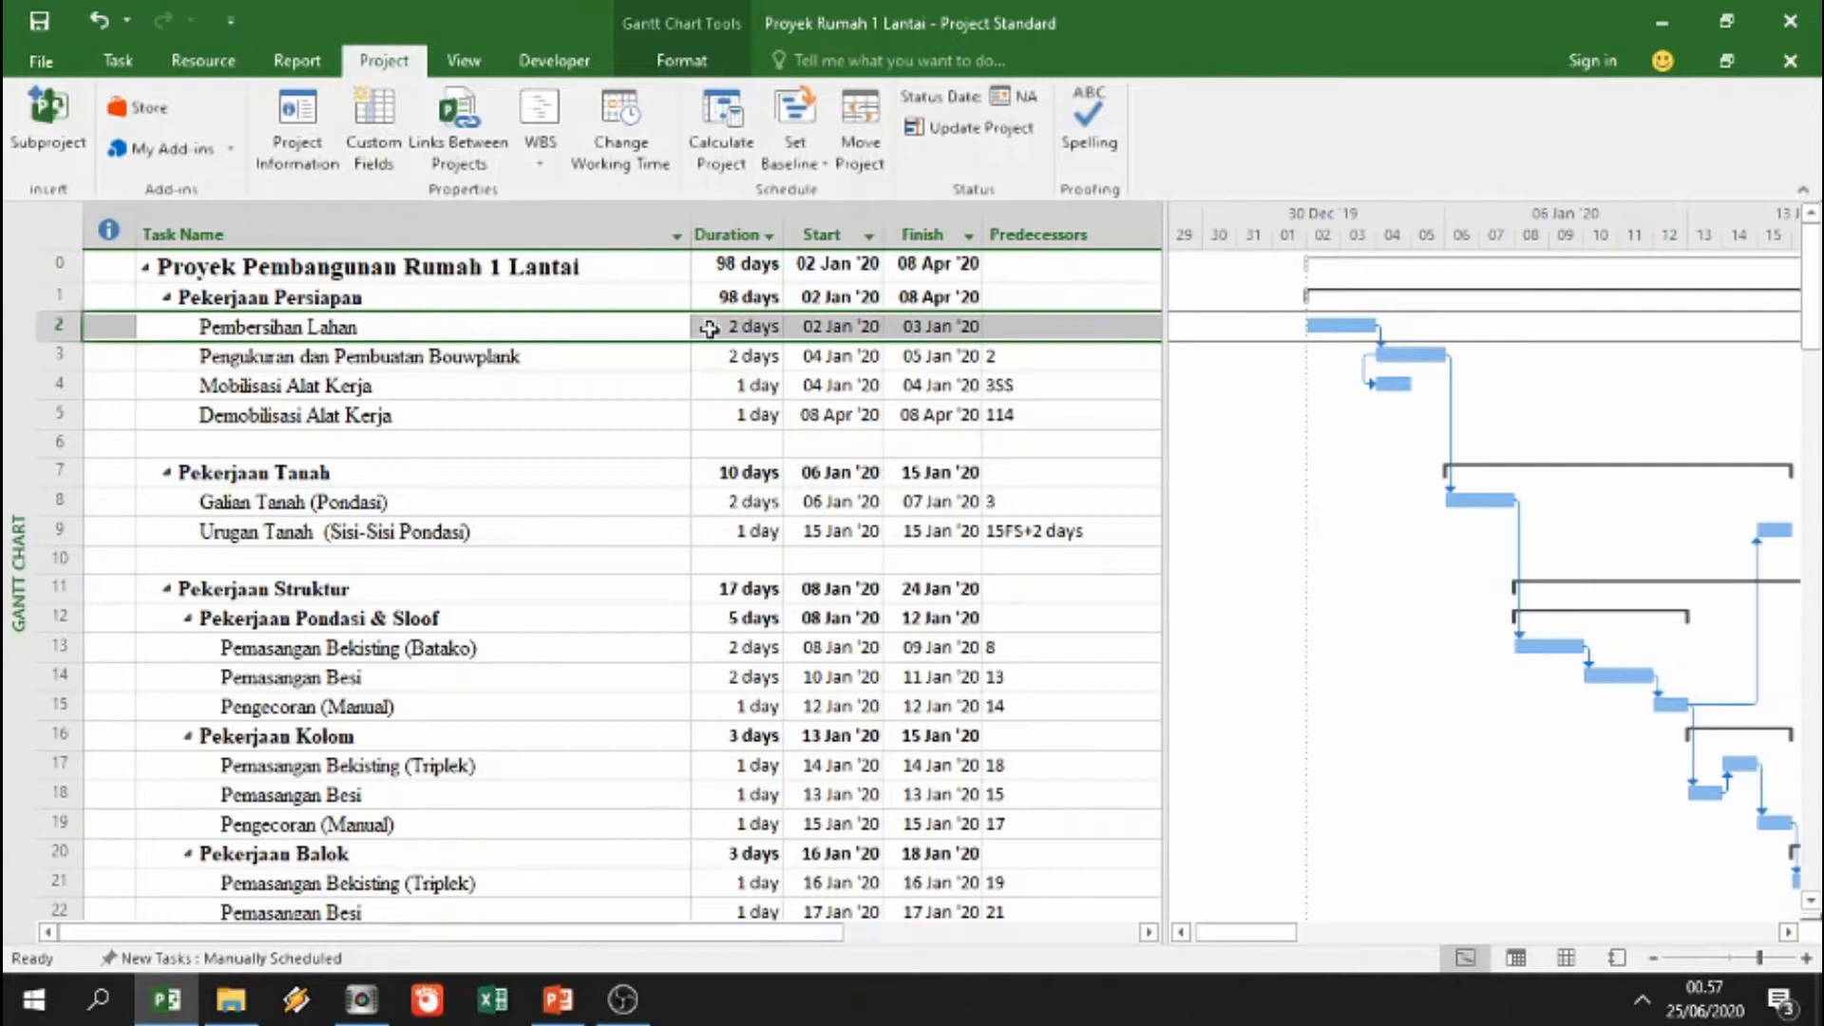
Step: Set the constraint date of Pembersihan Lahan to 04 Jan '20
{"action": "double_click", "coordinate": [670, 329]}
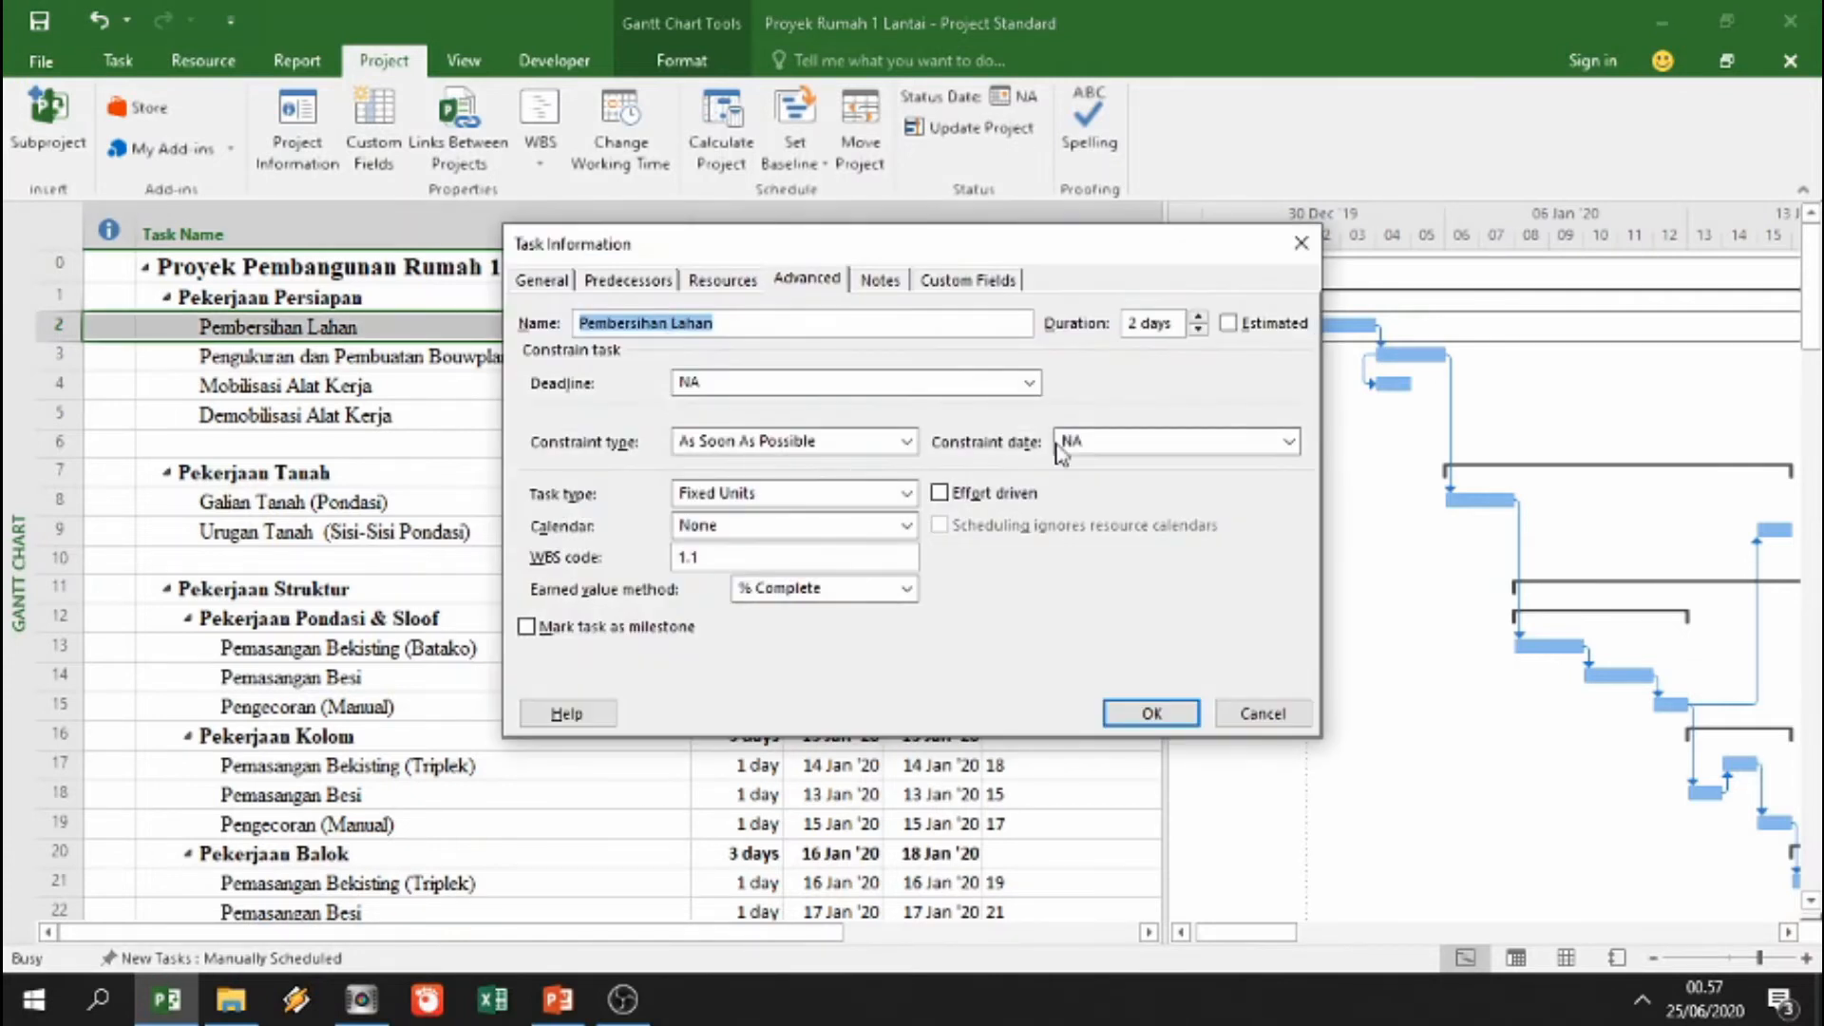
{"action": "left_click", "coordinate": [1061, 451]}
{"action": "left_click", "coordinate": [1015, 471]}
{"action": "left_click", "coordinate": [1014, 471]}
{"action": "left_click", "coordinate": [1015, 471]}
{"action": "left_click", "coordinate": [1015, 471]}
{"action": "left_click", "coordinate": [1014, 472]}
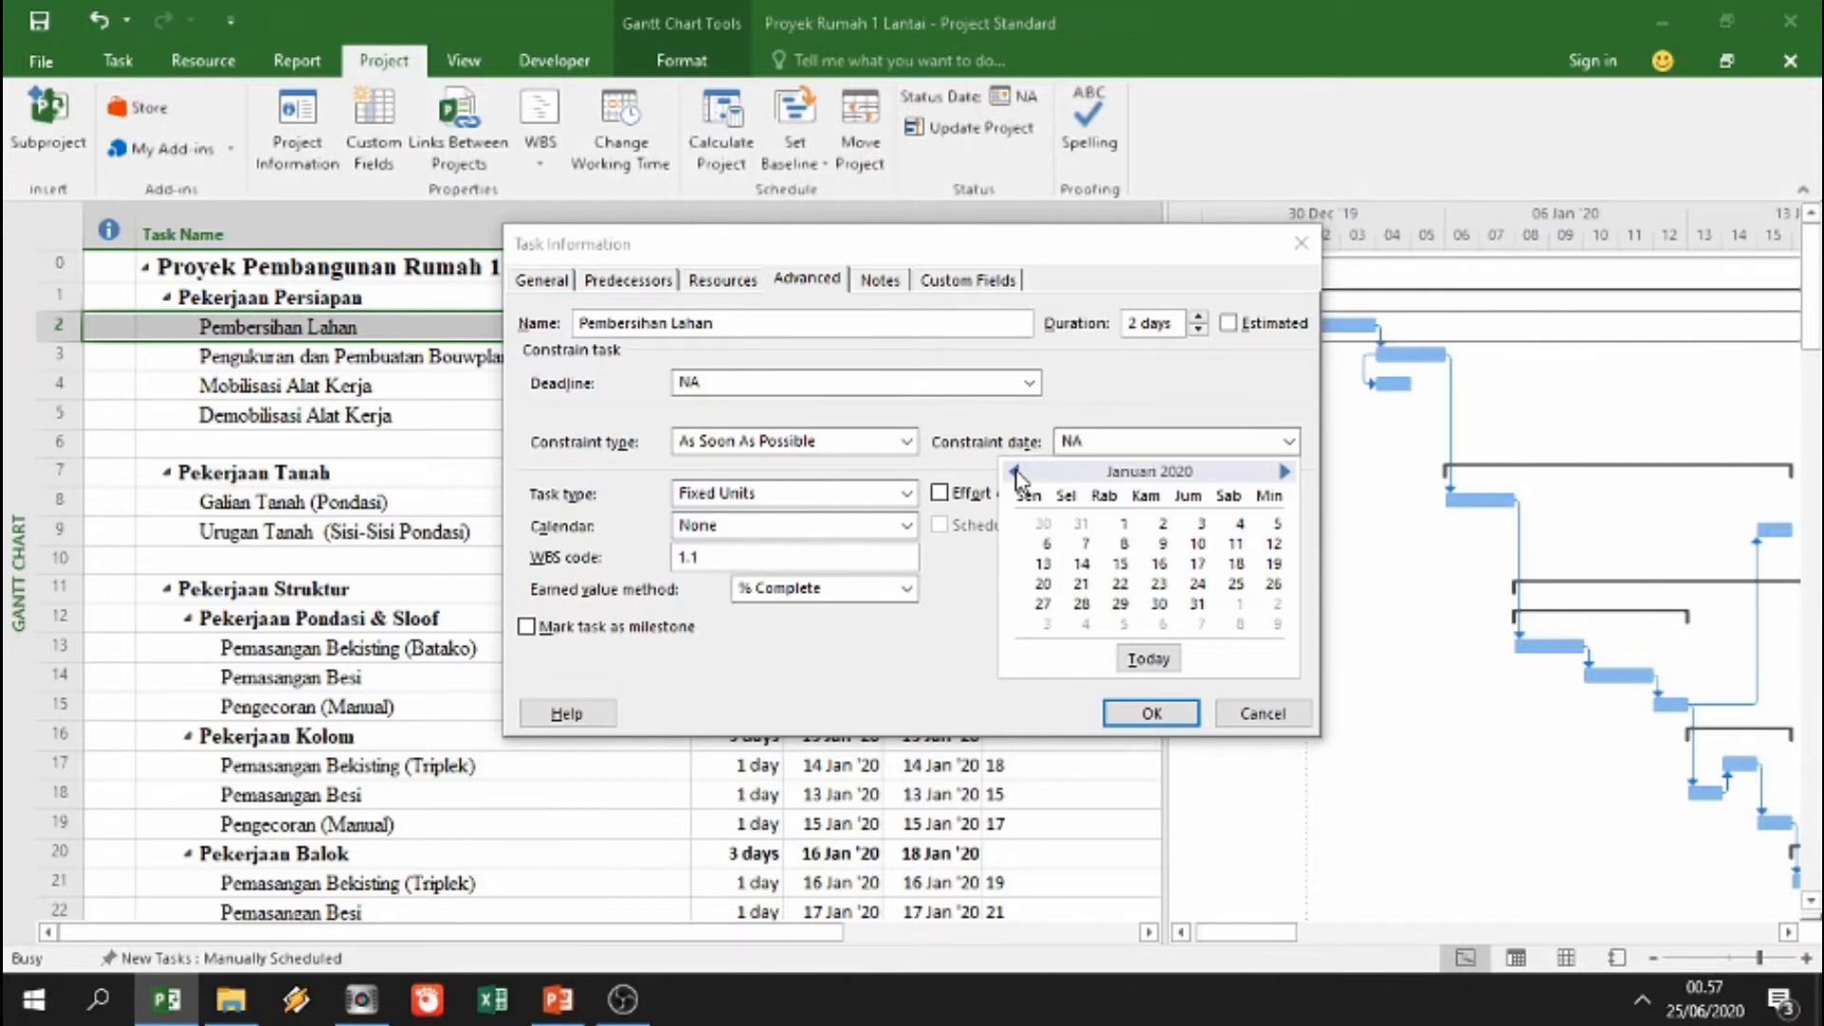
{"action": "left_click", "coordinate": [1239, 526]}
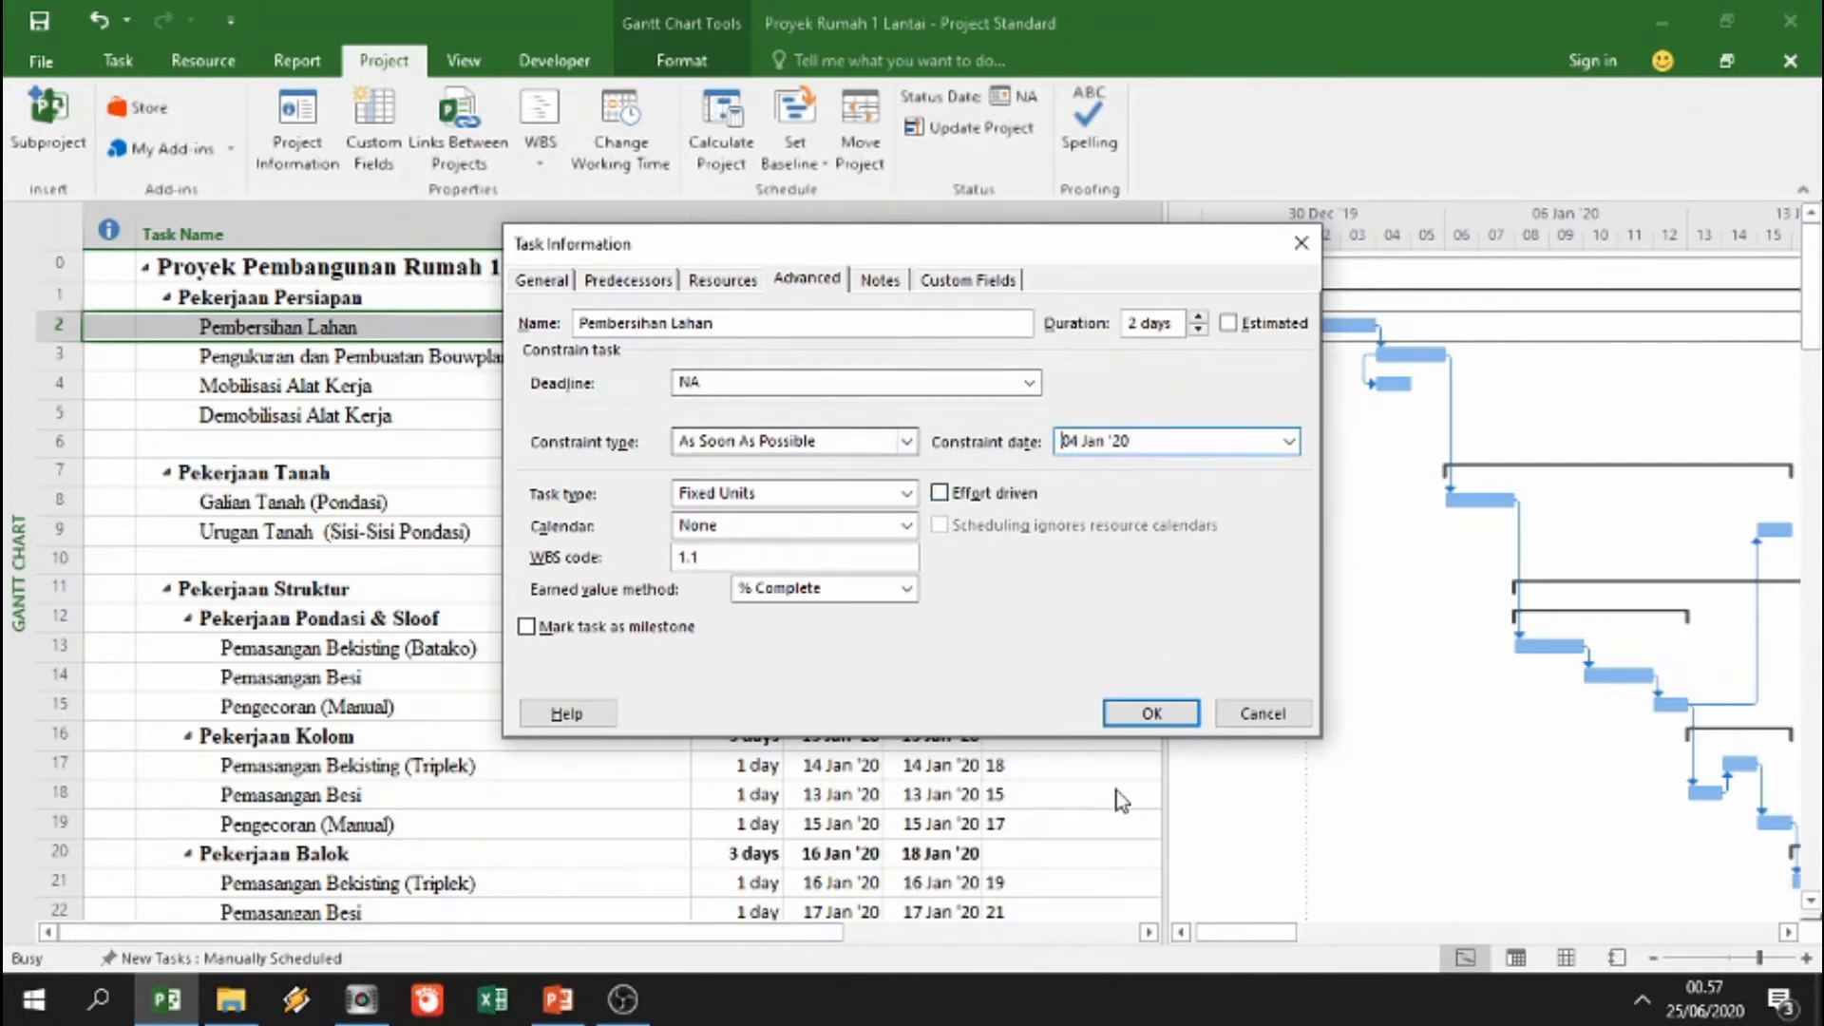
{"action": "left_click", "coordinate": [1174, 726]}
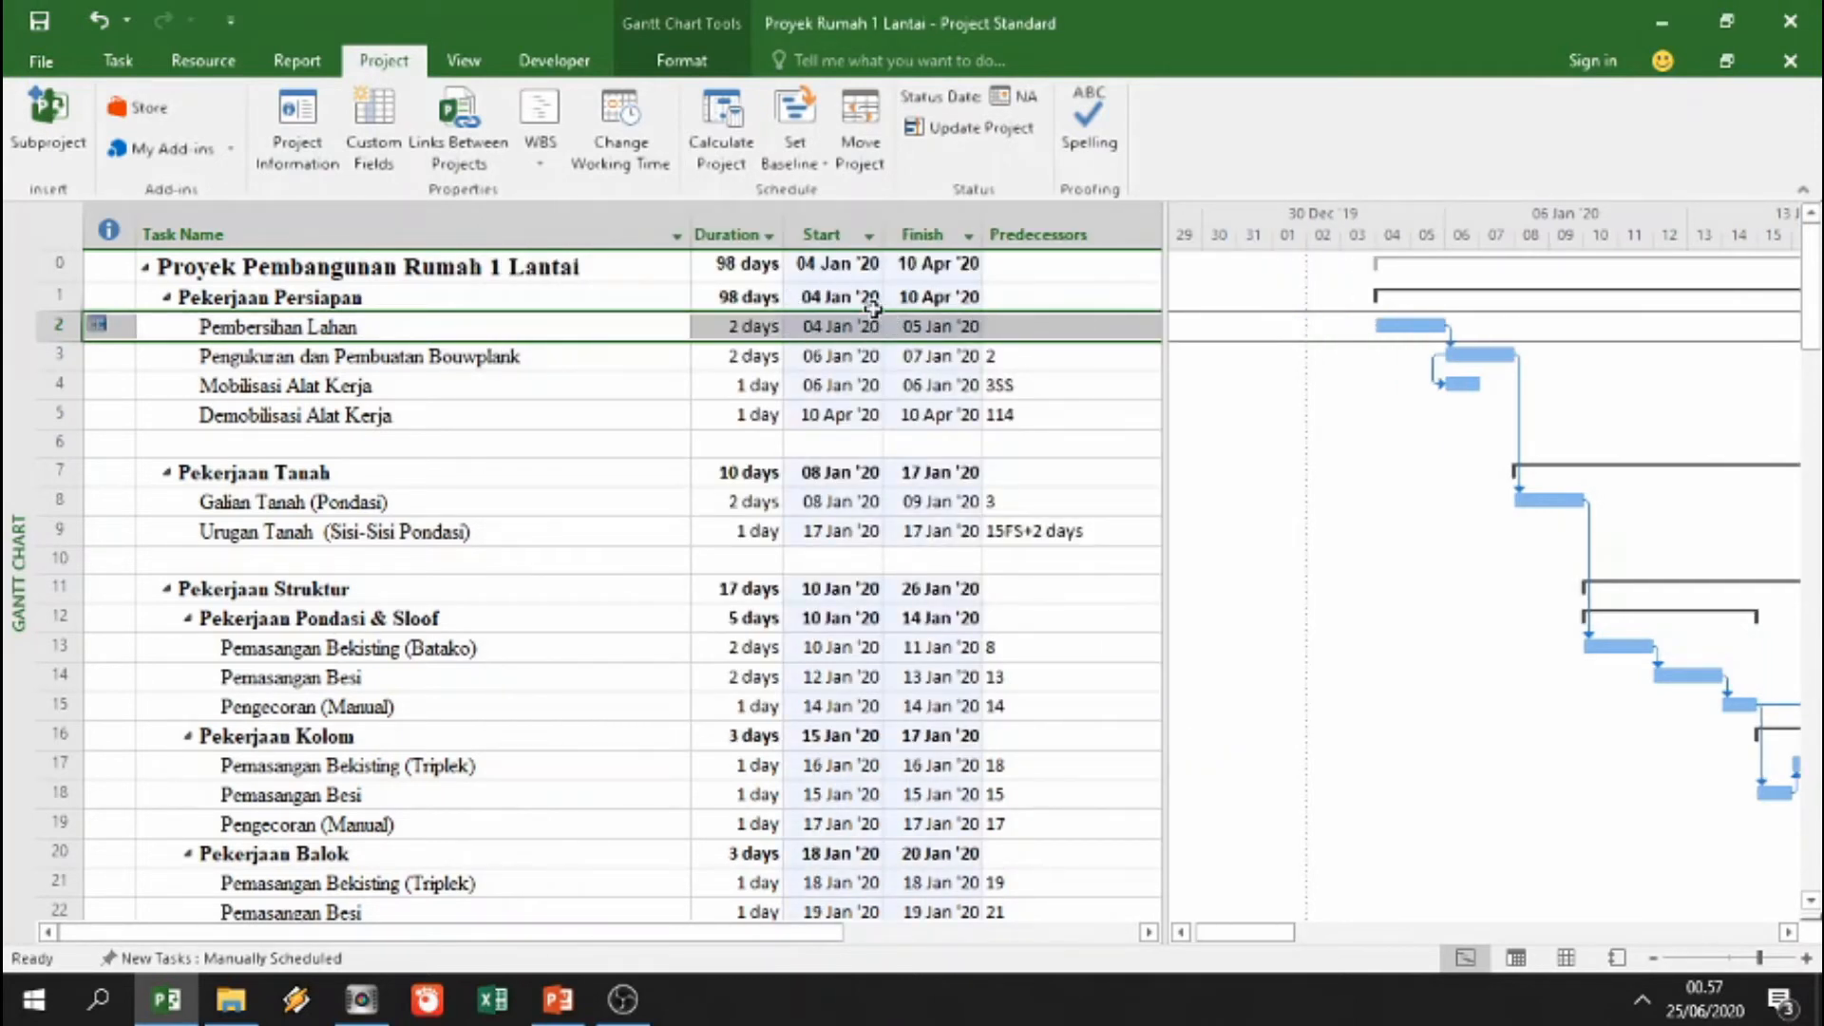
Step: Set the constraint type of Pembersihan Lahan to As Soon As Possible and its constraint date to NA
{"action": "double_click", "coordinate": [594, 328]}
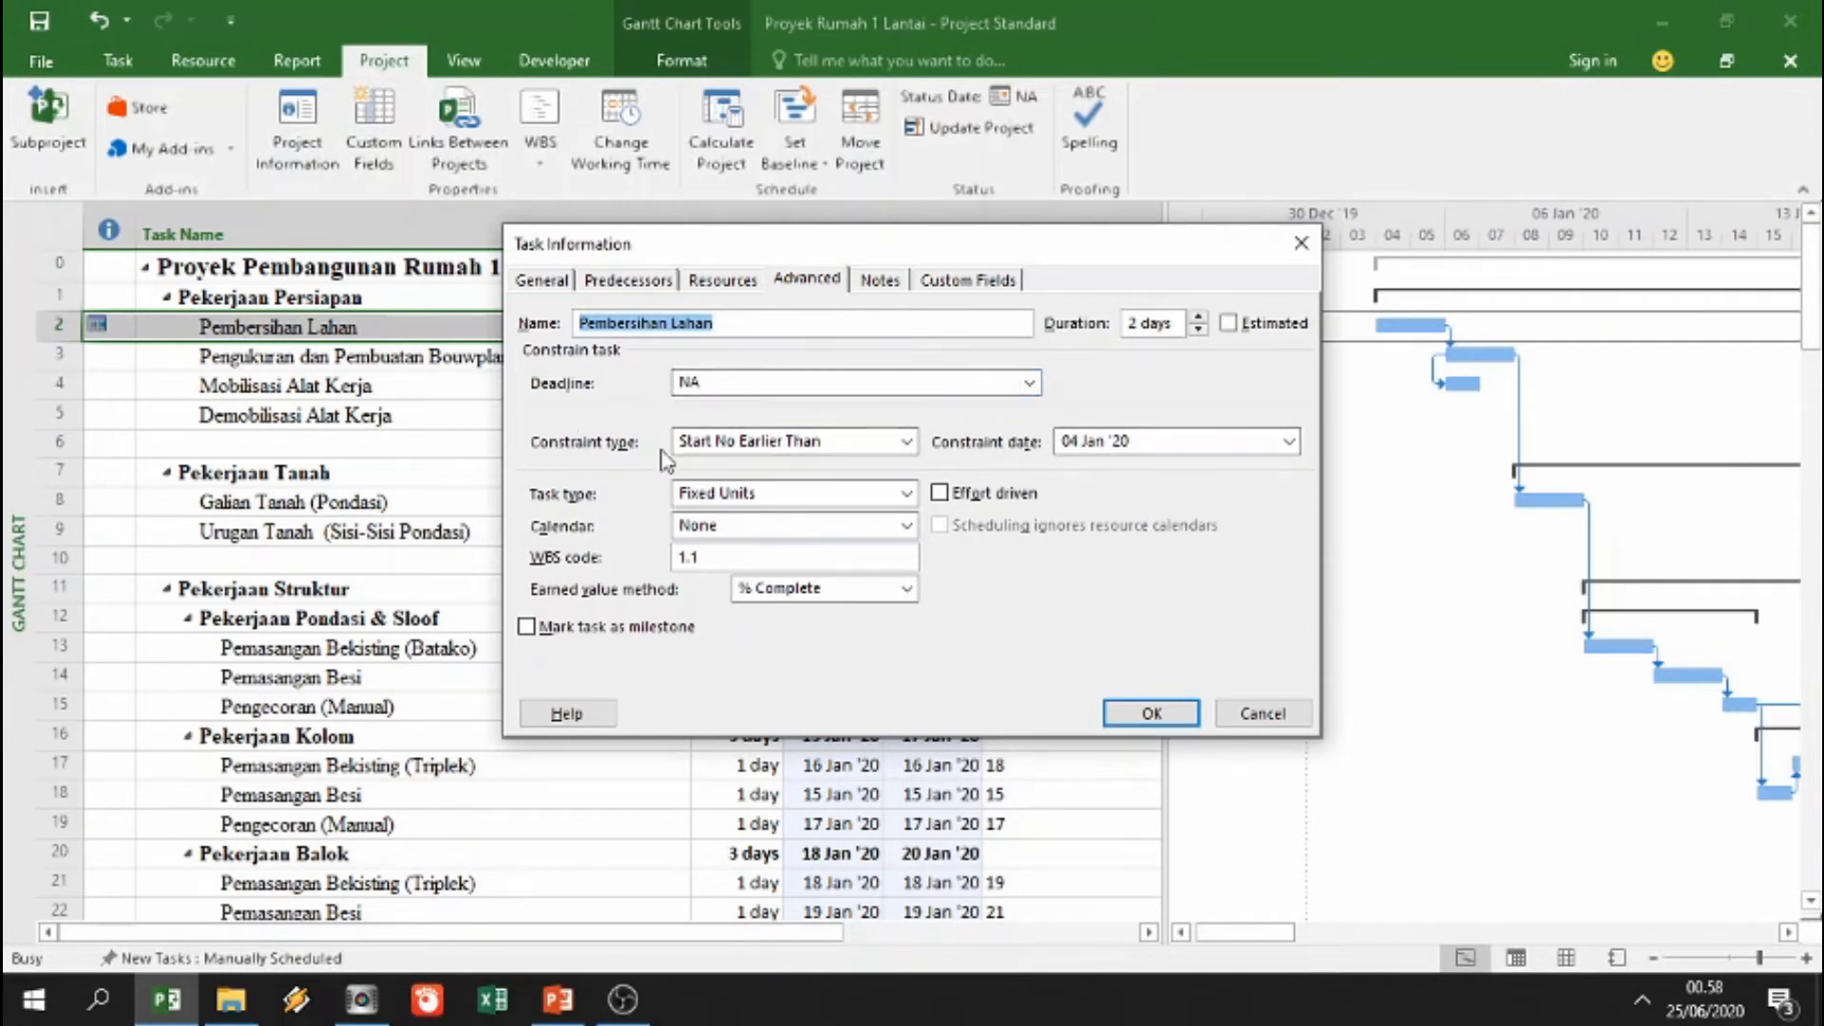
{"action": "left_click", "coordinate": [760, 435]}
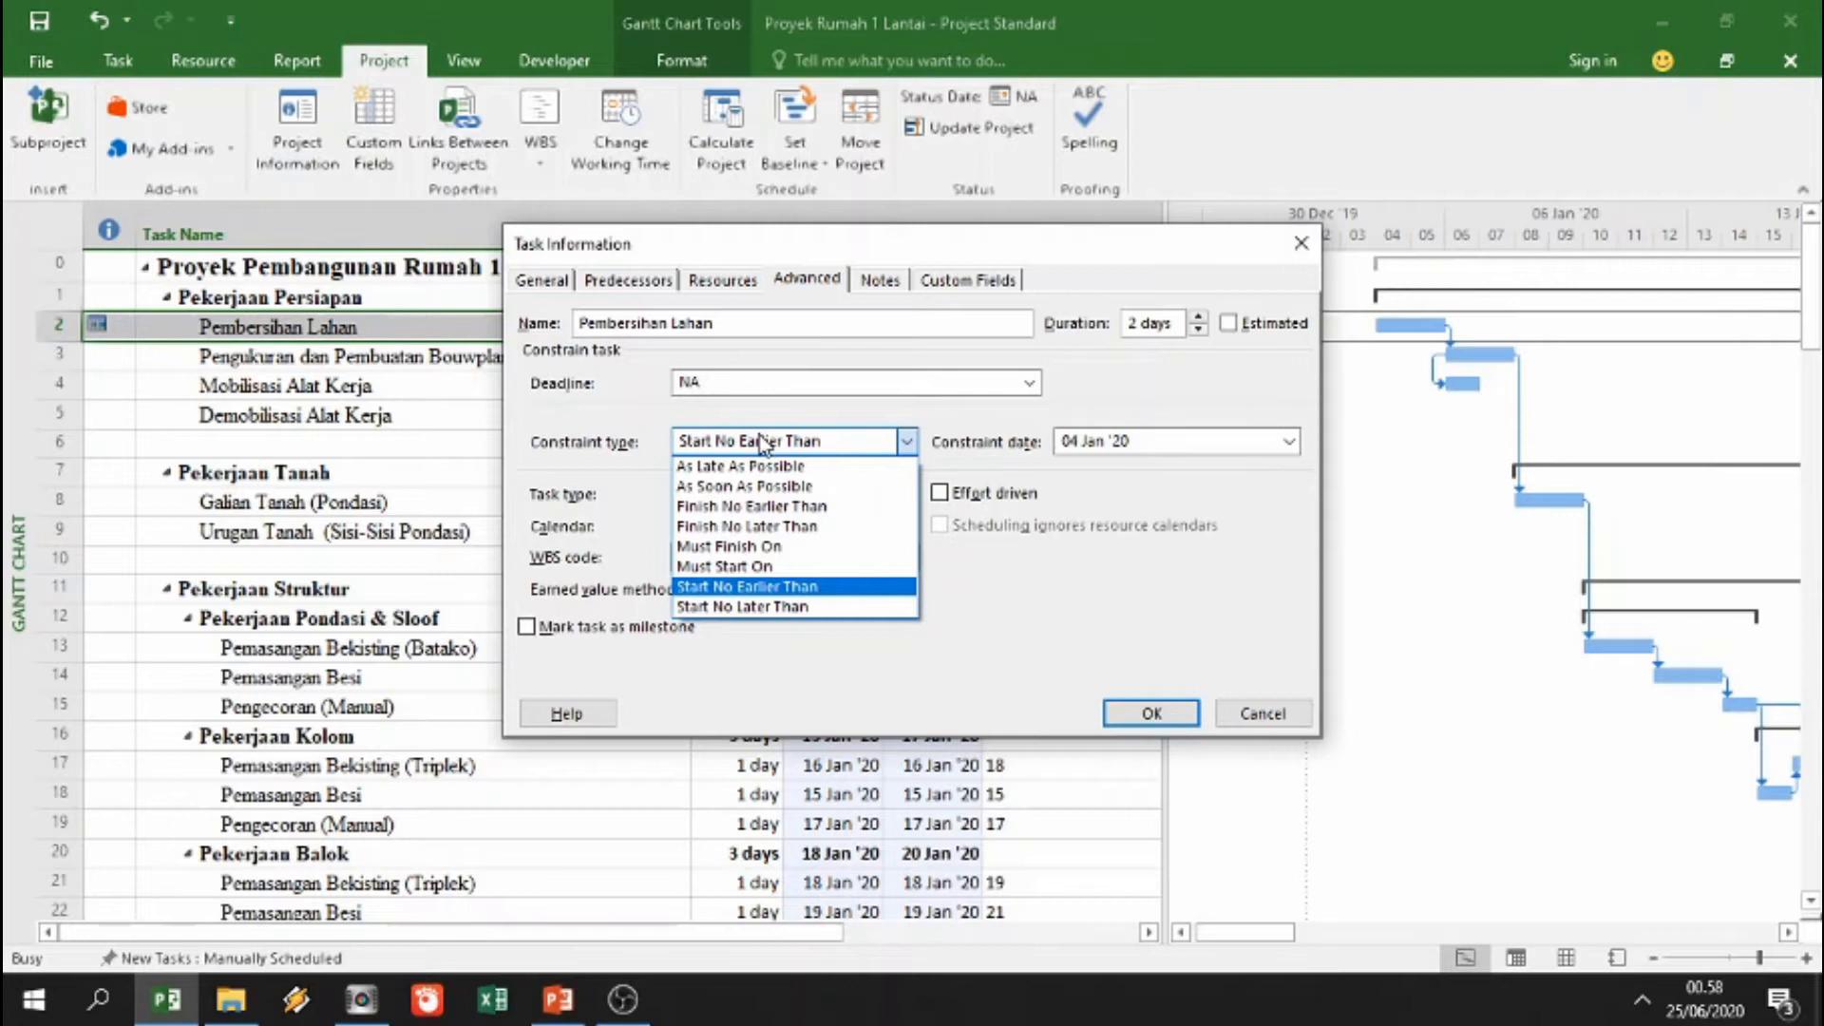
{"action": "left_click", "coordinate": [1013, 458]}
{"action": "left_click", "coordinate": [901, 440]}
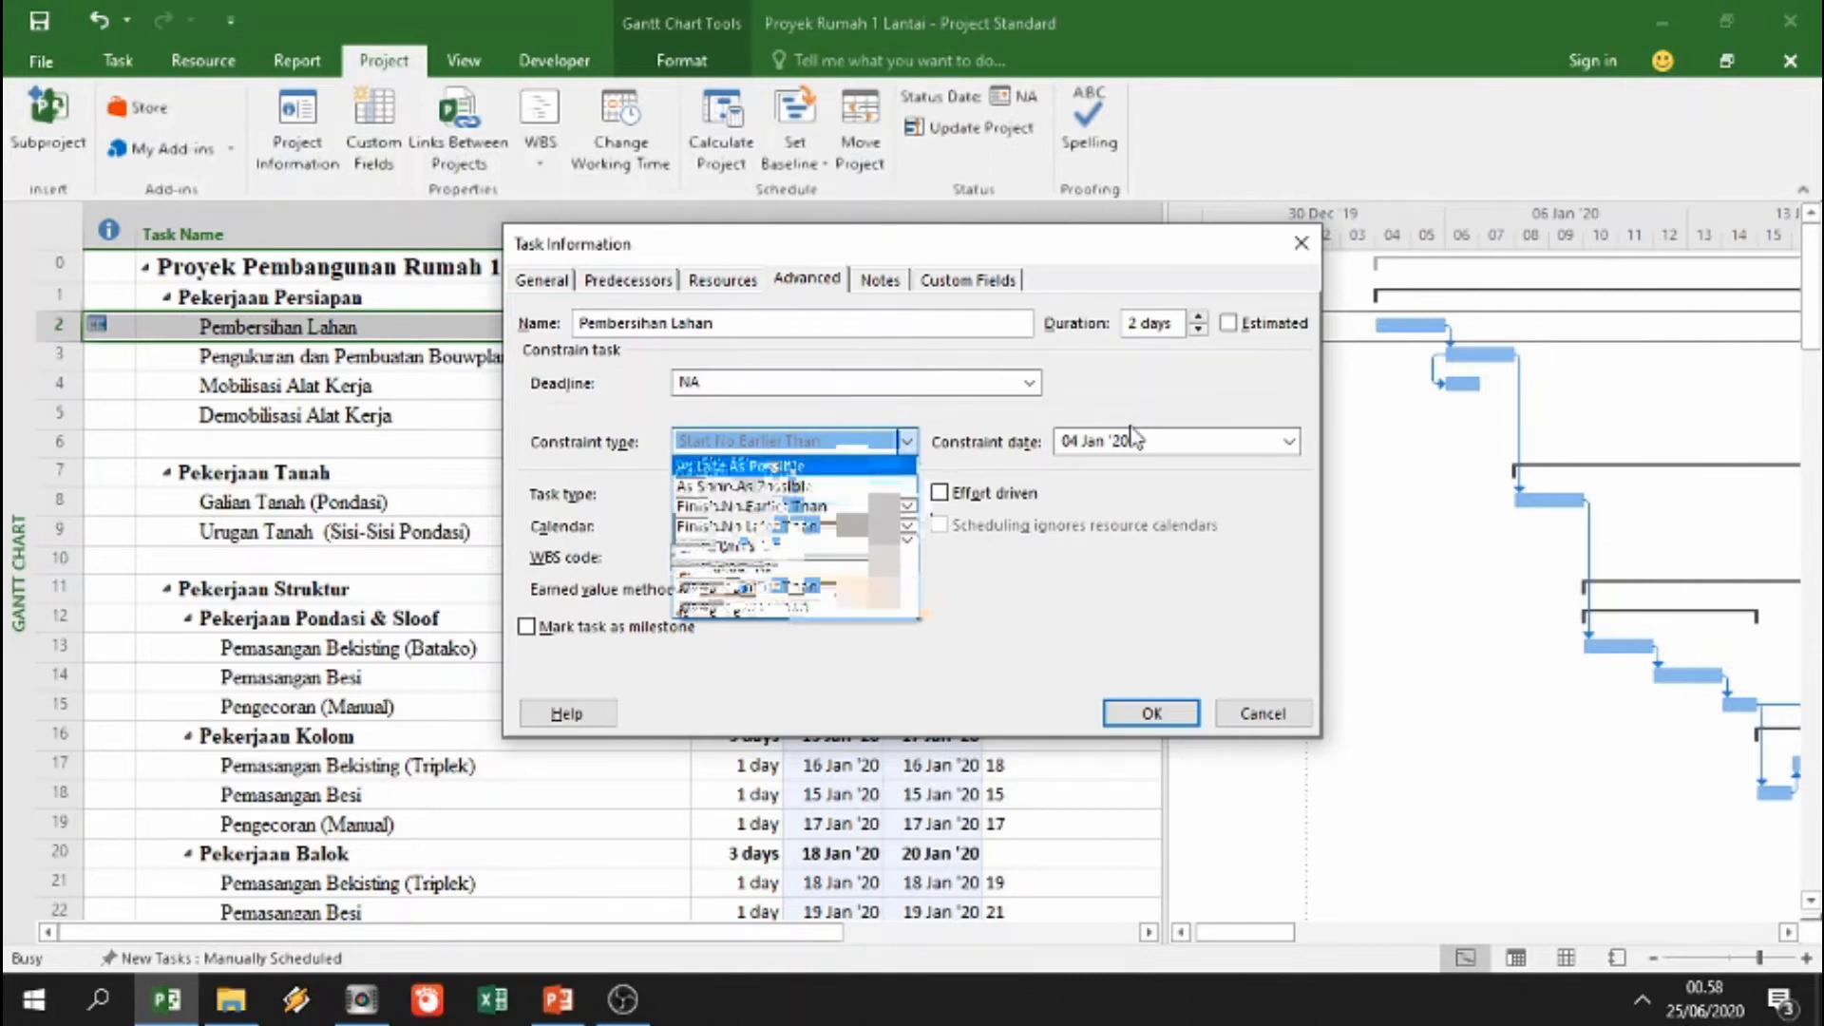
{"action": "left_click", "coordinate": [917, 485]}
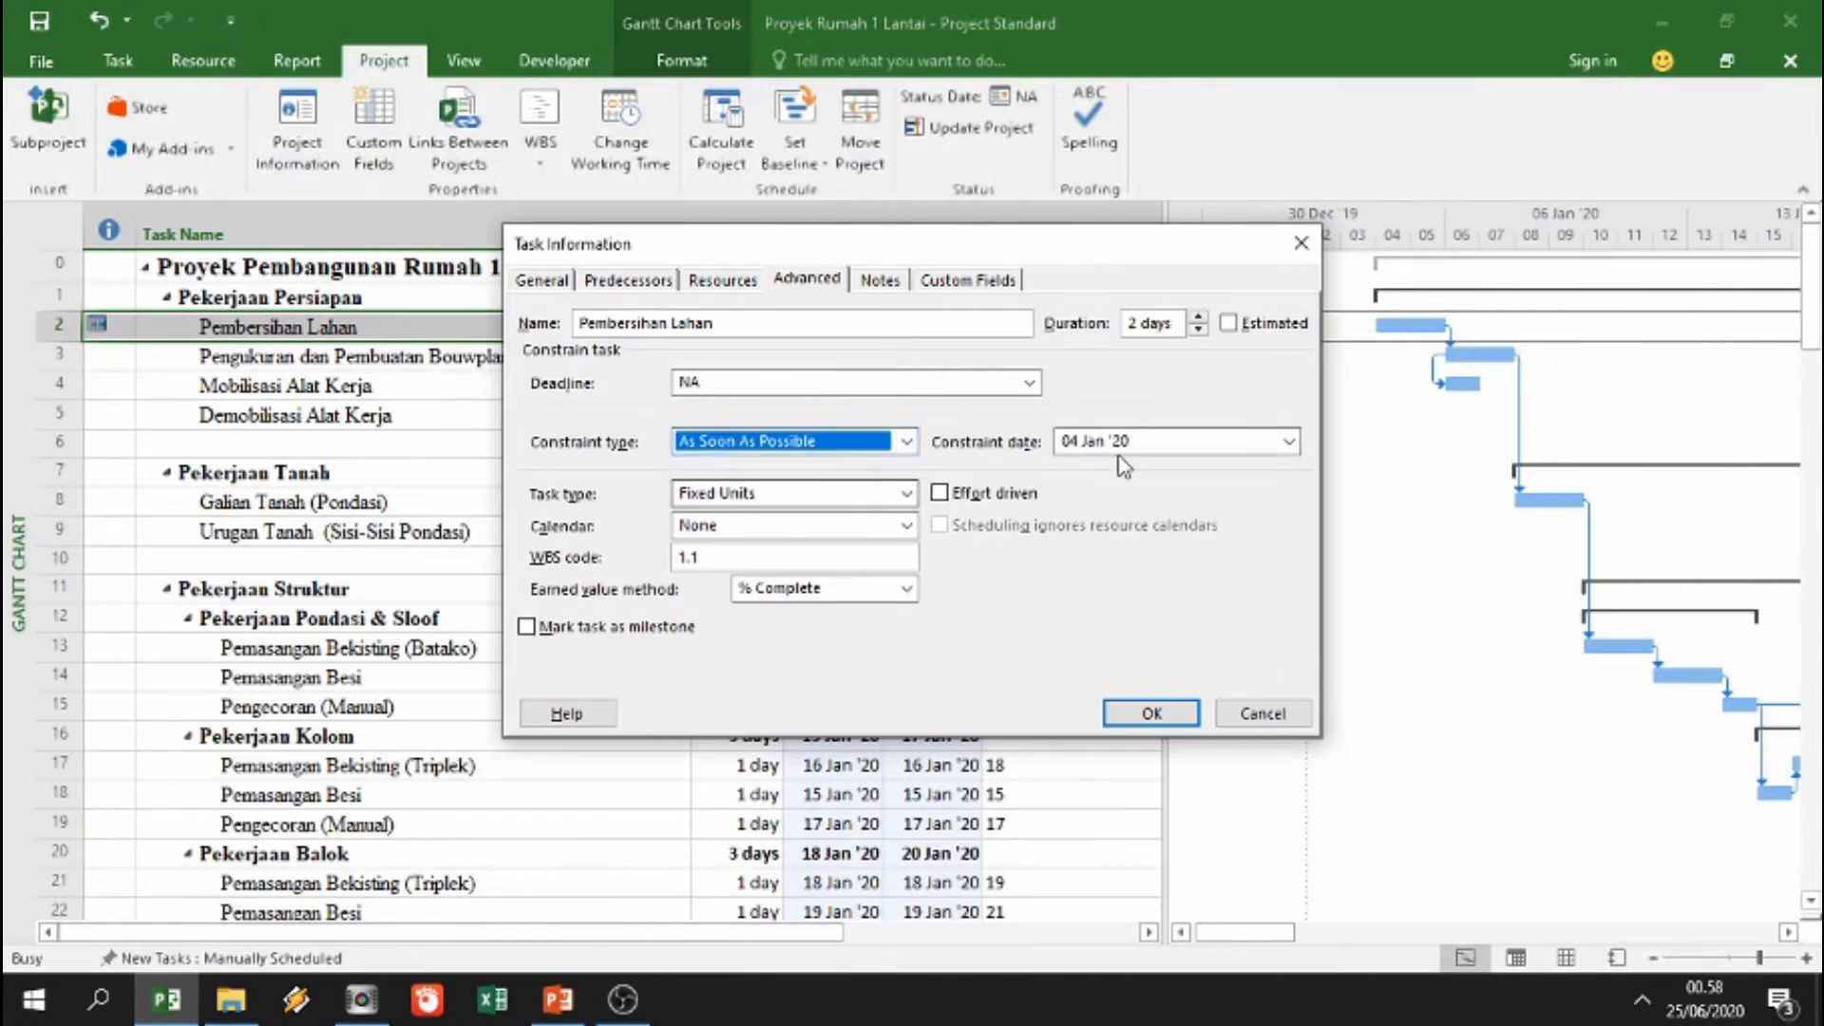
{"action": "left_click", "coordinate": [1152, 442]}
{"action": "type", "text": "NA"}
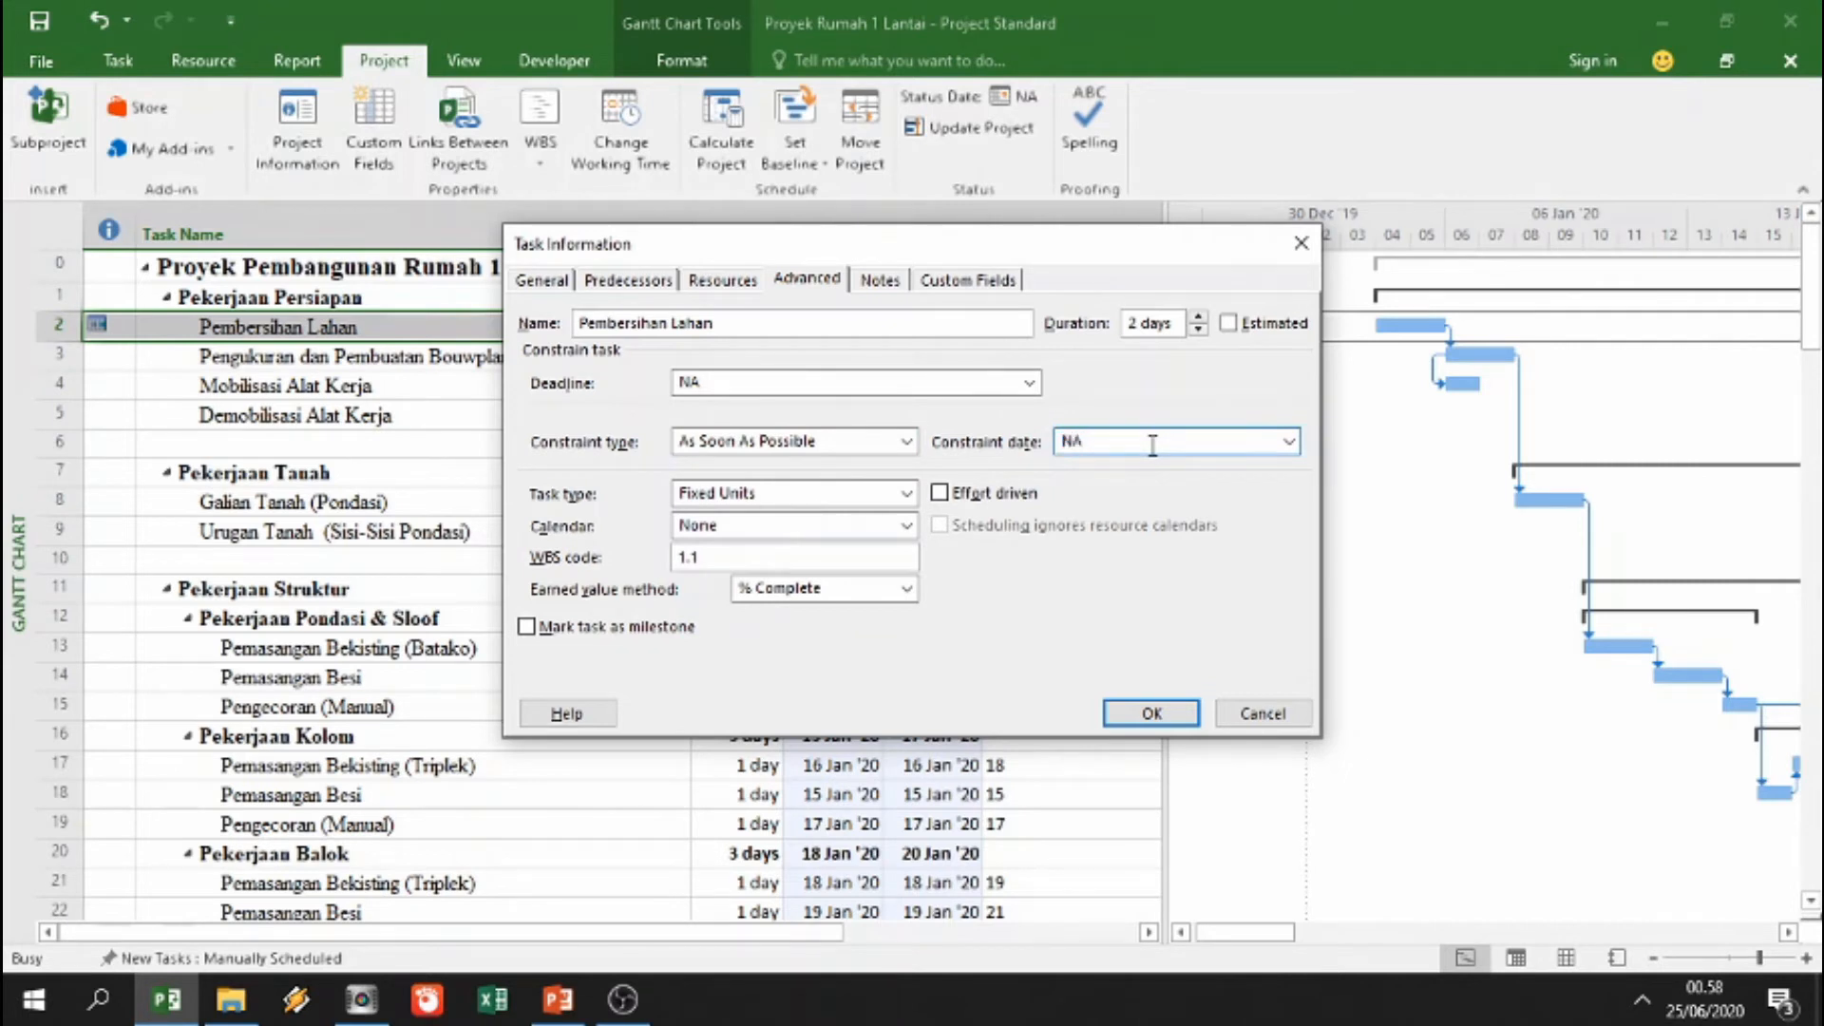
{"action": "left_click", "coordinate": [1164, 717]}
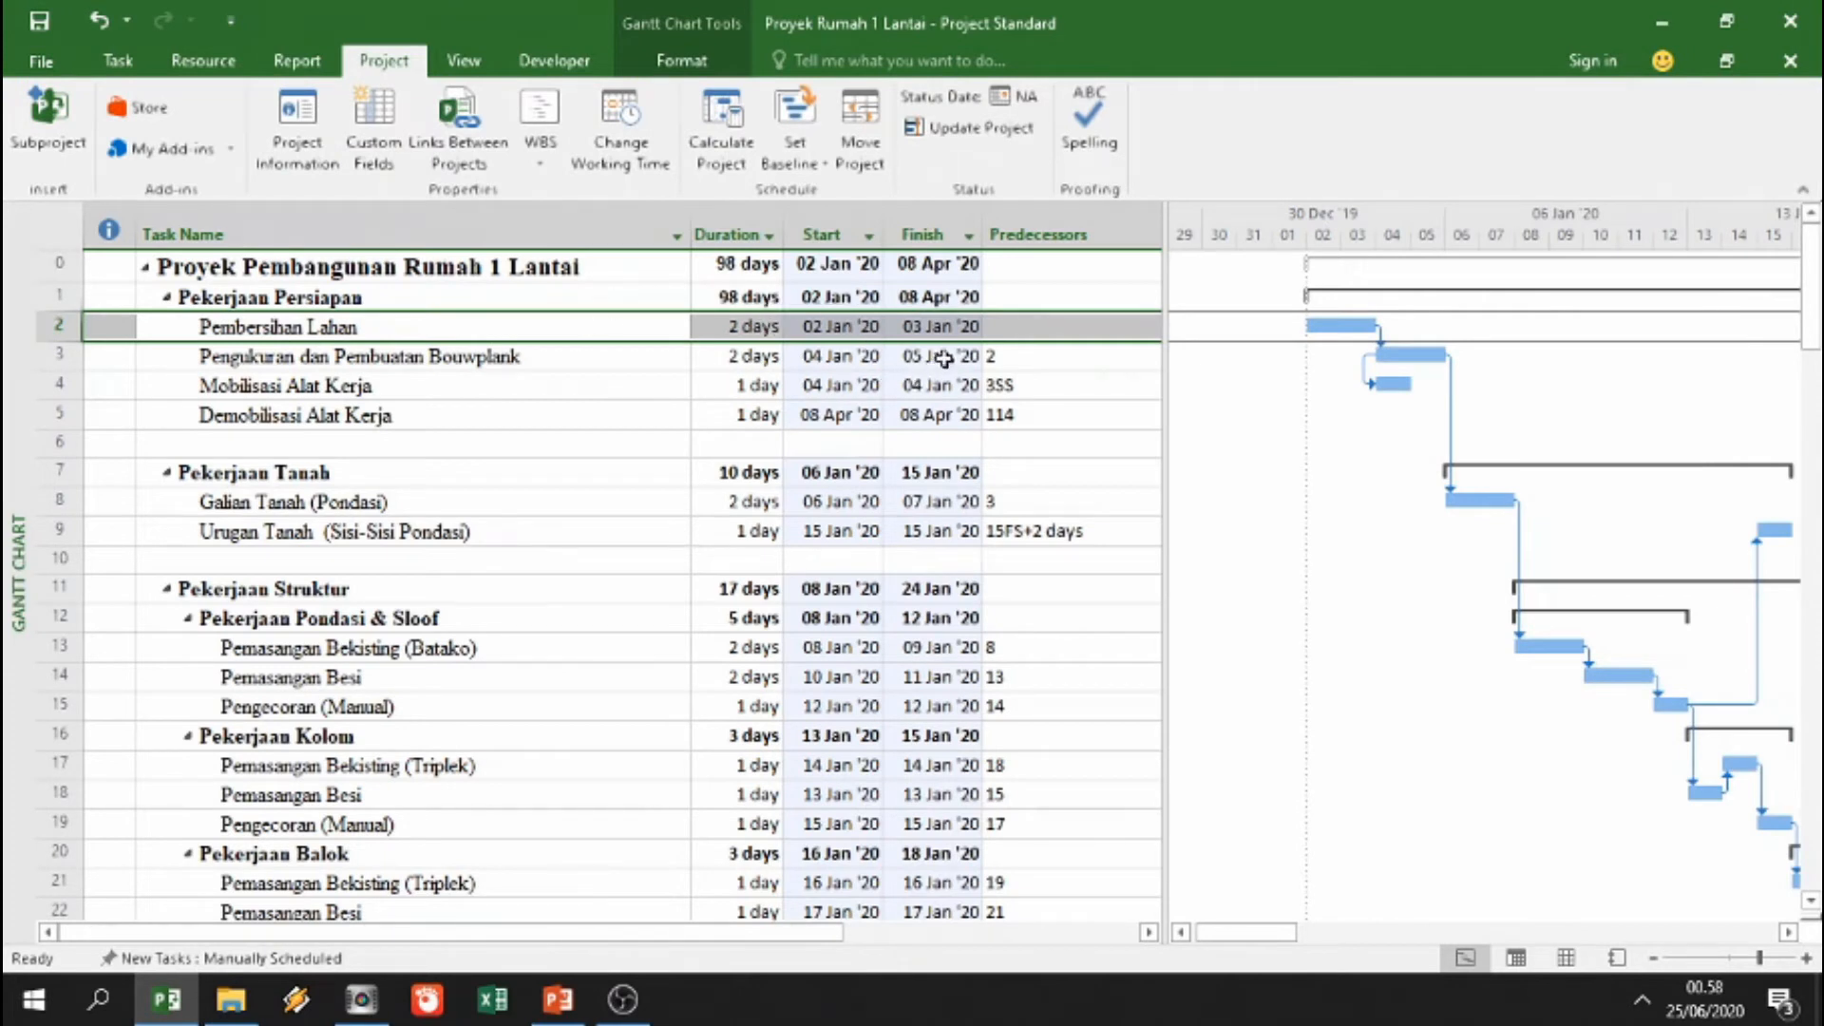
Step: Review the available constraint types for the subtask Pembersihan Lahan and close its task information without changes
{"action": "double_click", "coordinate": [405, 328]}
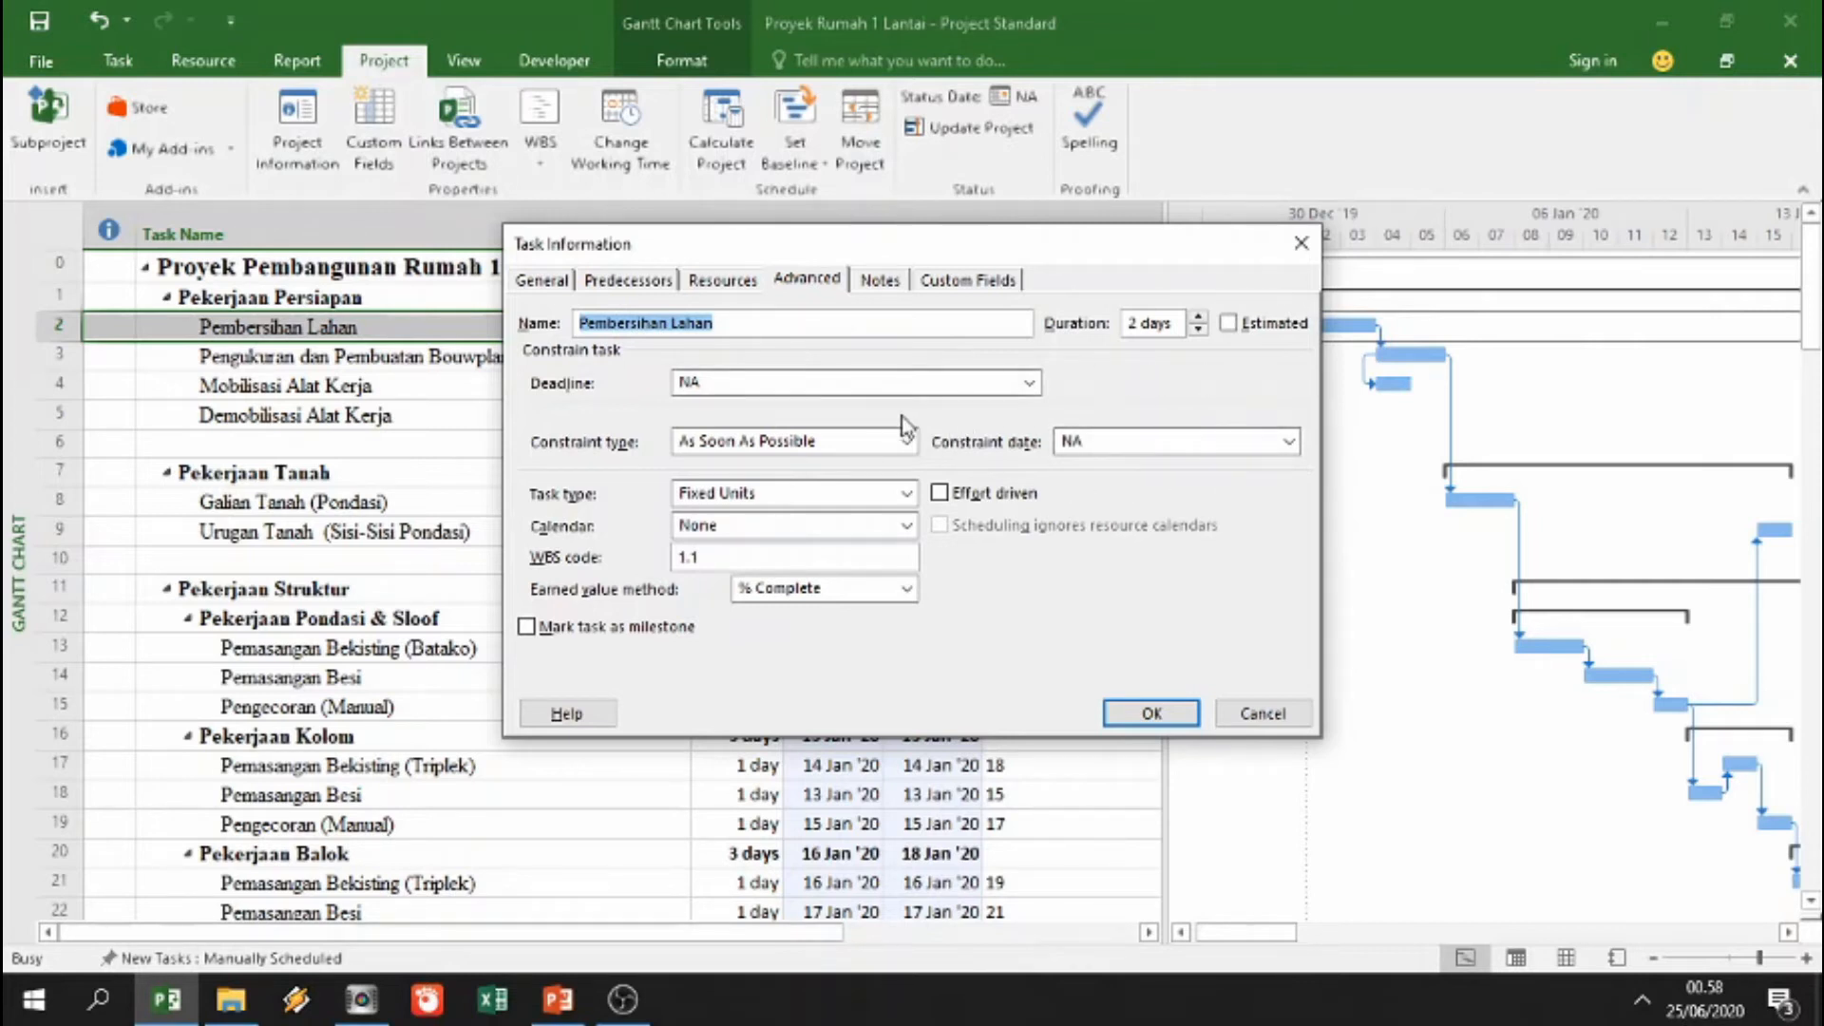
{"action": "left_click", "coordinate": [885, 443]}
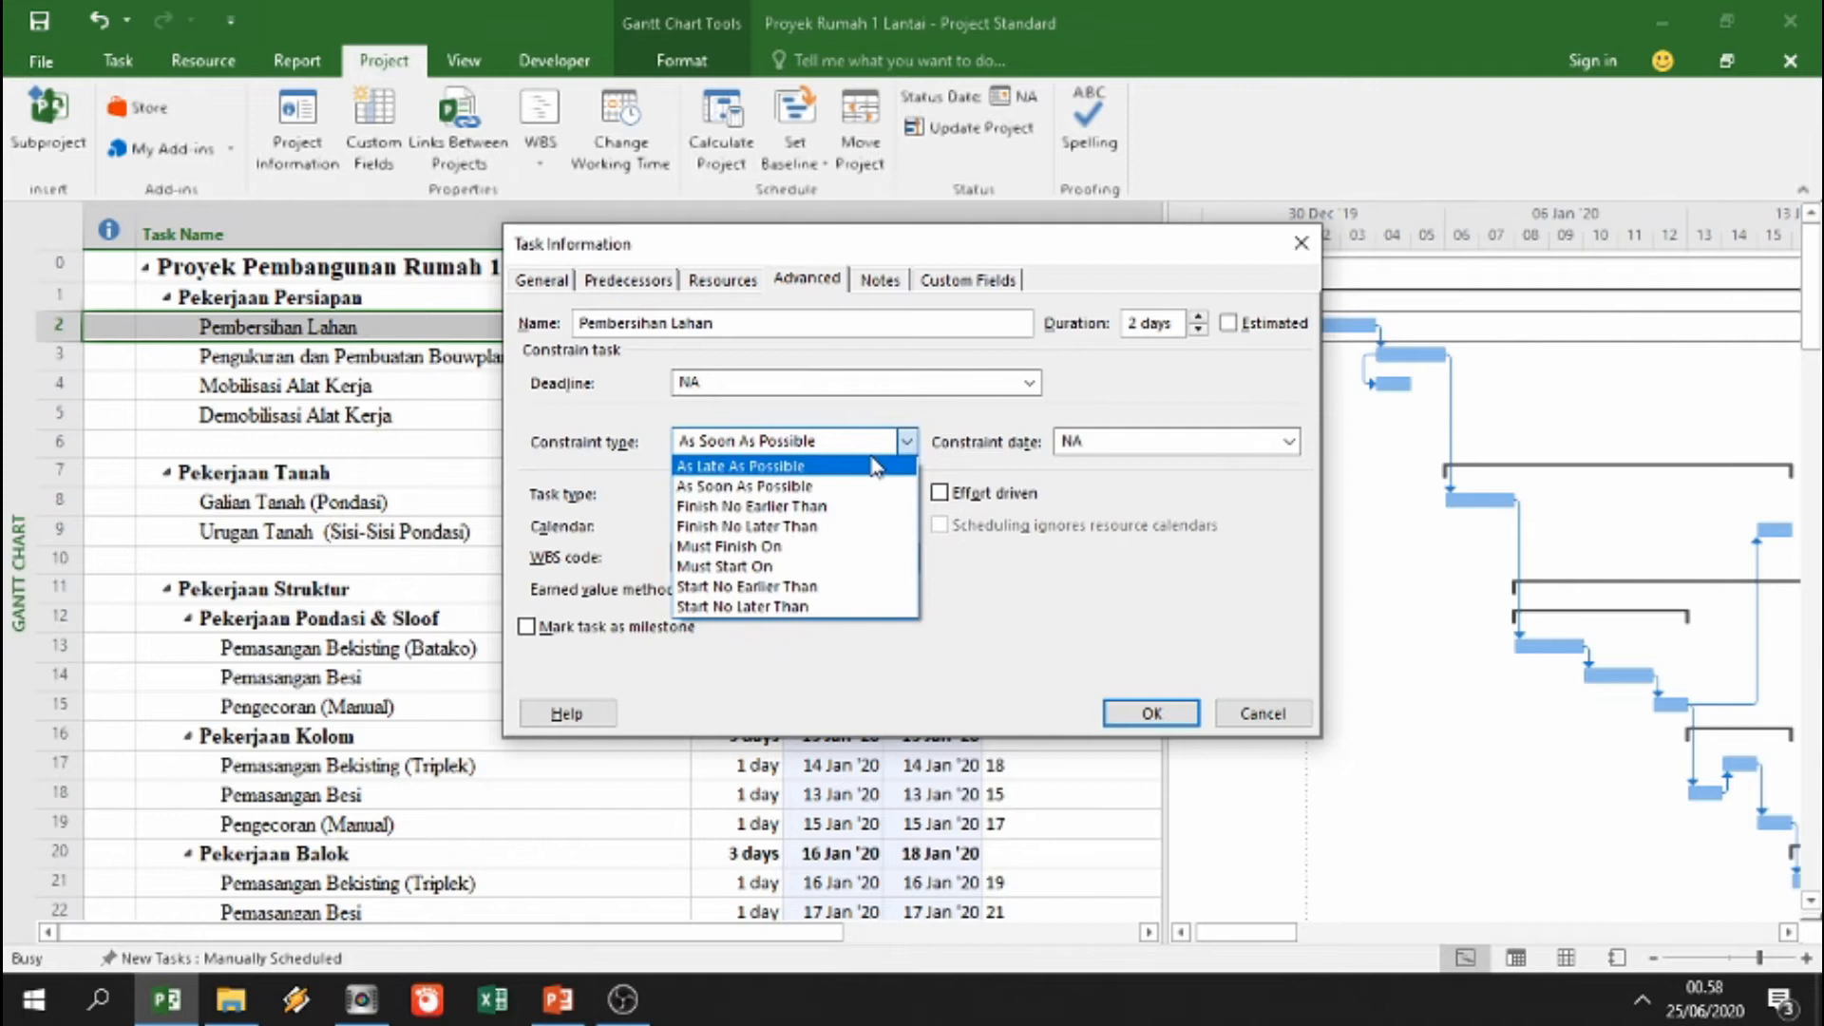
{"action": "left_click", "coordinate": [1155, 401]}
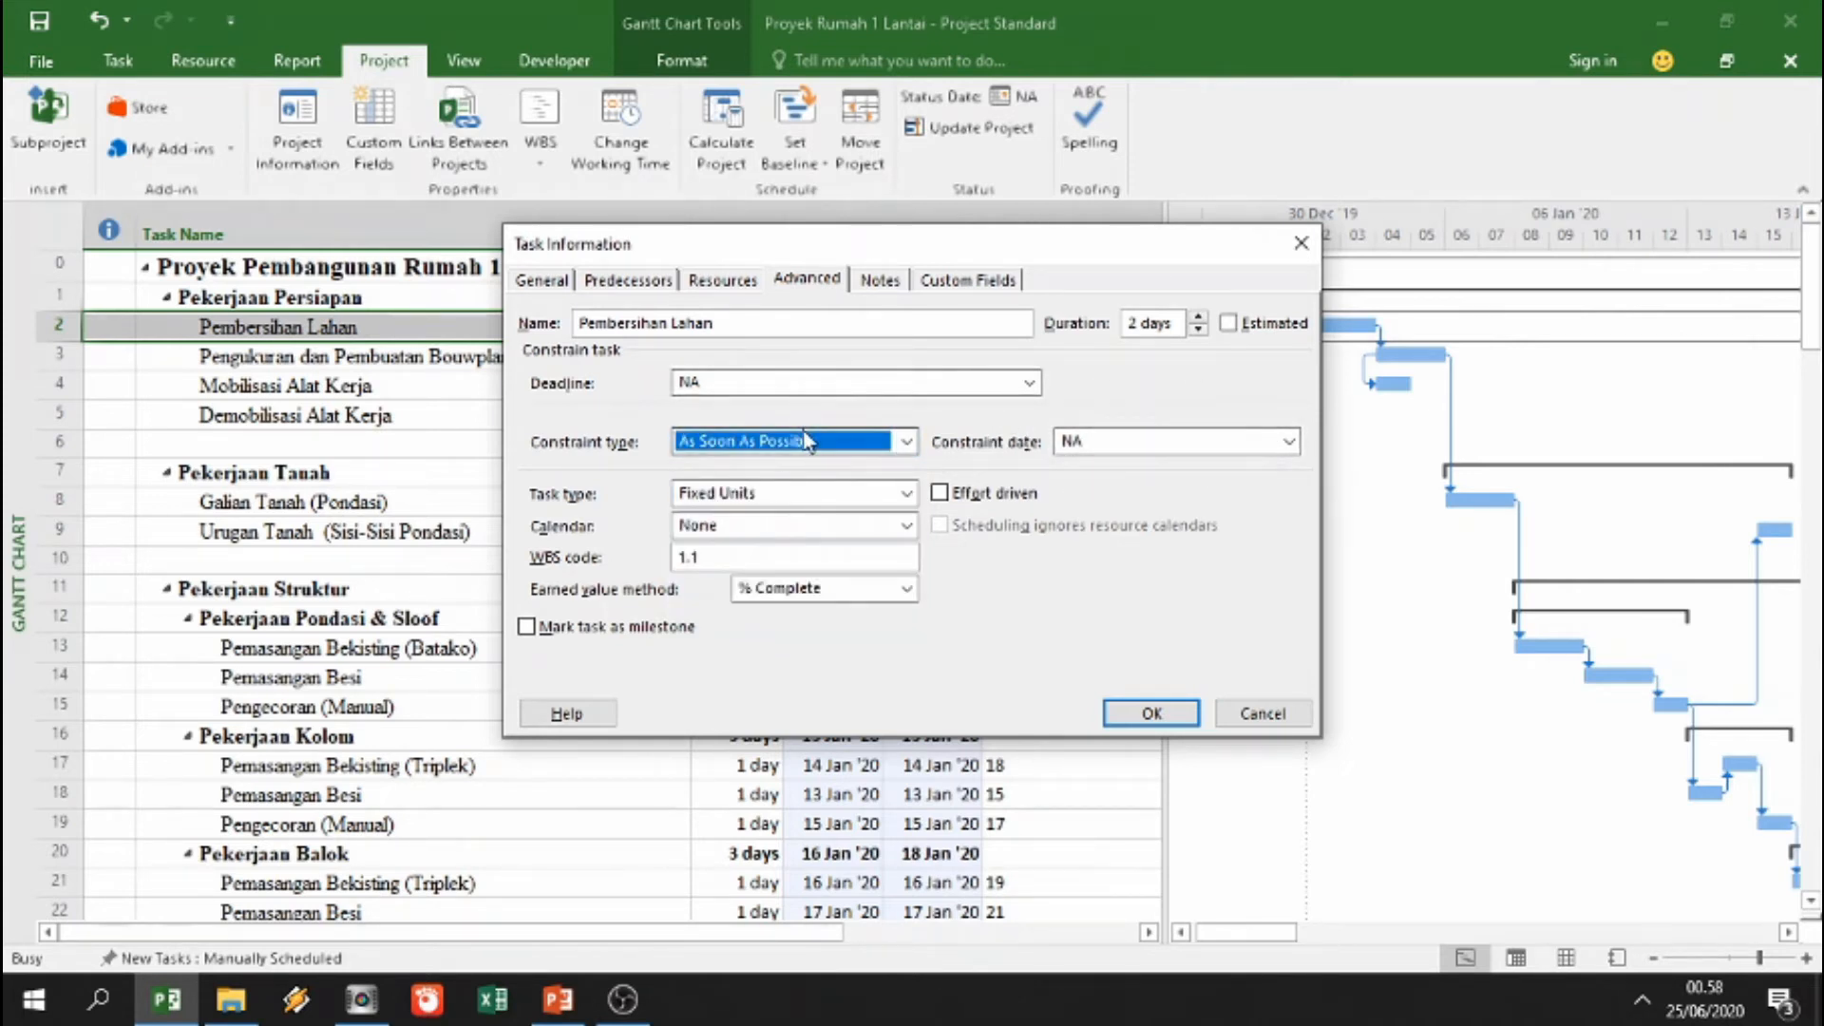
{"action": "left_click", "coordinate": [874, 451]}
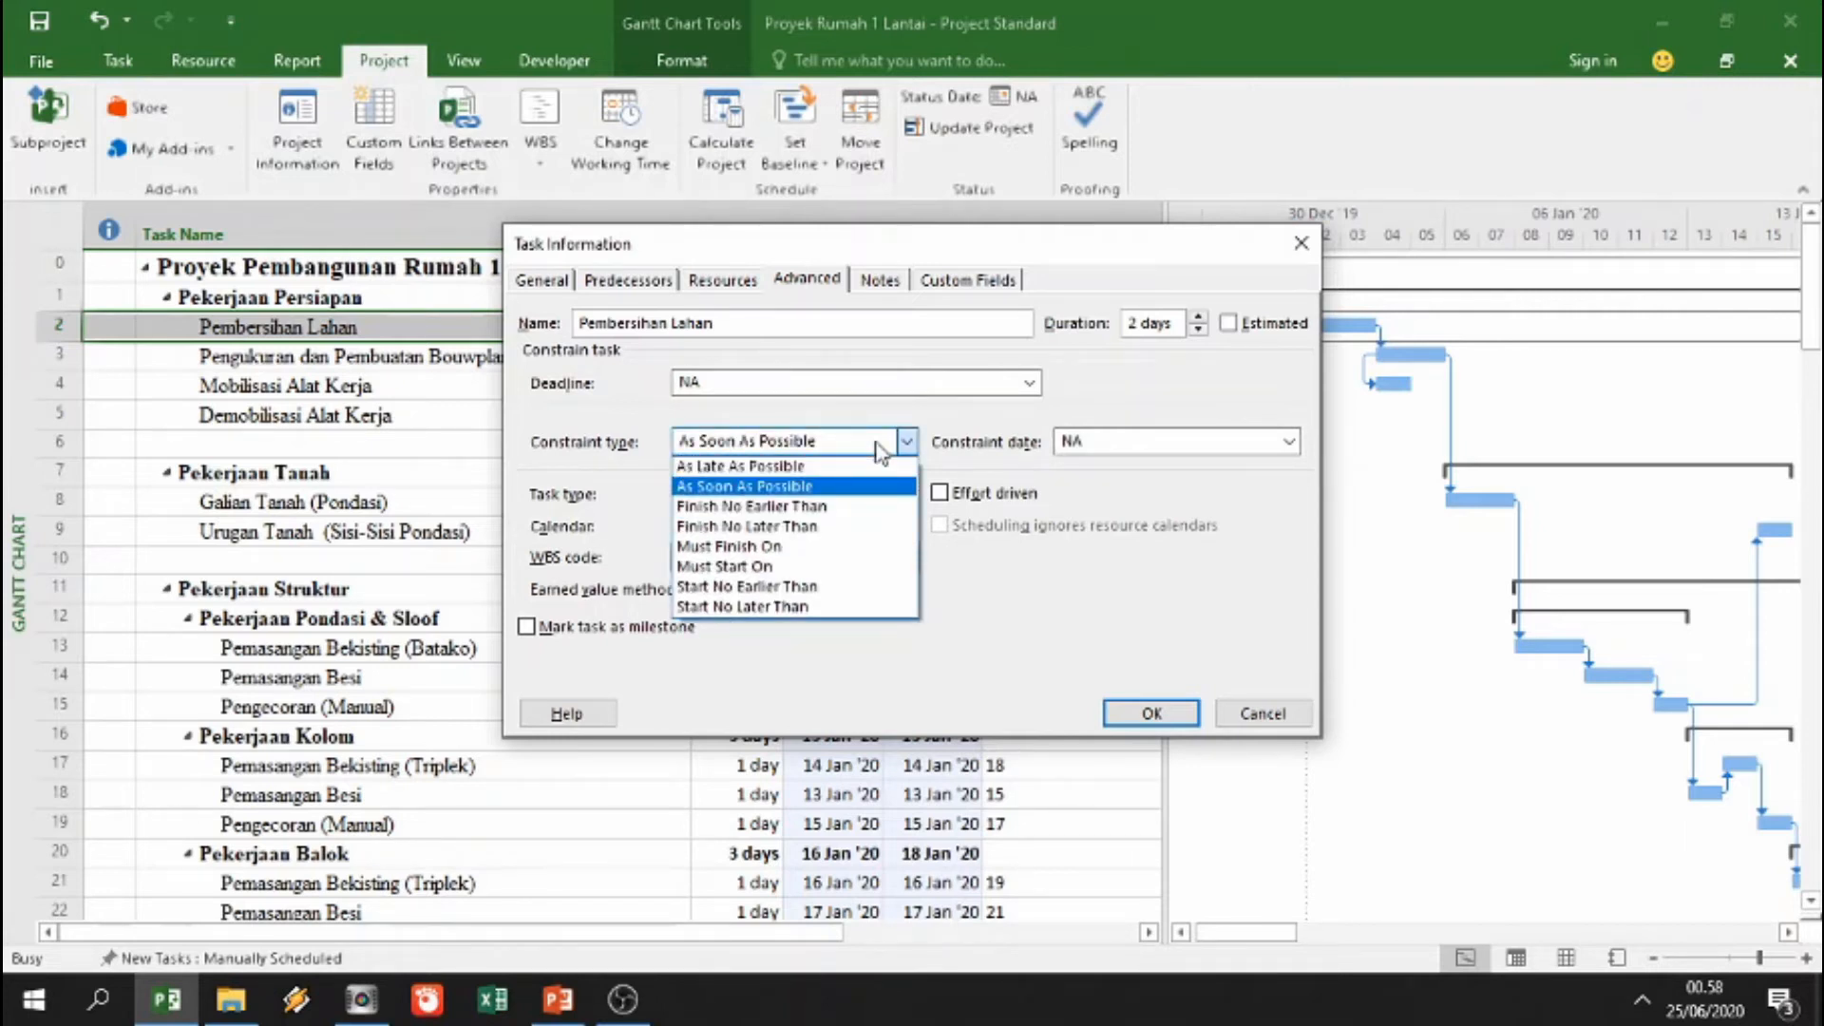
{"action": "left_click", "coordinate": [1093, 418]}
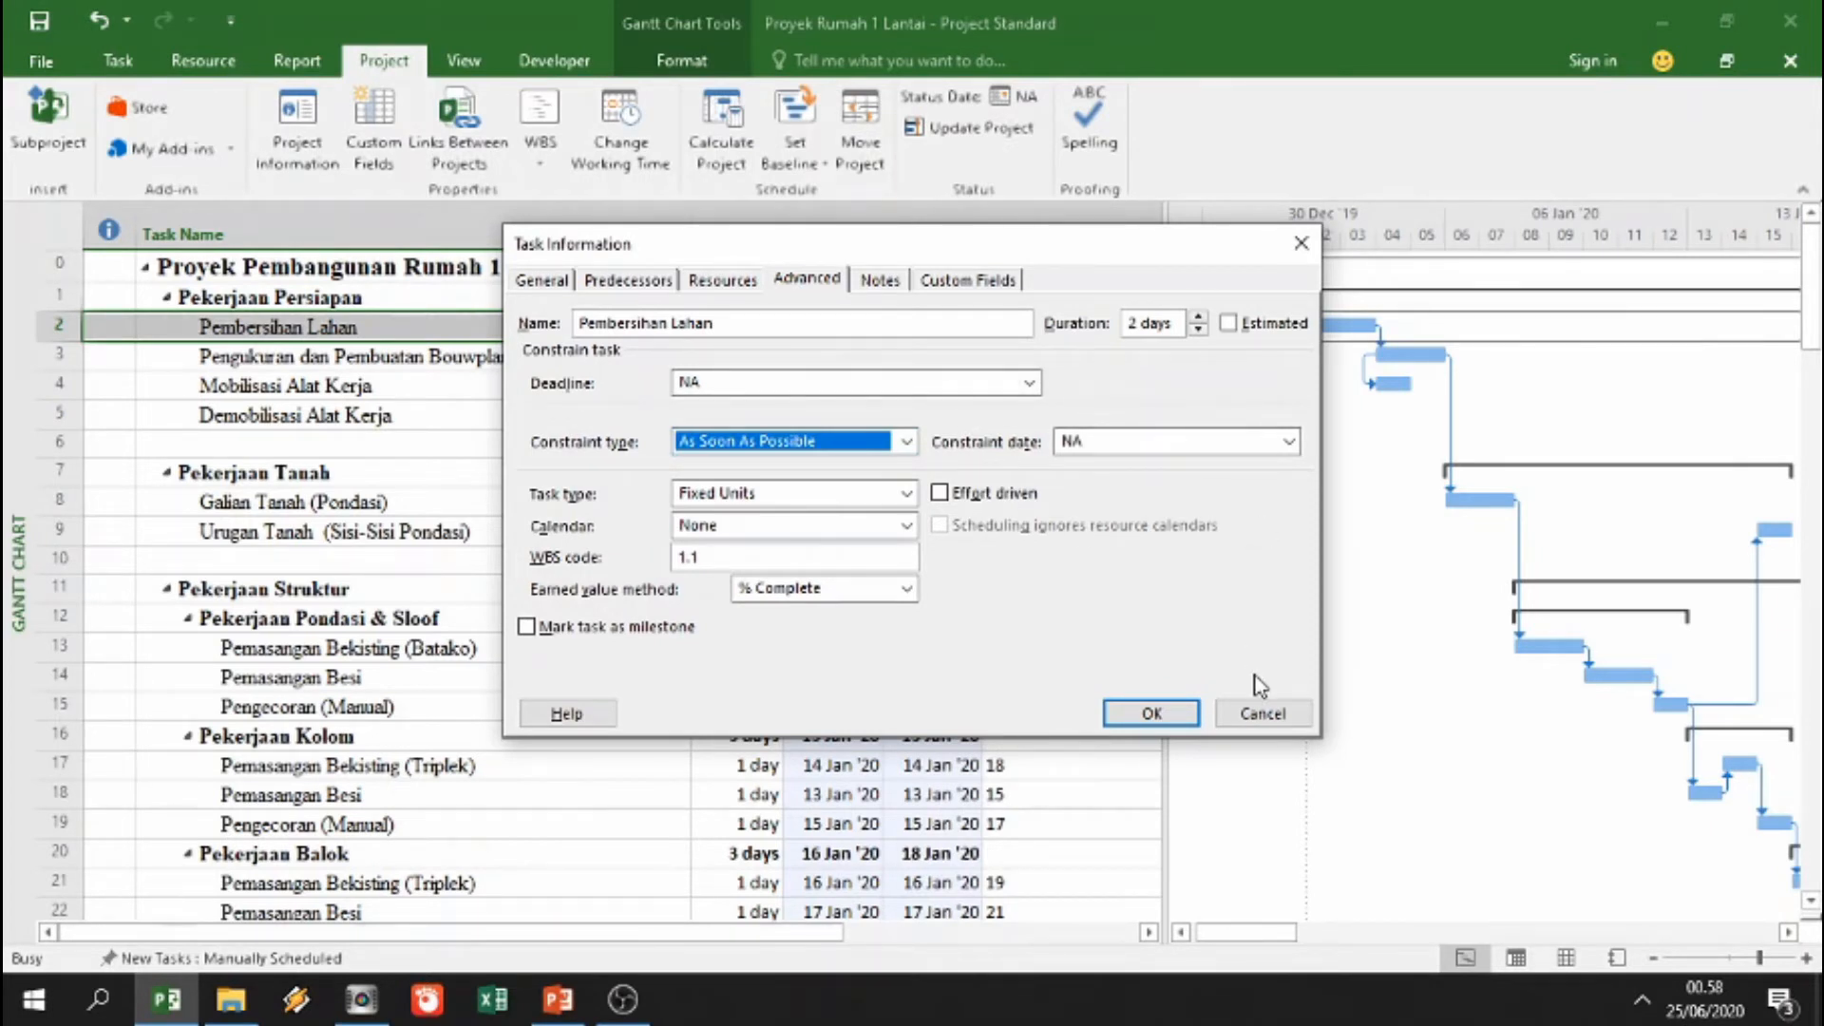
{"action": "left_click", "coordinate": [1260, 712]}
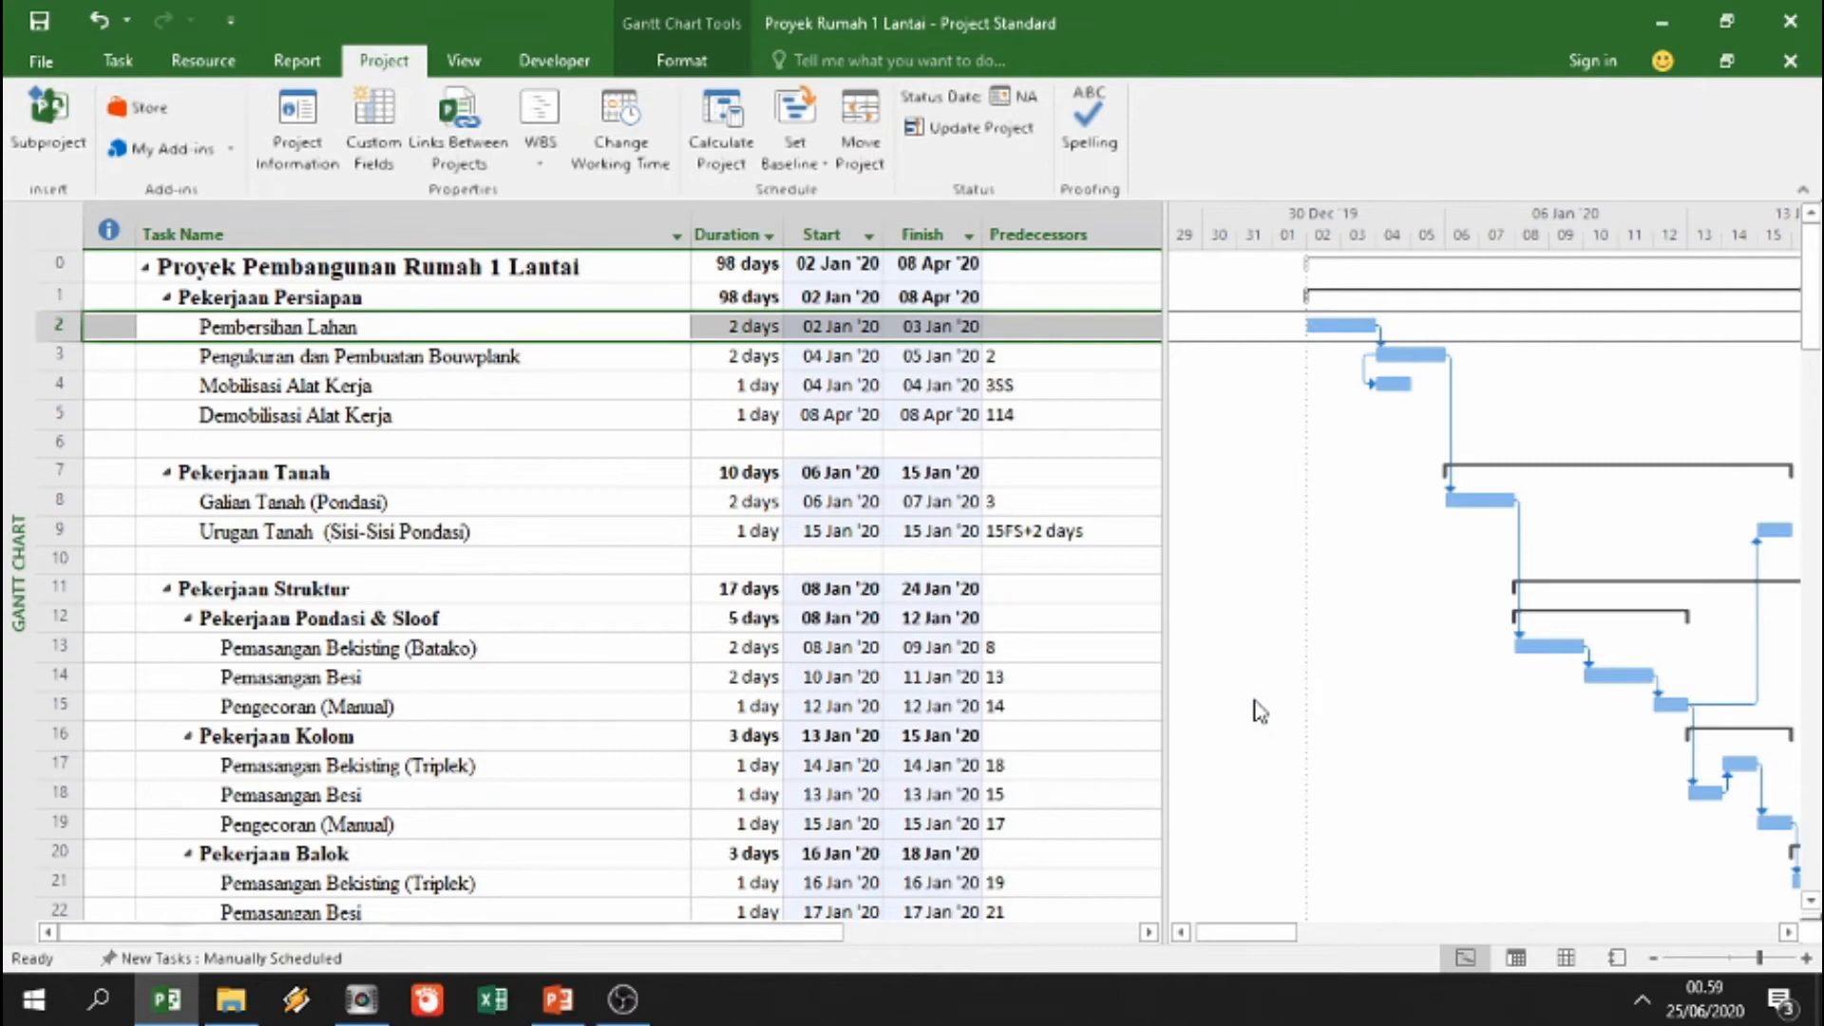
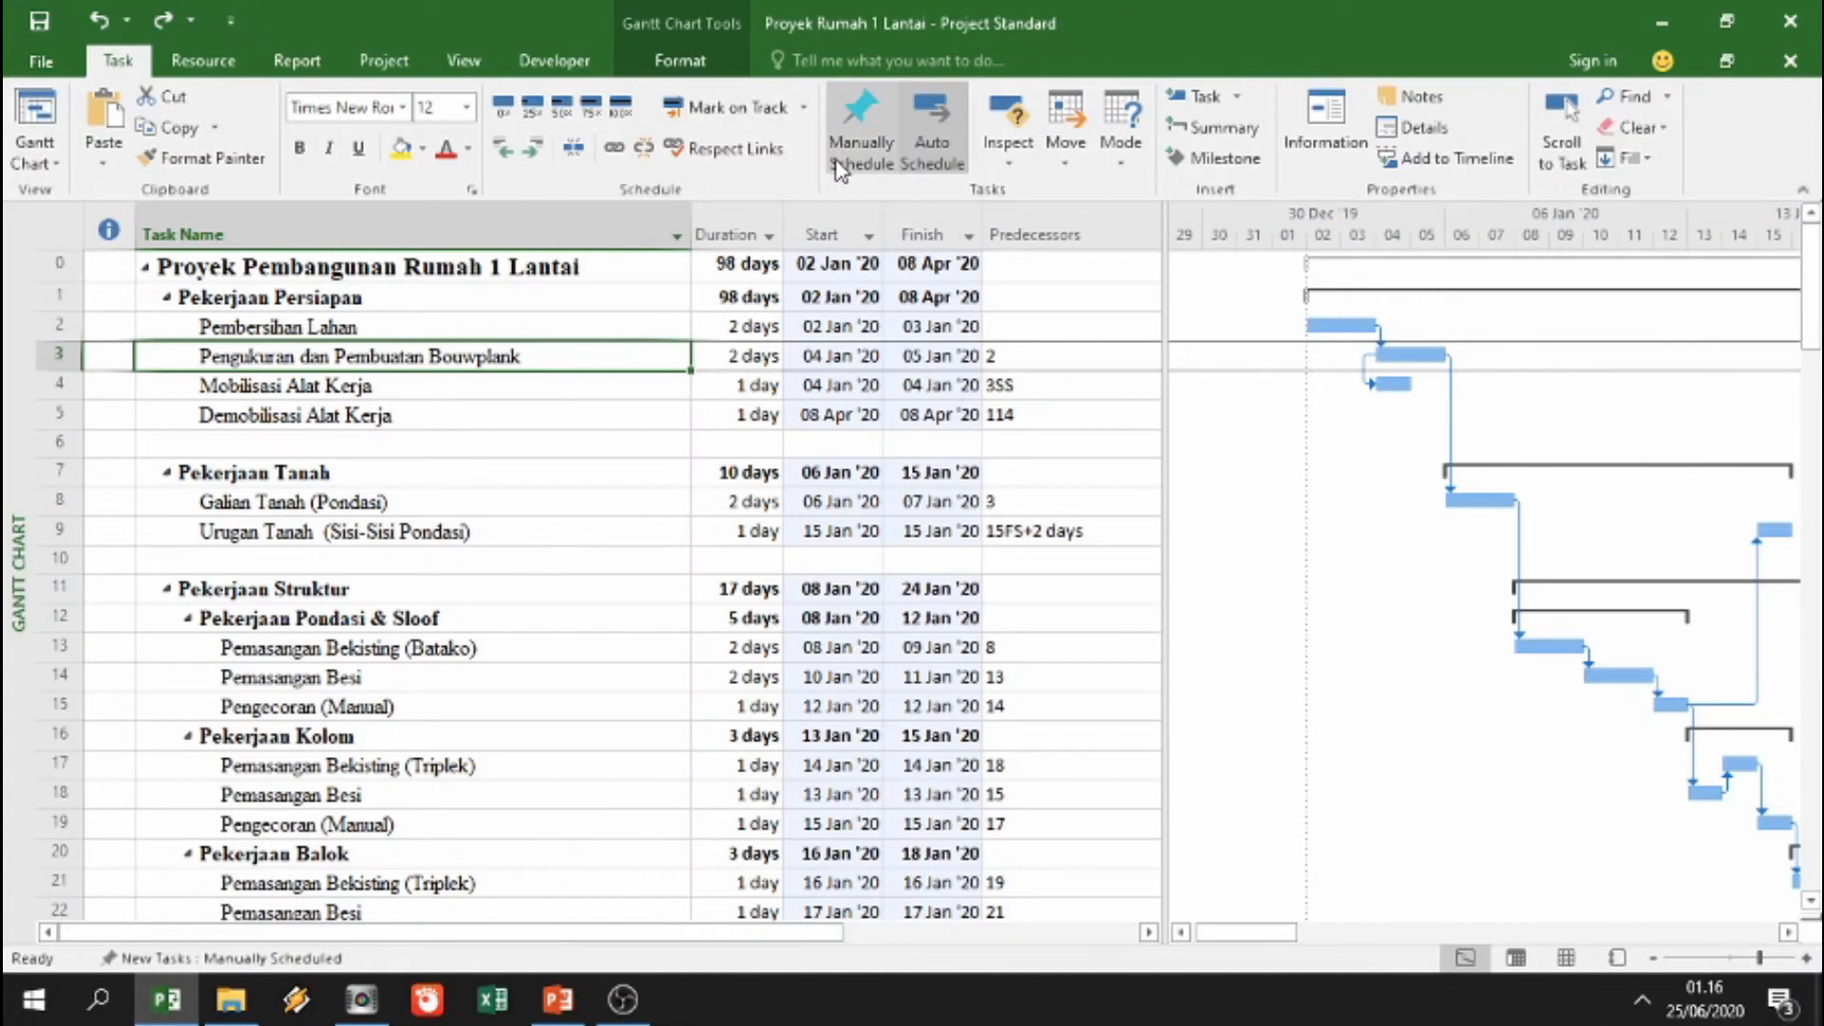
Step: Set the baseline for the entire project, overwriting the previously saved baseline data
{"action": "left_click", "coordinate": [392, 68]}
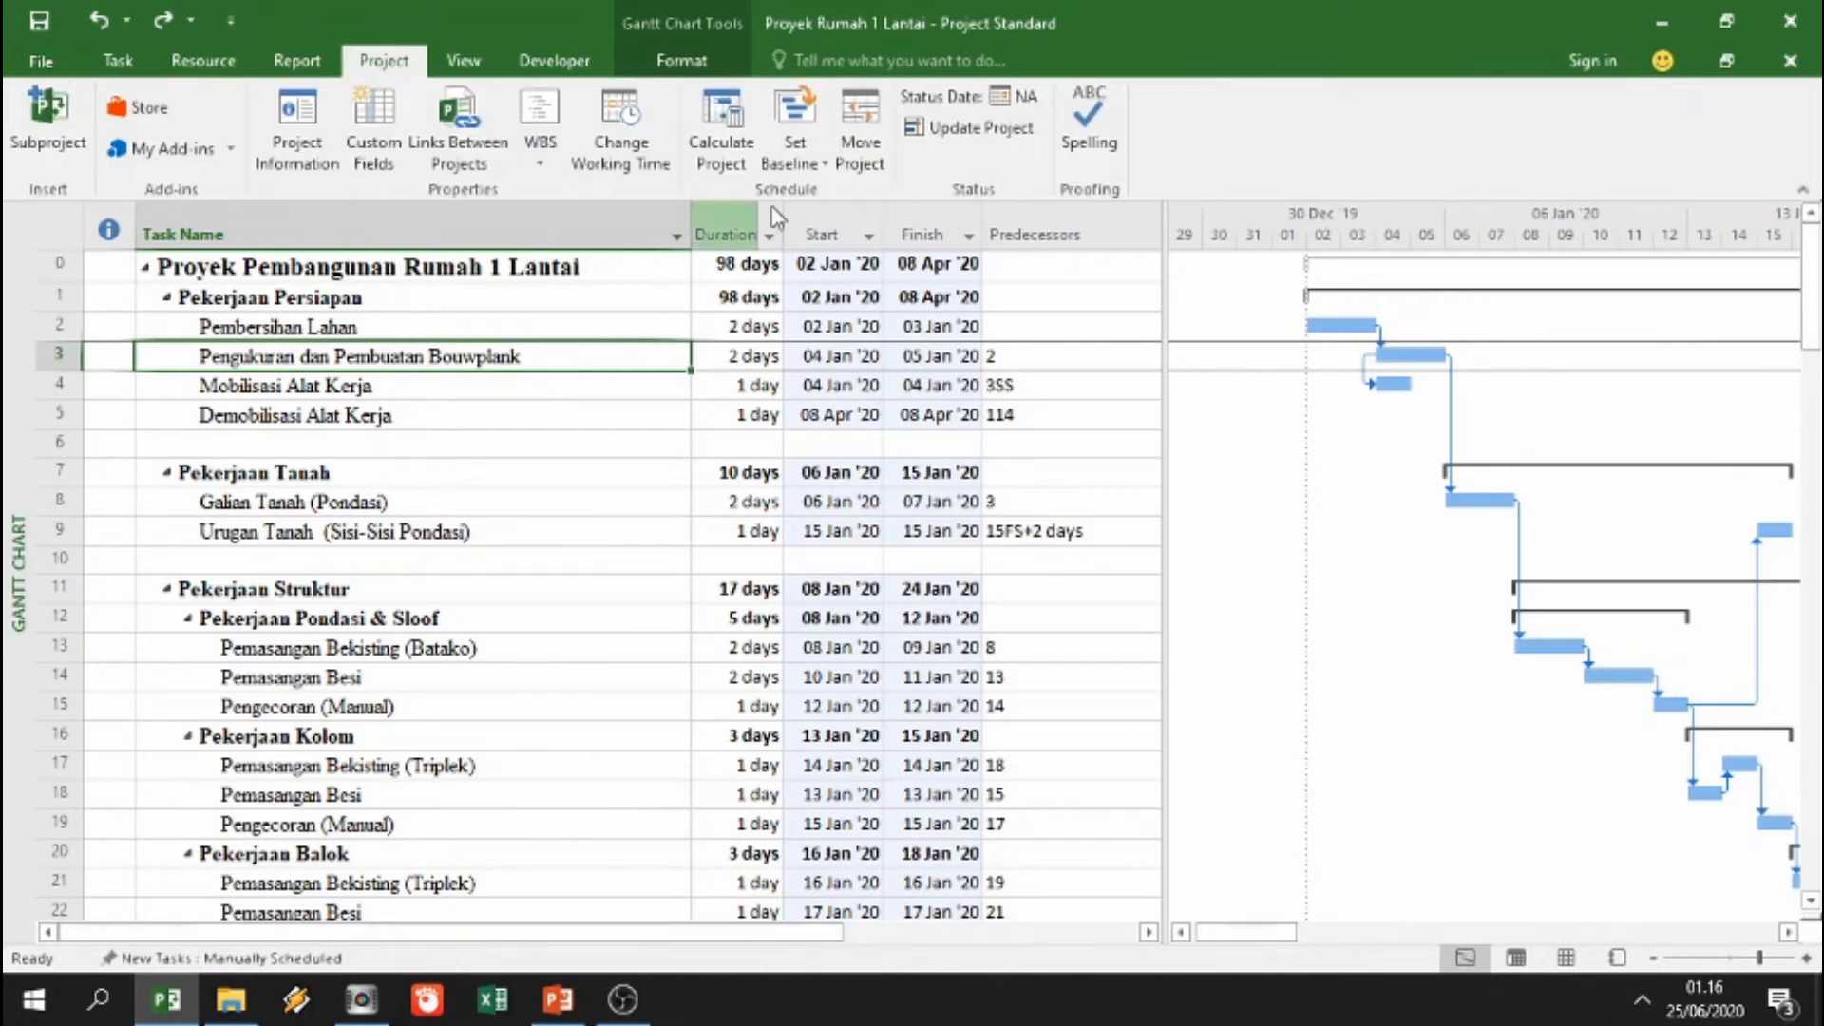
{"action": "left_click", "coordinate": [793, 159]}
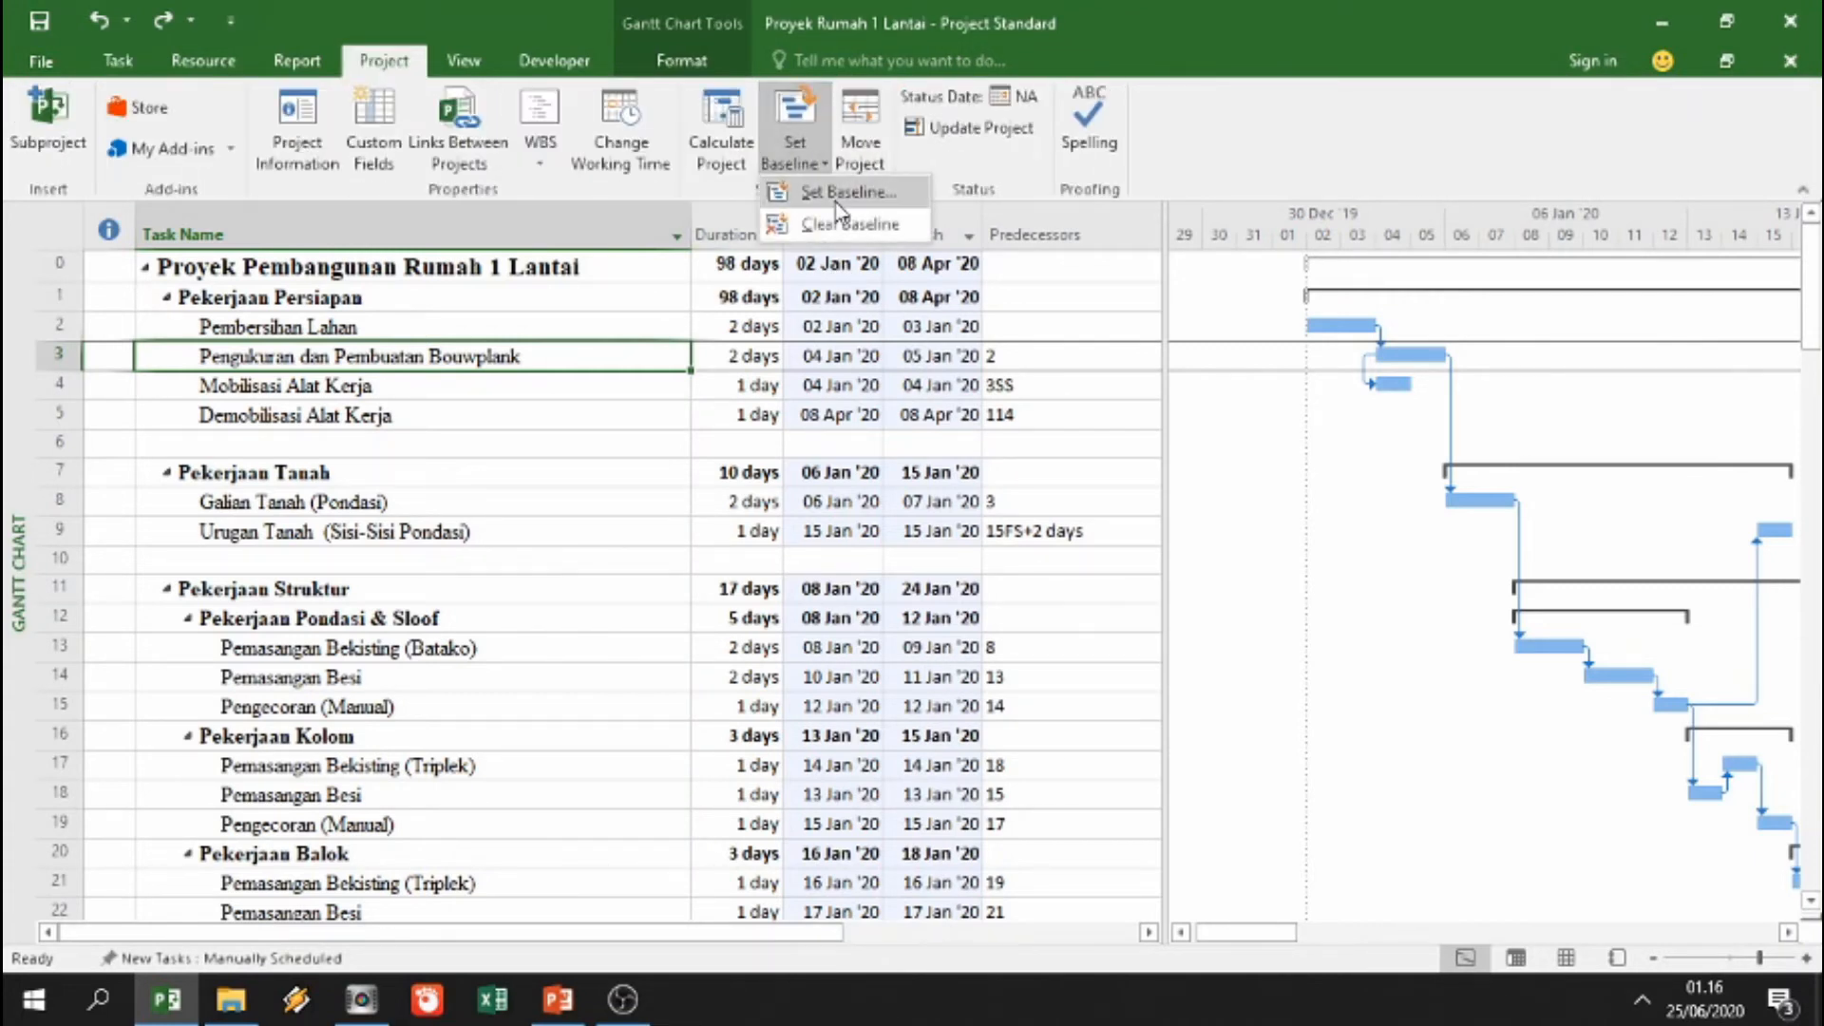
{"action": "left_click", "coordinate": [837, 202]}
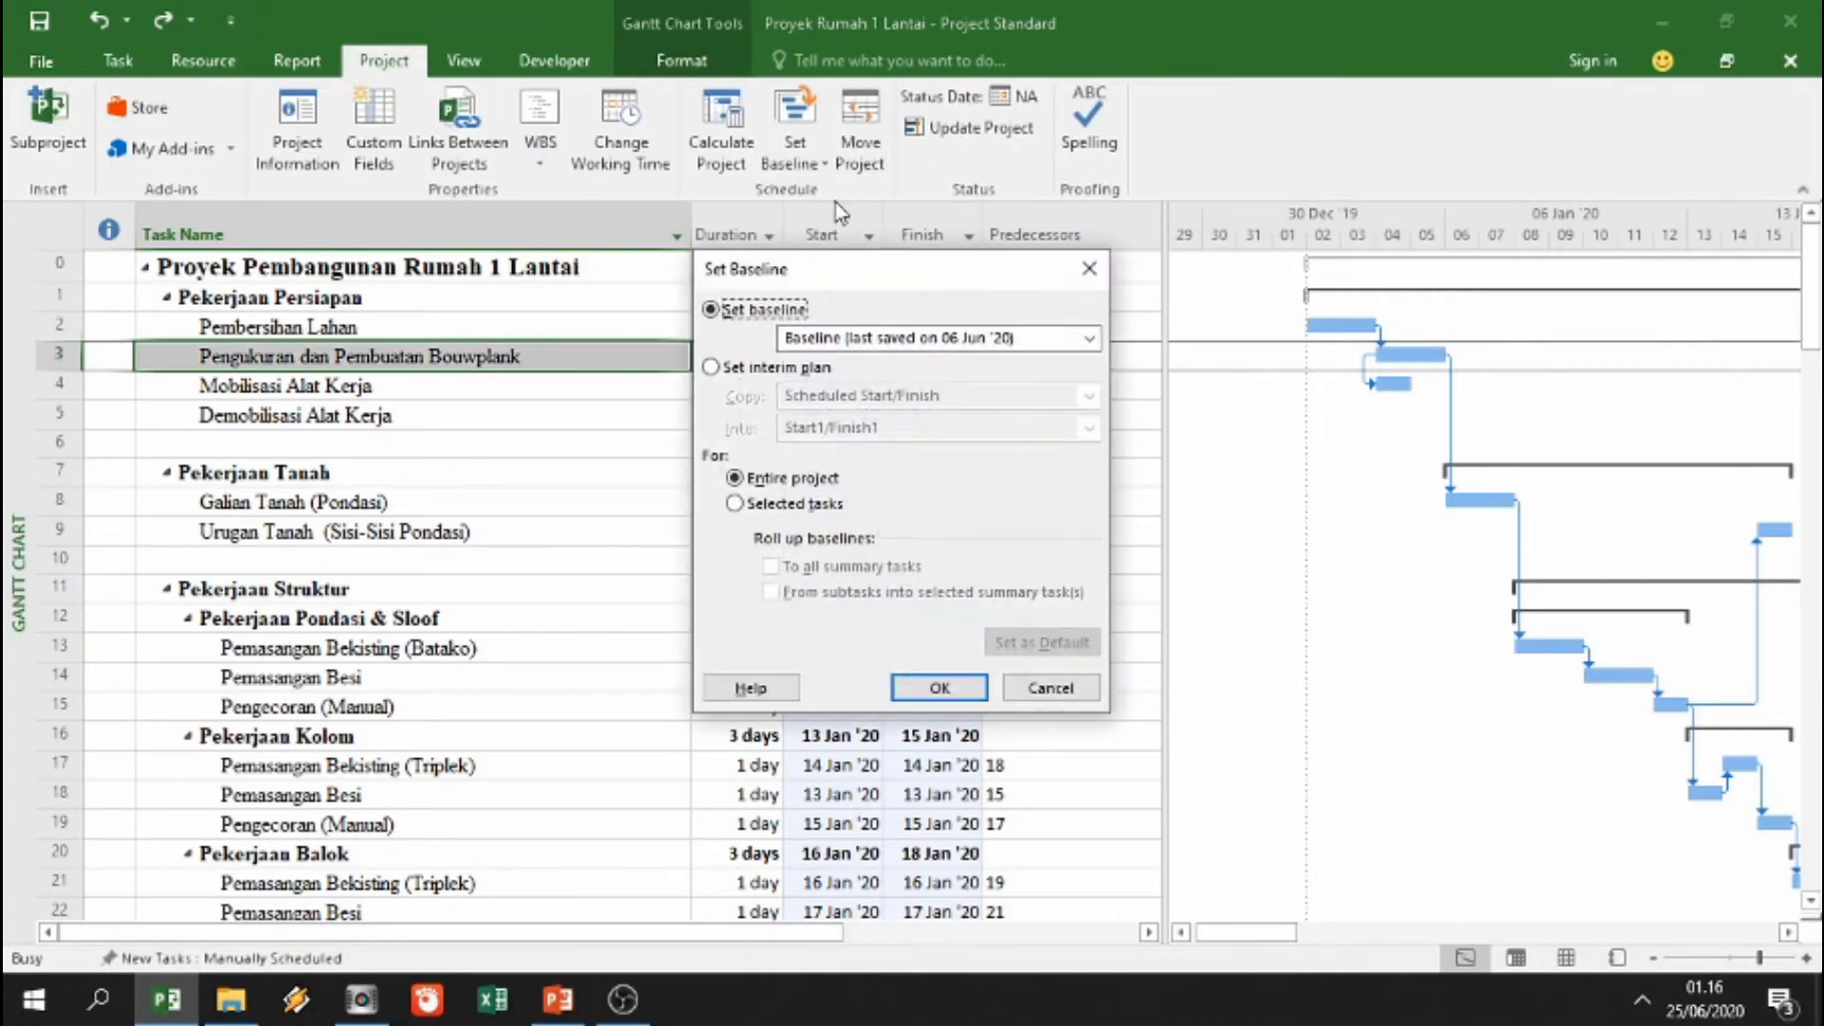
{"action": "left_click", "coordinate": [951, 689]}
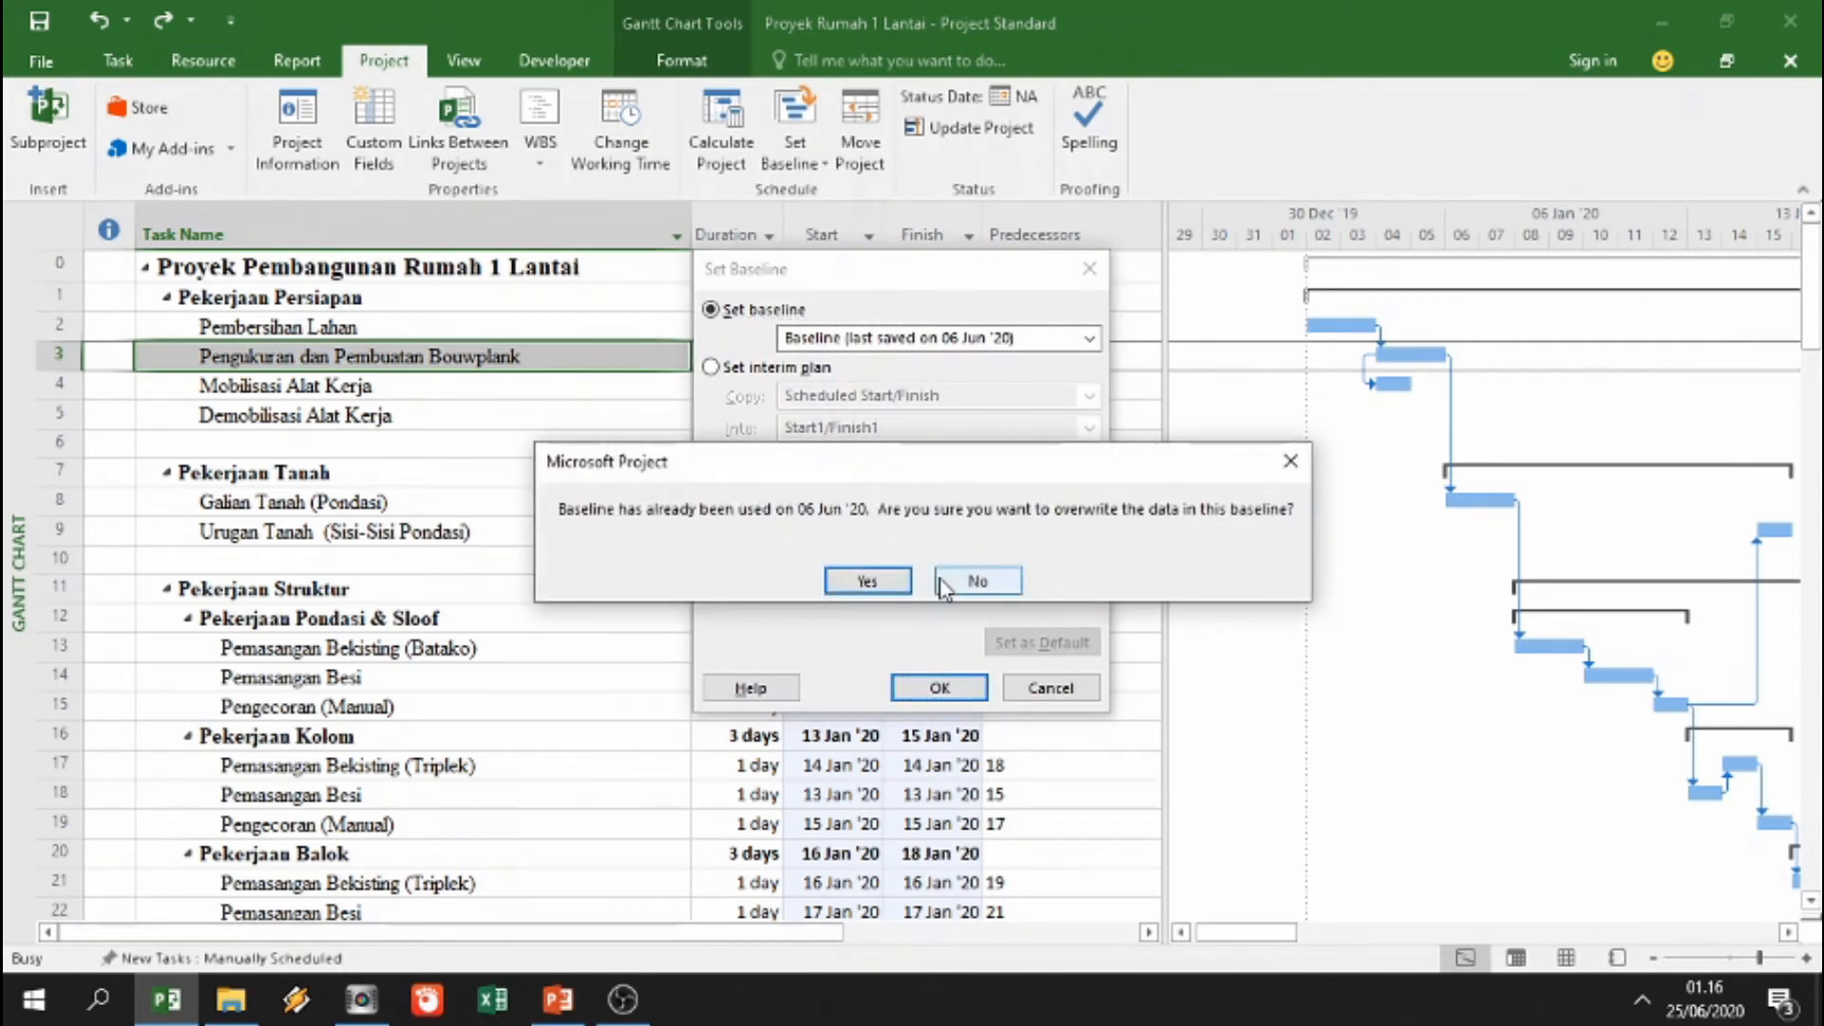
{"action": "left_click", "coordinate": [867, 581]}
Step: Insert a Baseline Start column in front of the Start column
{"action": "left_click", "coordinate": [834, 217]}
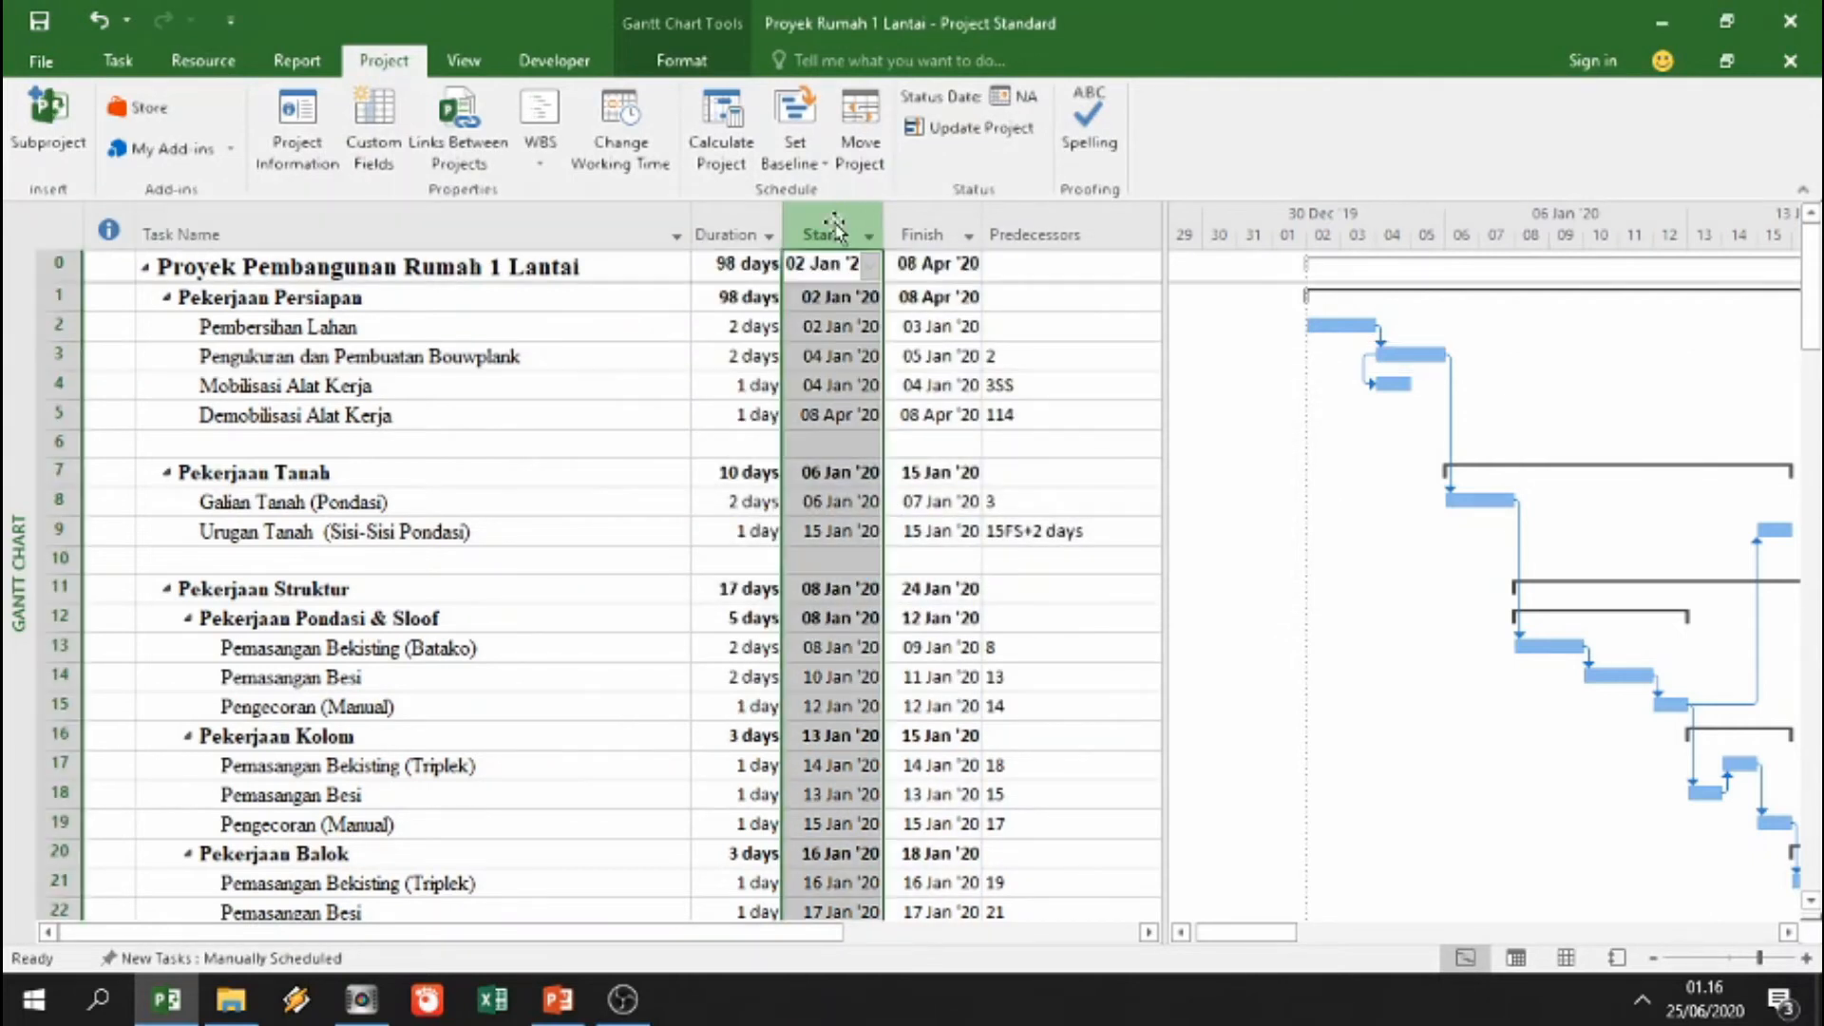
{"action": "right_click", "coordinate": [834, 216]}
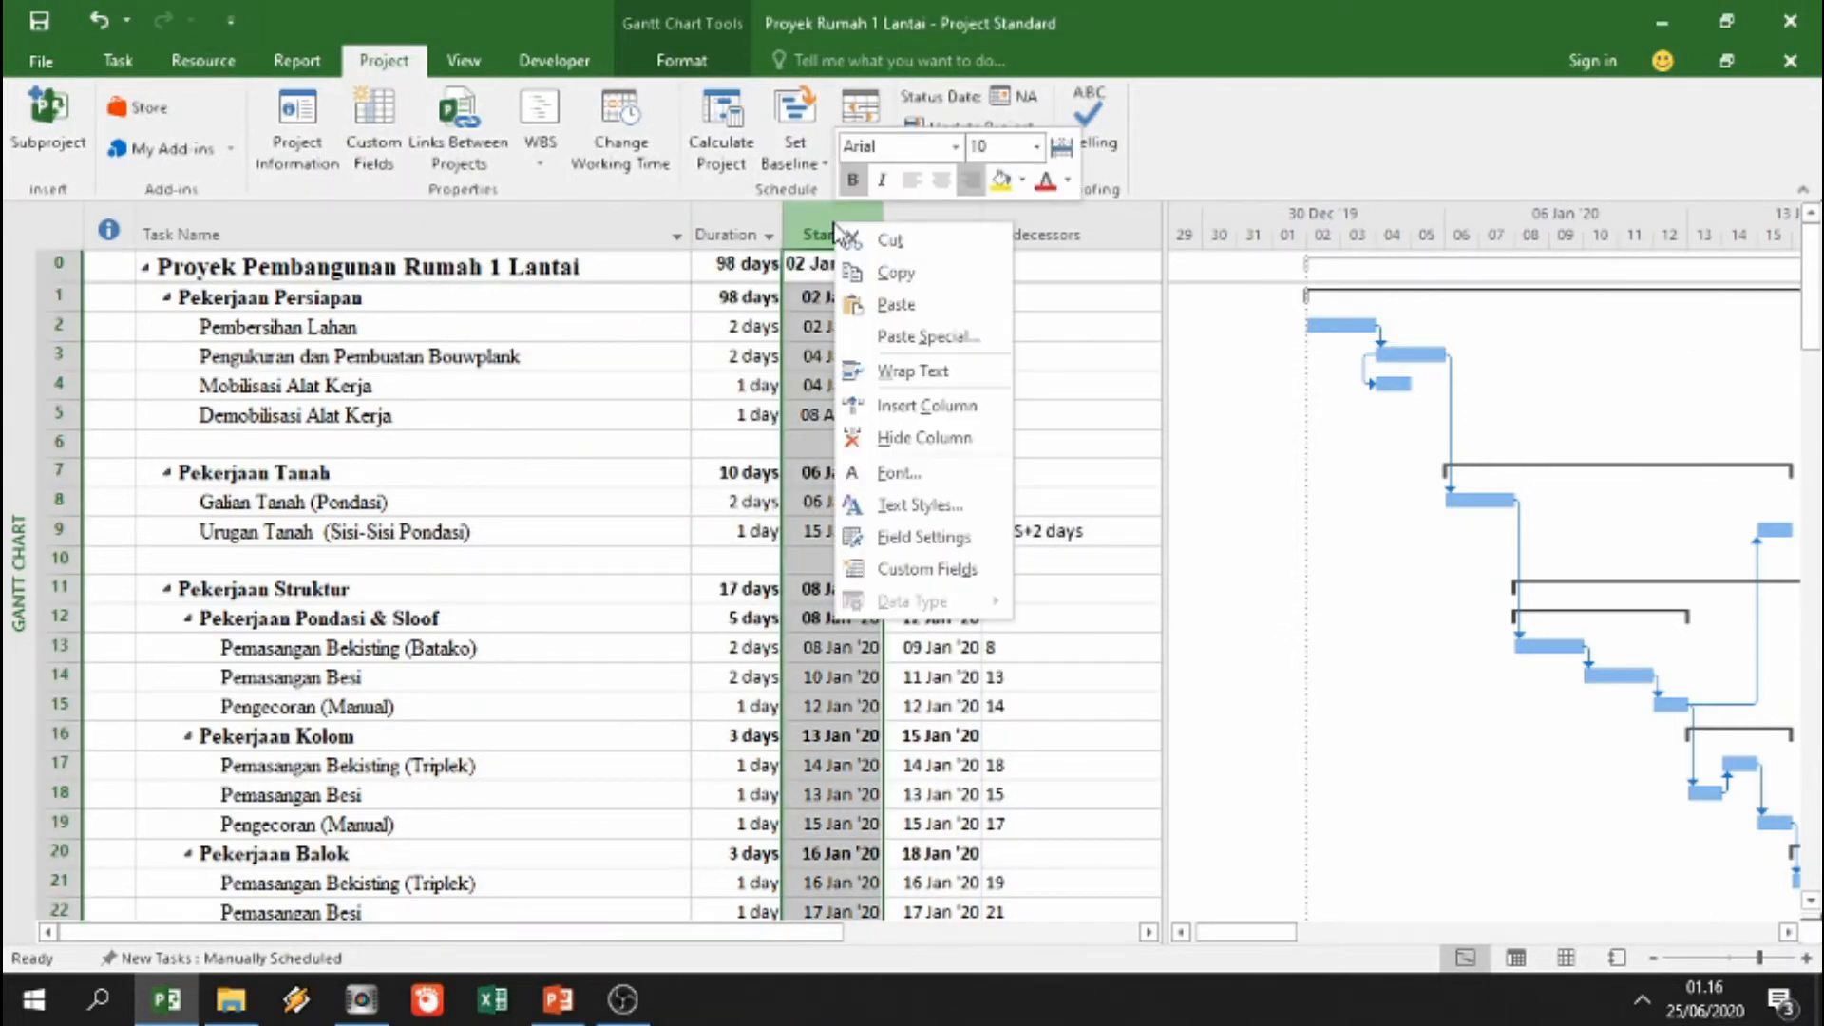
{"action": "left_click", "coordinate": [936, 407]}
{"action": "type", "text": "basel"}
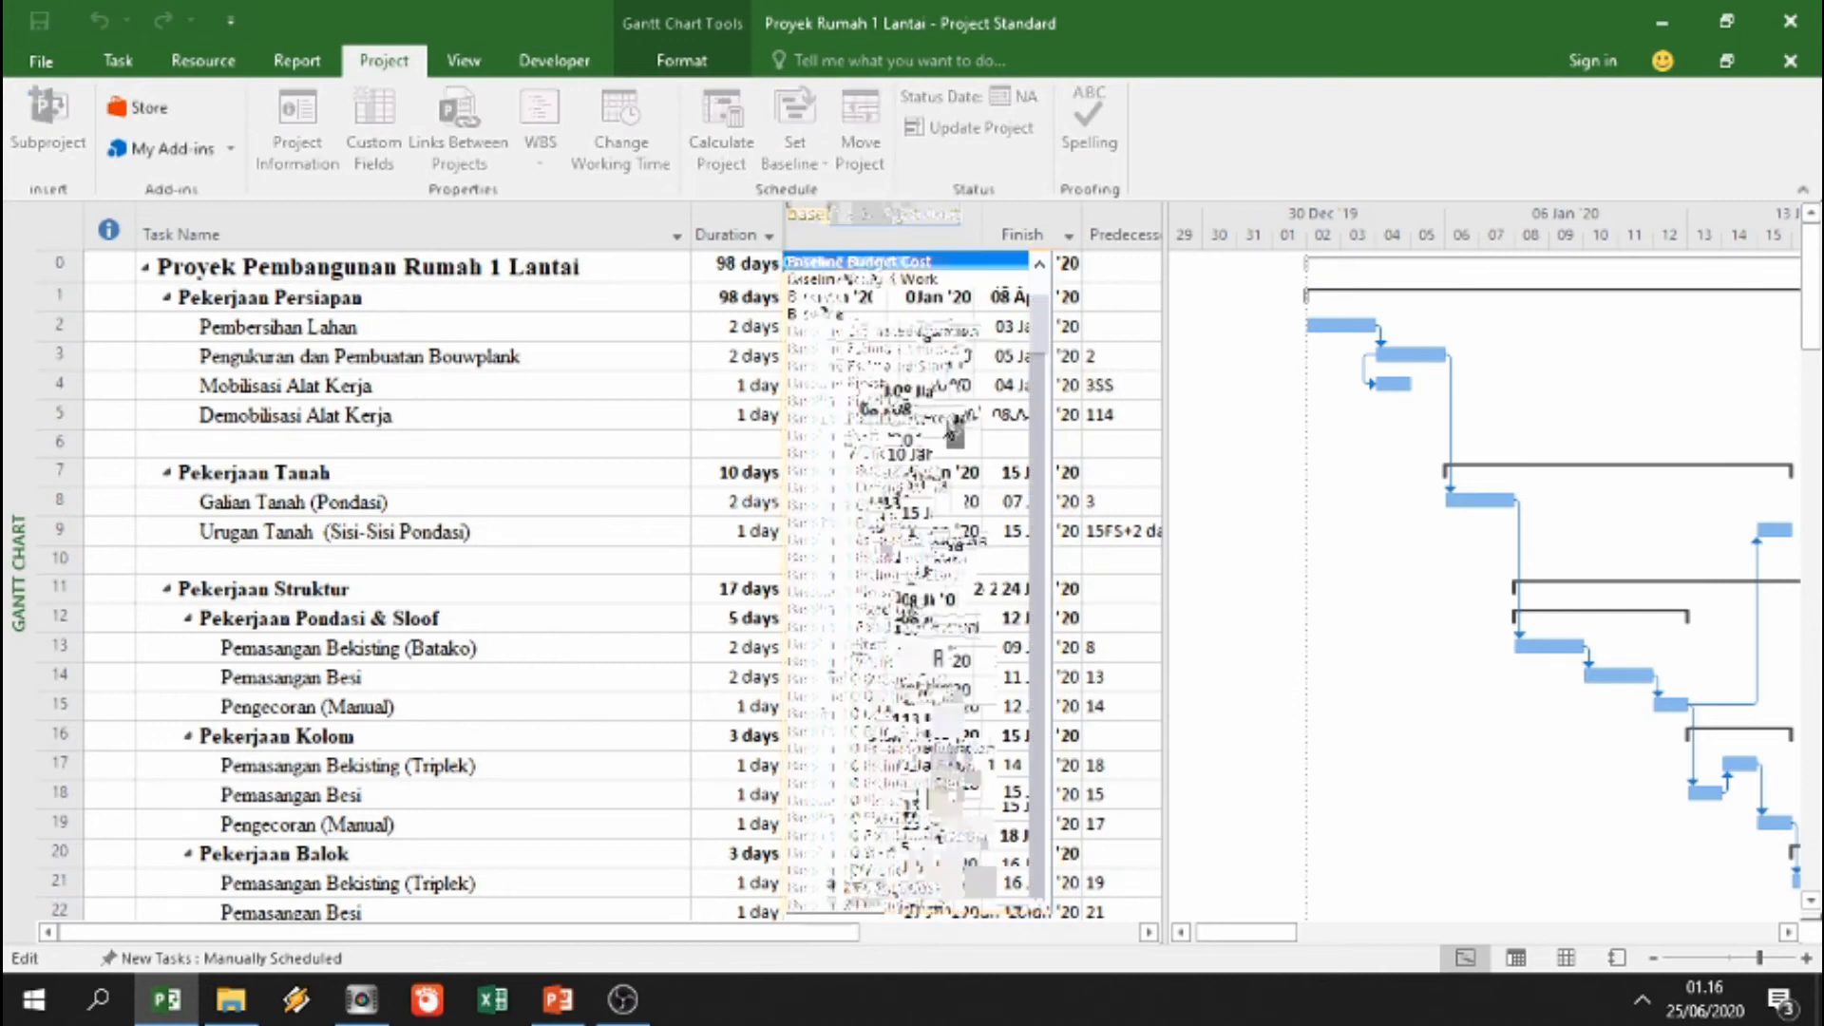
{"action": "type", "text": "ine Budget Cost"}
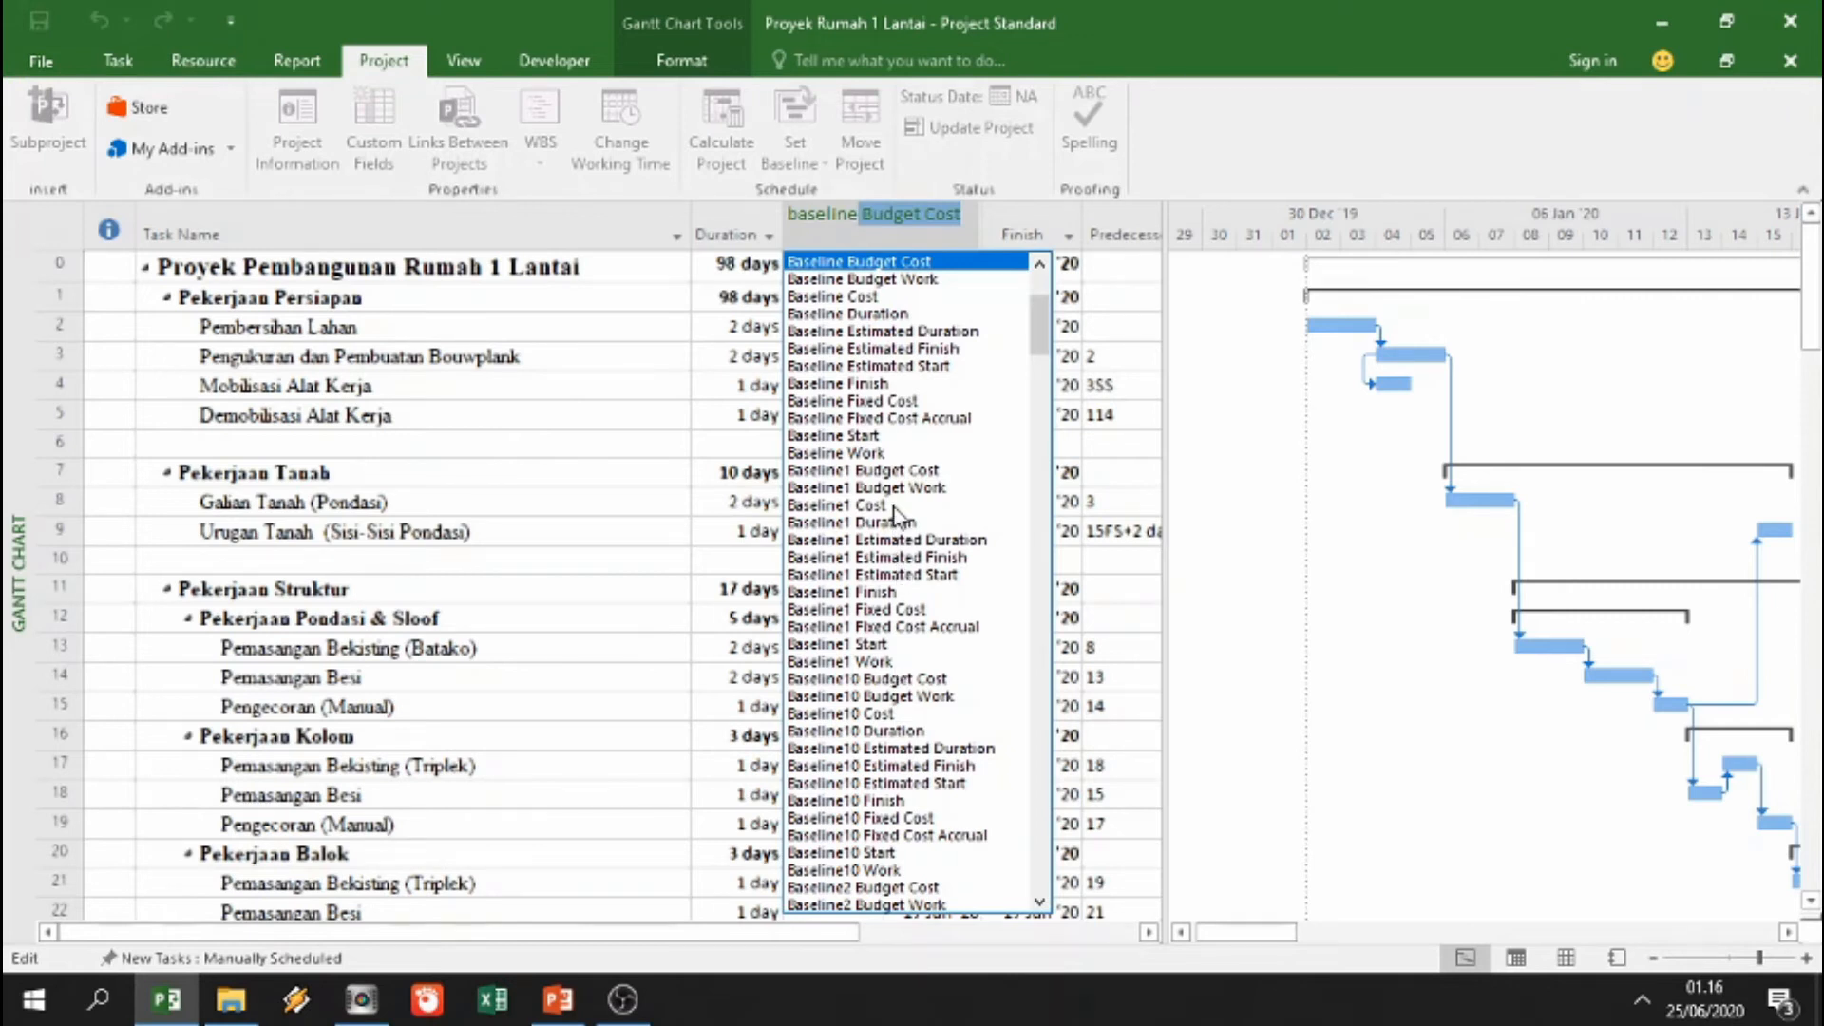
{"action": "left_click", "coordinate": [884, 437]}
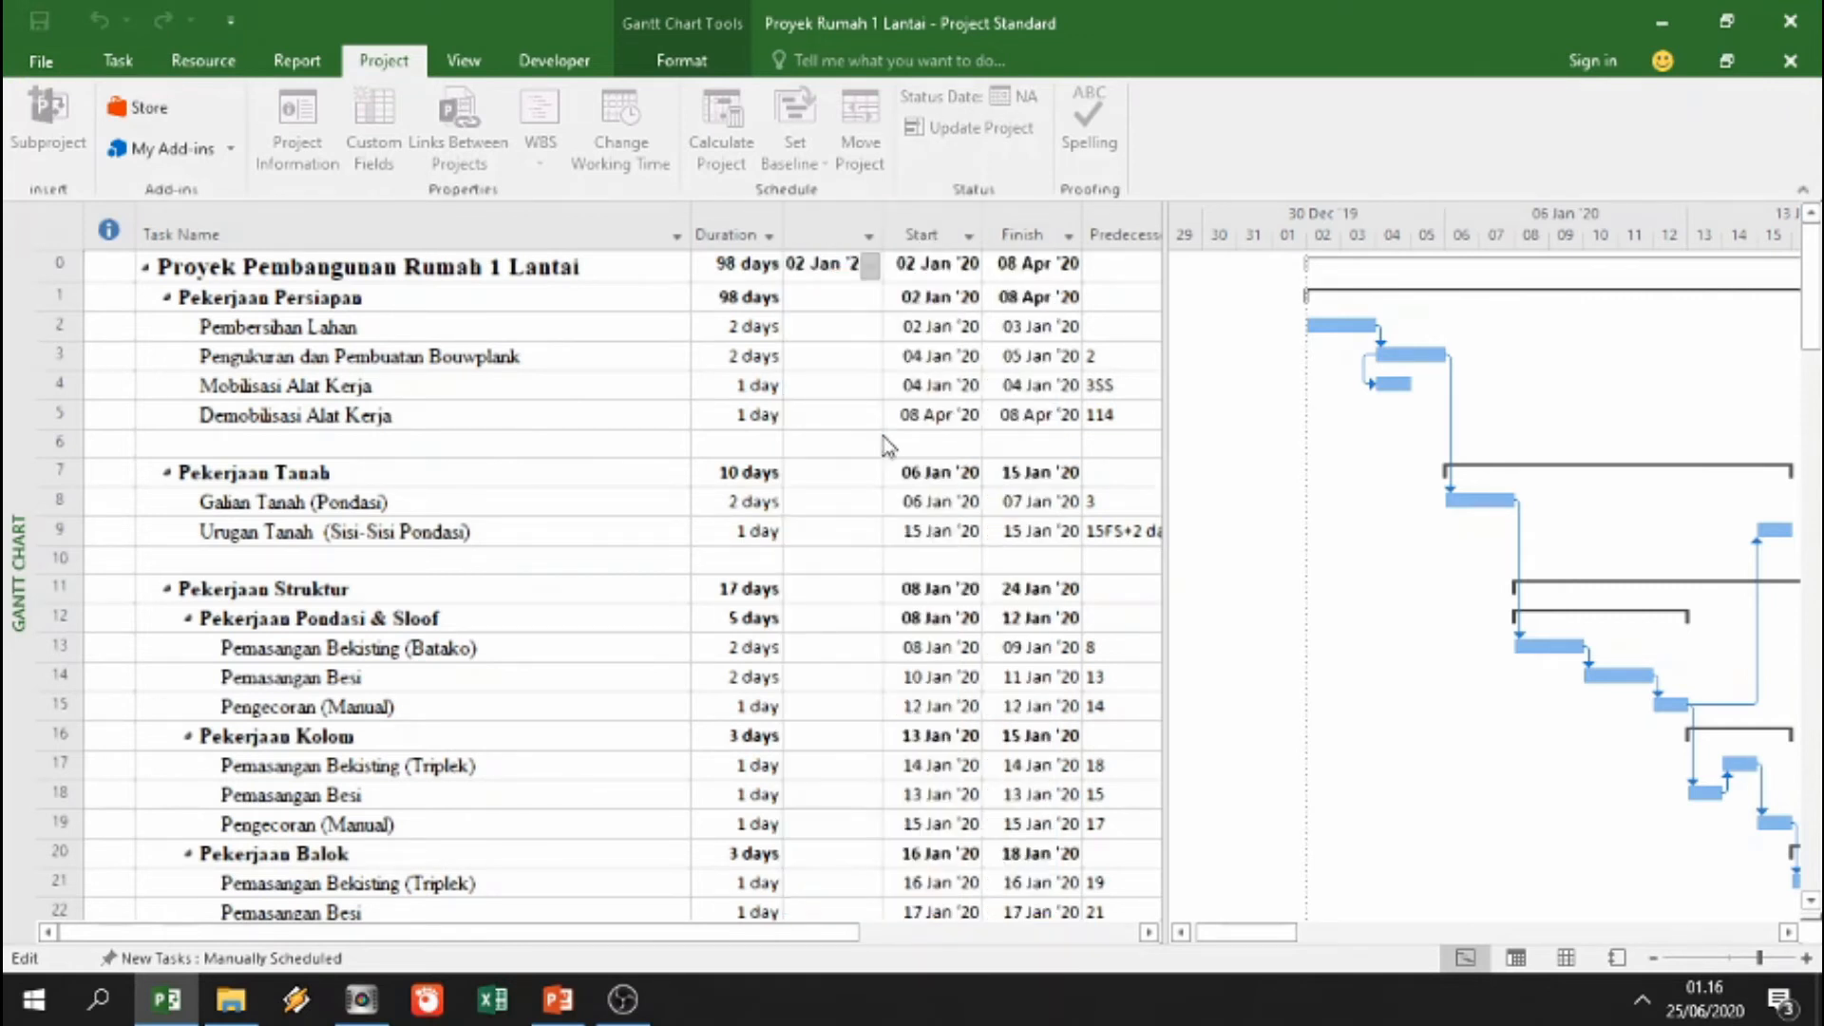
Step: Insert a Baseline Finish column in front of the Start column and widen the task table to show the Predecessors column
{"action": "left_click", "coordinate": [922, 211]}
{"action": "right_click", "coordinate": [921, 210]}
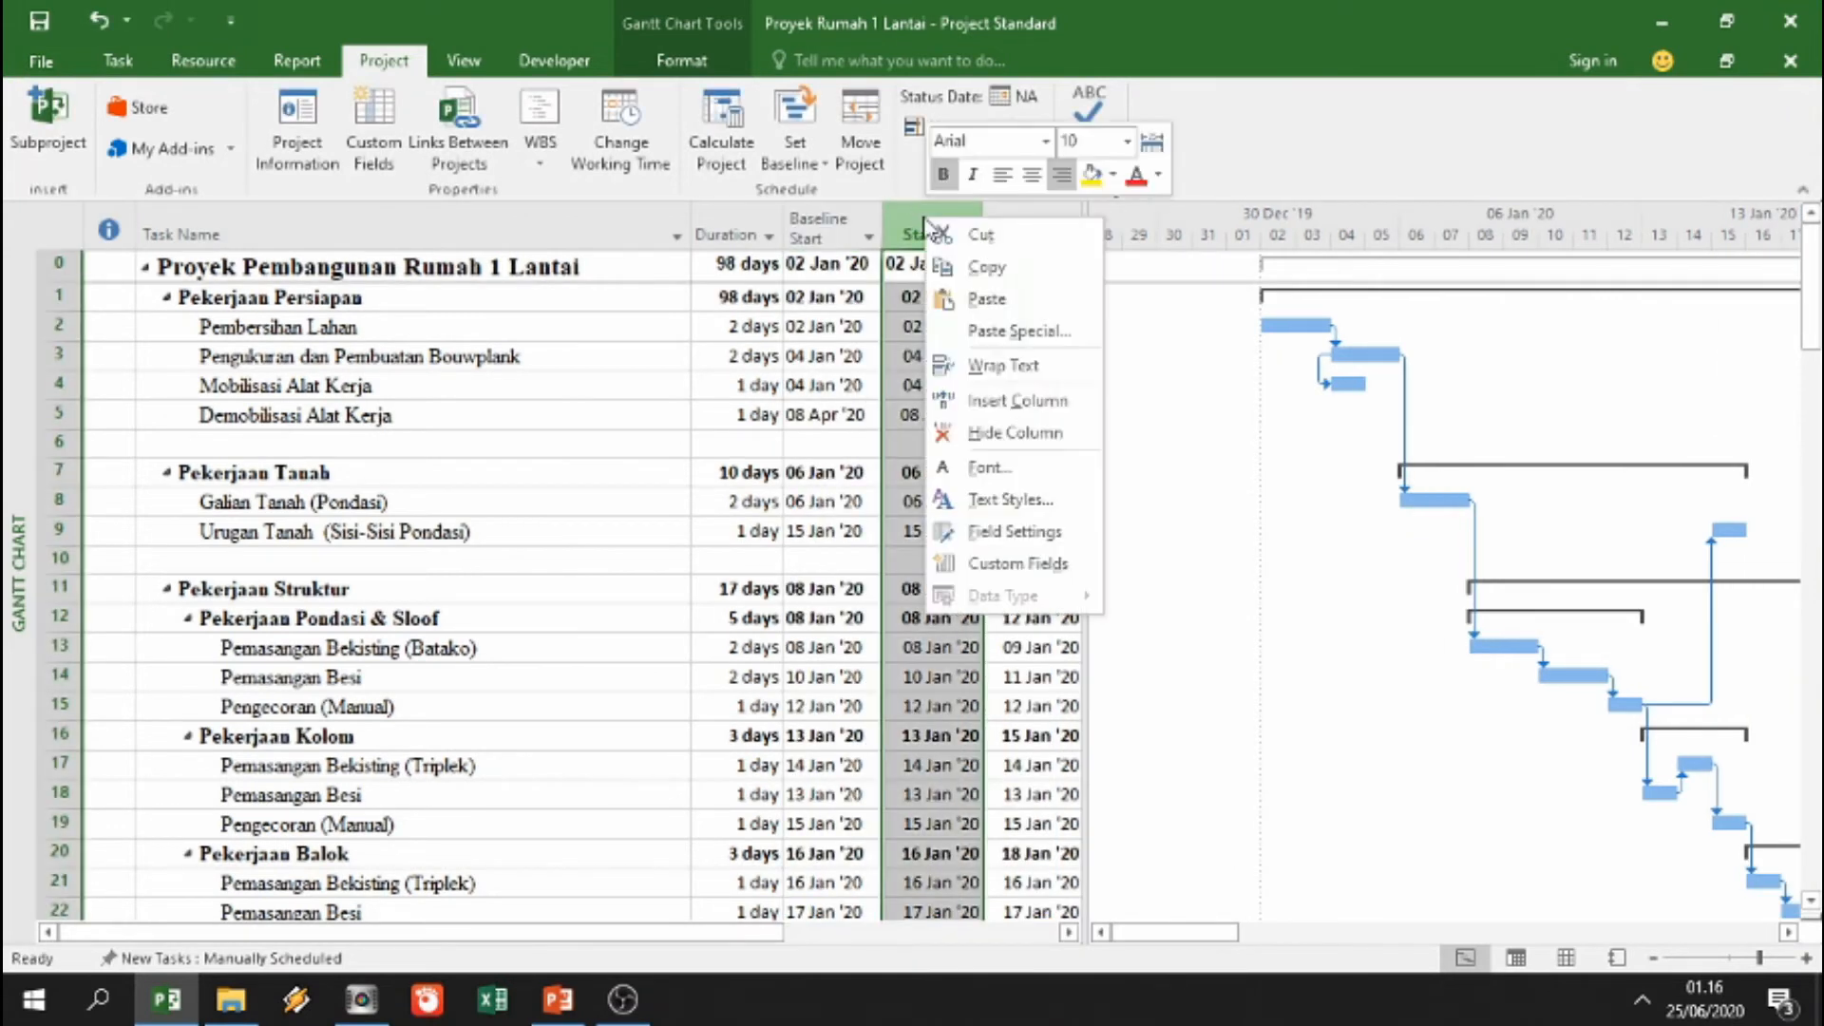
{"action": "left_click", "coordinate": [1018, 403]}
{"action": "type", "text": "baseli"}
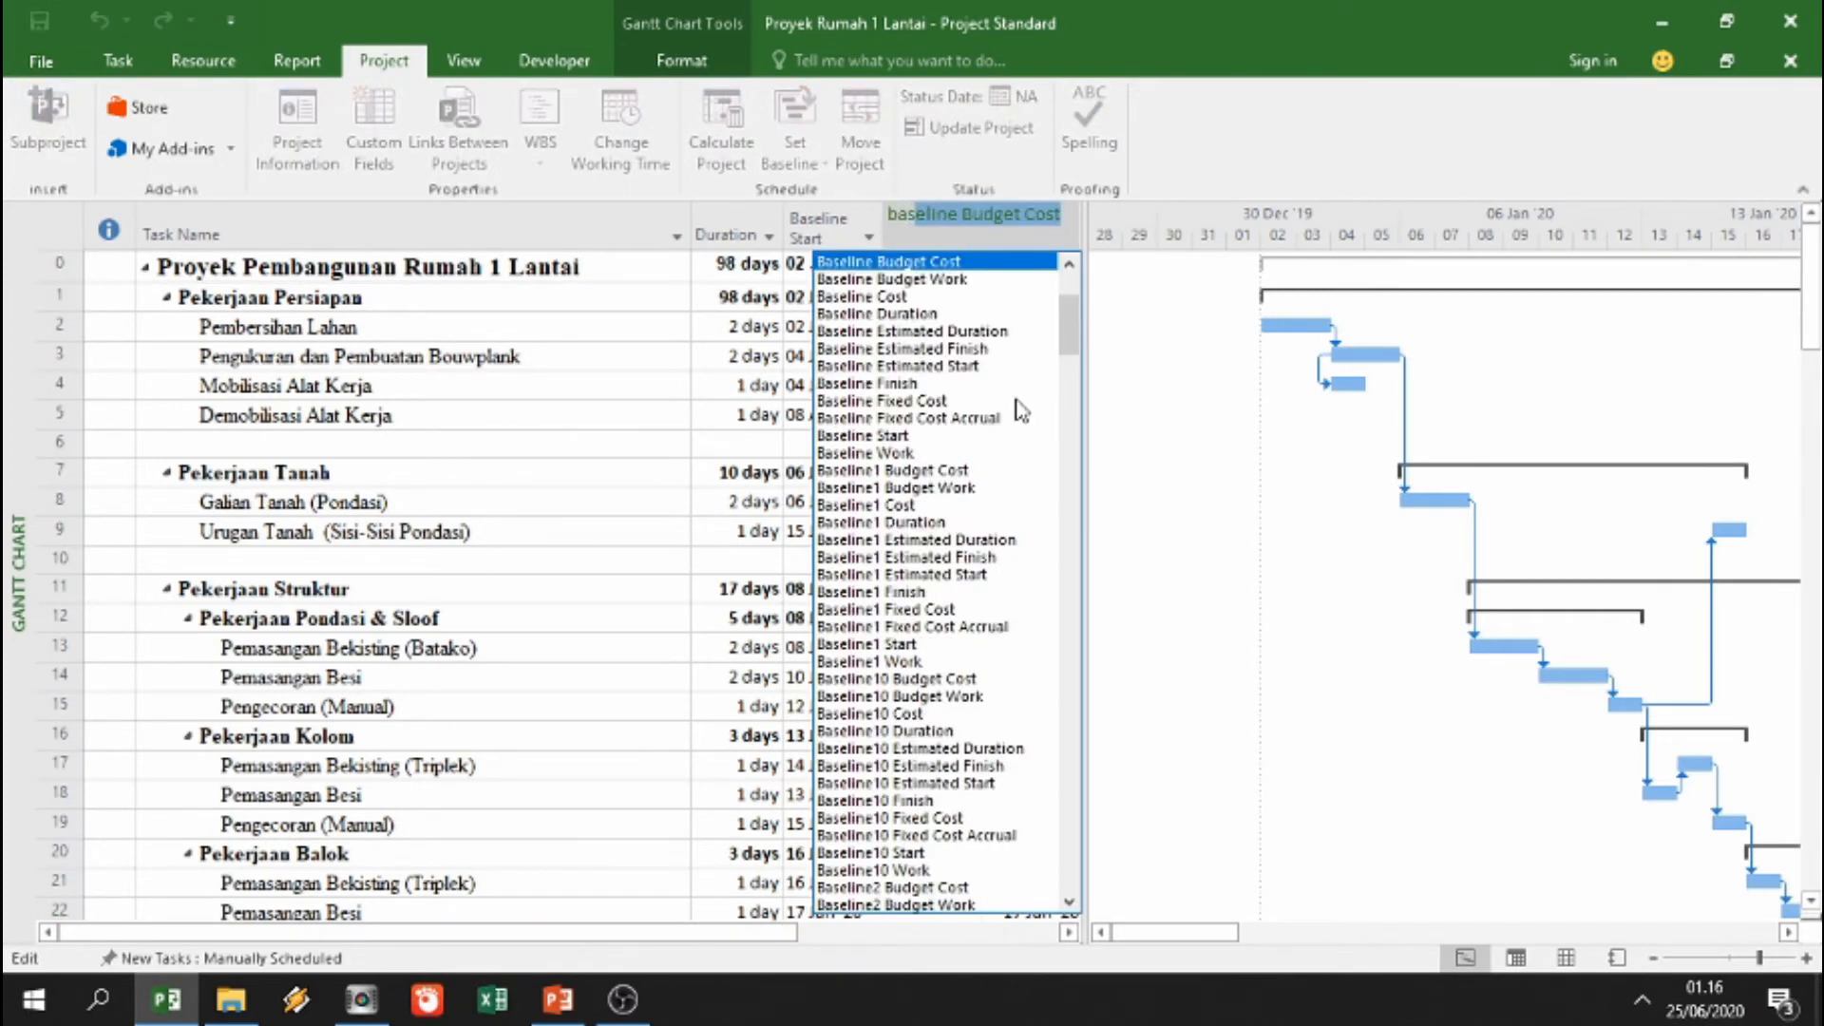
{"action": "left_click", "coordinate": [950, 384]}
{"action": "left_click_drag", "start_coordinate": [1086, 307], "coordinate": [1352, 315]}
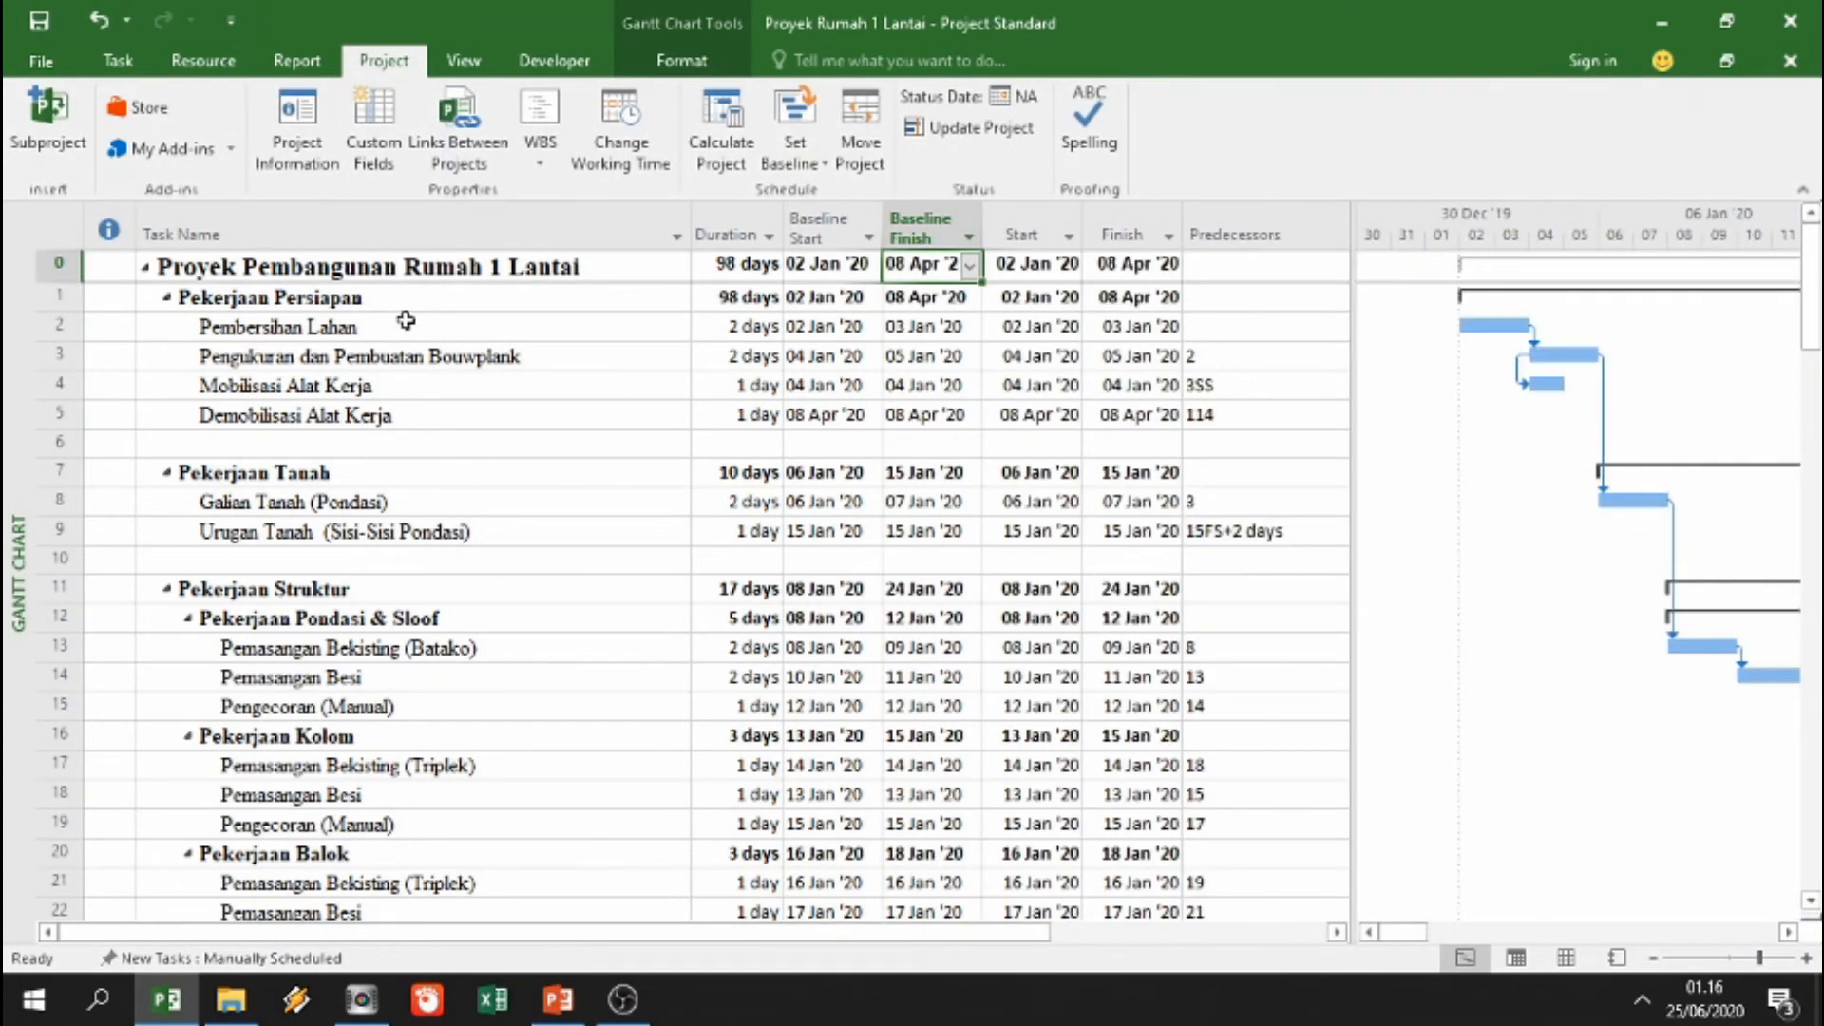
Step: Choose Finish No Earlier Than as the constraint type of the subtask Pengukuran dan Pembuatan Bouwplank
{"action": "left_click", "coordinate": [357, 356]}
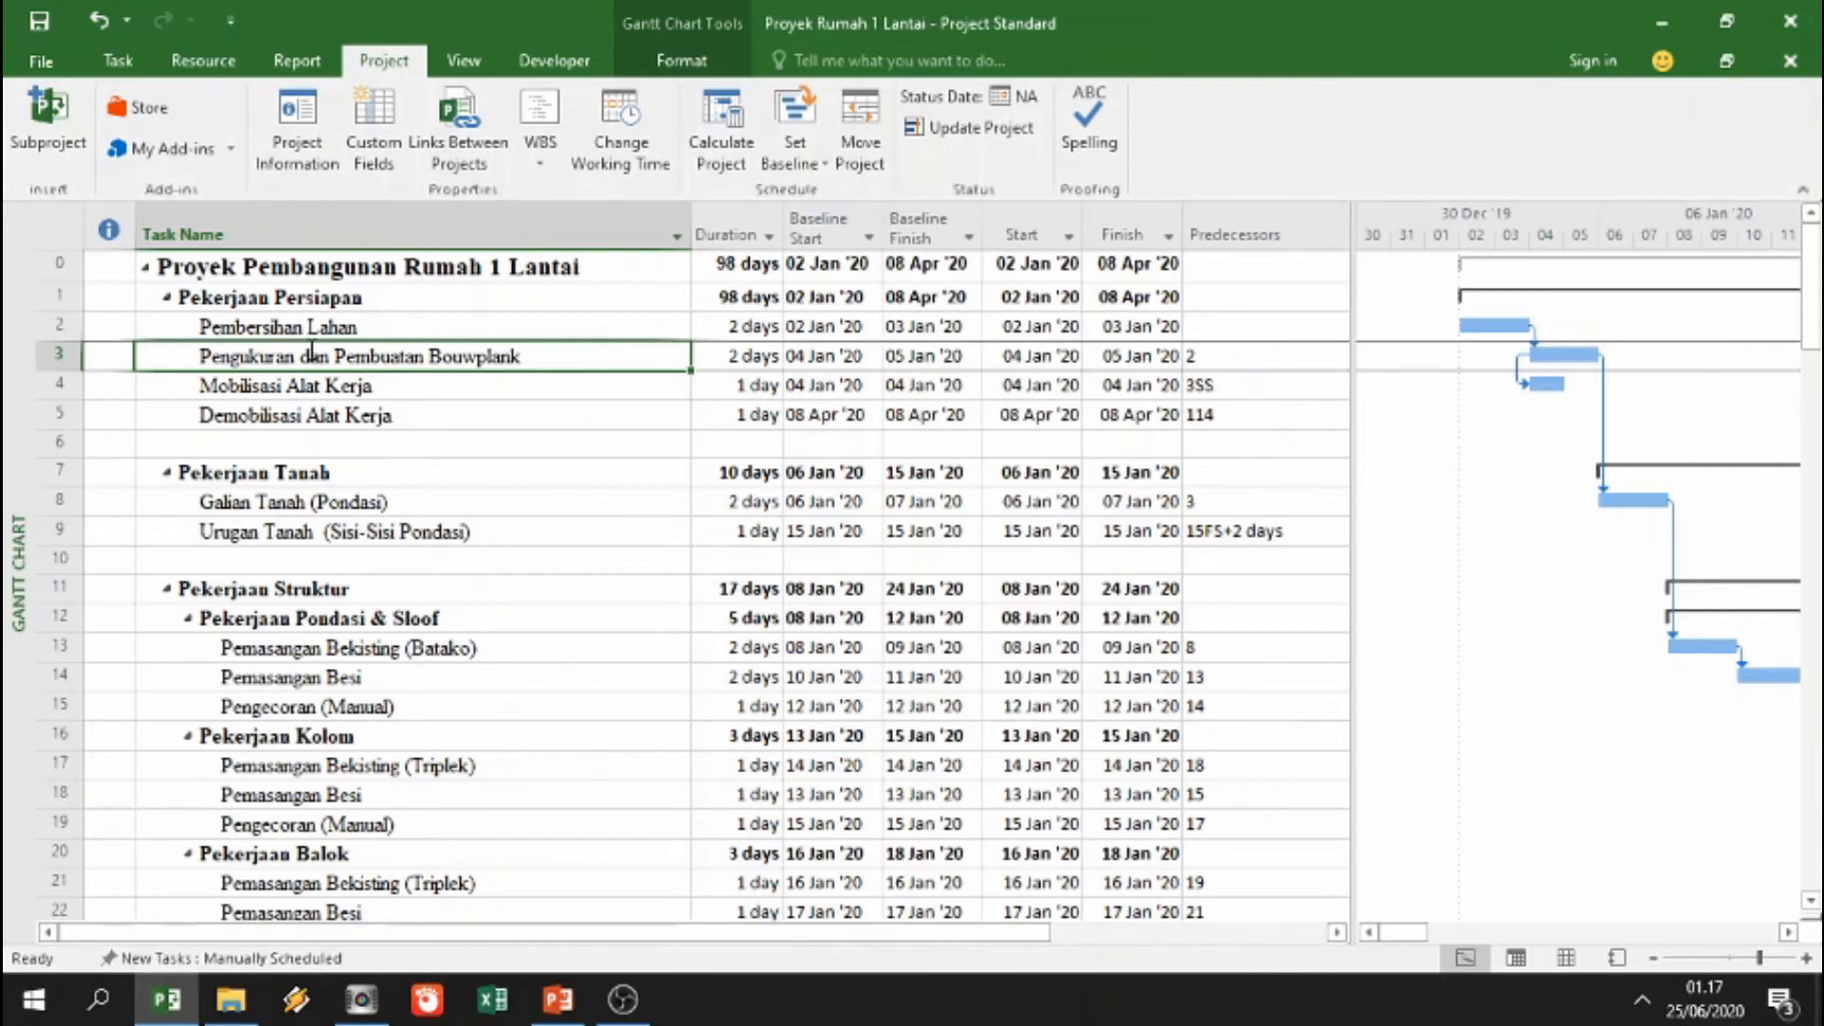
{"action": "double_click", "coordinate": [359, 359]}
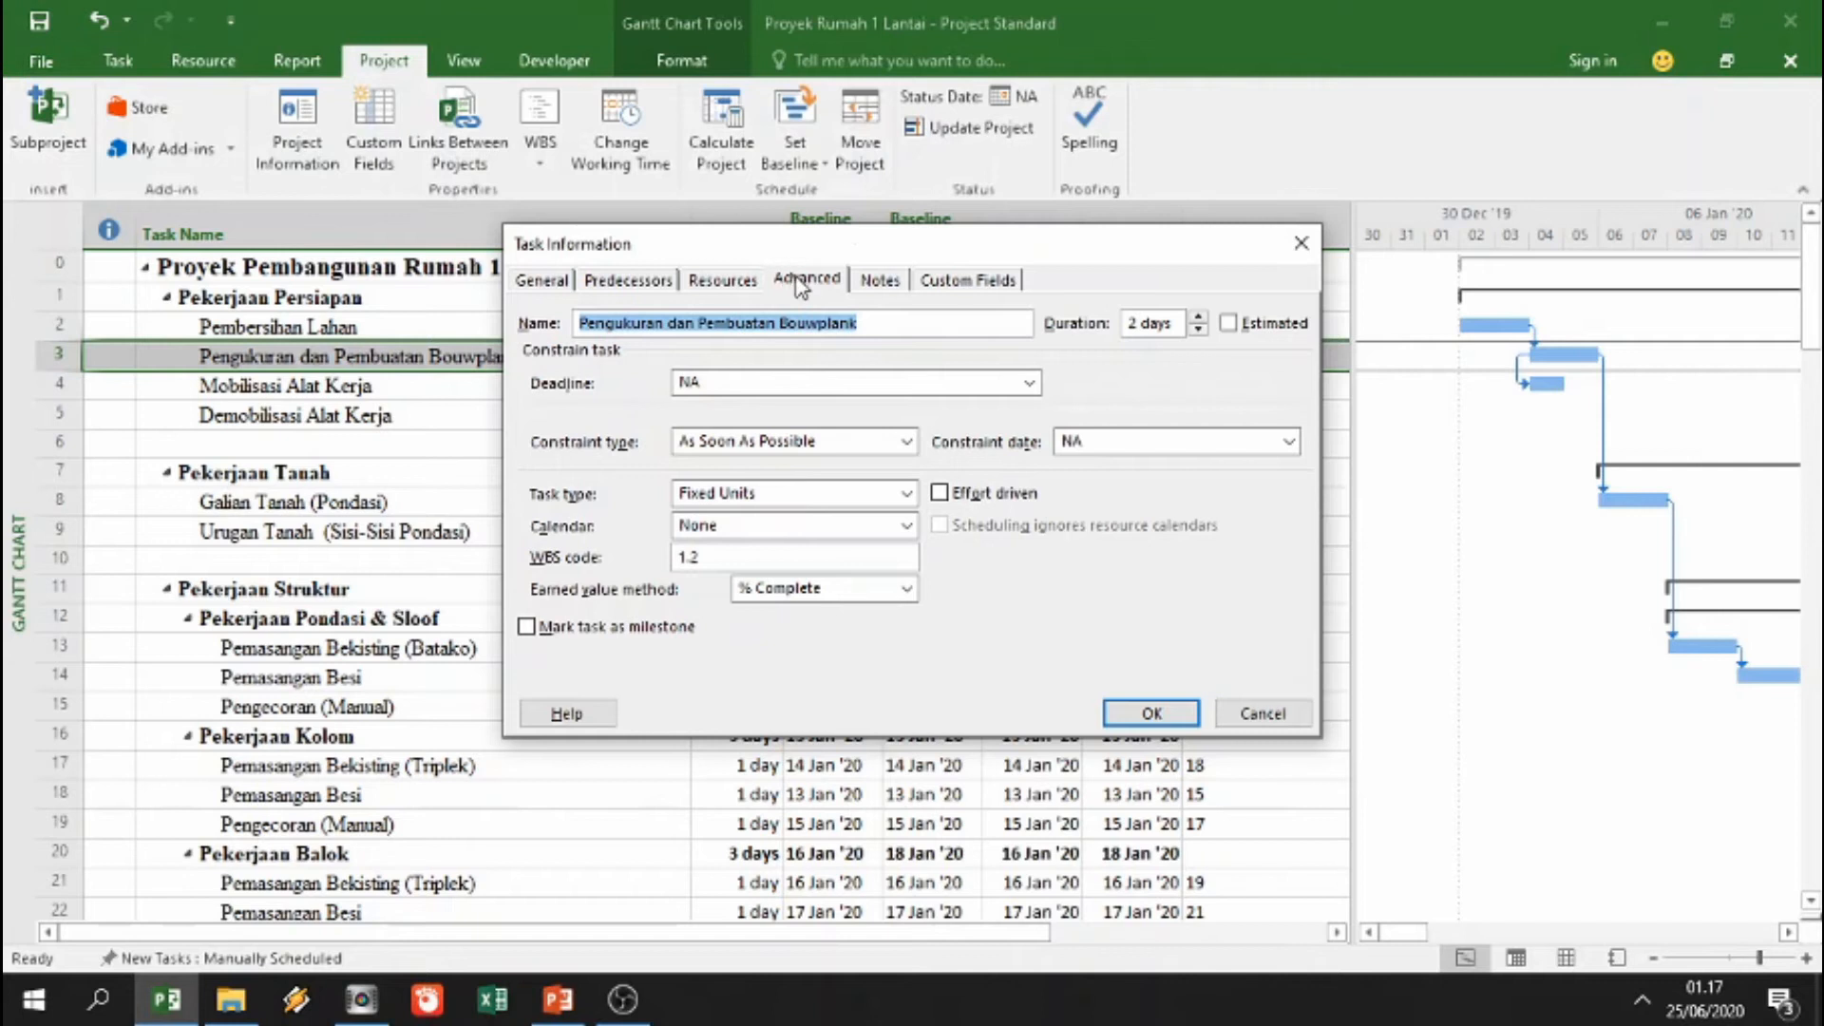
{"action": "left_click_drag", "start_coordinate": [873, 246], "coordinate": [938, 435]}
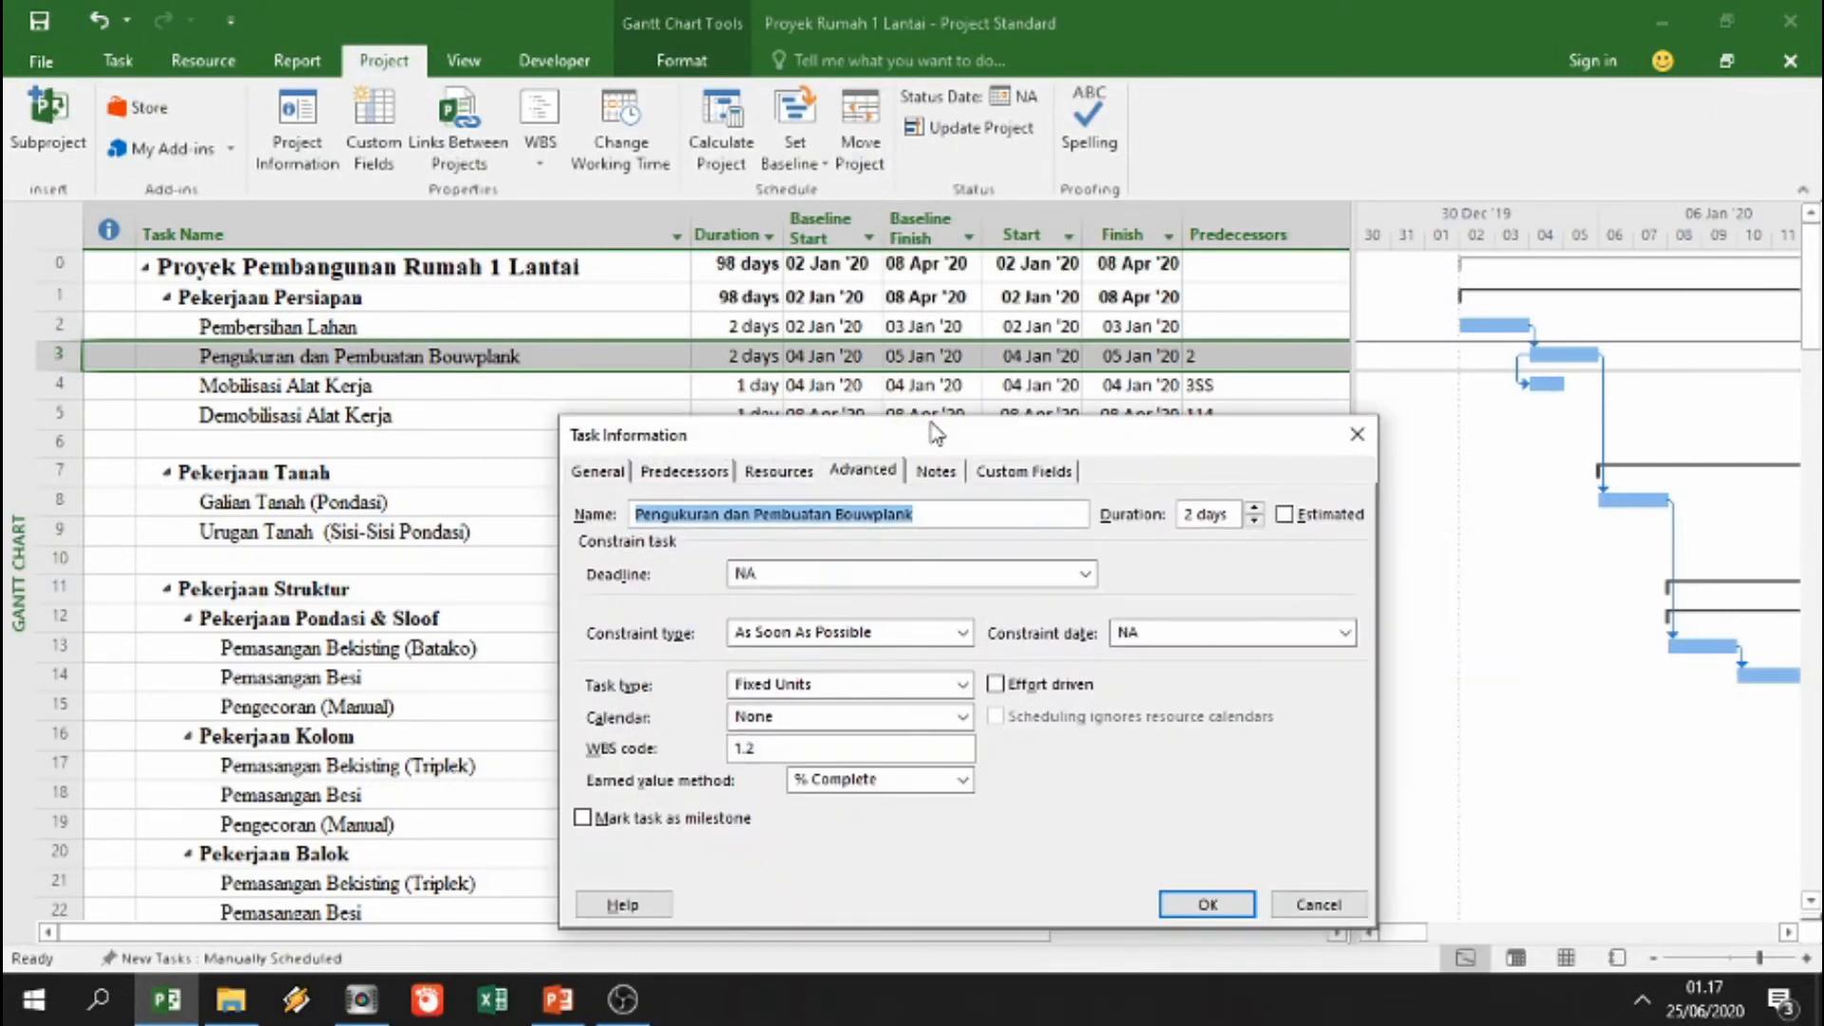
{"action": "left_click", "coordinate": [816, 634]}
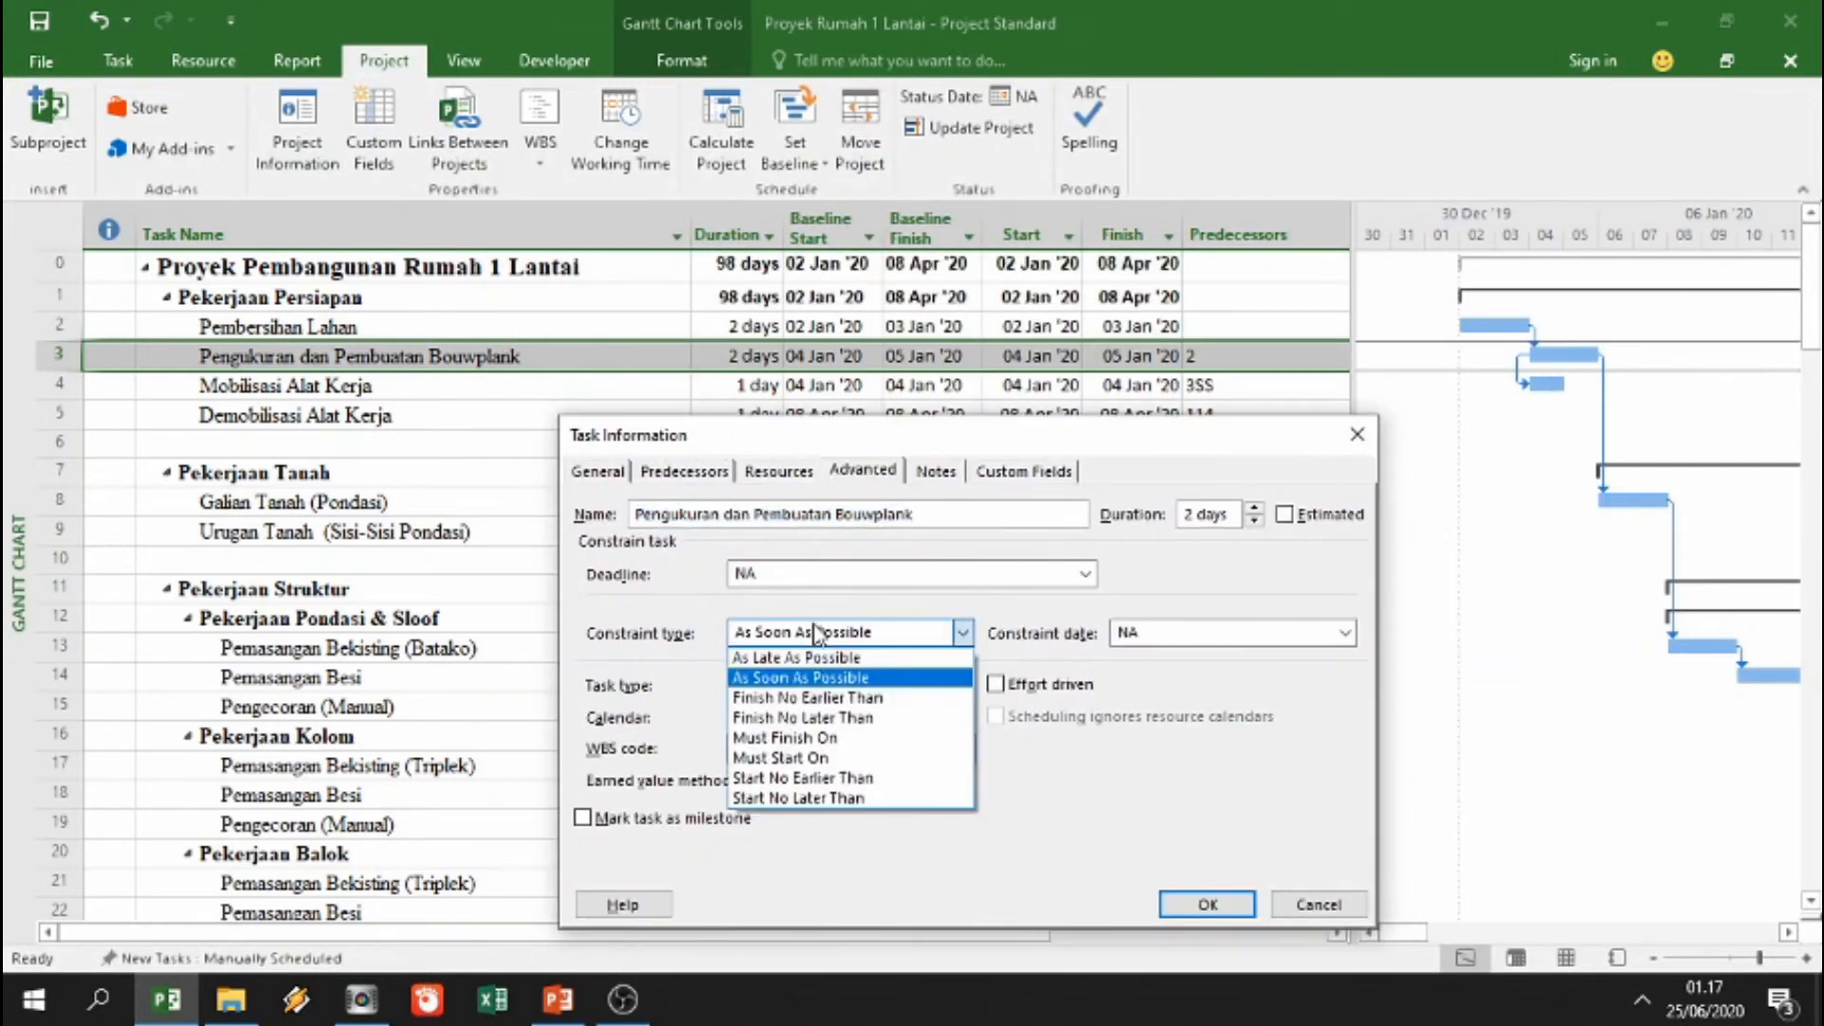
{"action": "left_click", "coordinate": [819, 700]}
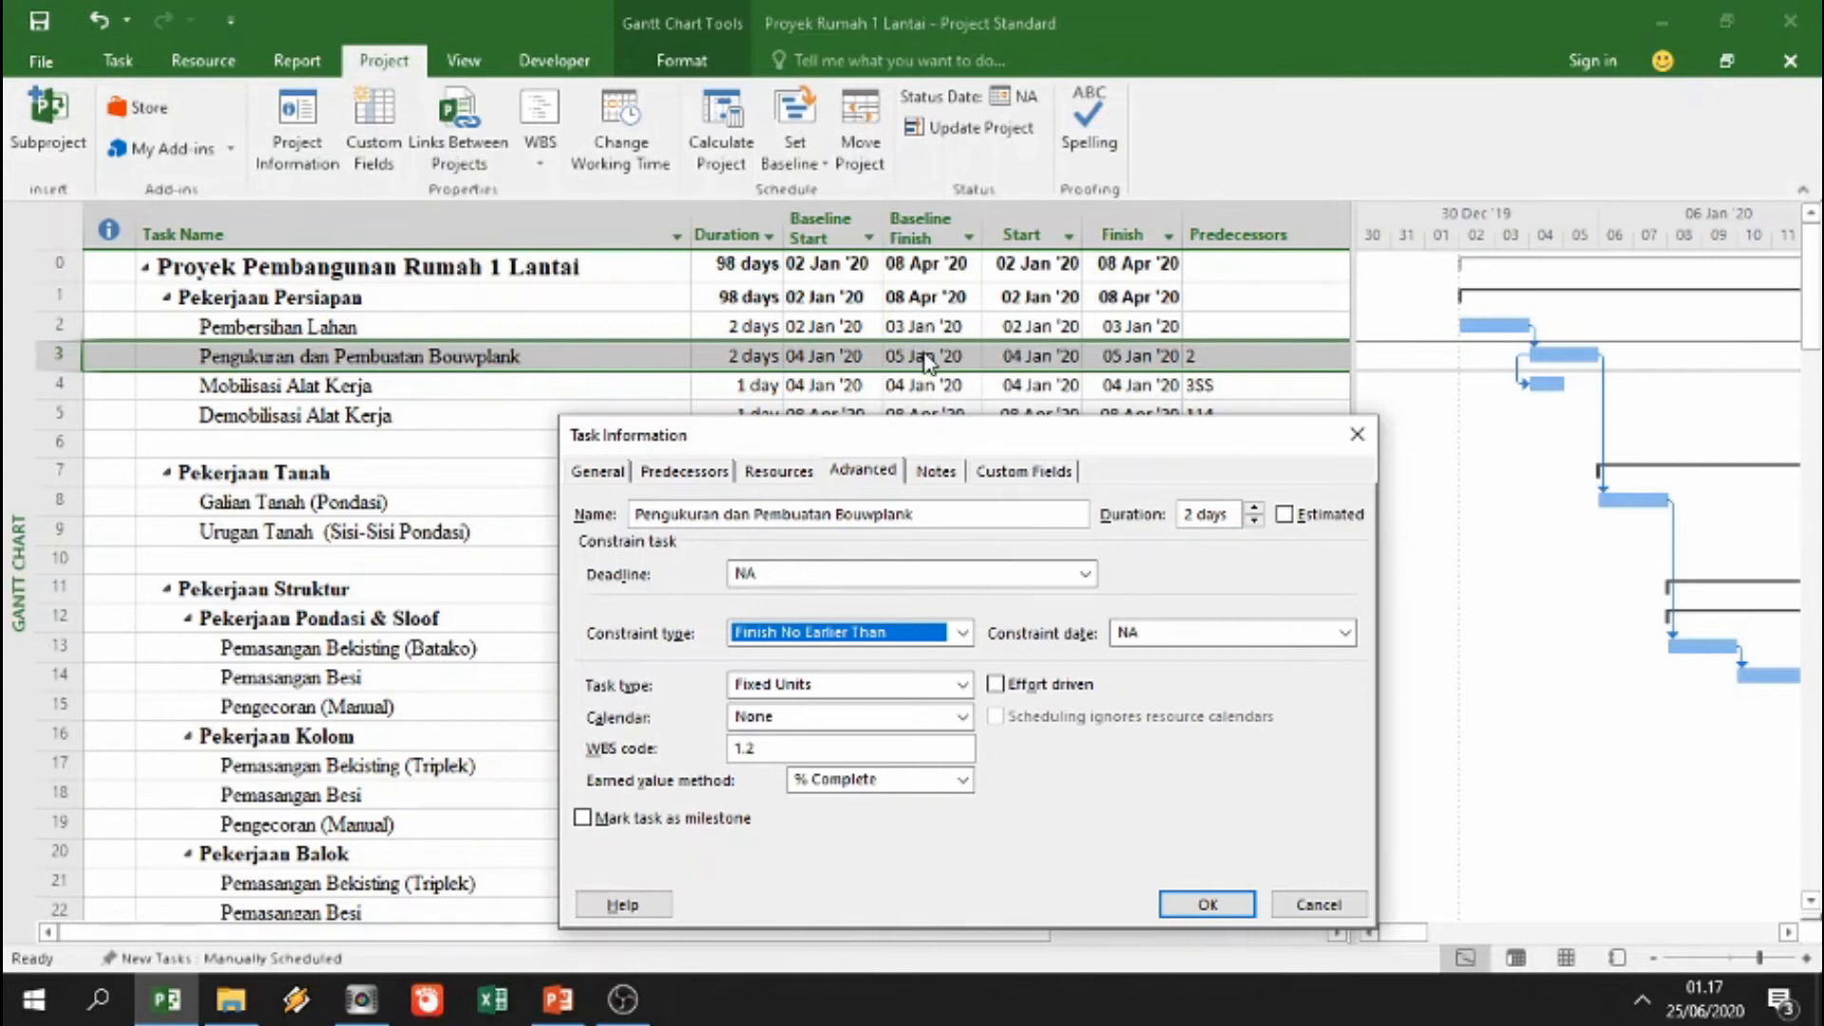
Step: Set the constraint date of Pengukuran dan Pembuatan Bouwplank to 05 Jan '20 and apply the task information
{"action": "left_click", "coordinate": [1211, 632]}
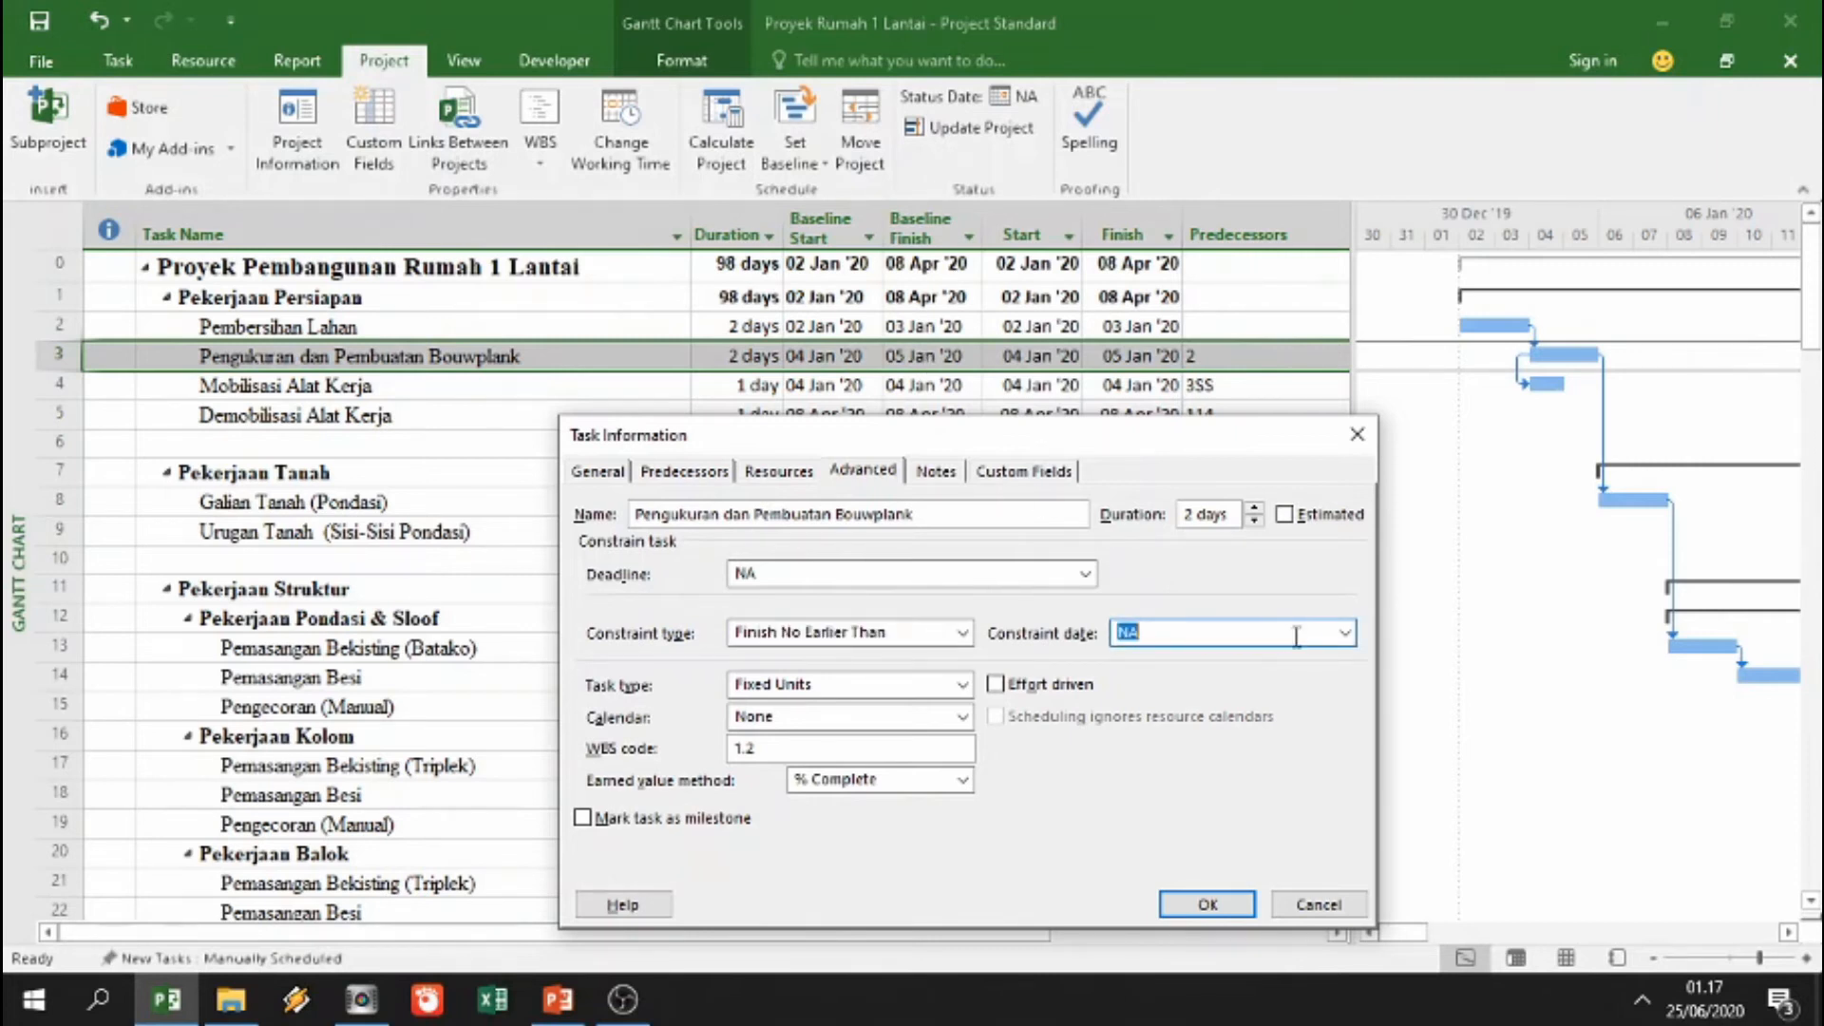
{"action": "left_click", "coordinate": [1345, 633]}
{"action": "left_click", "coordinate": [1072, 663]}
{"action": "left_click", "coordinate": [1071, 662]}
{"action": "left_click", "coordinate": [1071, 662]}
{"action": "left_click", "coordinate": [1071, 662]}
{"action": "left_click", "coordinate": [1072, 662]}
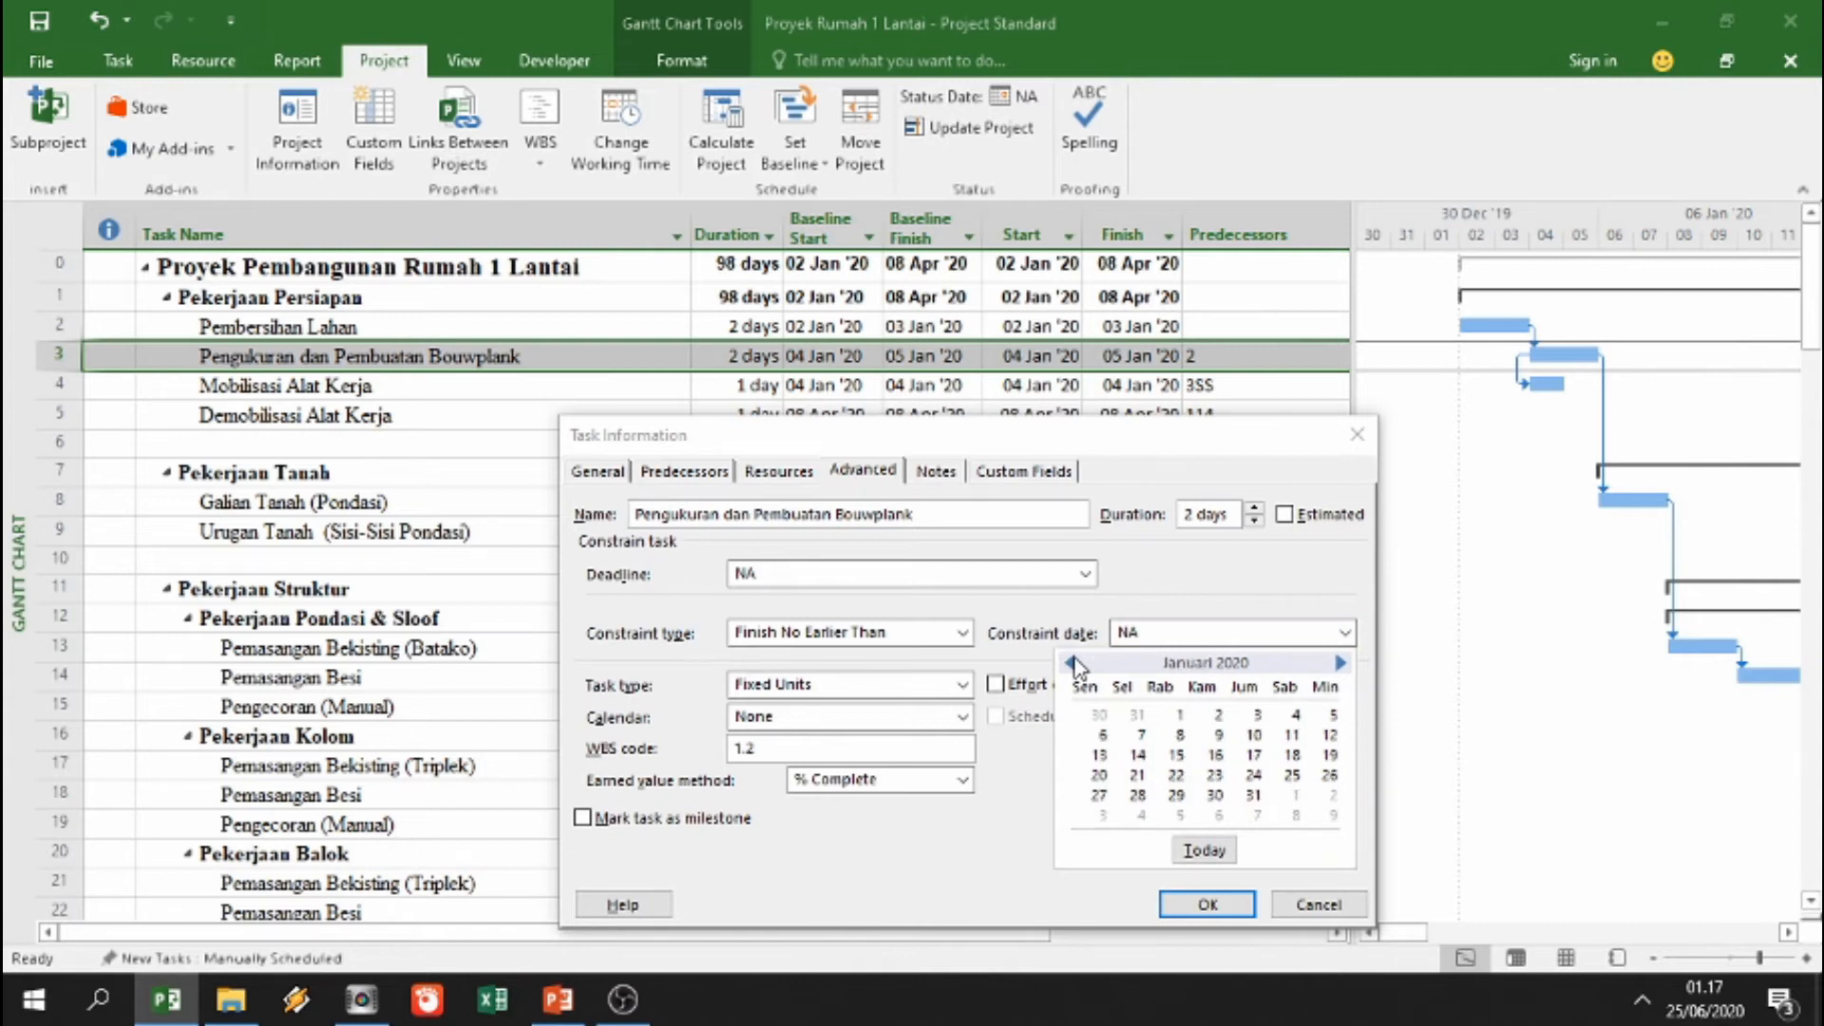
{"action": "left_click", "coordinate": [1335, 717]}
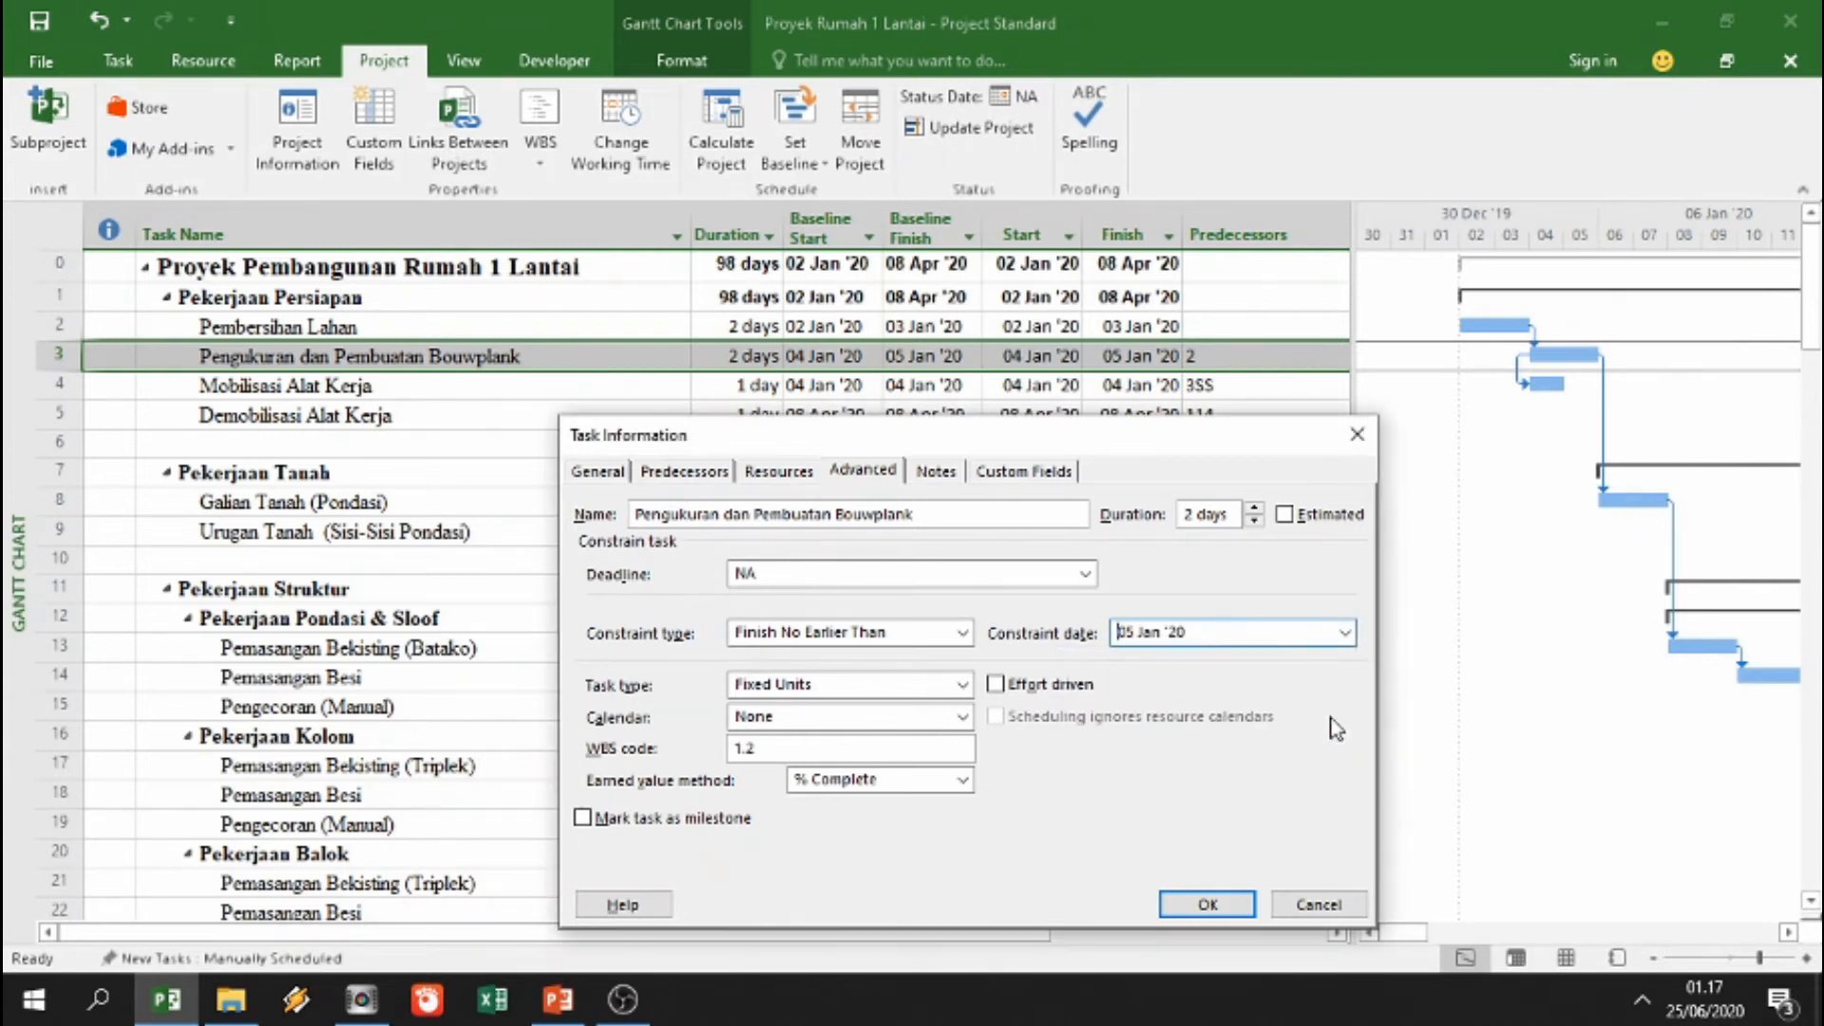
{"action": "left_click", "coordinate": [1209, 904]}
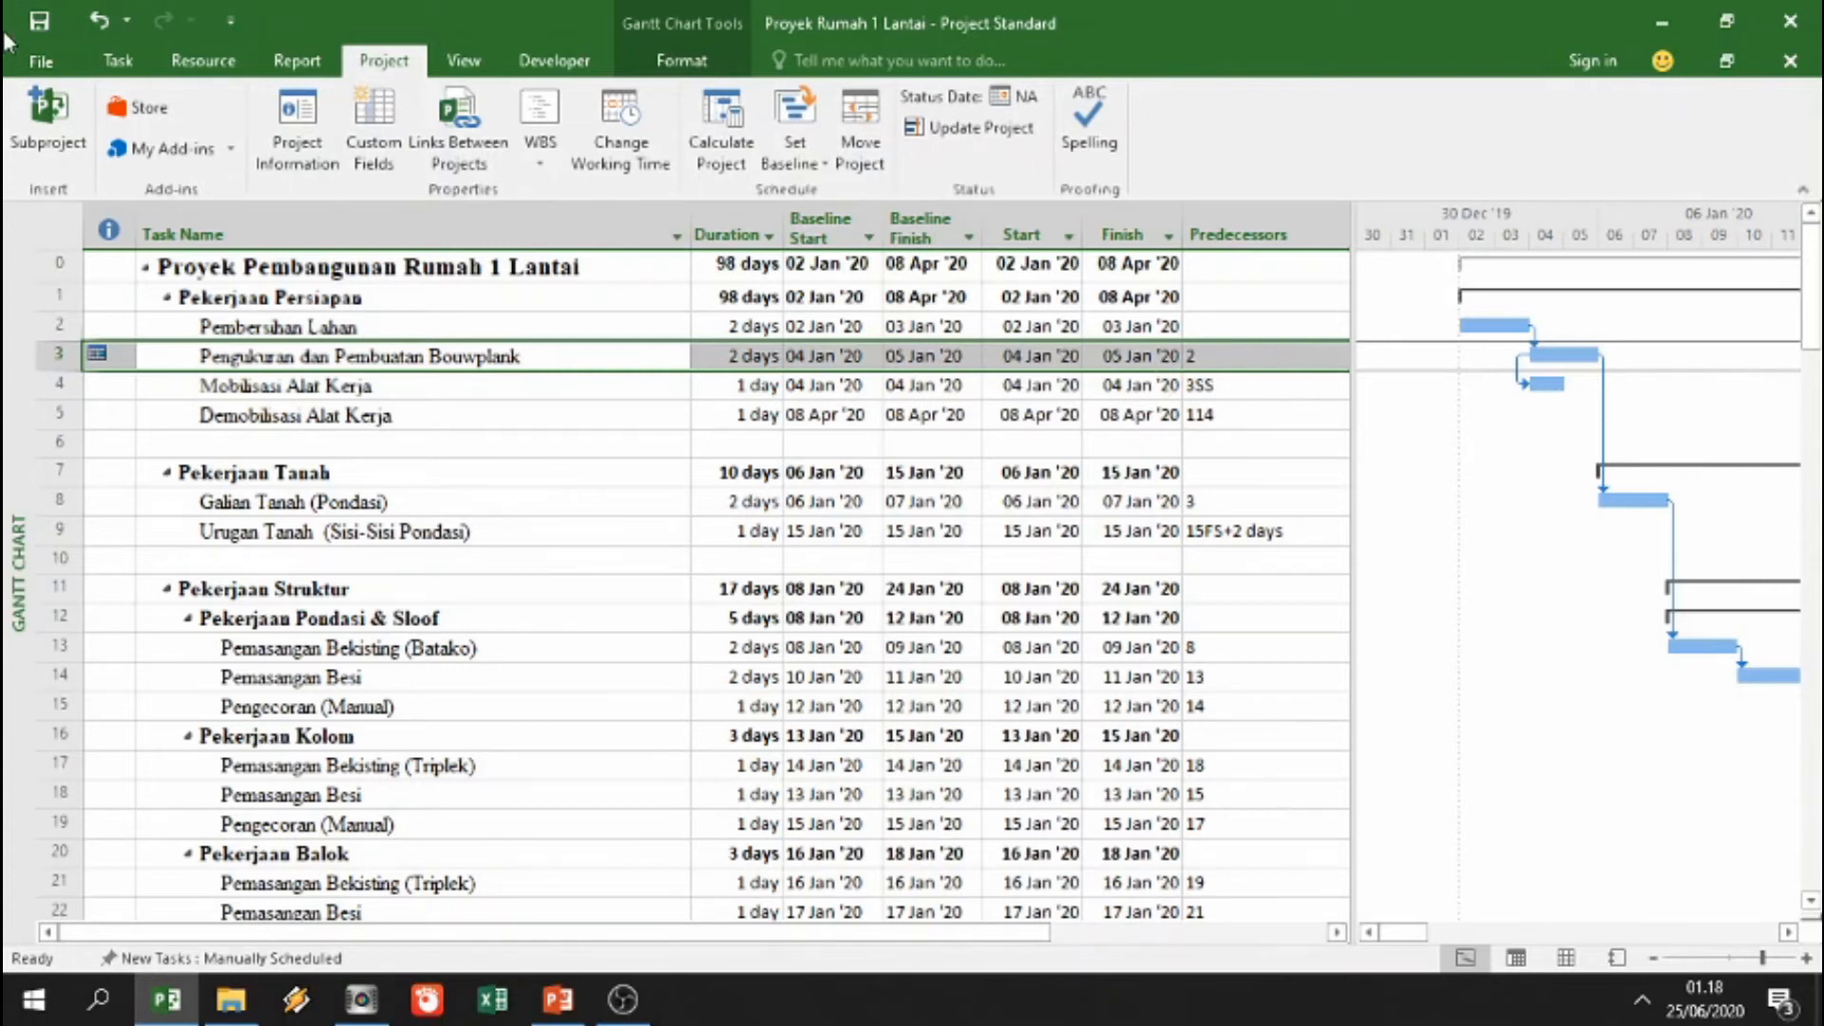
Step: Show the Task Details Form below the Gantt chart for the subtask Pembersihan Lahan
{"action": "left_click", "coordinate": [119, 62]}
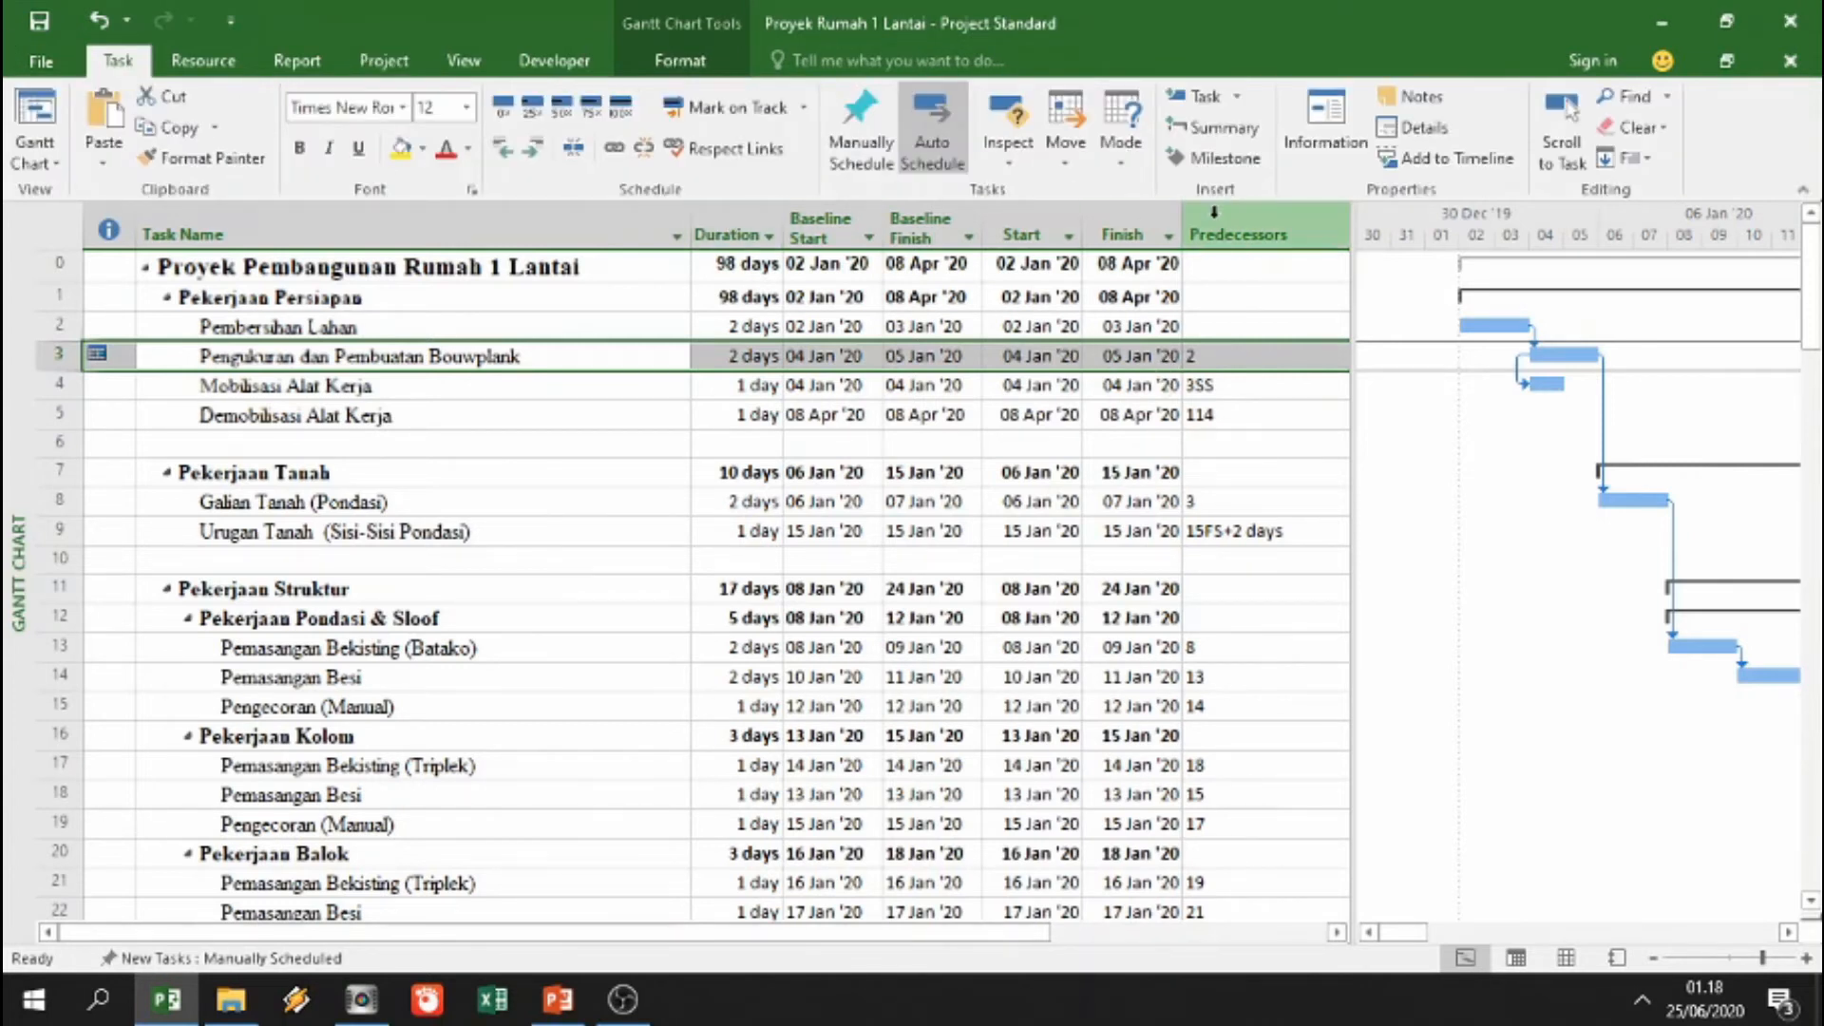
{"action": "left_click", "coordinate": [1420, 129]}
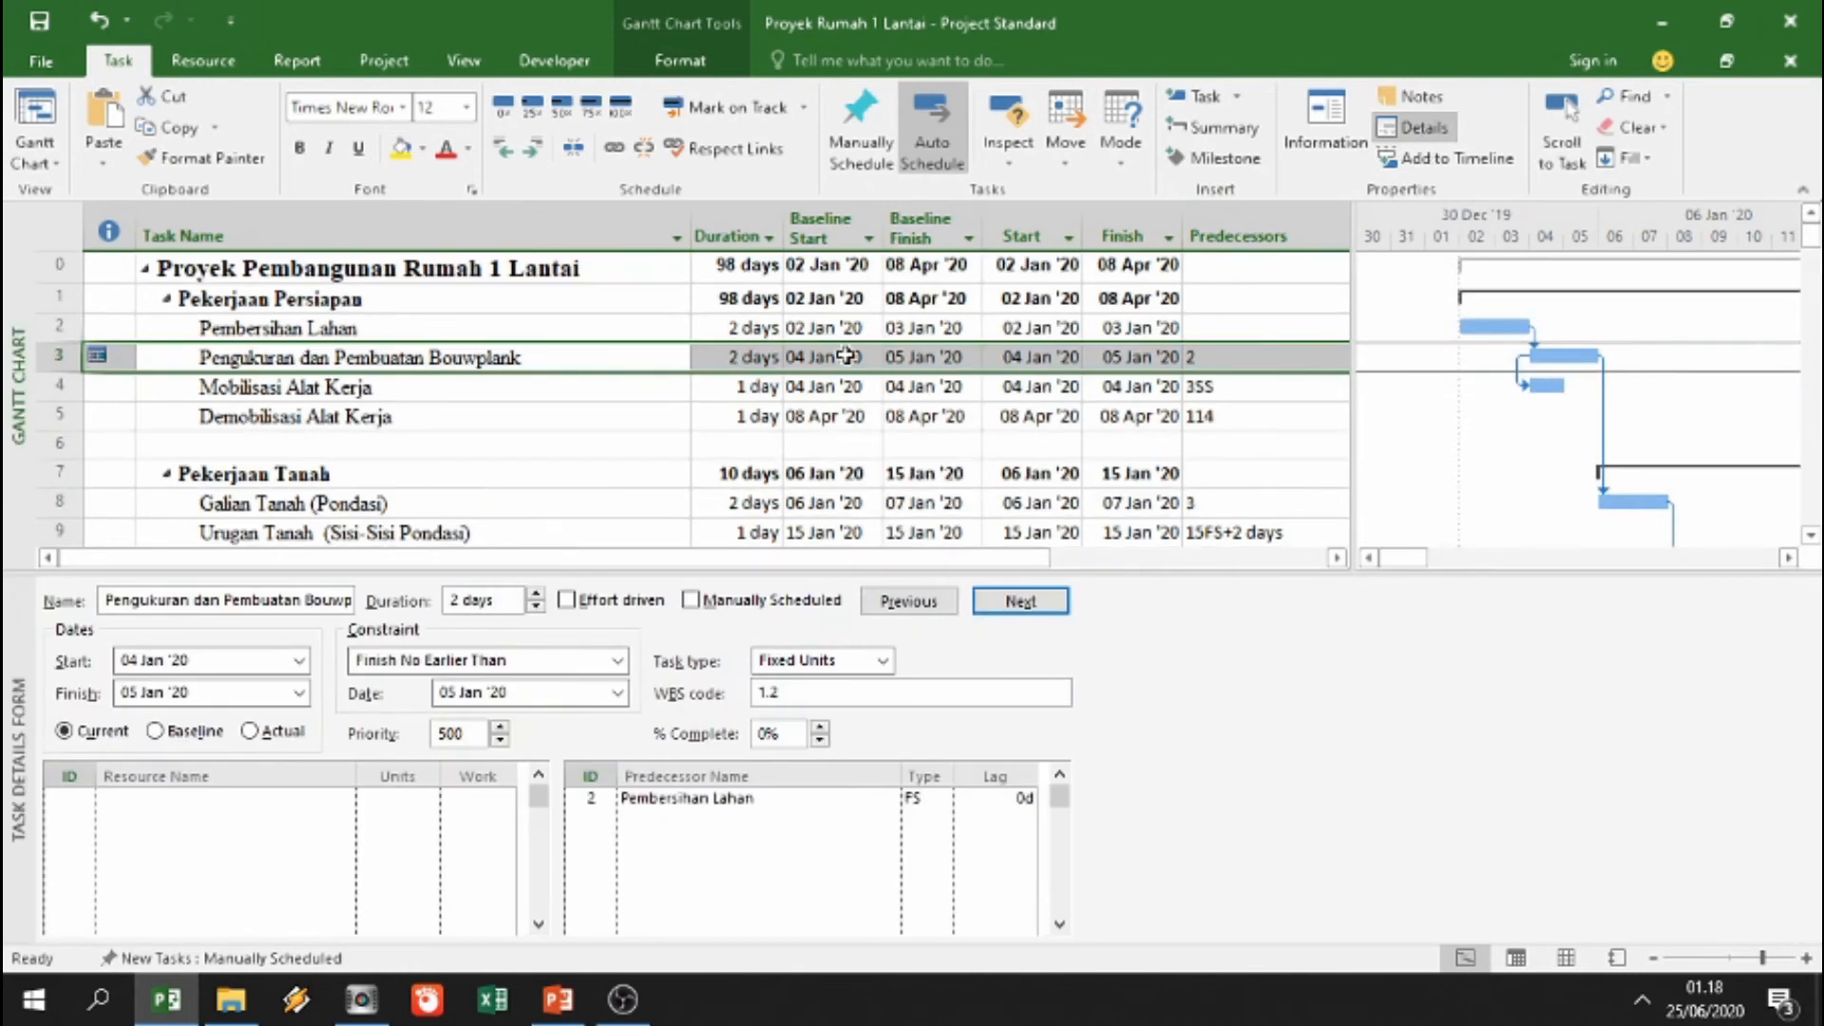
{"action": "left_click", "coordinate": [310, 329]}
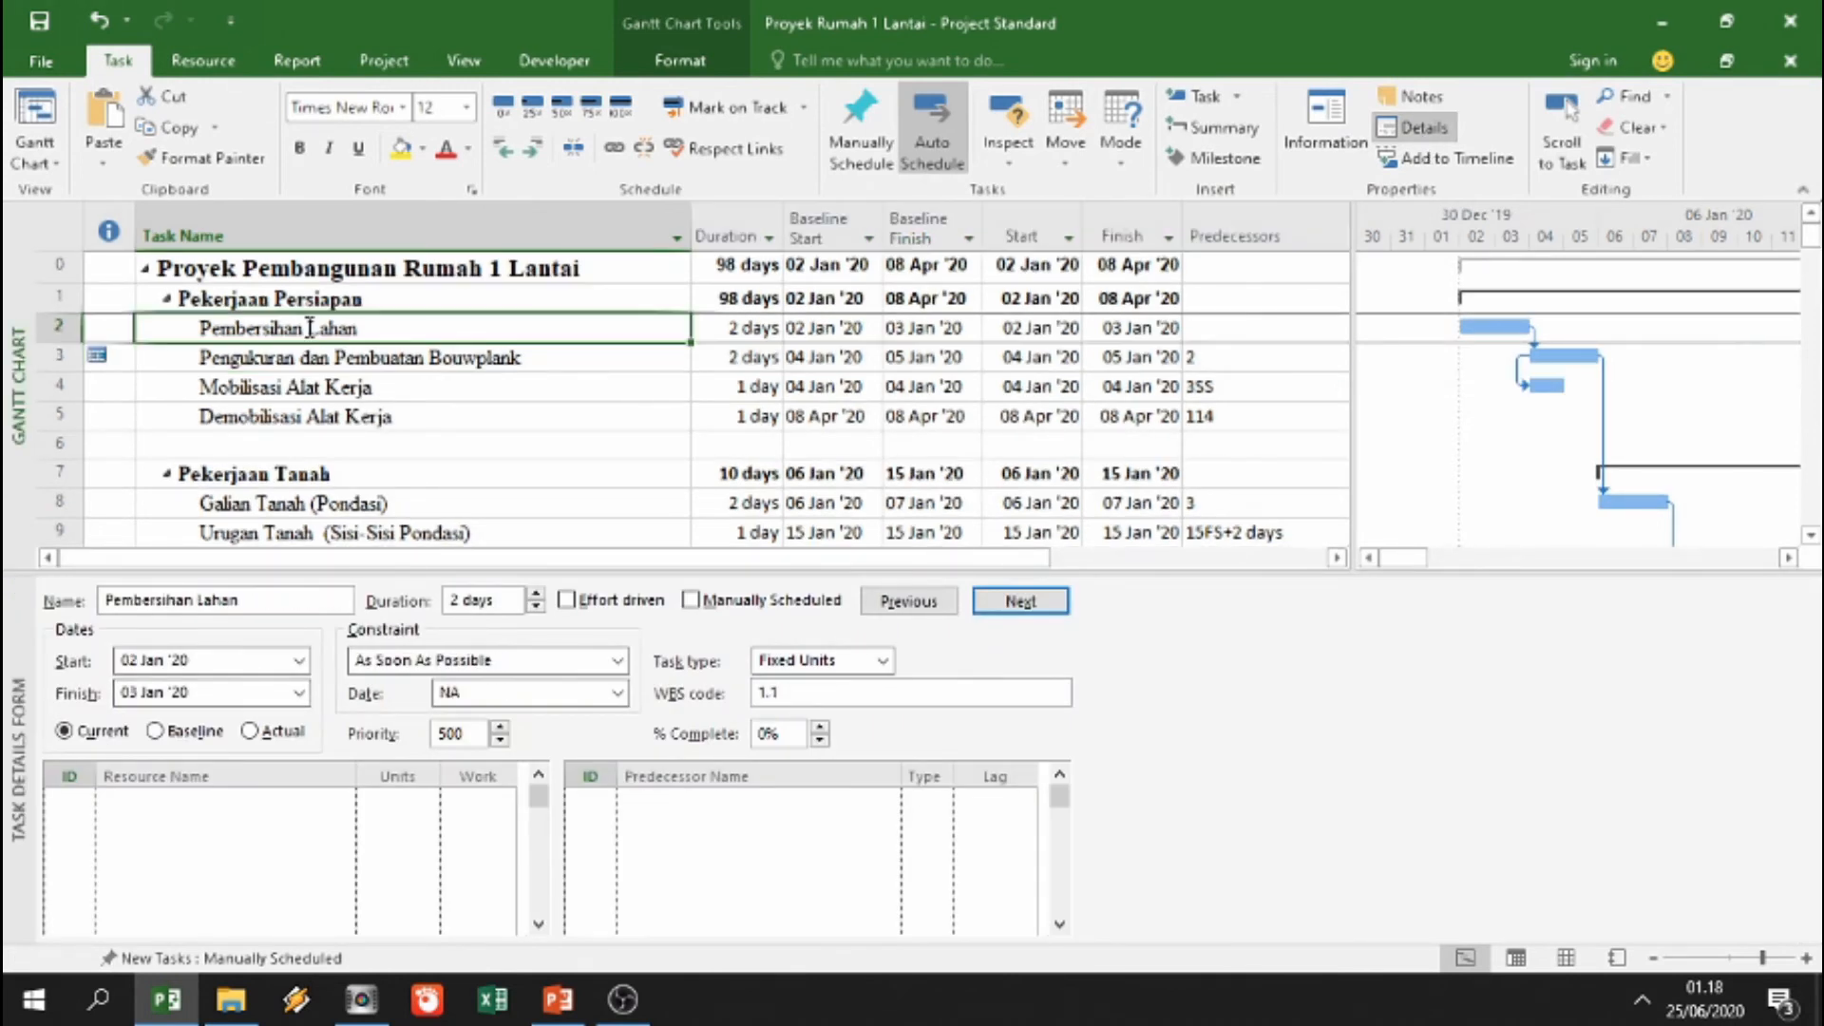
Step: Set the actual start date of Pembersihan Lahan to 02 Jan '20 in the Task Details Form
{"action": "left_click", "coordinate": [288, 734]}
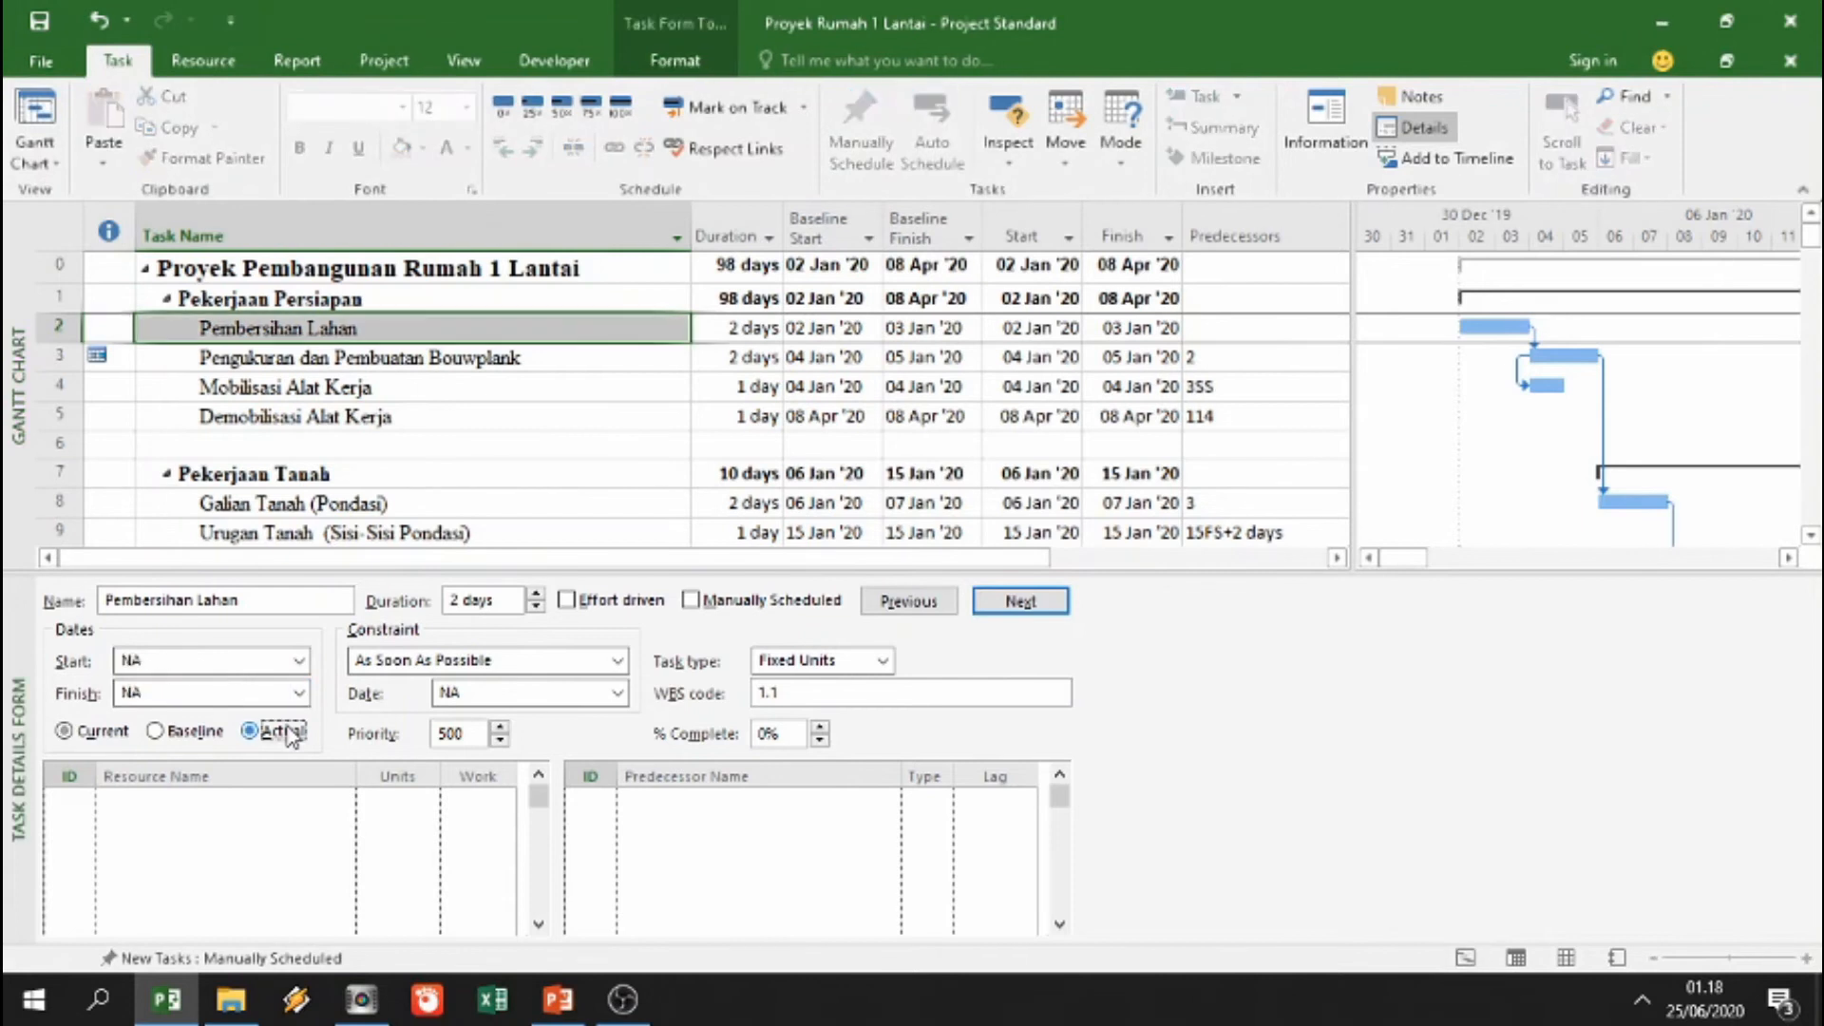
{"action": "left_click", "coordinate": [300, 660]}
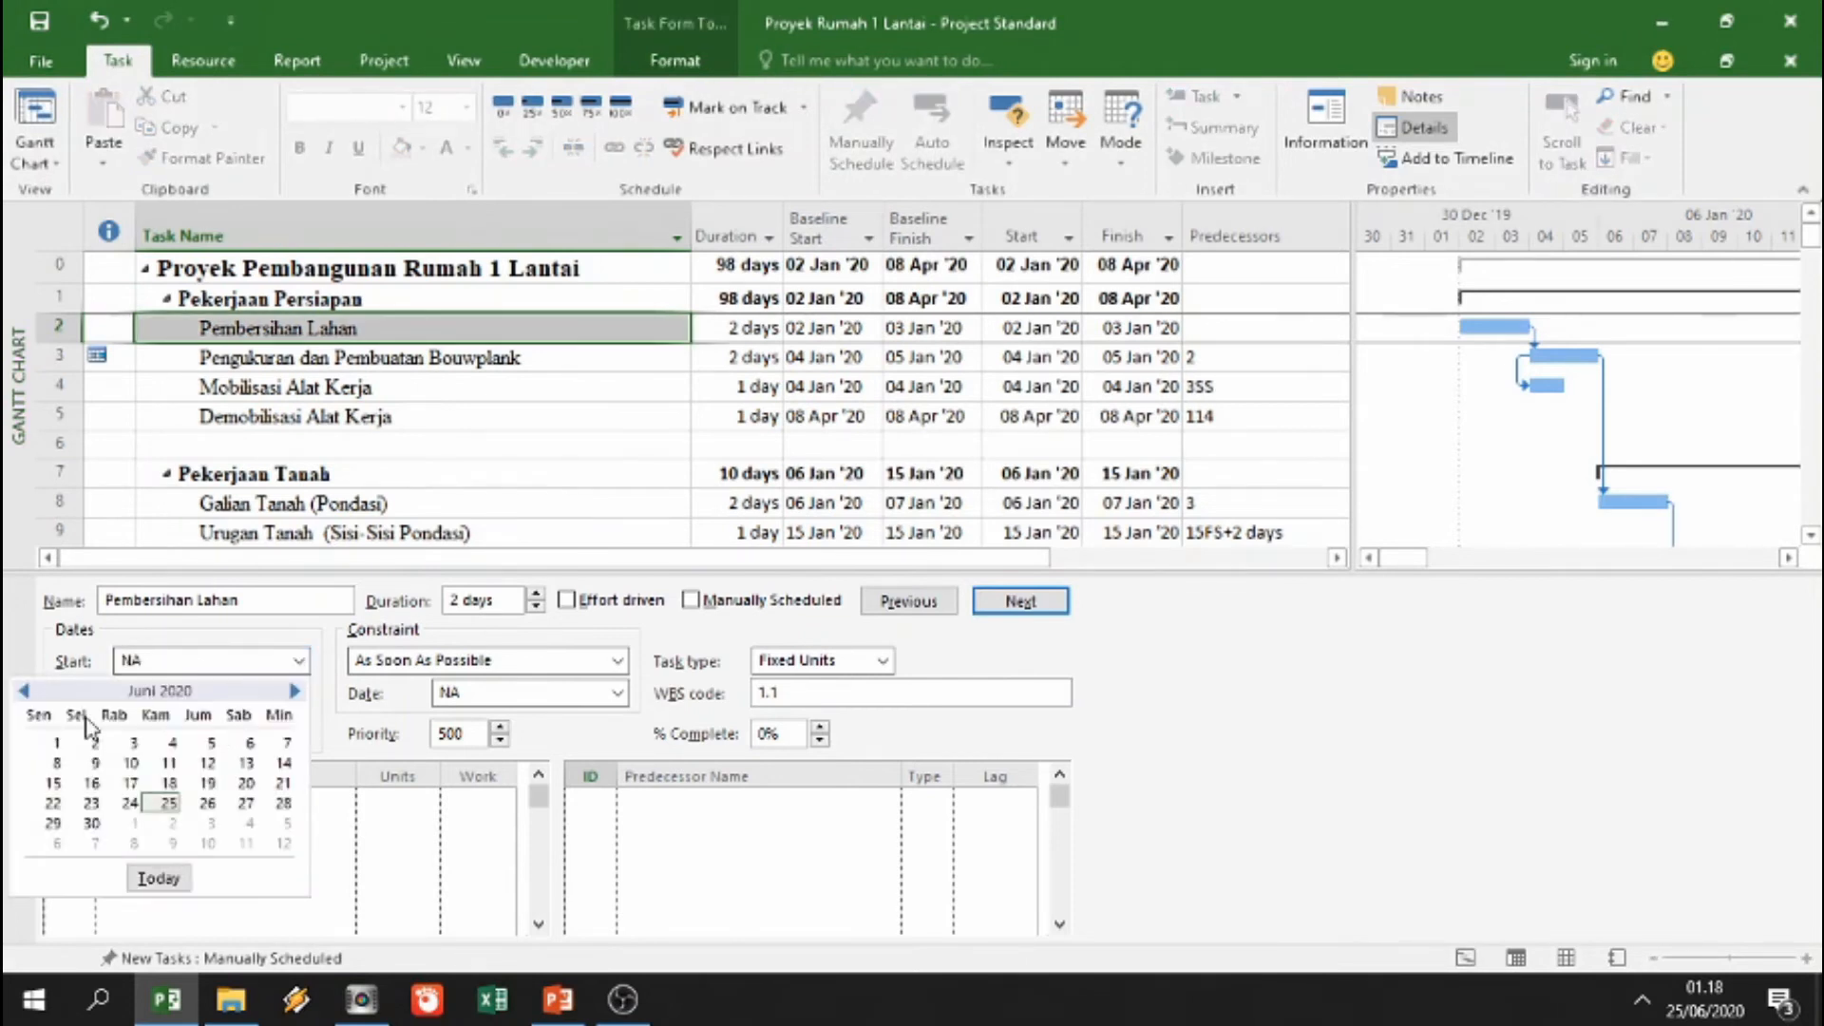
{"action": "left_click", "coordinate": [23, 692]}
{"action": "left_click", "coordinate": [22, 692]}
{"action": "left_click", "coordinate": [23, 691]}
{"action": "left_click", "coordinate": [23, 692]}
{"action": "left_click", "coordinate": [23, 691]}
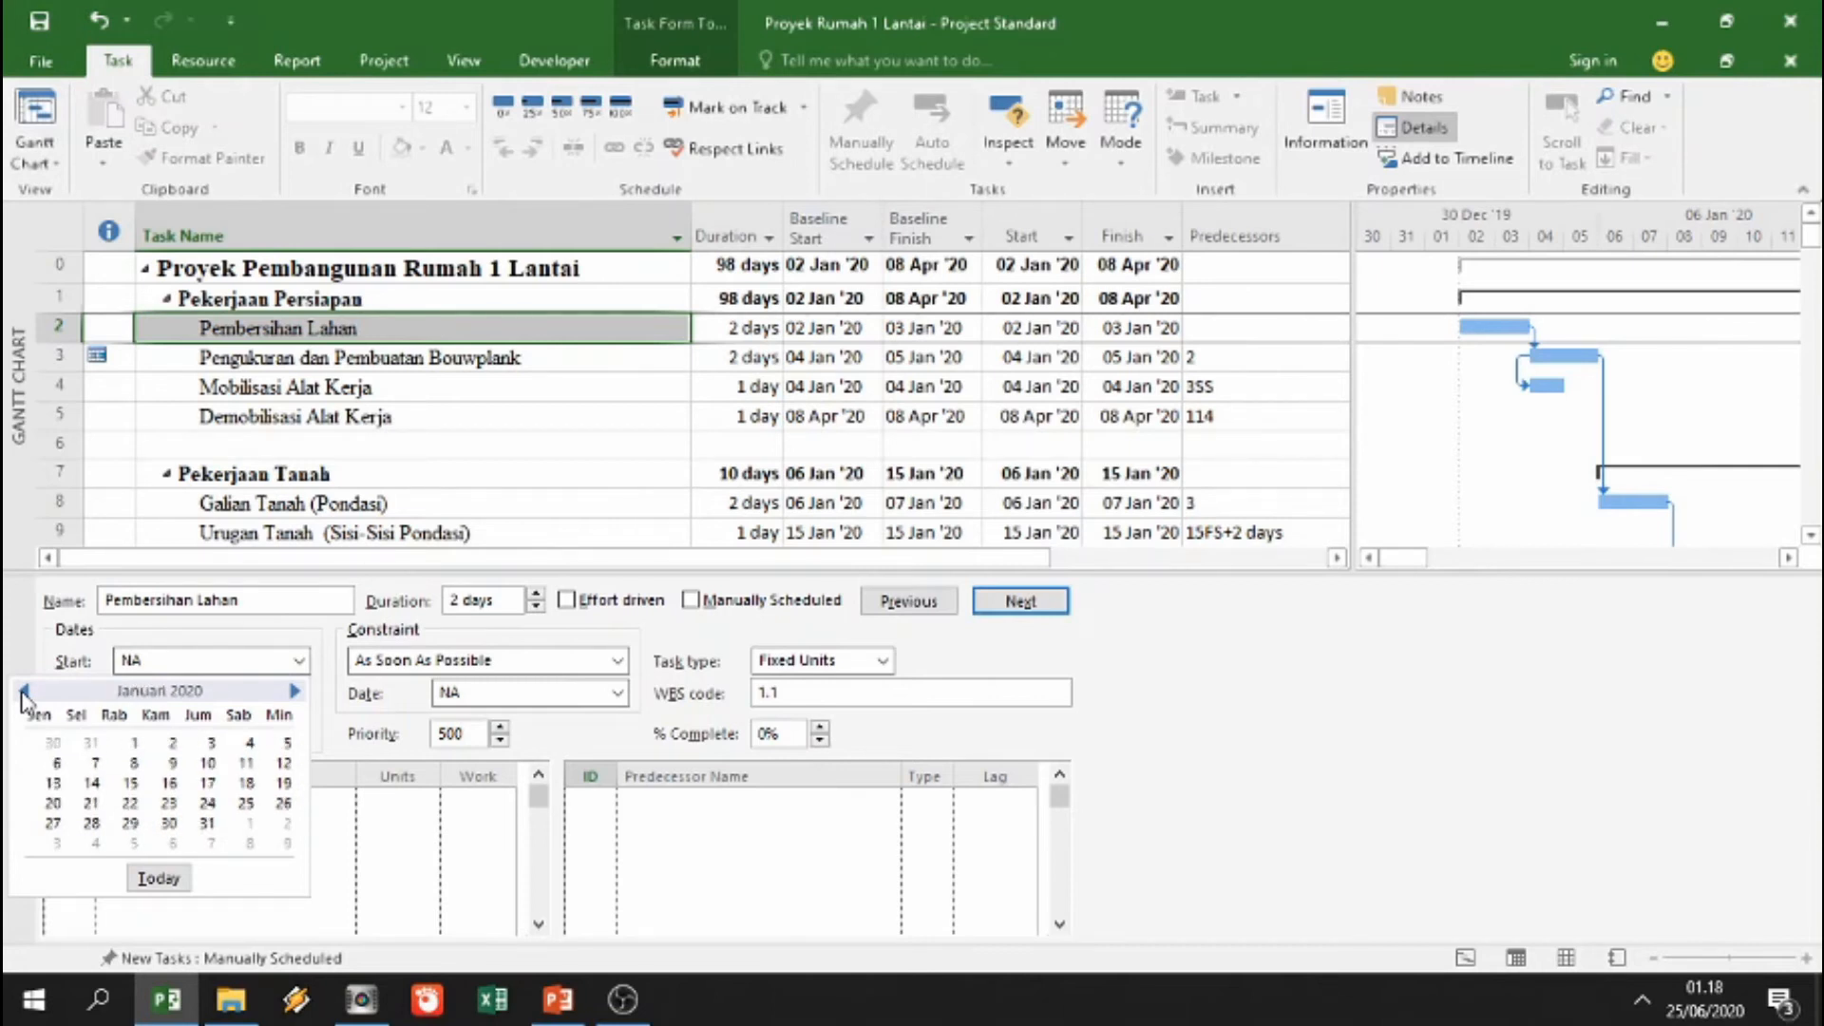
{"action": "left_click", "coordinate": [167, 741]}
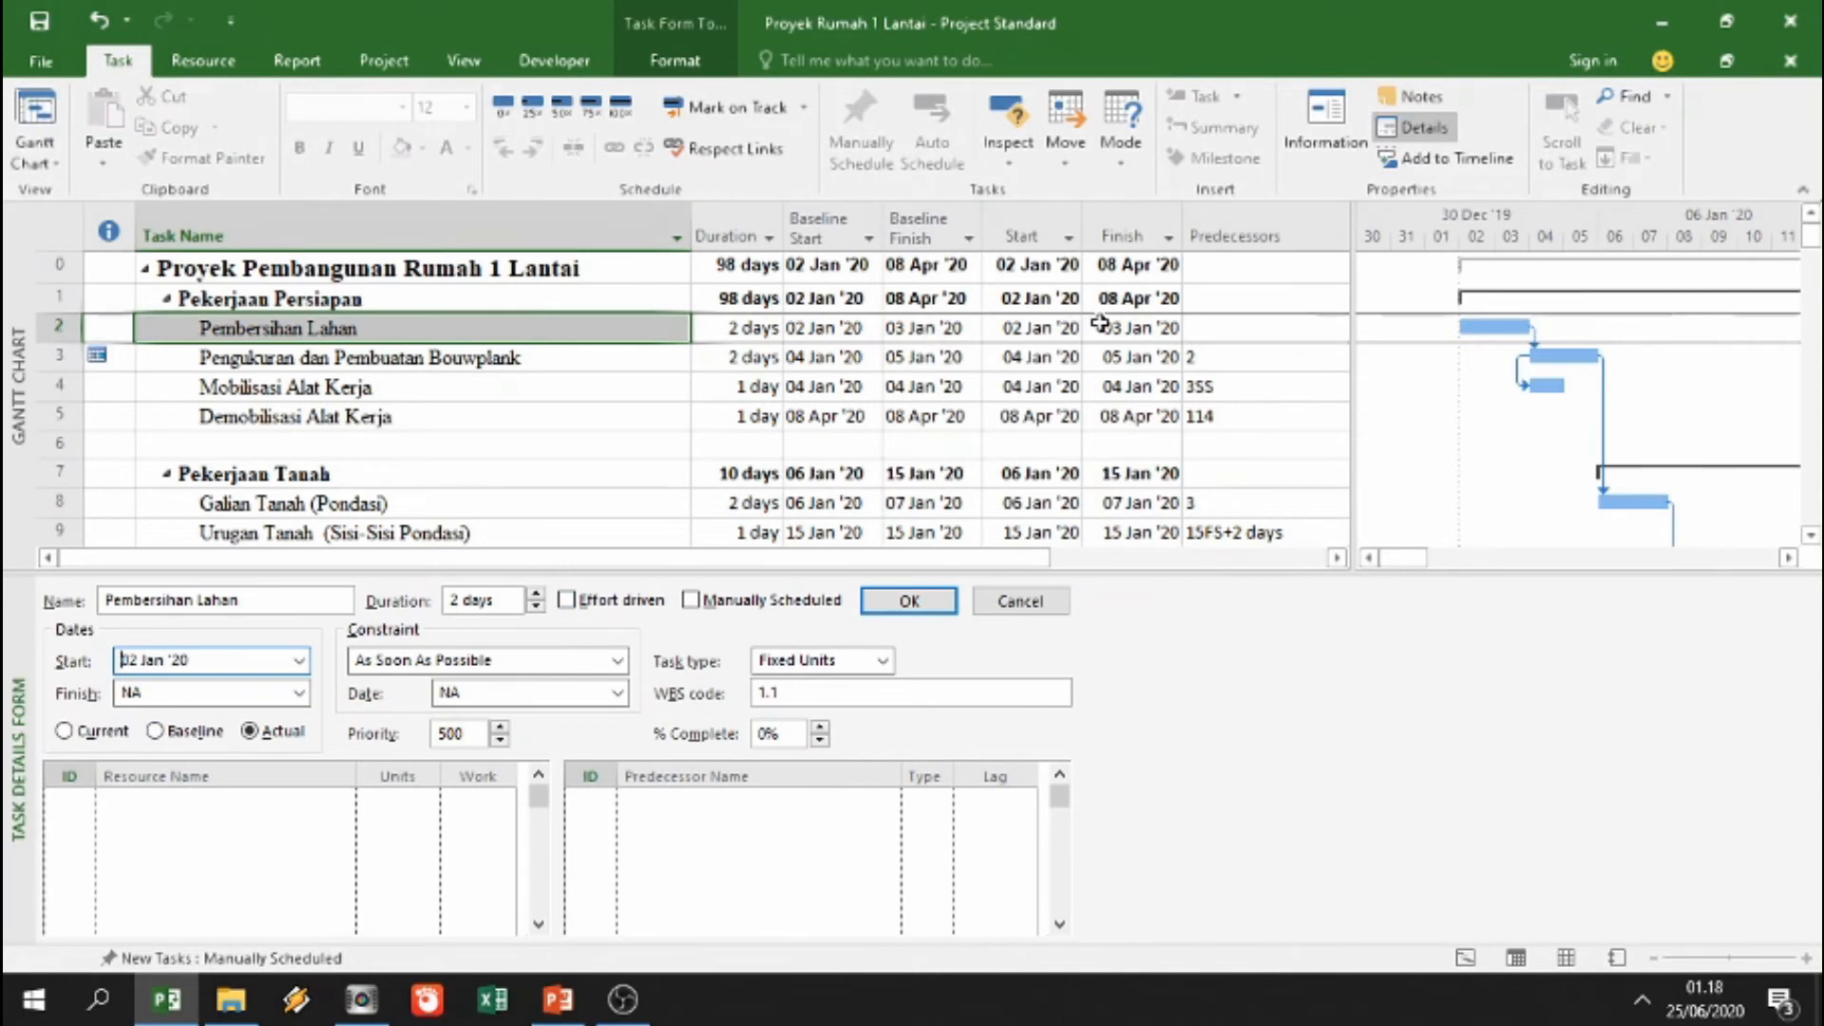
Step: Set the actual finish date of Pembersihan Lahan to 04 Jan '20 and apply the actual dates
{"action": "left_click", "coordinate": [299, 693]}
{"action": "left_click", "coordinate": [25, 723]}
{"action": "left_click", "coordinate": [26, 723]}
{"action": "left_click", "coordinate": [25, 723]}
{"action": "left_click", "coordinate": [25, 723]}
{"action": "left_click", "coordinate": [26, 723]}
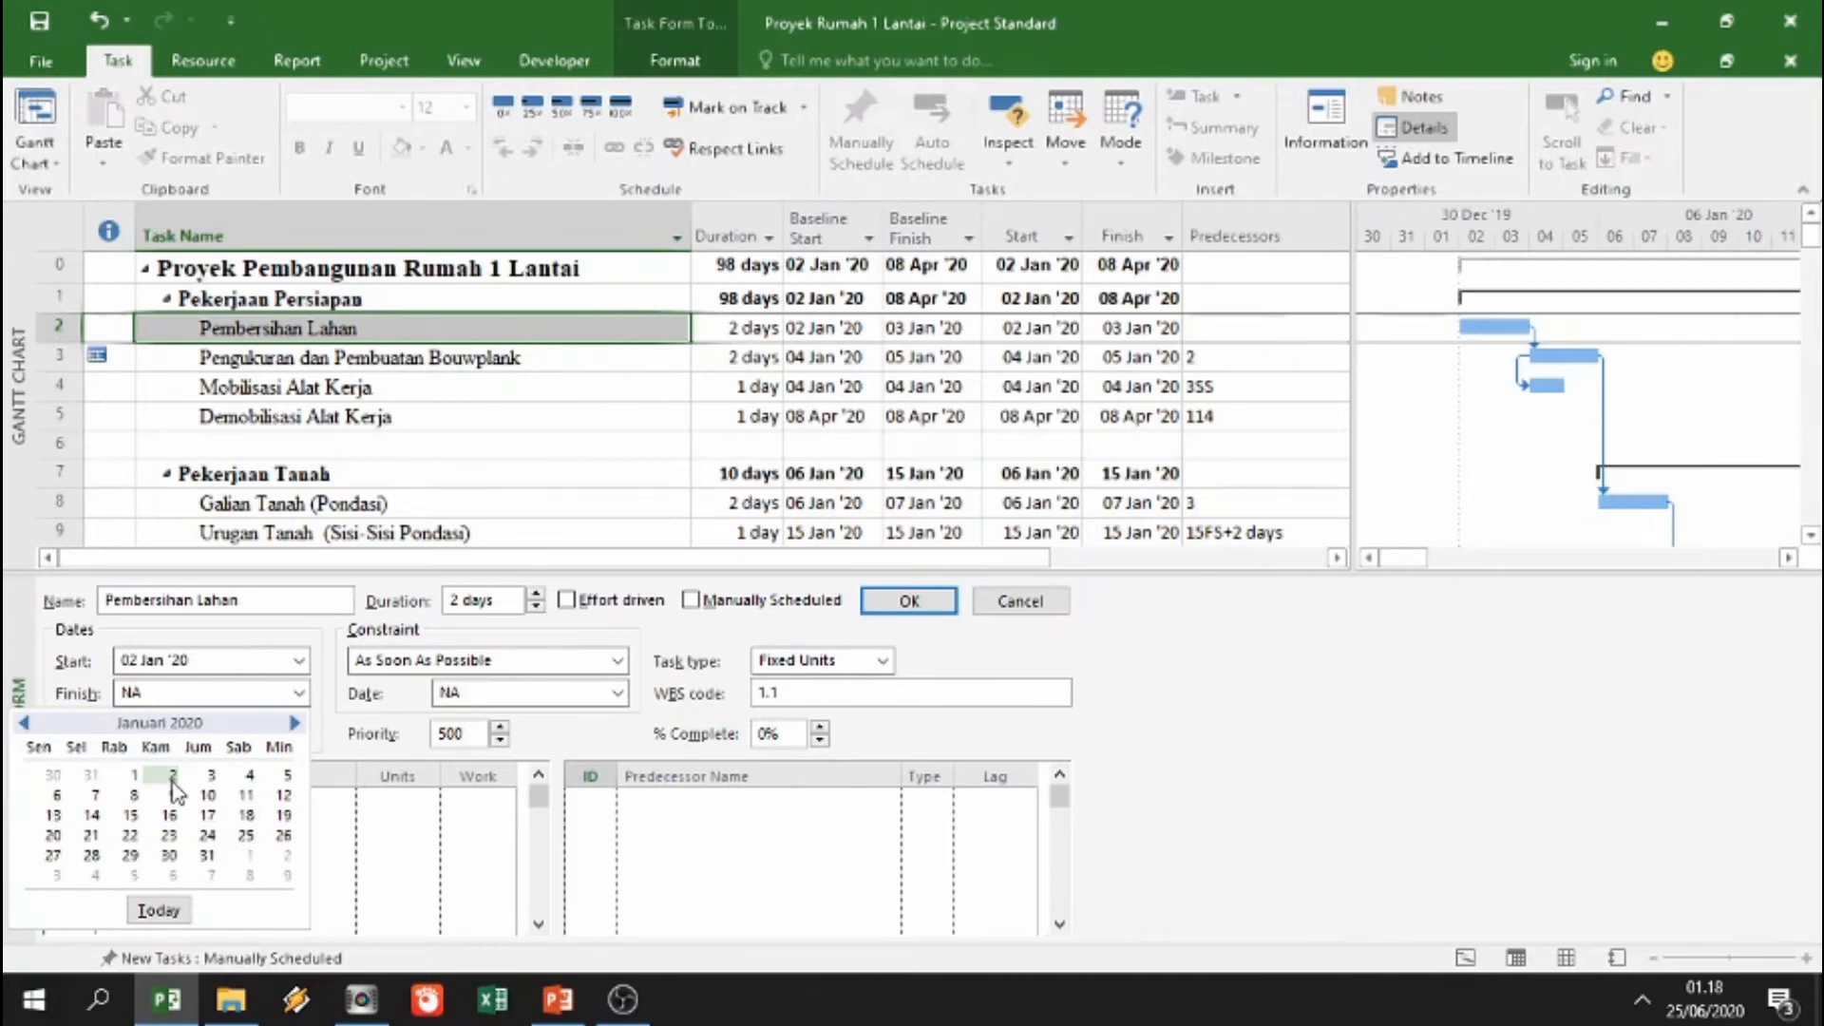
{"action": "left_click", "coordinate": [250, 777]}
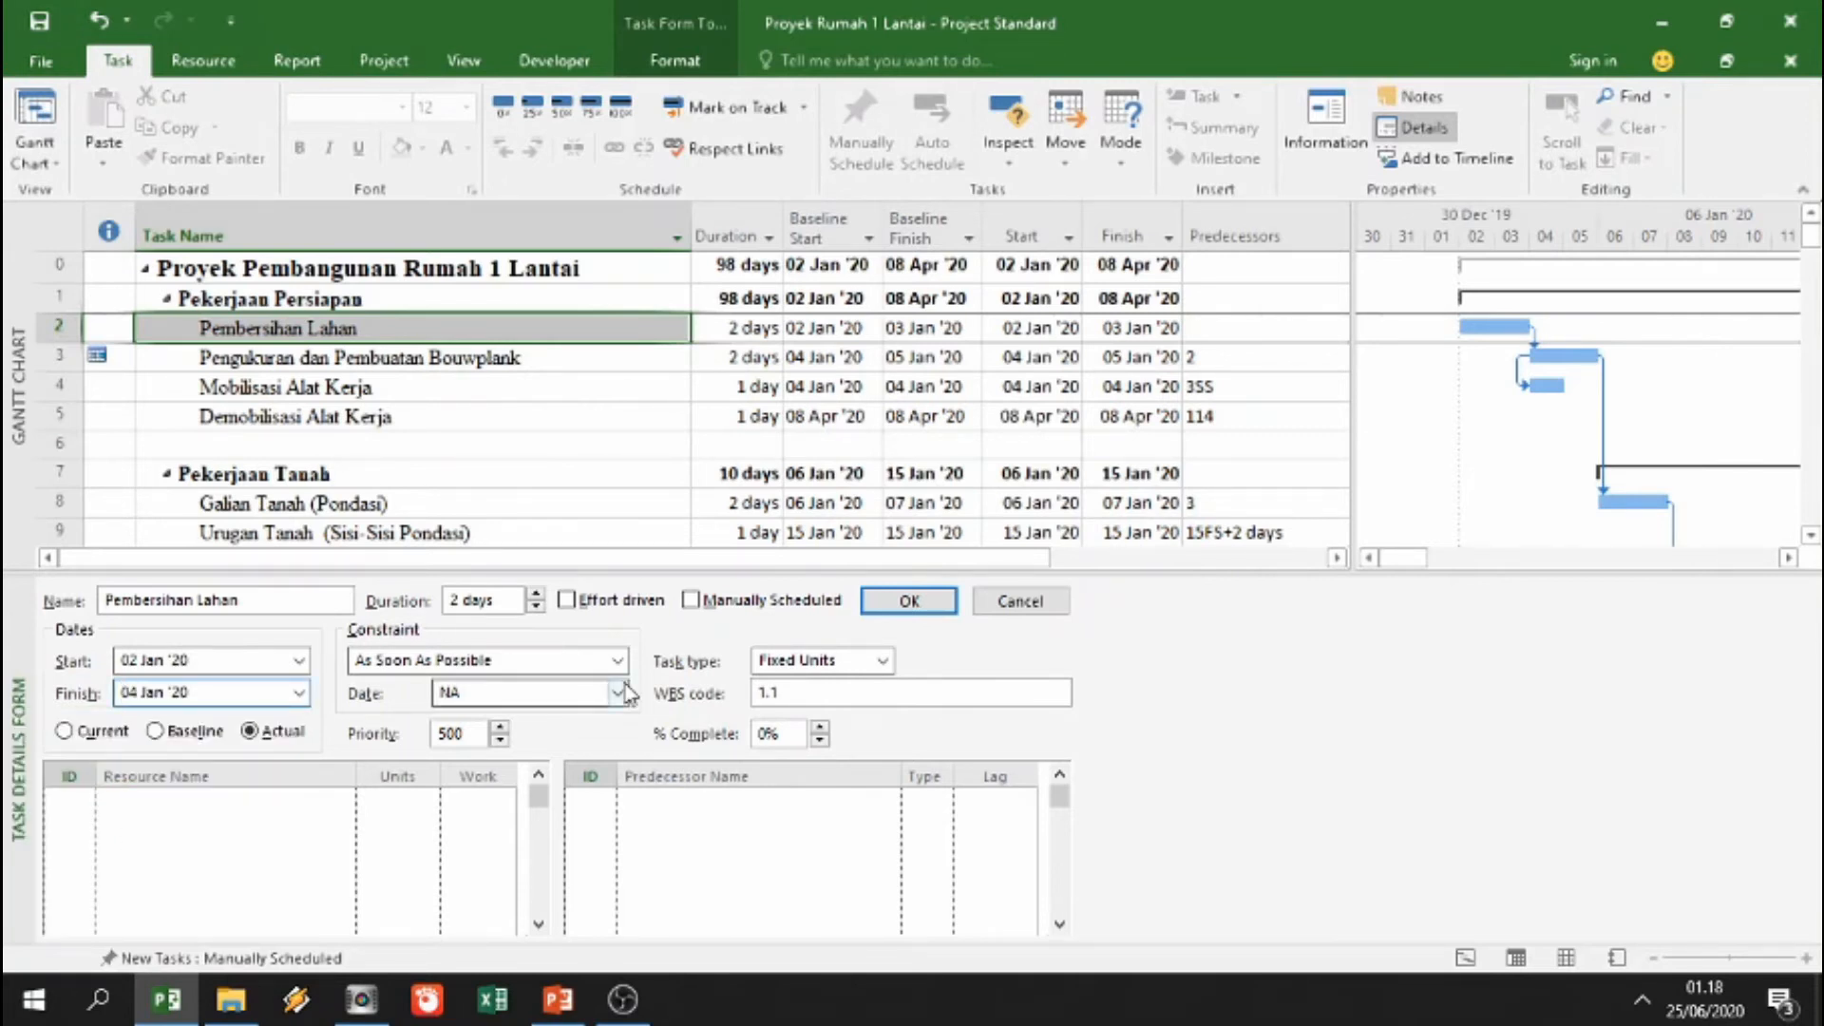
{"action": "left_click", "coordinate": [928, 607]}
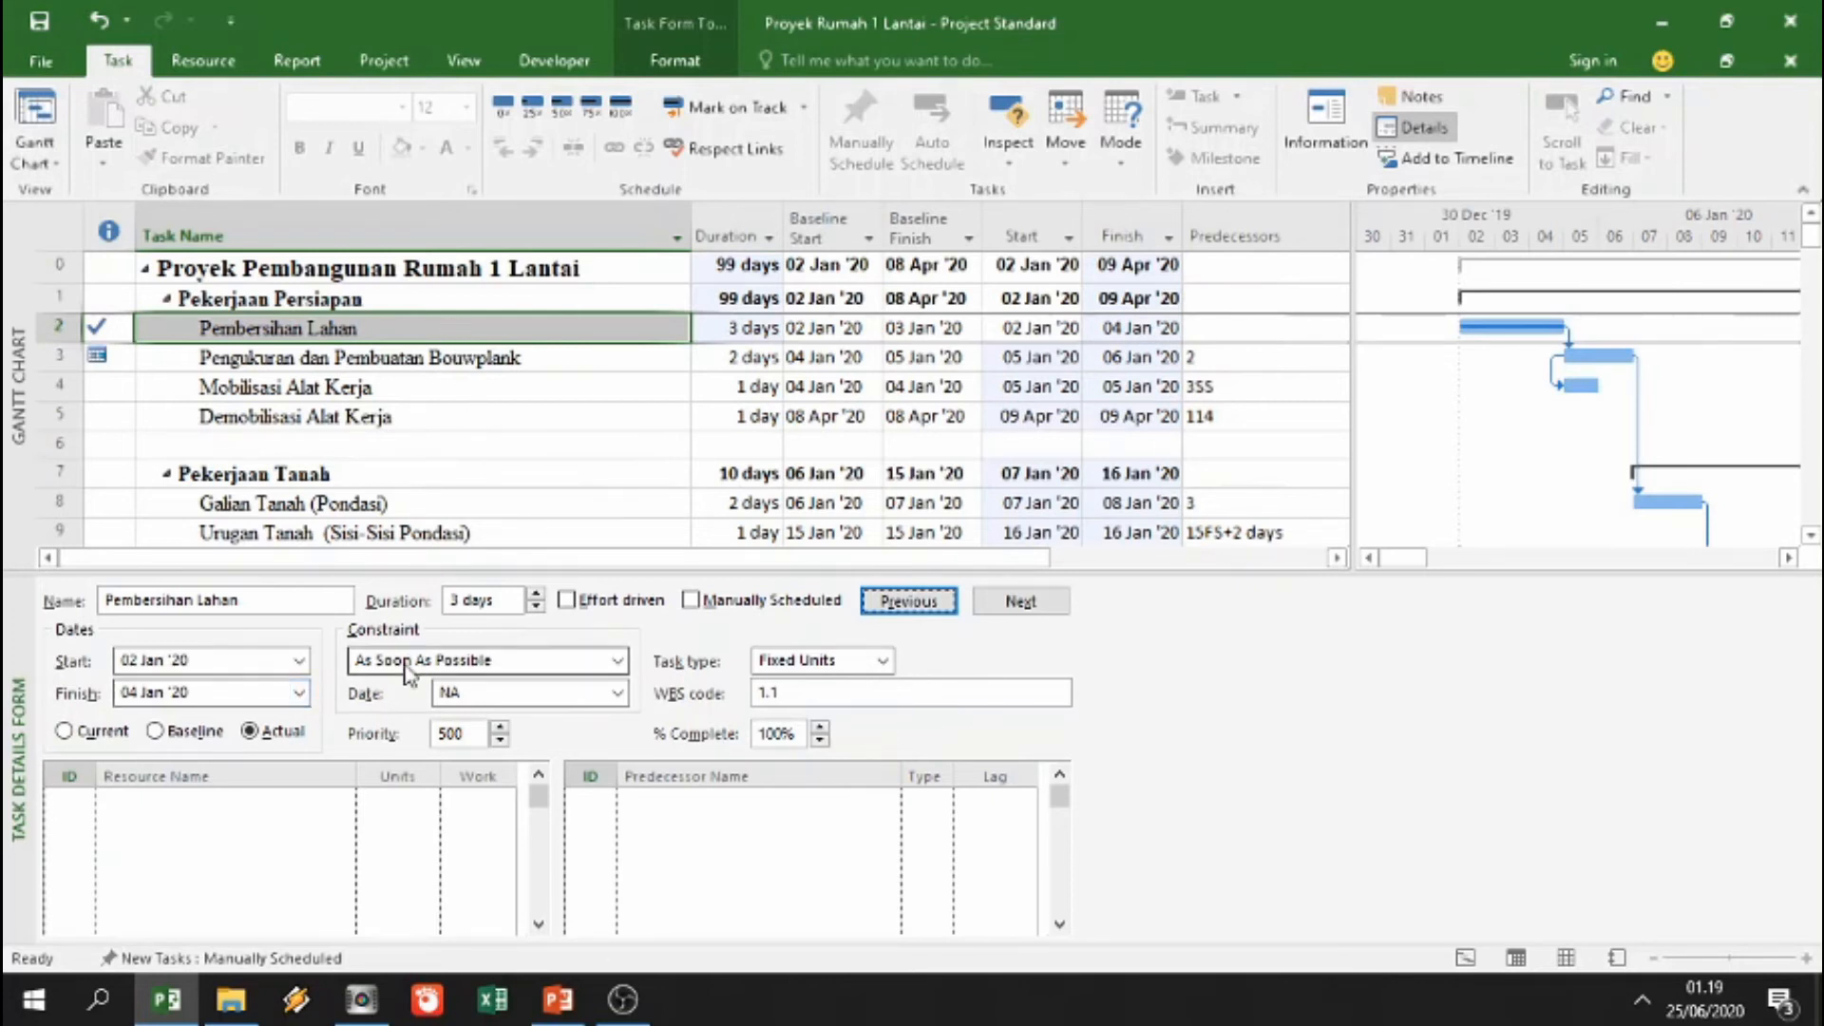
Step: Change the actual finish date of Pembersihan Lahan to 02 Jan '20 and apply it
{"action": "left_click", "coordinate": [307, 698]}
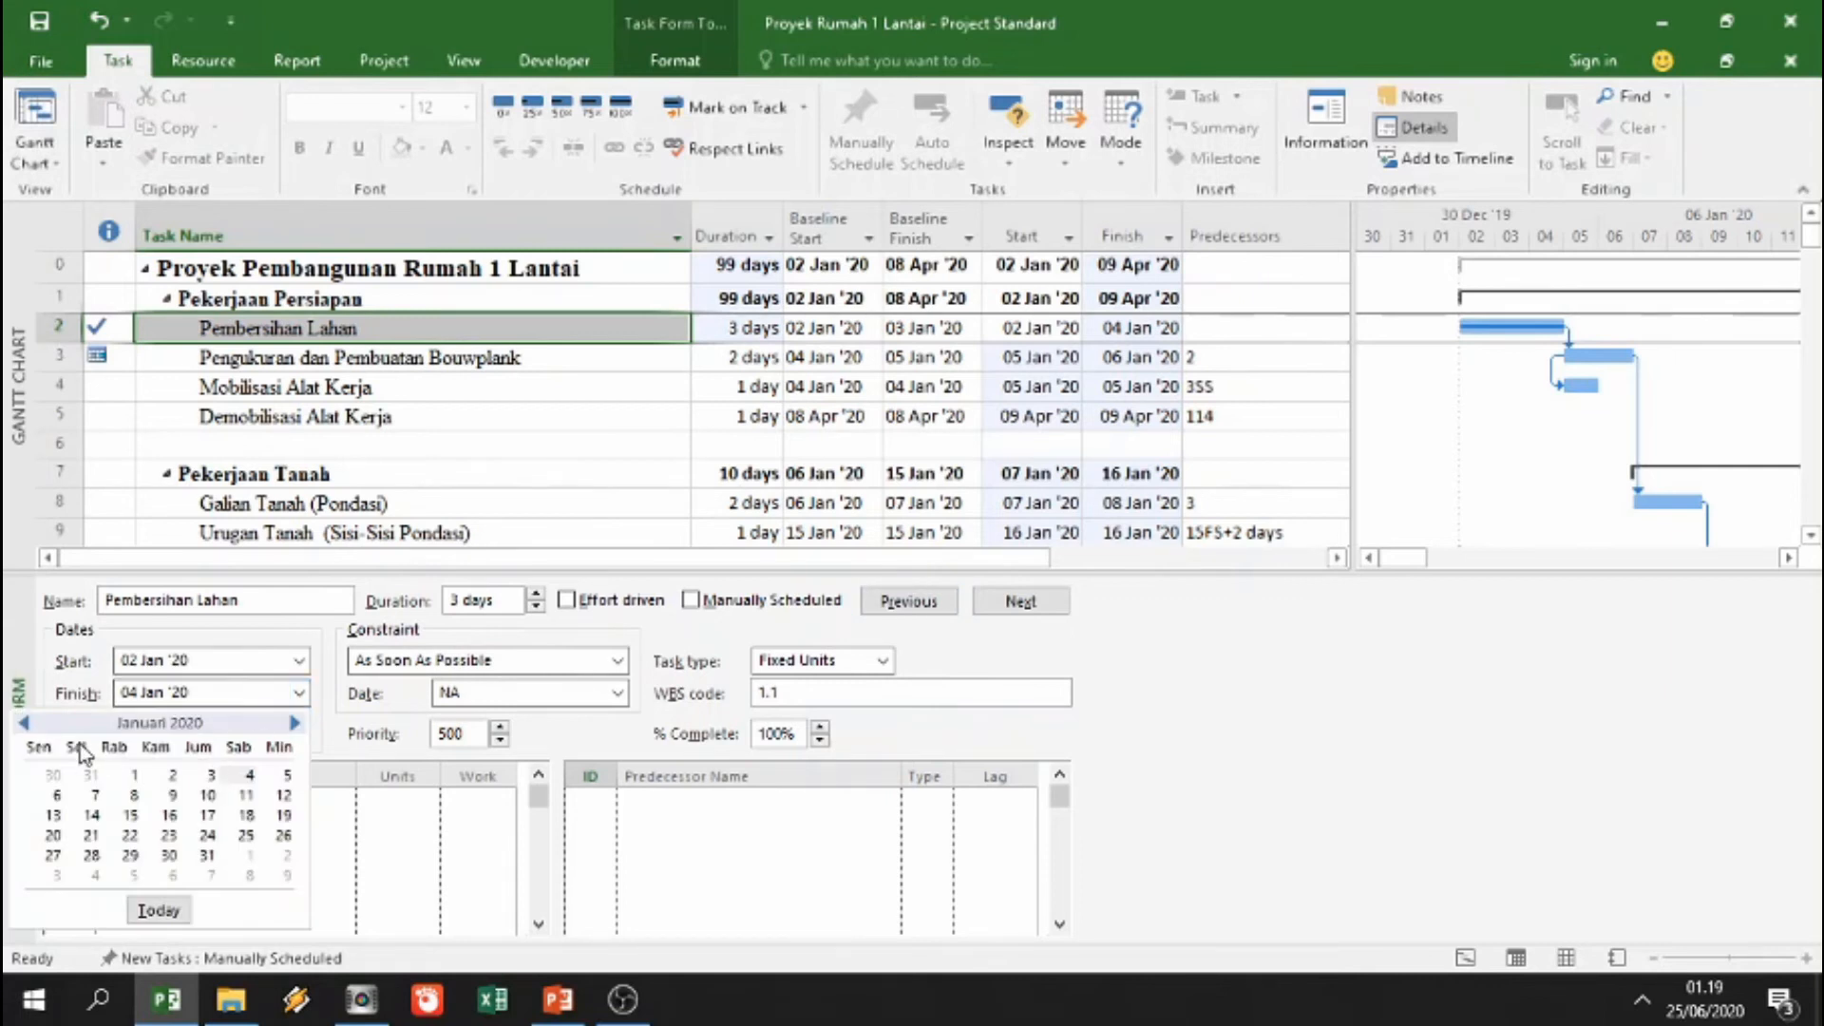
{"action": "left_click", "coordinate": [24, 723]}
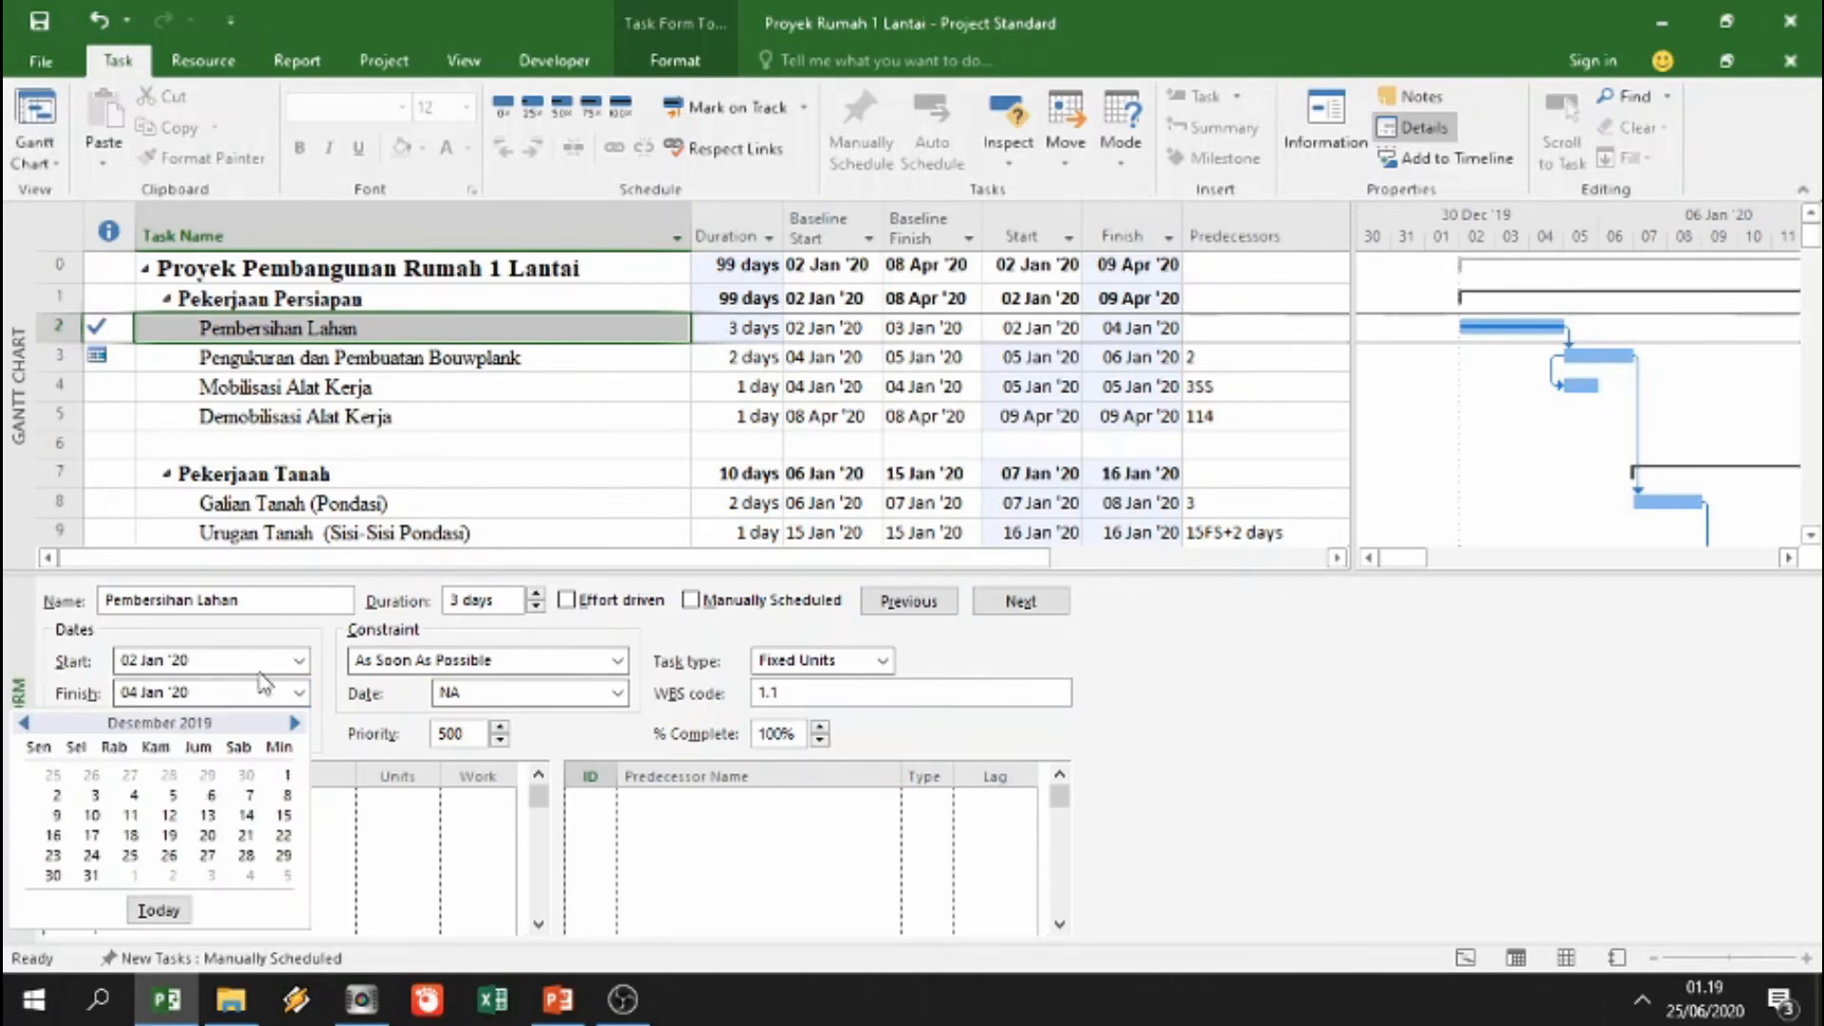
{"action": "left_click", "coordinate": [294, 724]}
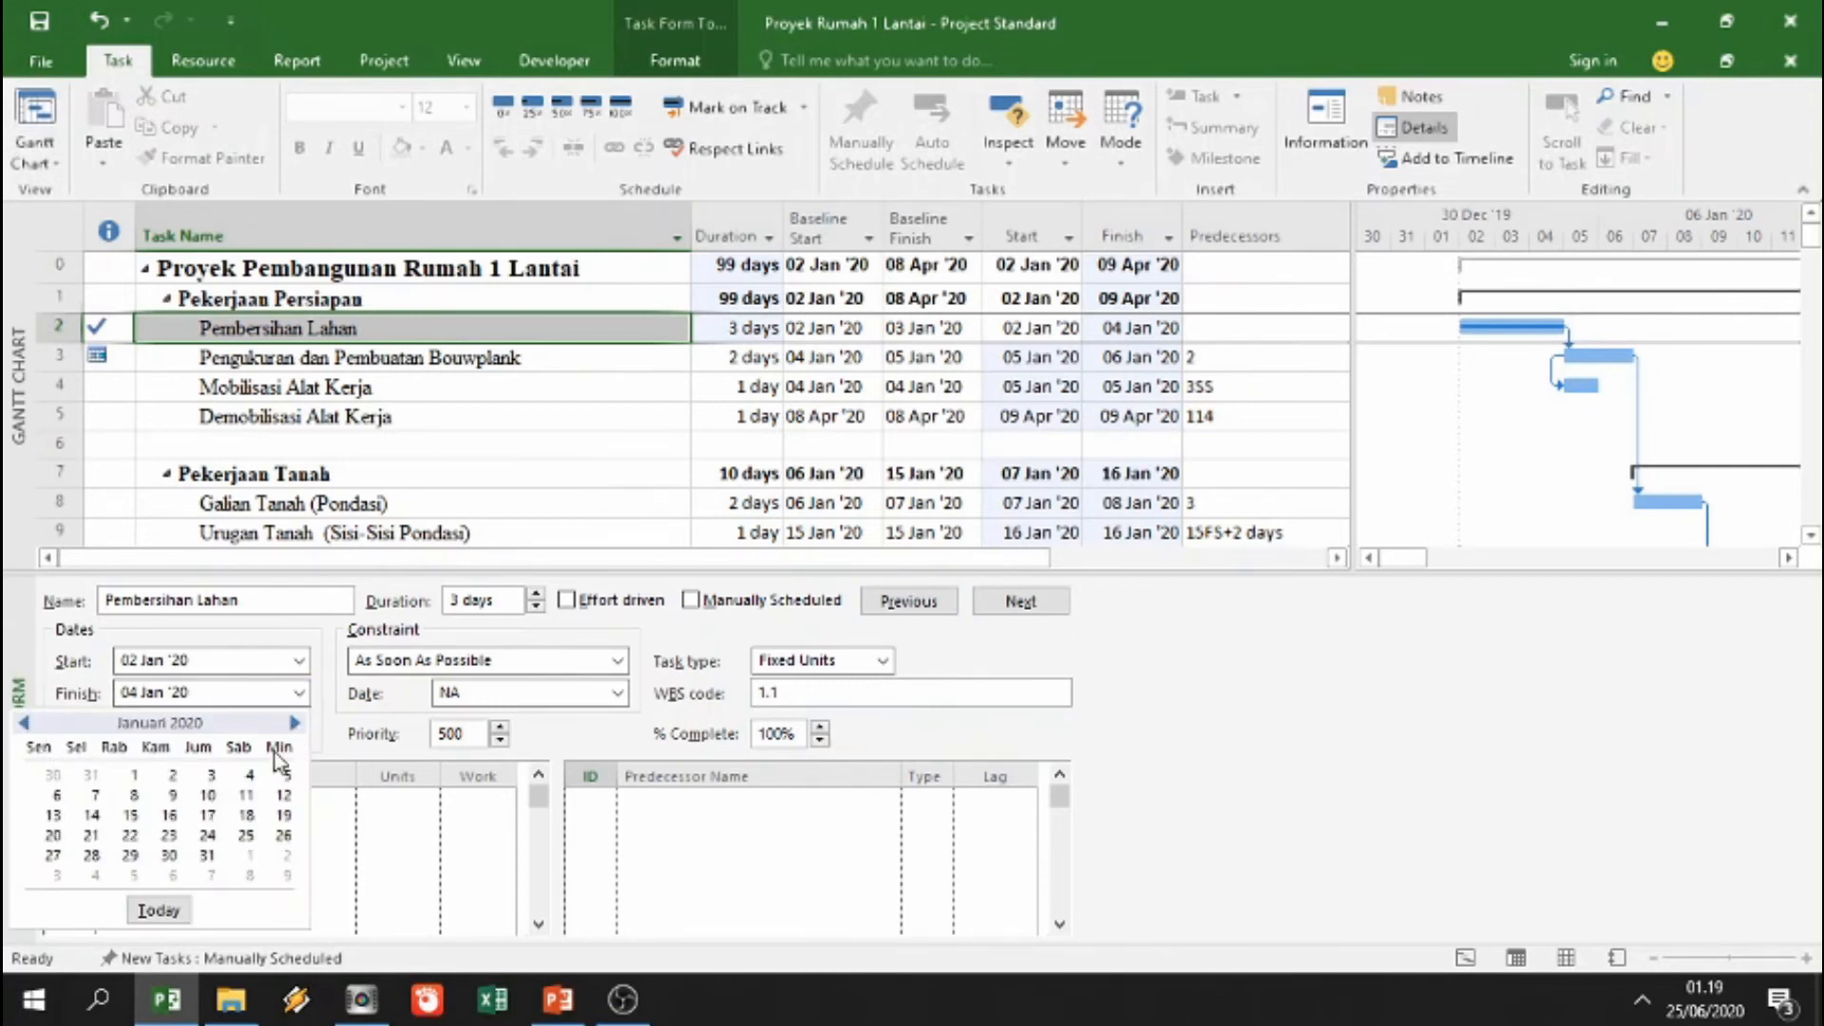
{"action": "left_click", "coordinate": [173, 776]}
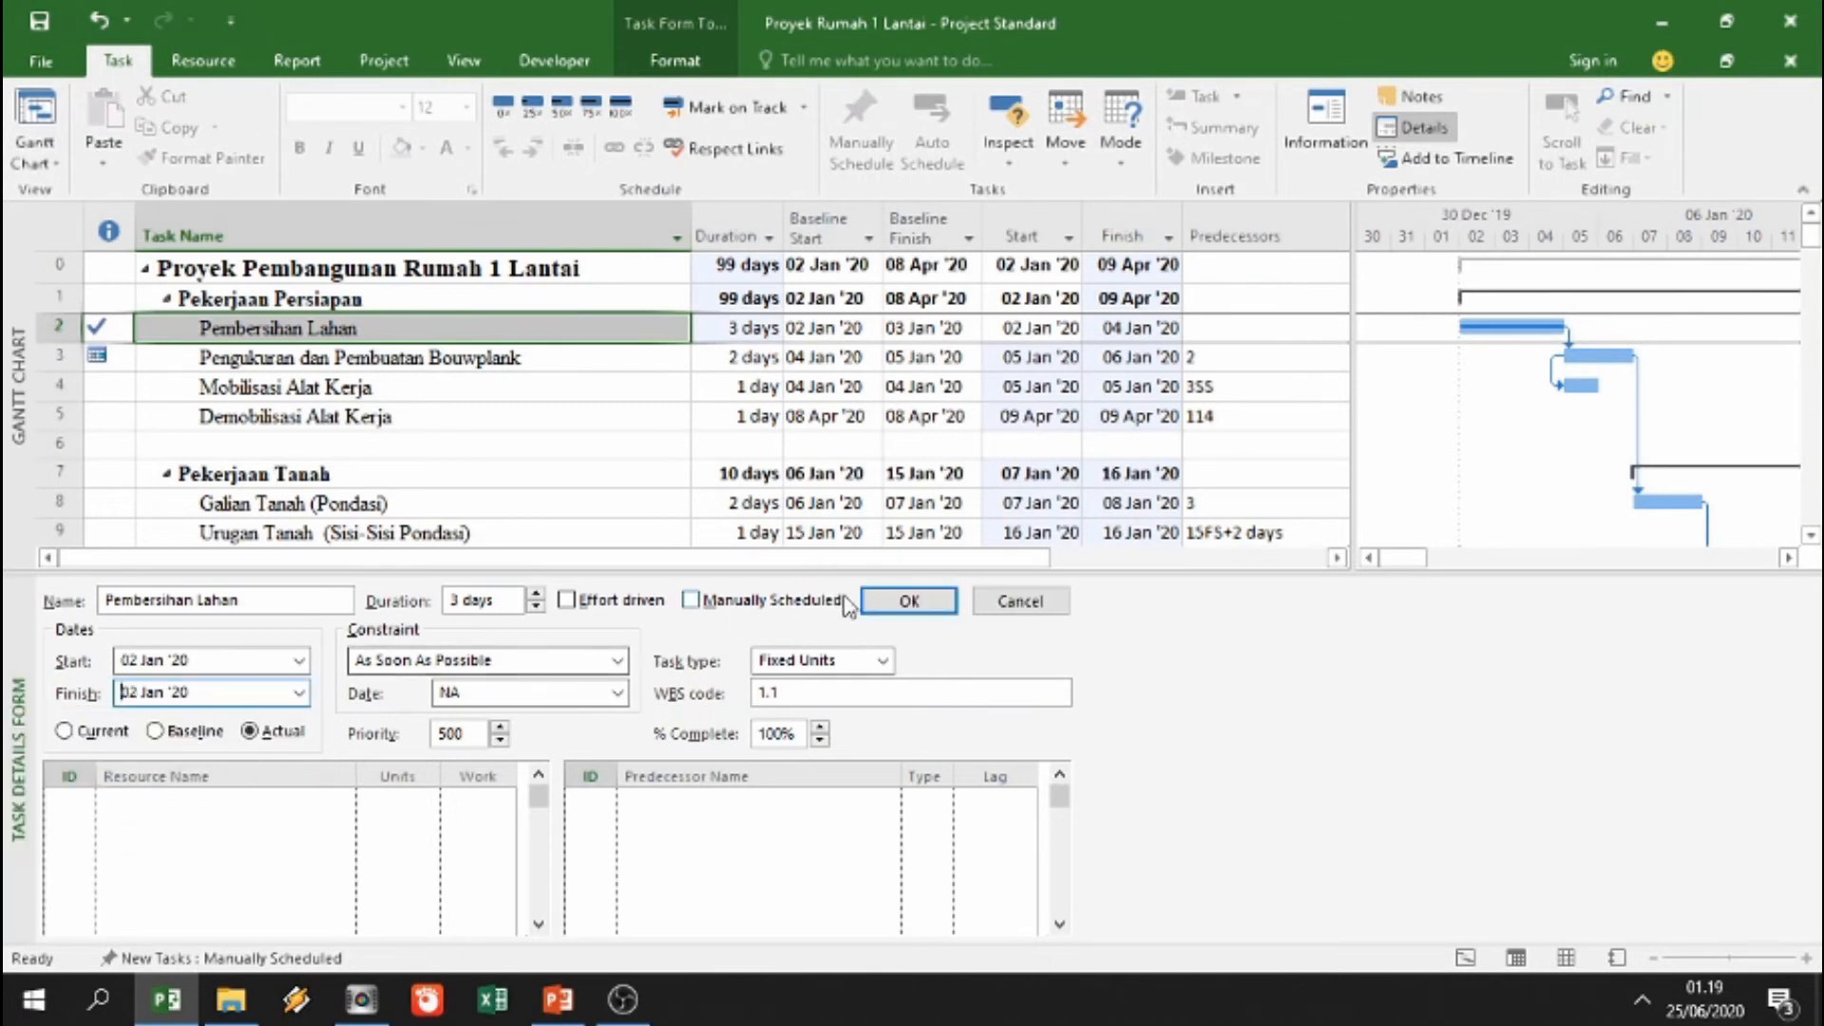
{"action": "left_click", "coordinate": [874, 605]}
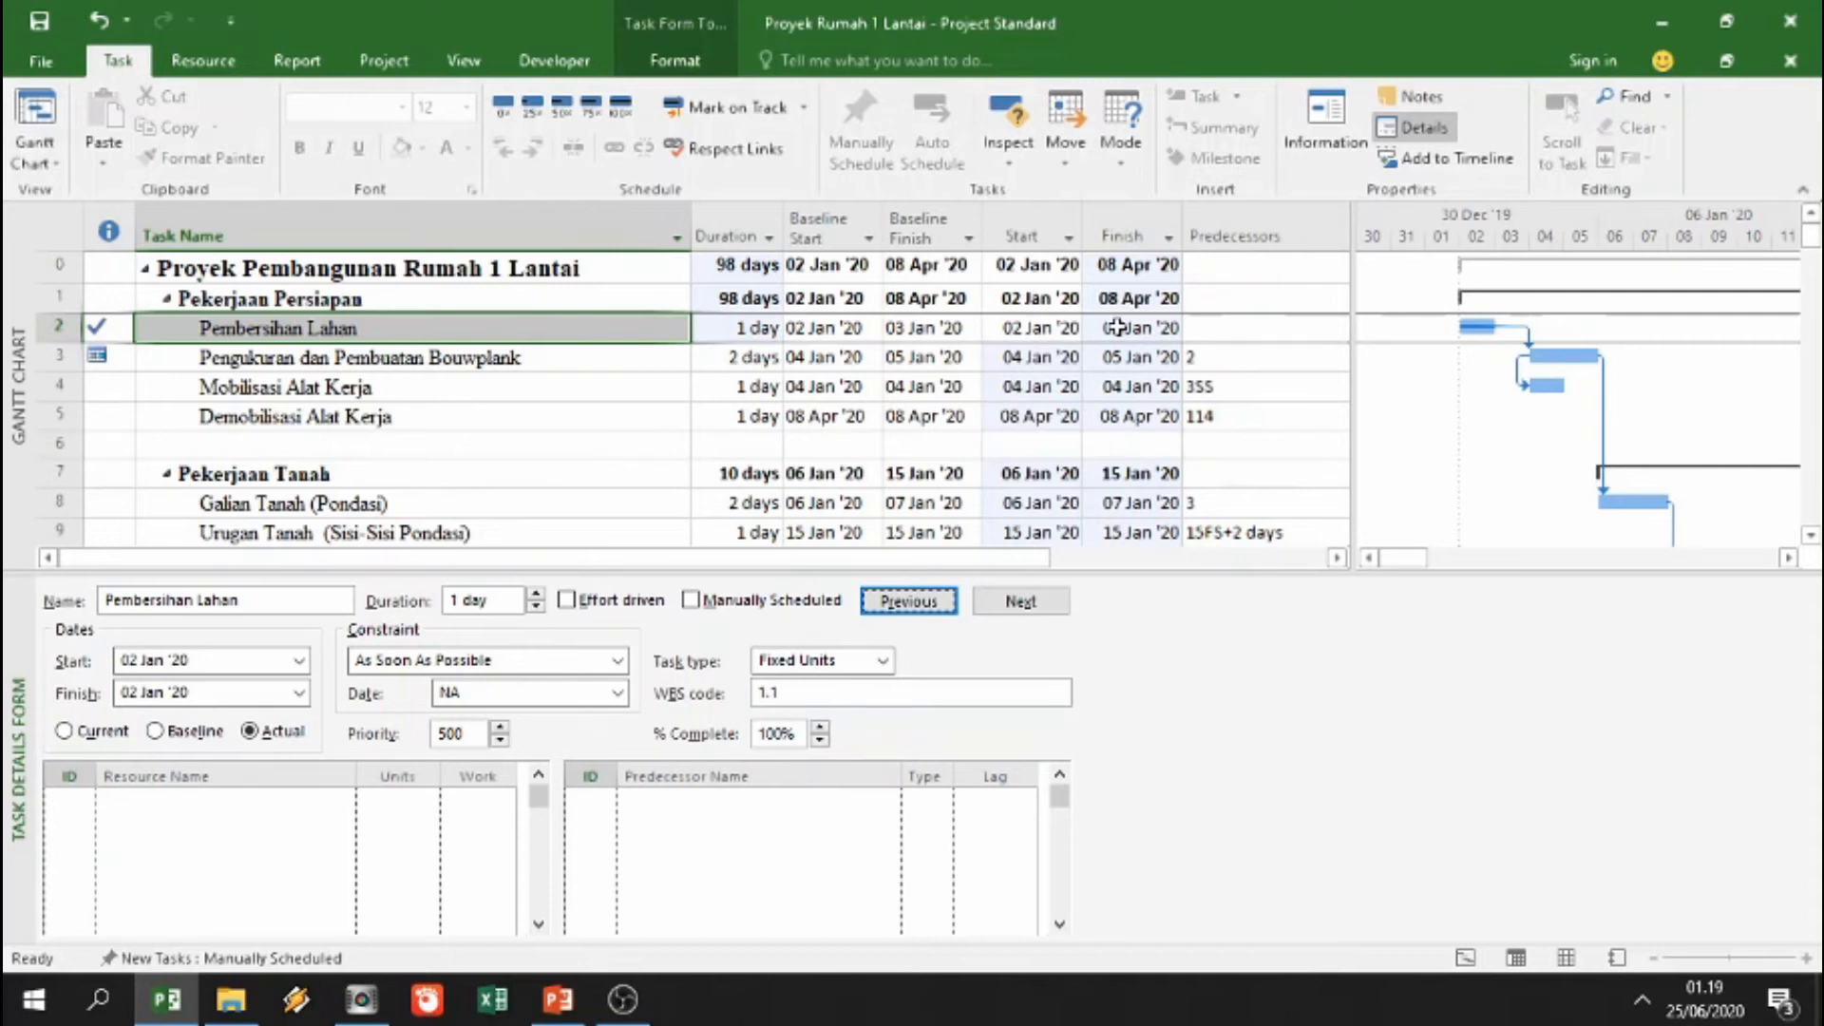
Step: Compare the scheduled start and finish dates of Pengukuran dan Pembuatan Bouwplank and Mobilisasi Alat Kerja with the finish of Pembersihan Lahan
{"action": "left_click", "coordinate": [1035, 364]}
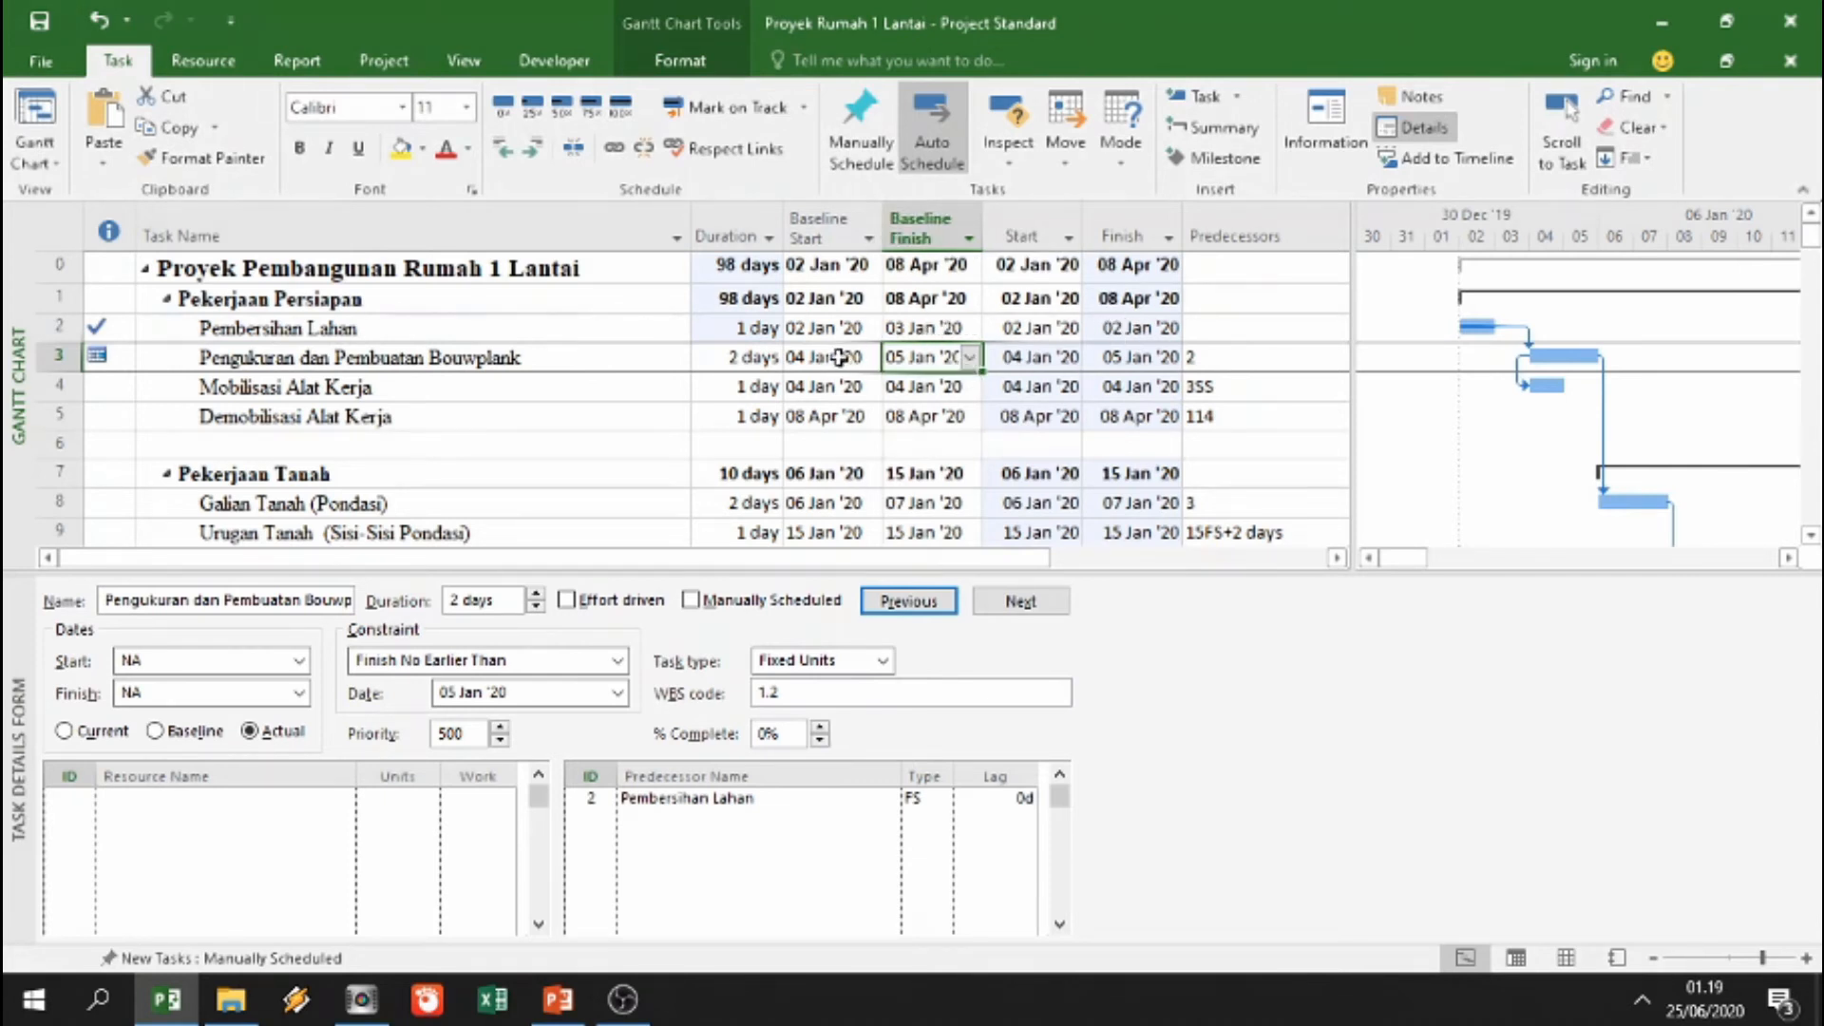
{"action": "left_click", "coordinate": [1156, 325]}
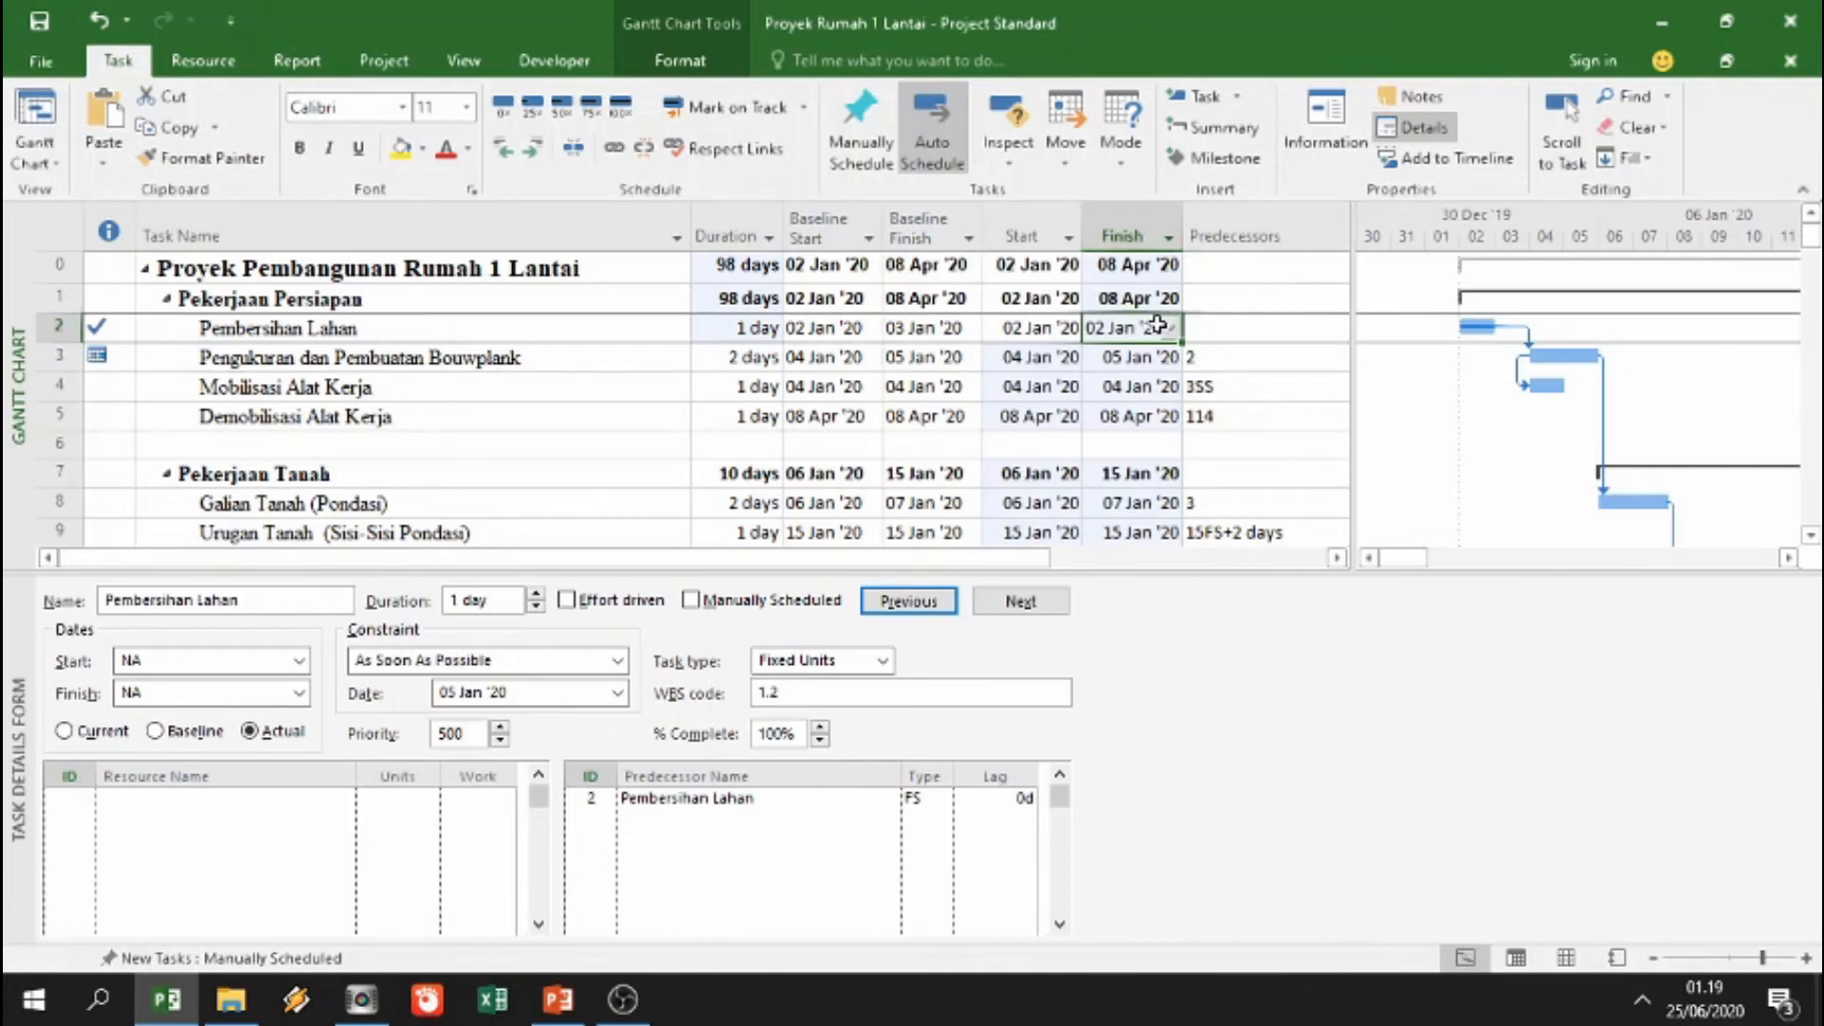
{"action": "left_click", "coordinate": [1059, 360]}
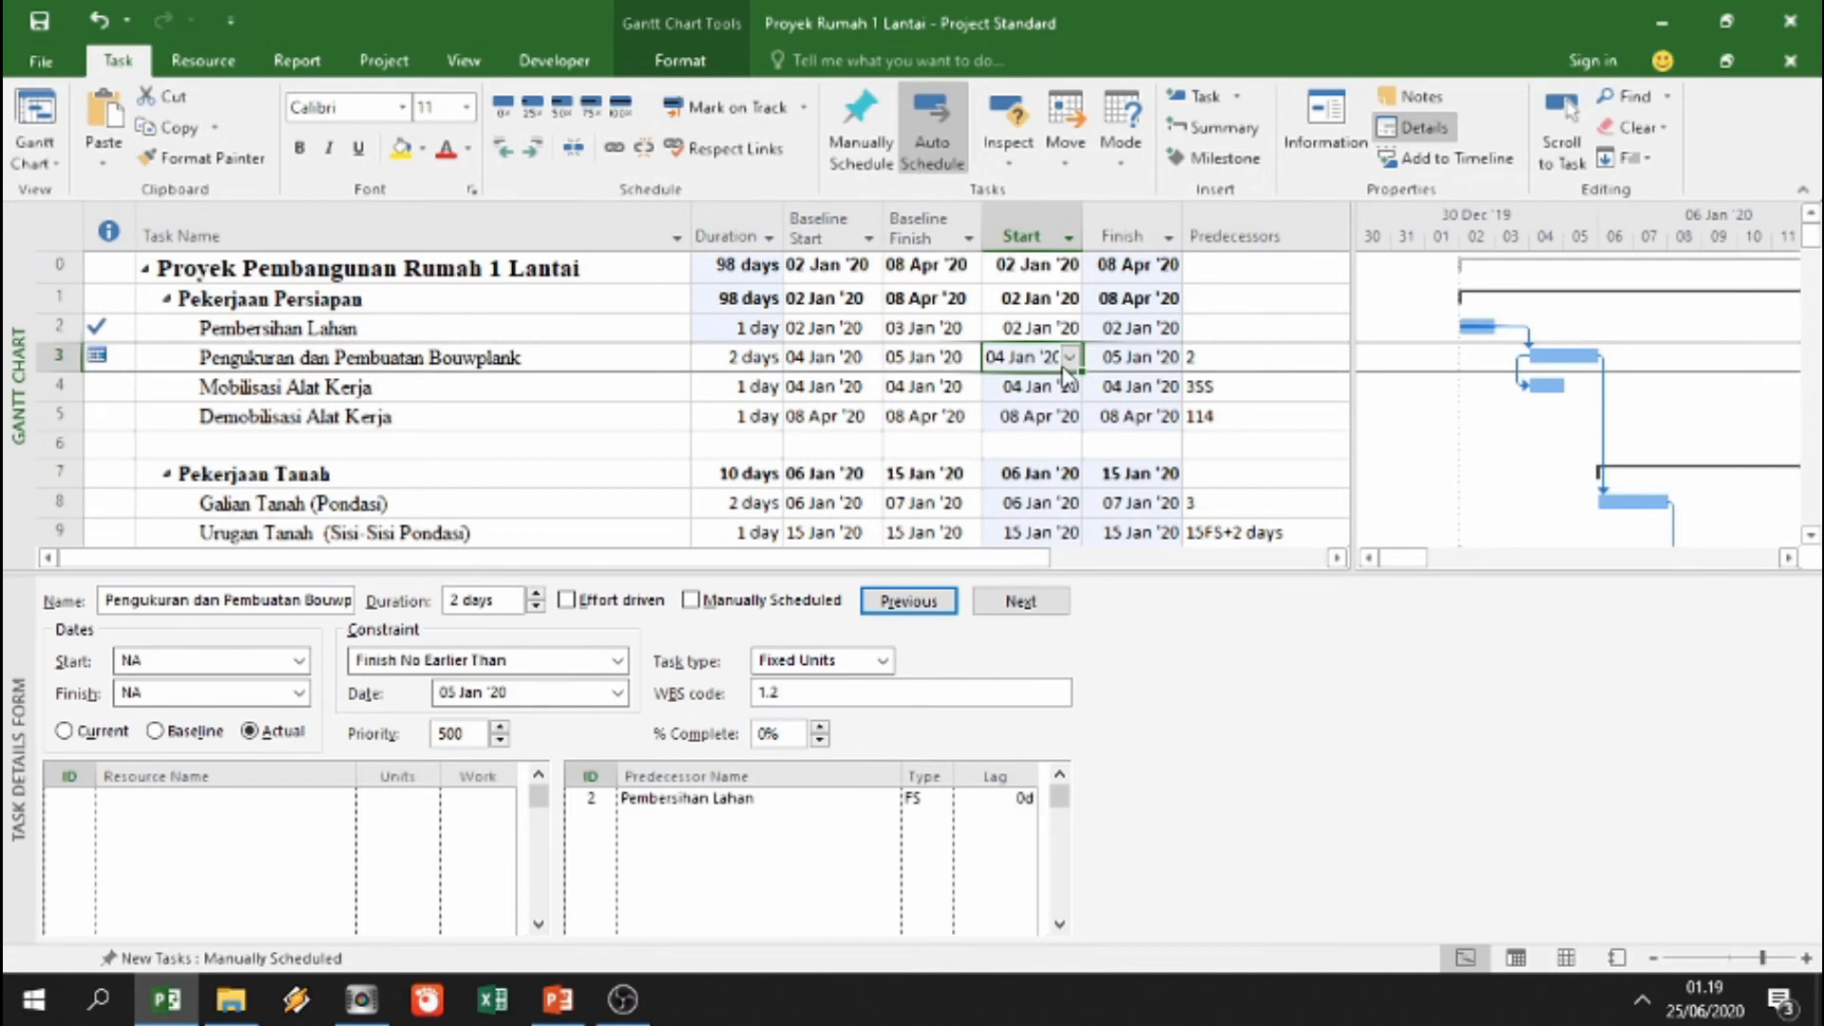
{"action": "left_click", "coordinate": [1068, 385]}
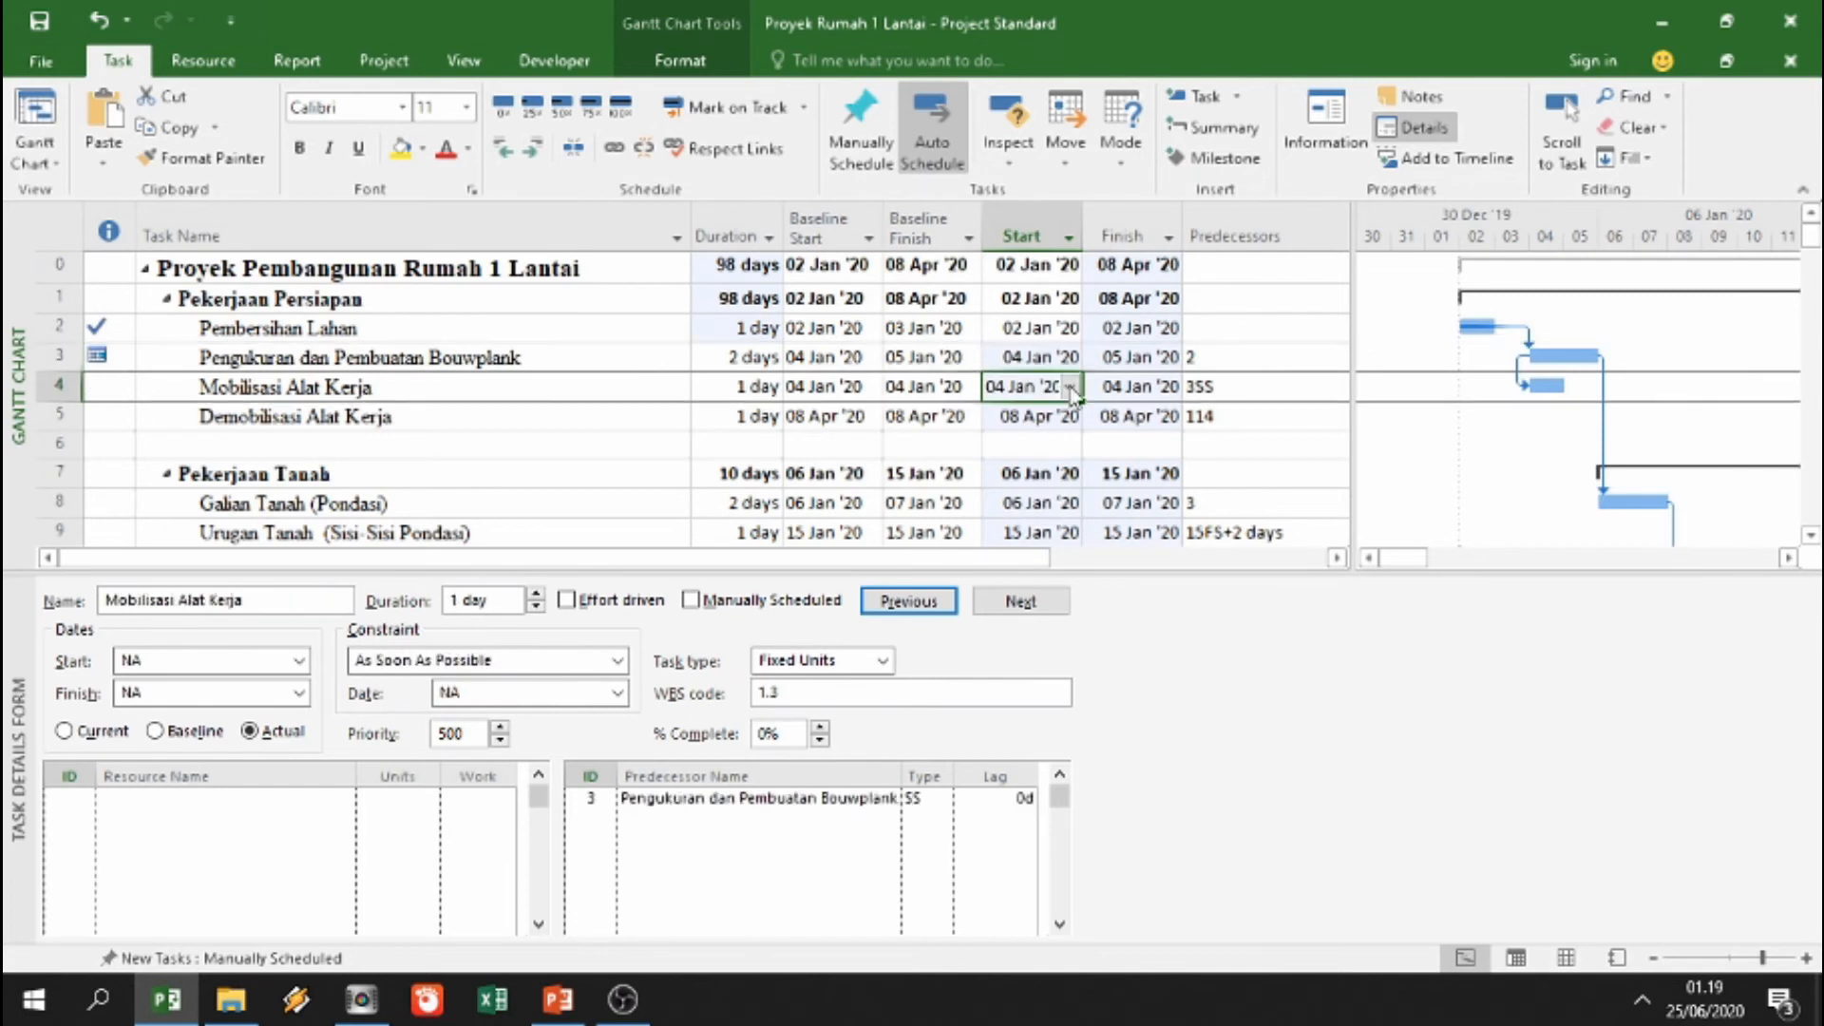
{"action": "left_click", "coordinate": [1146, 358]}
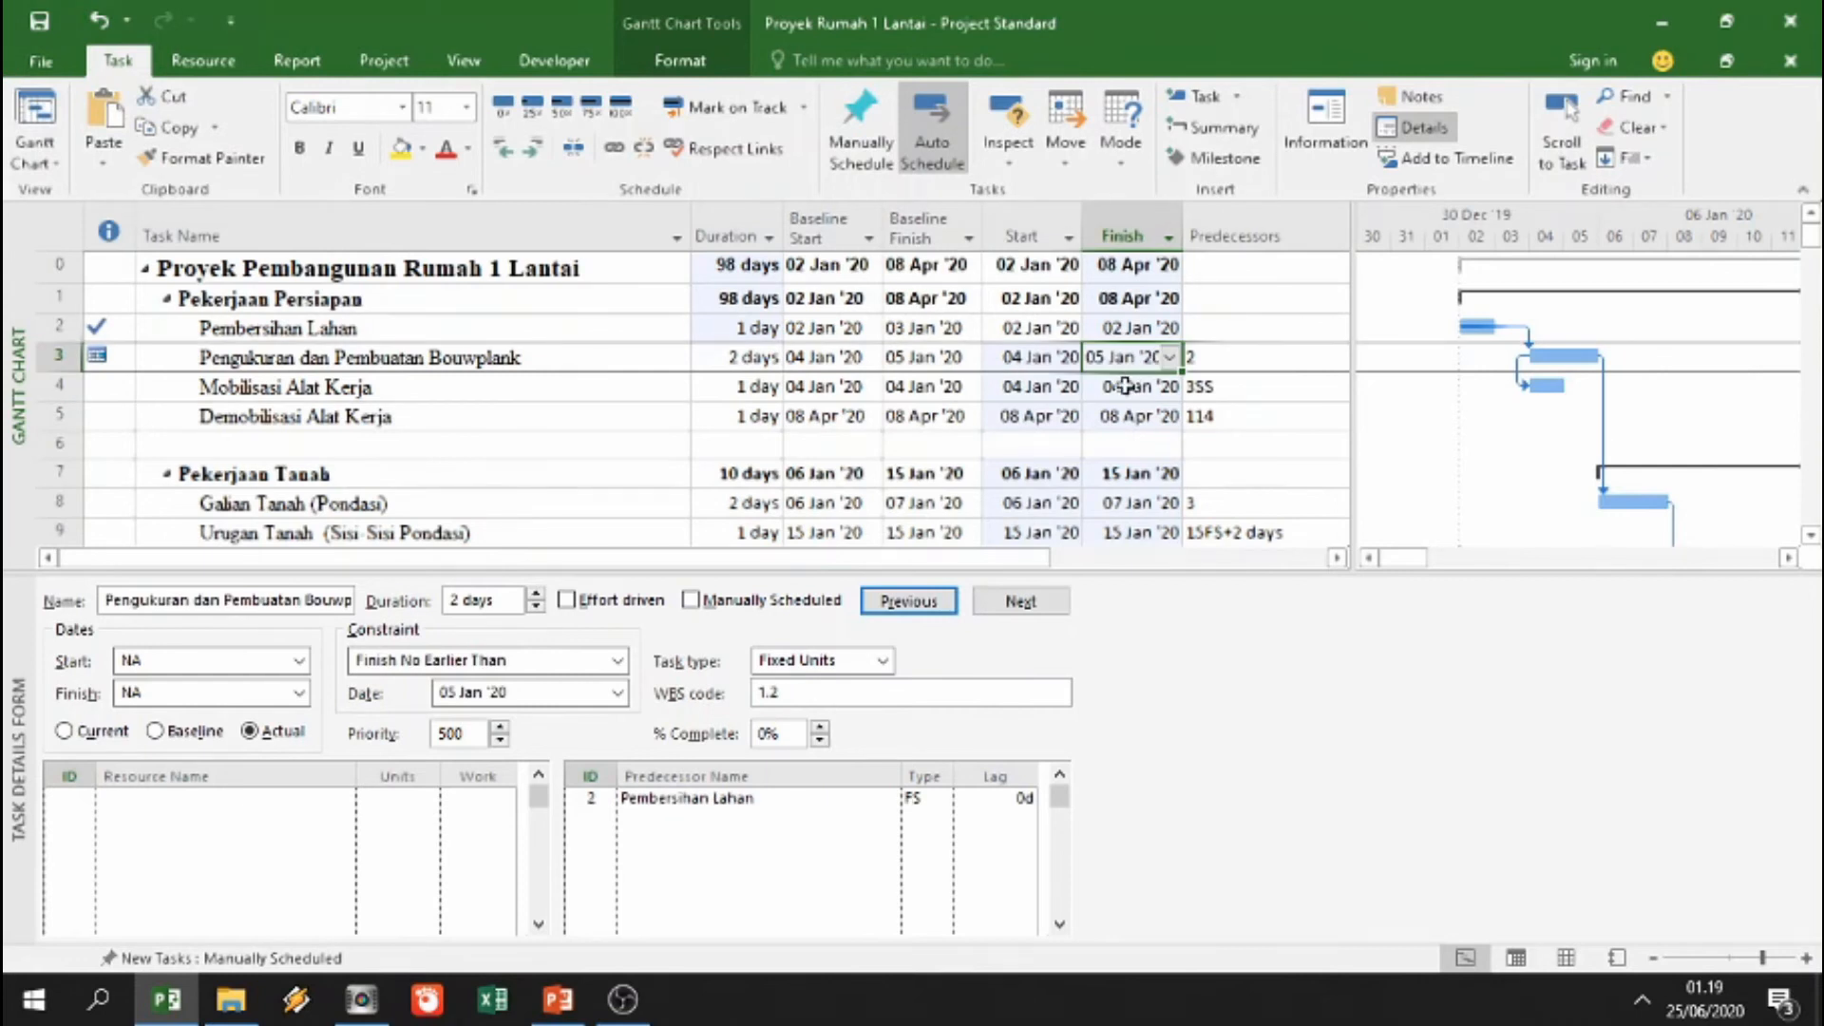
{"action": "key", "text": "Down"}
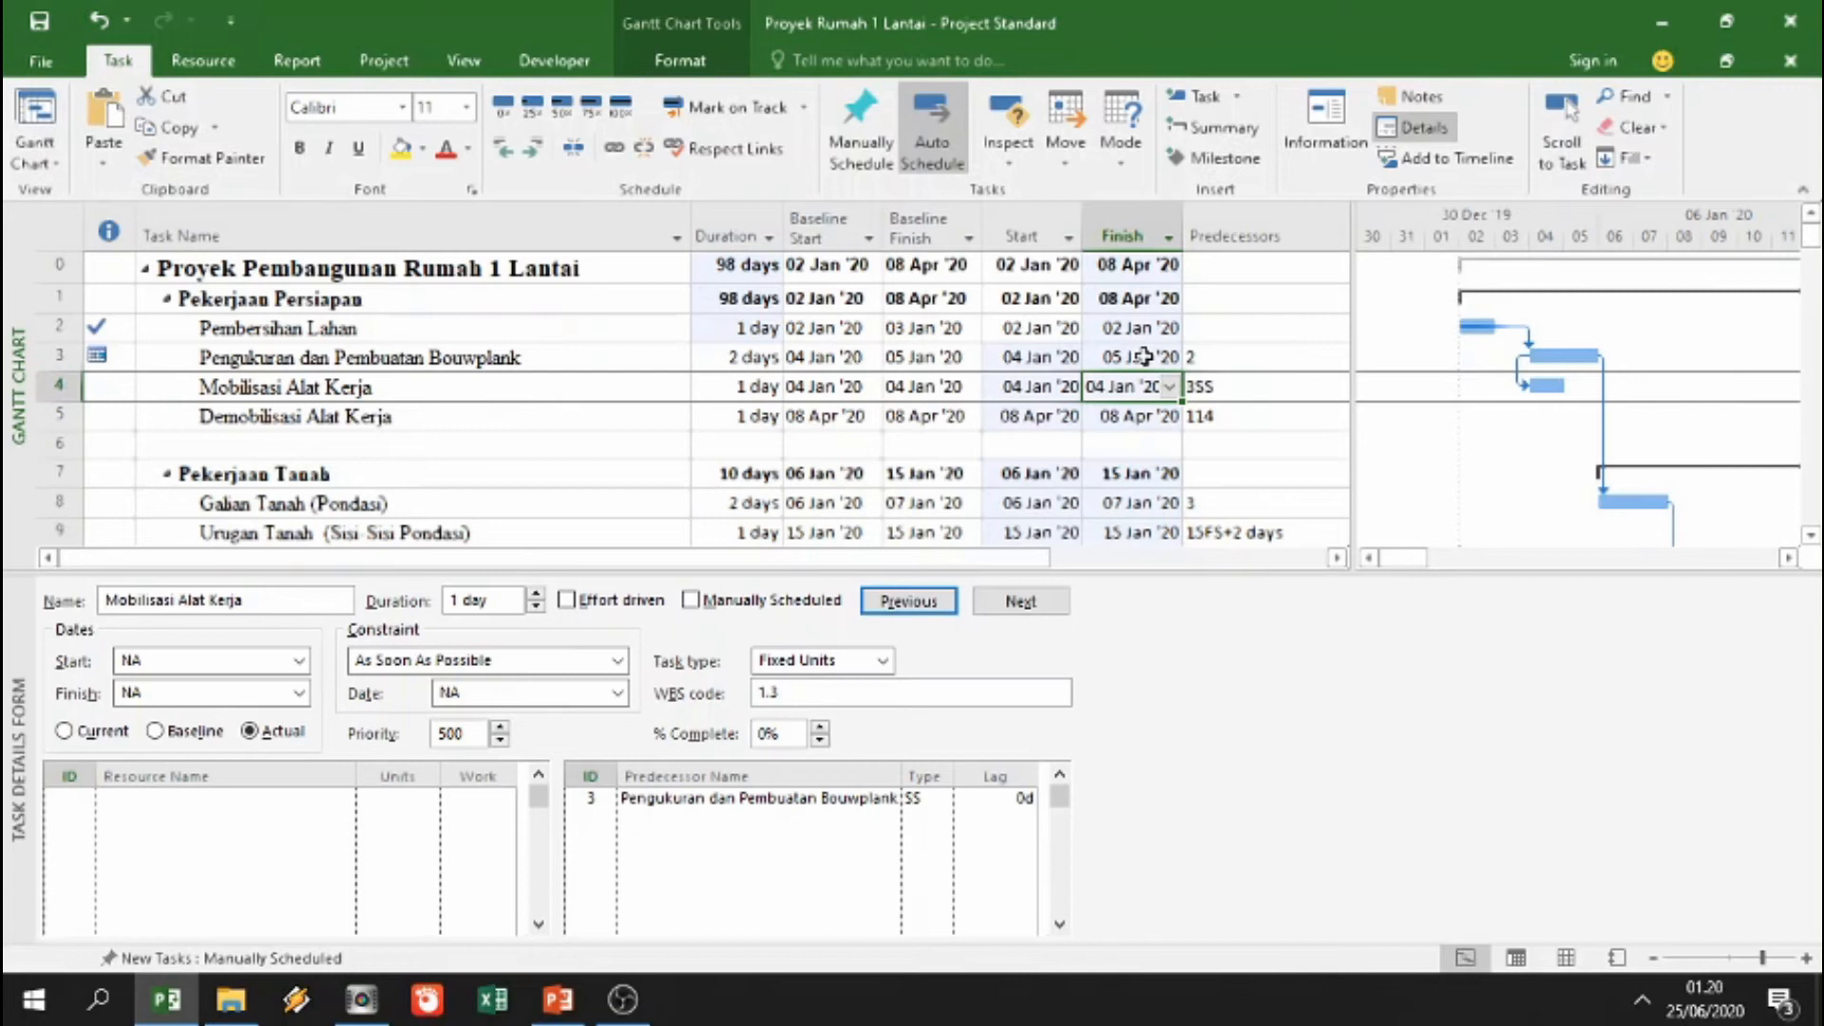
{"action": "left_click", "coordinate": [1145, 357]}
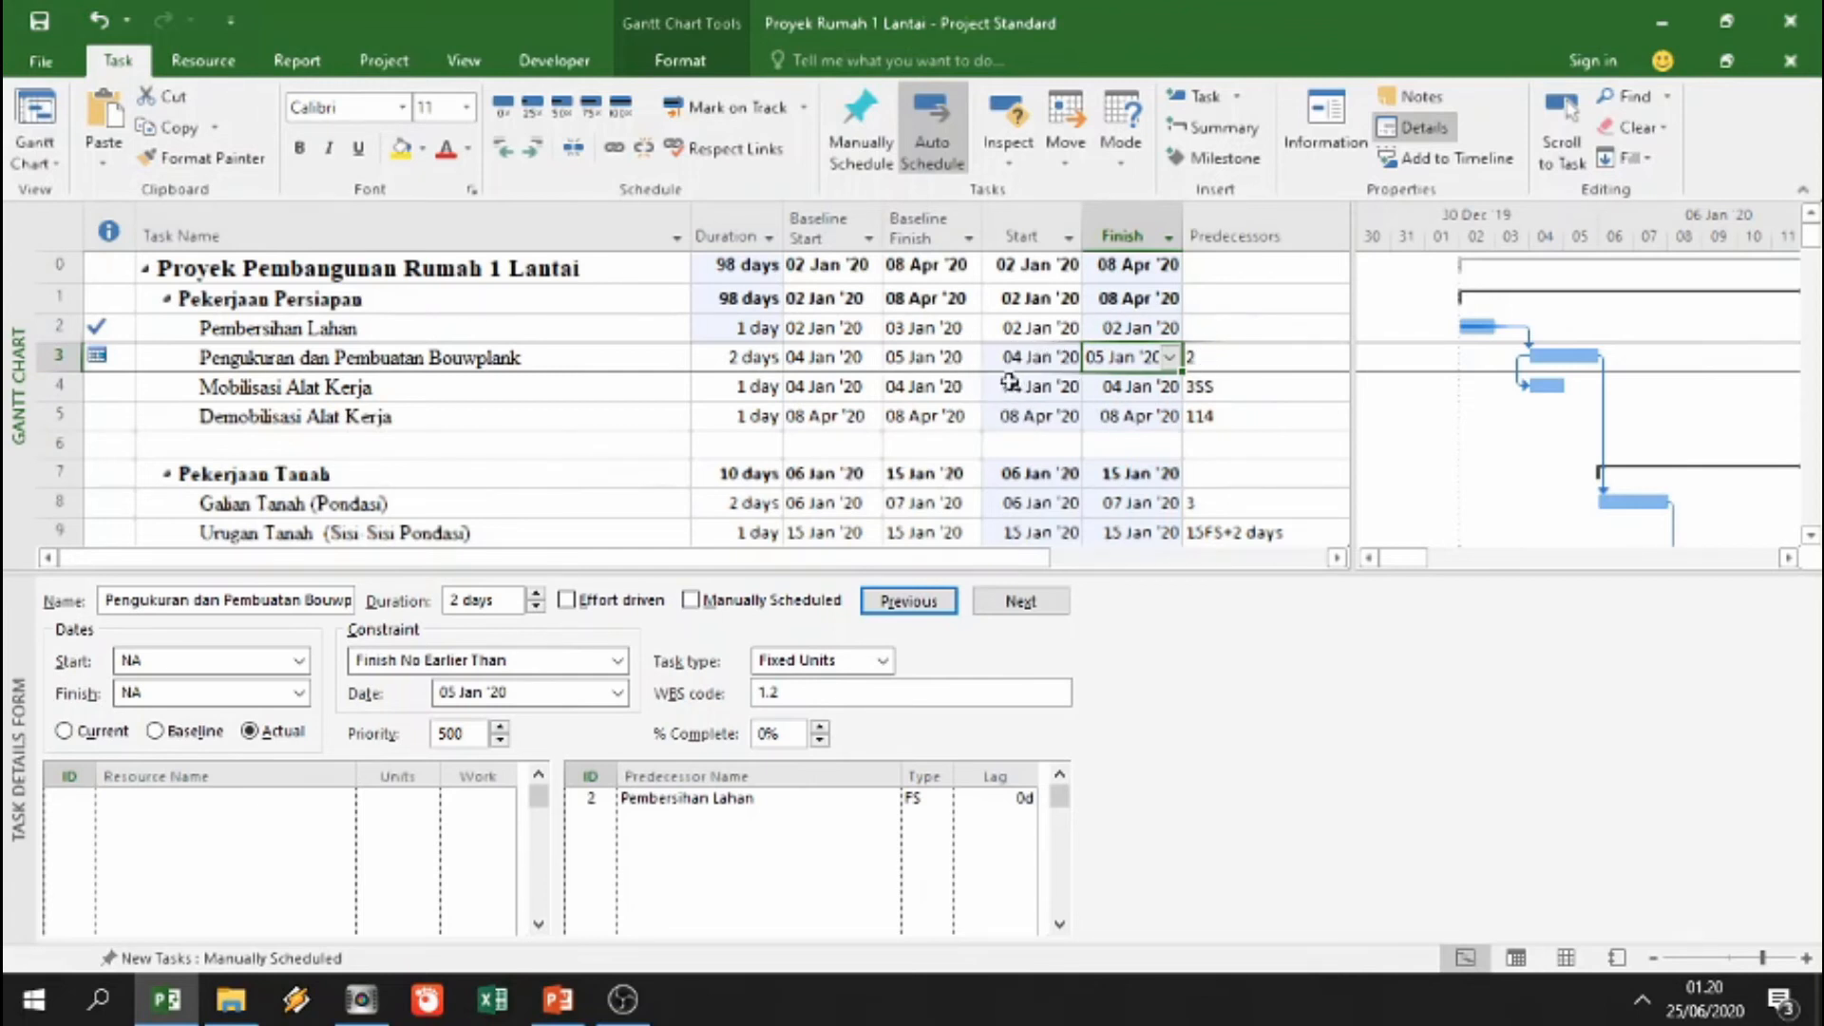
Step: Hide the Task Details Form and change the constraint type of Pengukuran dan Pembuatan Bouwplank to Finish No Later Than
{"action": "left_click", "coordinate": [1425, 129]}
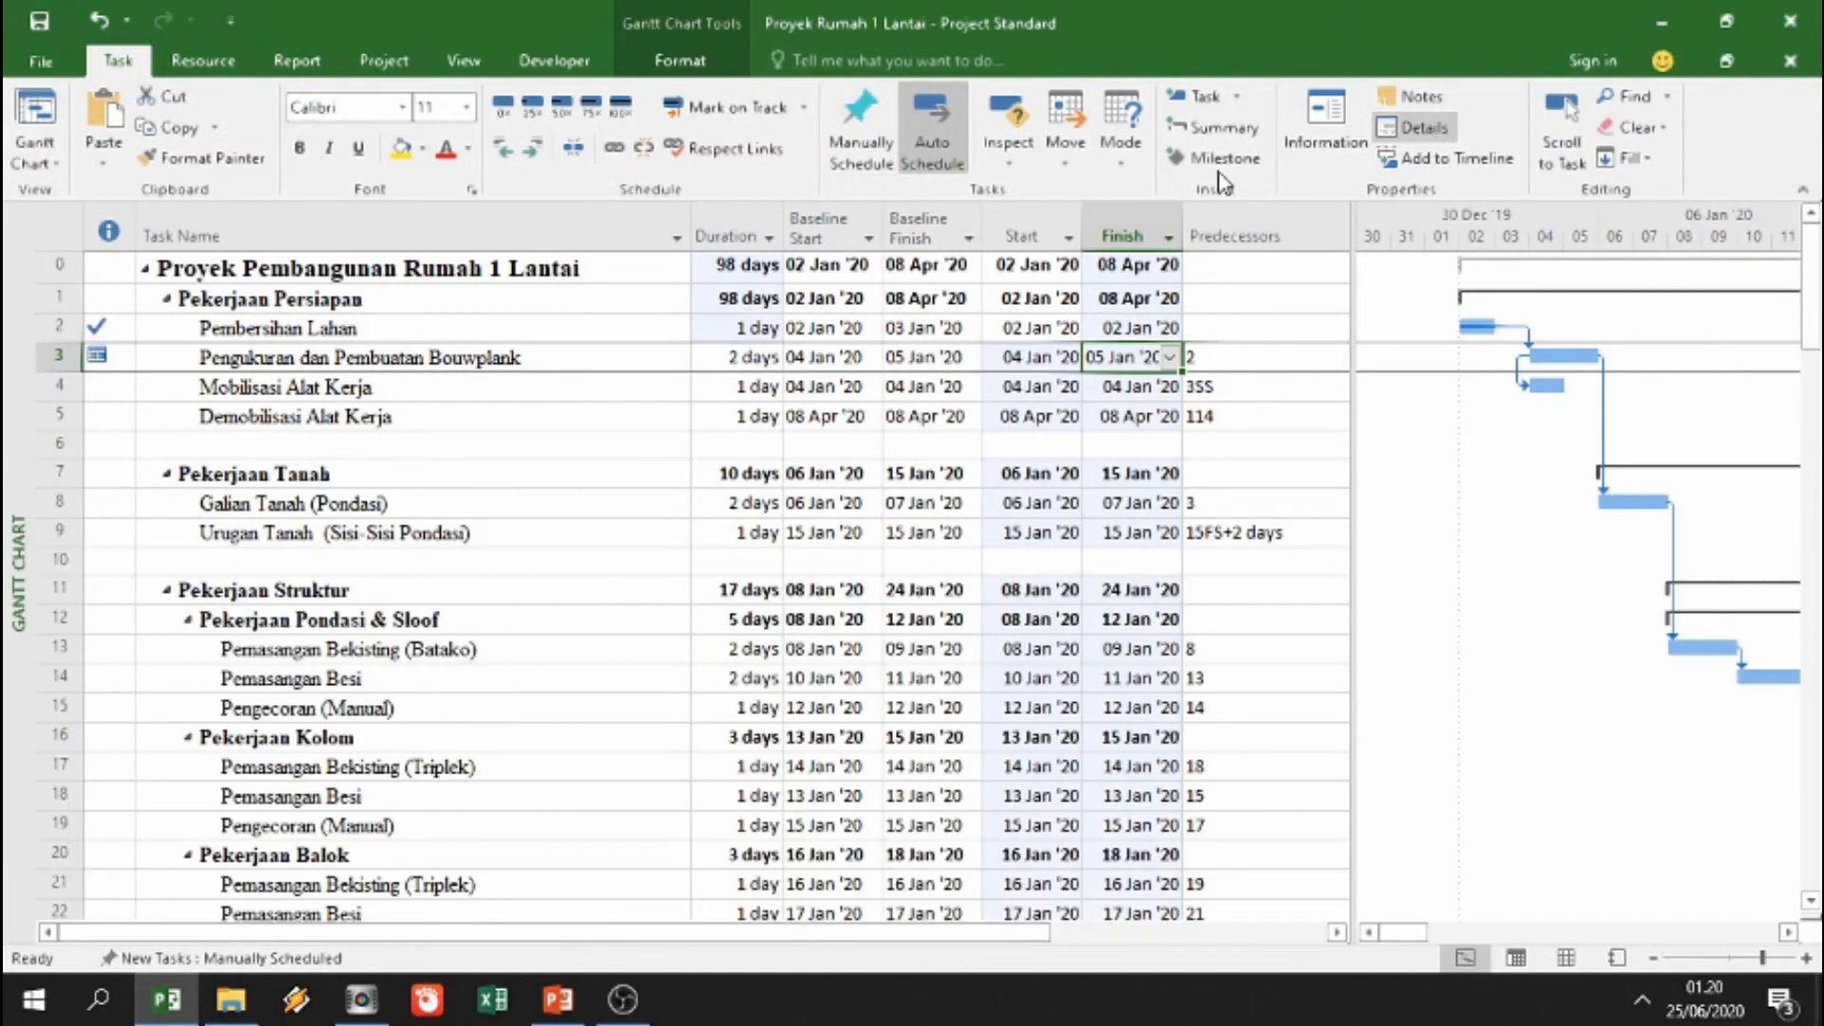
{"action": "double_click", "coordinate": [449, 351]}
{"action": "left_click", "coordinate": [760, 442]}
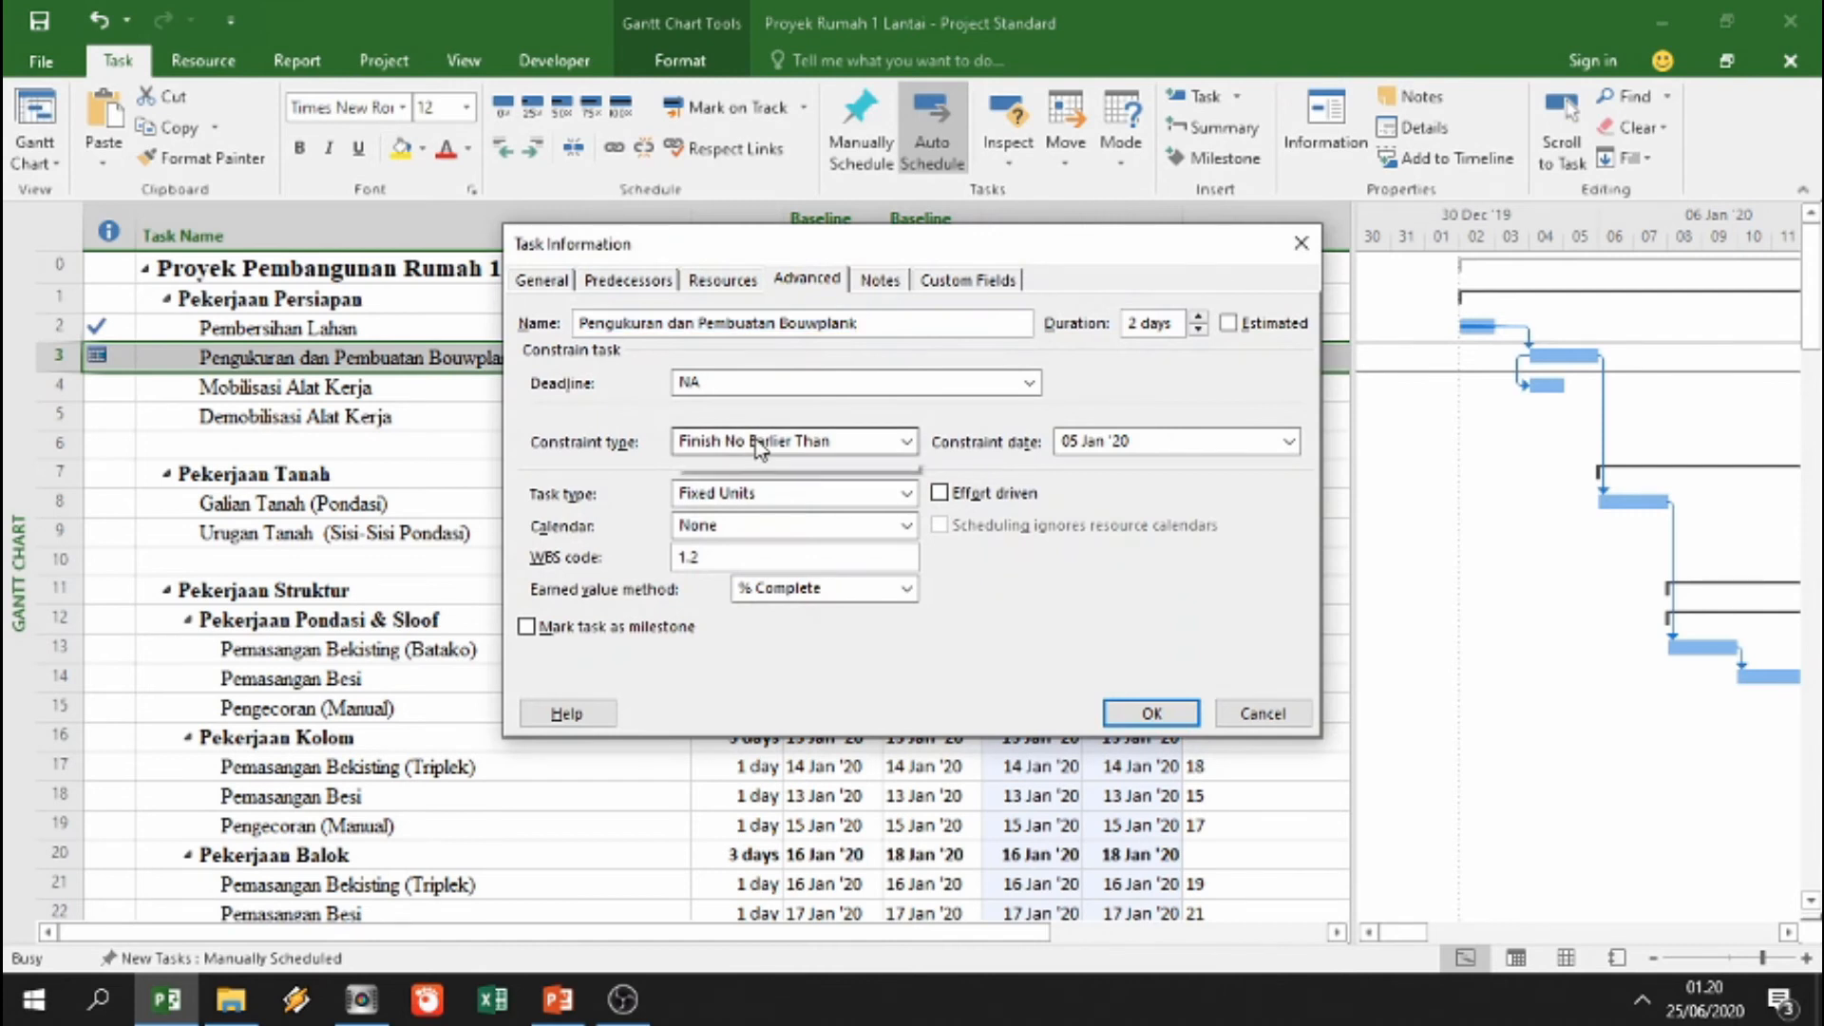
{"action": "left_click", "coordinate": [757, 525]}
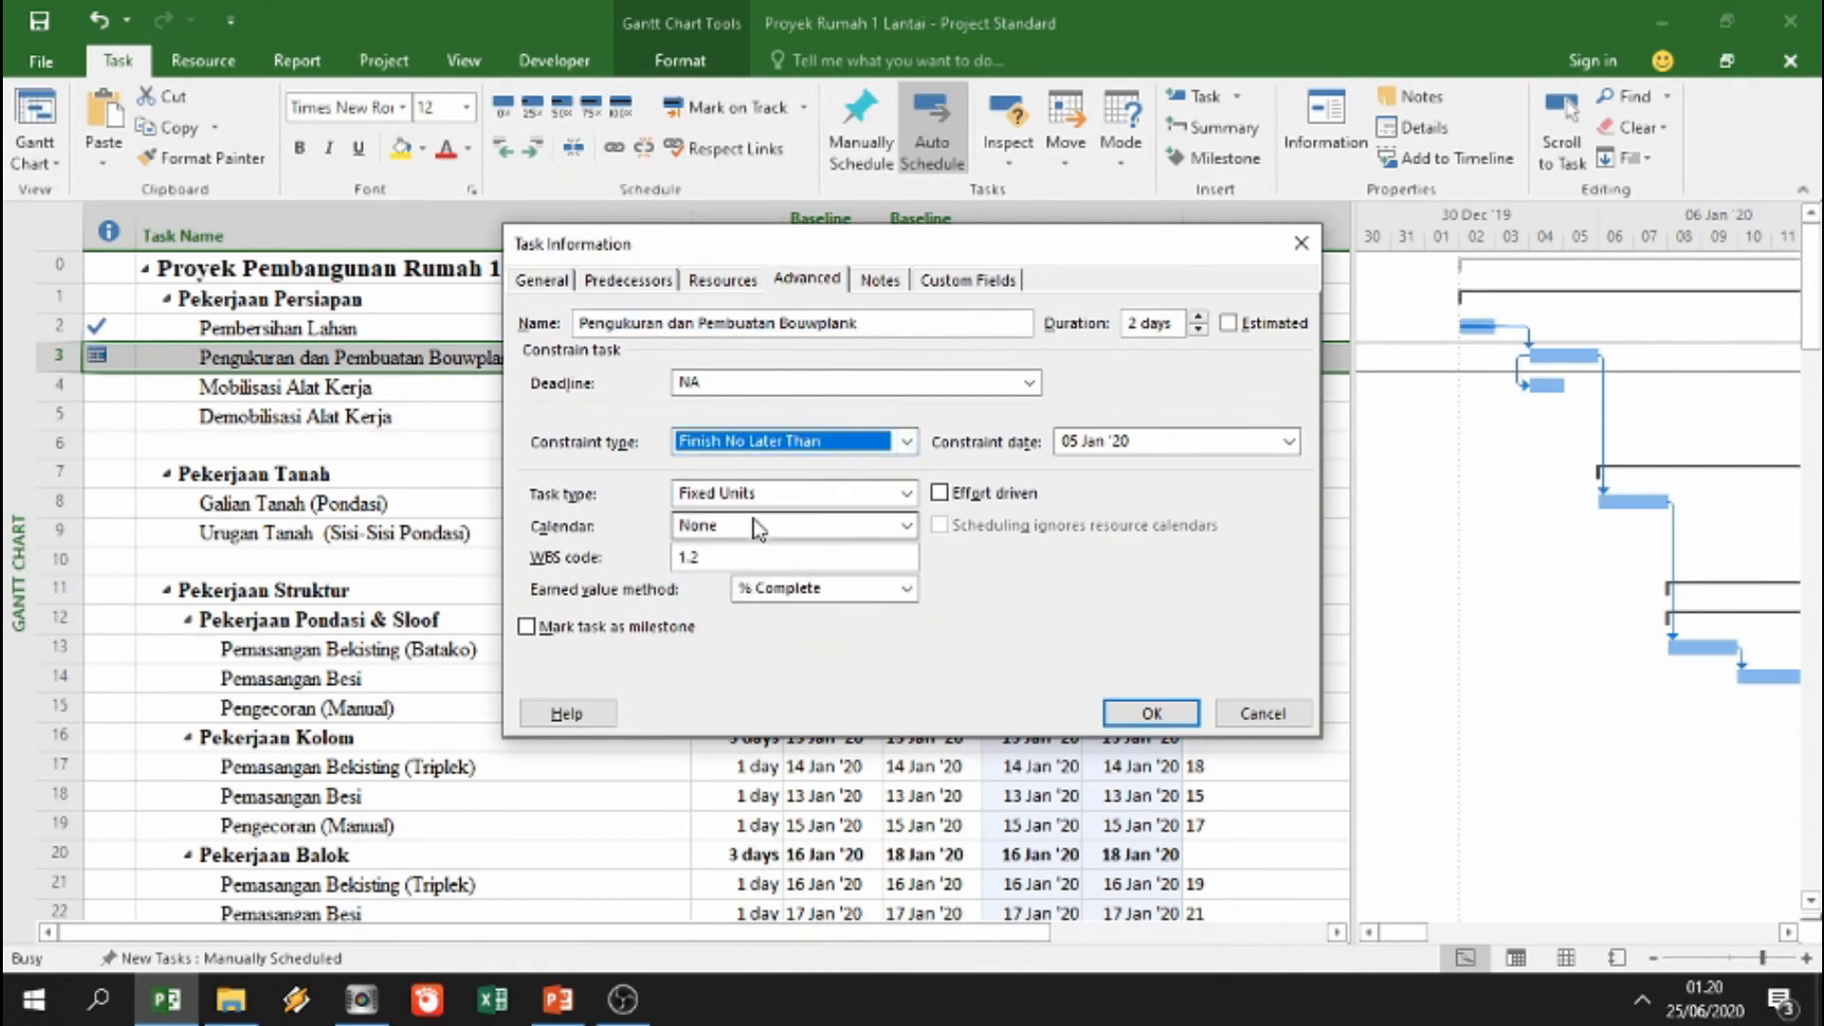
{"action": "left_click", "coordinate": [1150, 711]}
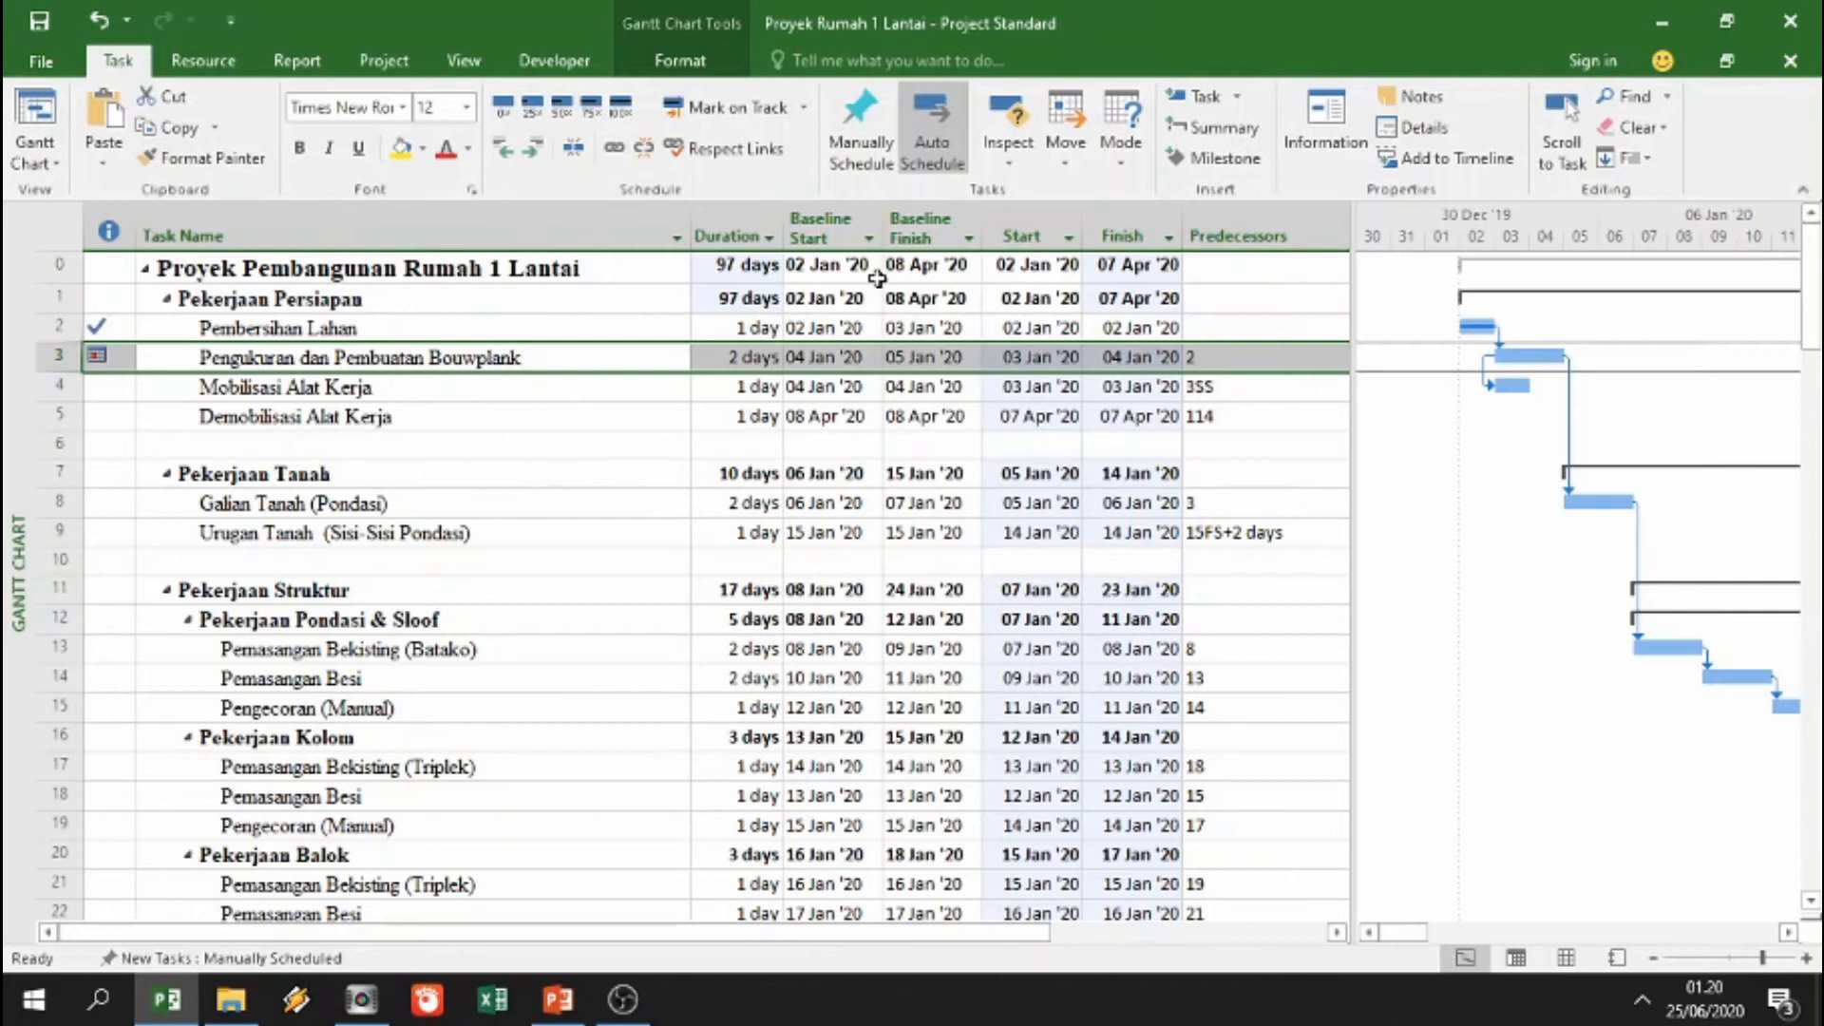
Step: Try to set the actual finish date of Pembersihan Lahan to 04 Jan '20 in the Task Details Form
{"action": "double_click", "coordinate": [569, 327]}
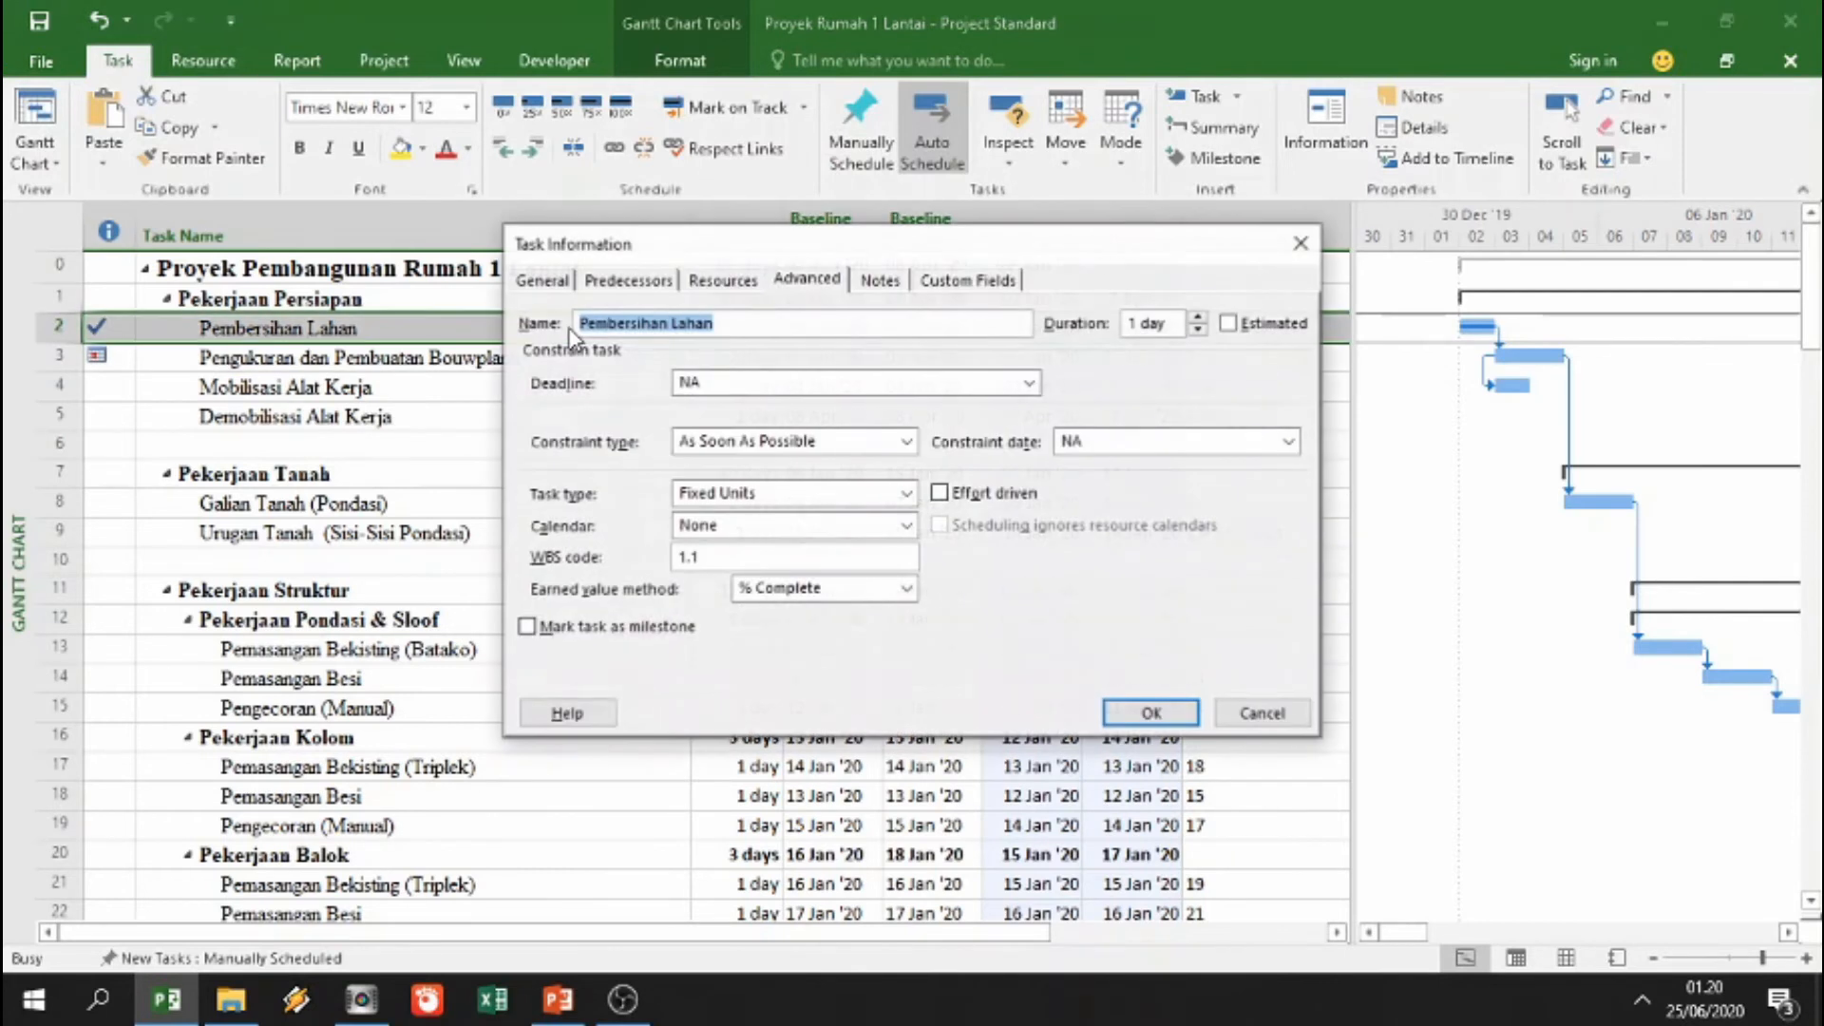
{"action": "left_click", "coordinate": [1260, 714]}
{"action": "left_click", "coordinate": [1415, 127]}
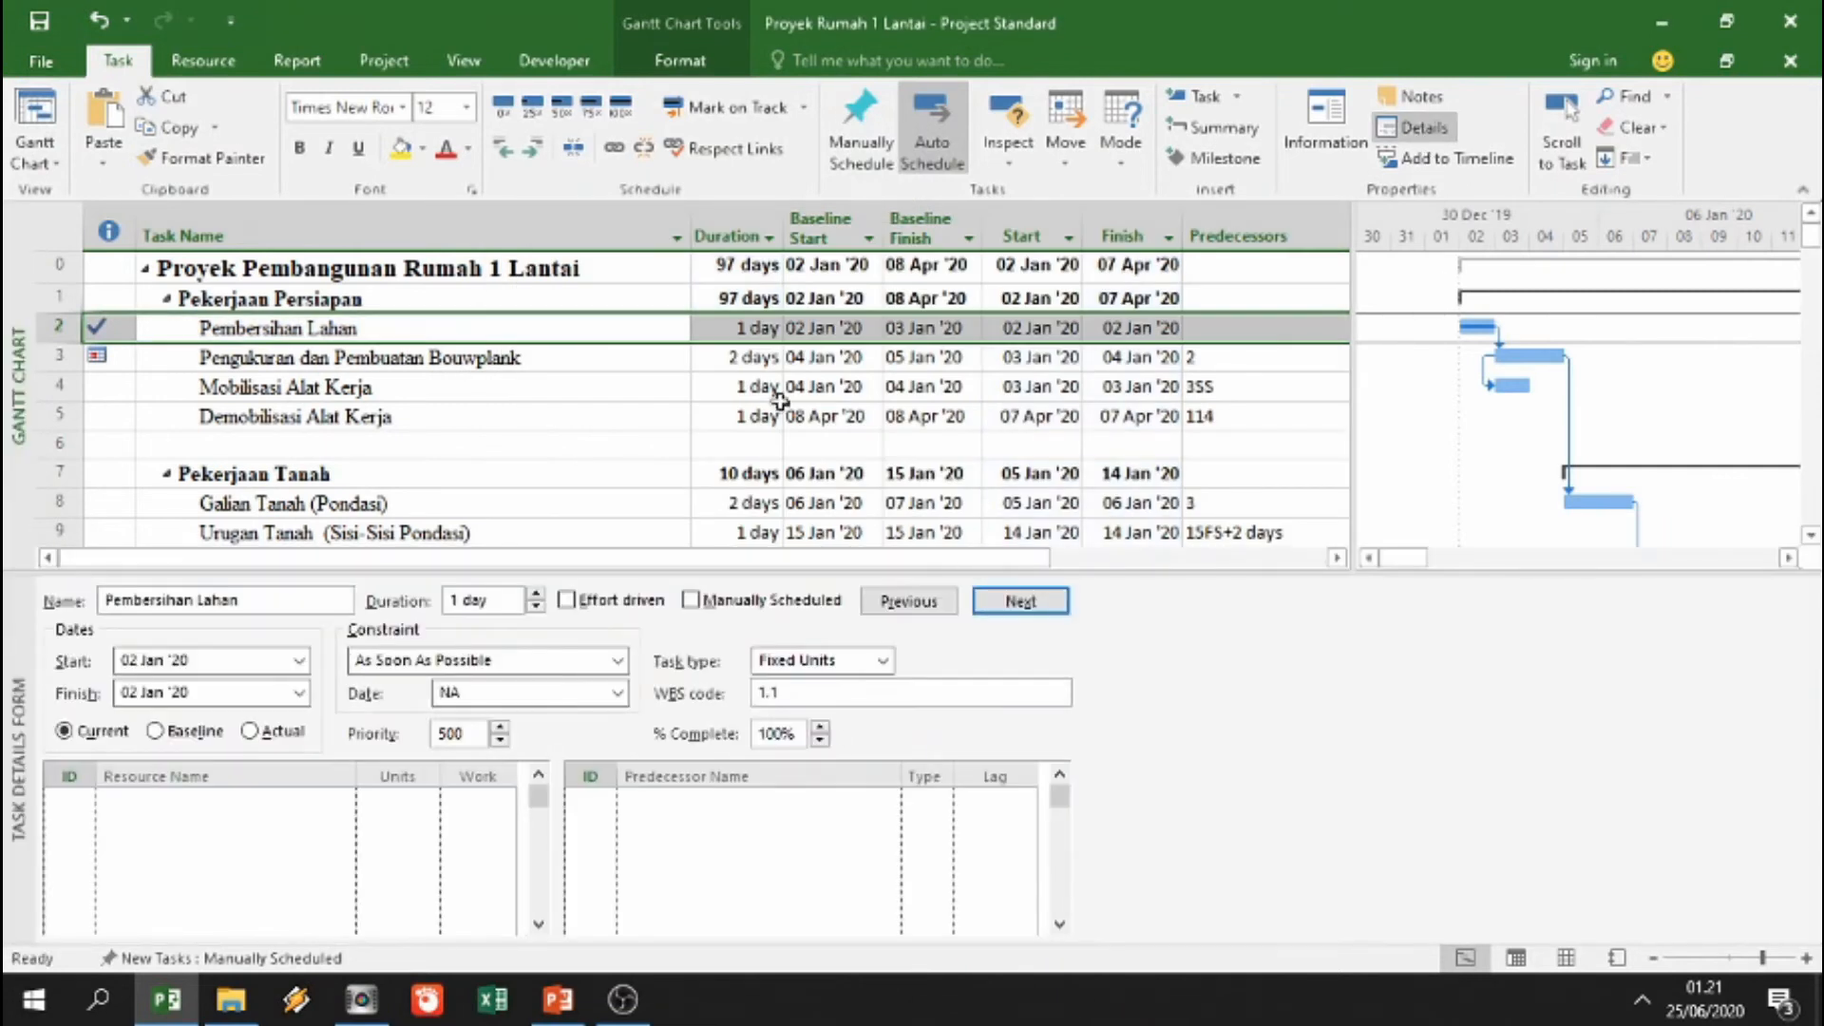
{"action": "left_click", "coordinate": [302, 723]}
{"action": "left_click", "coordinate": [298, 692]}
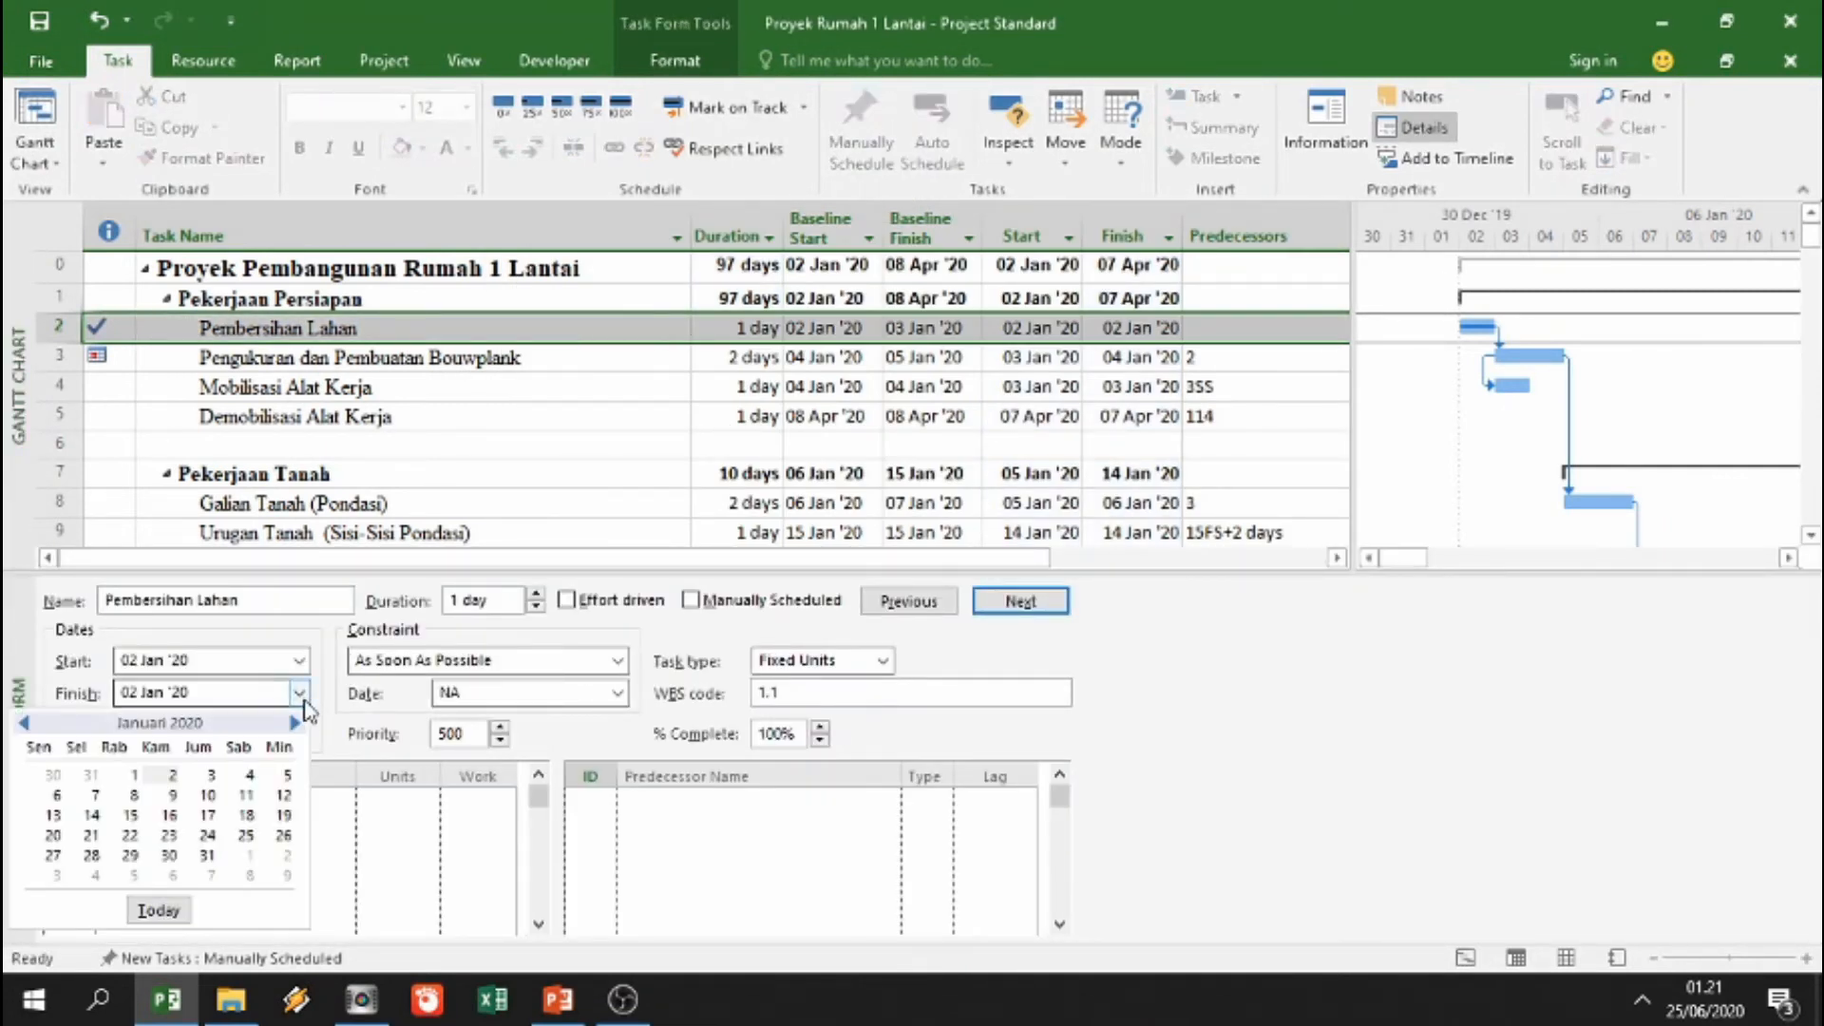
{"action": "left_click", "coordinate": [248, 776]}
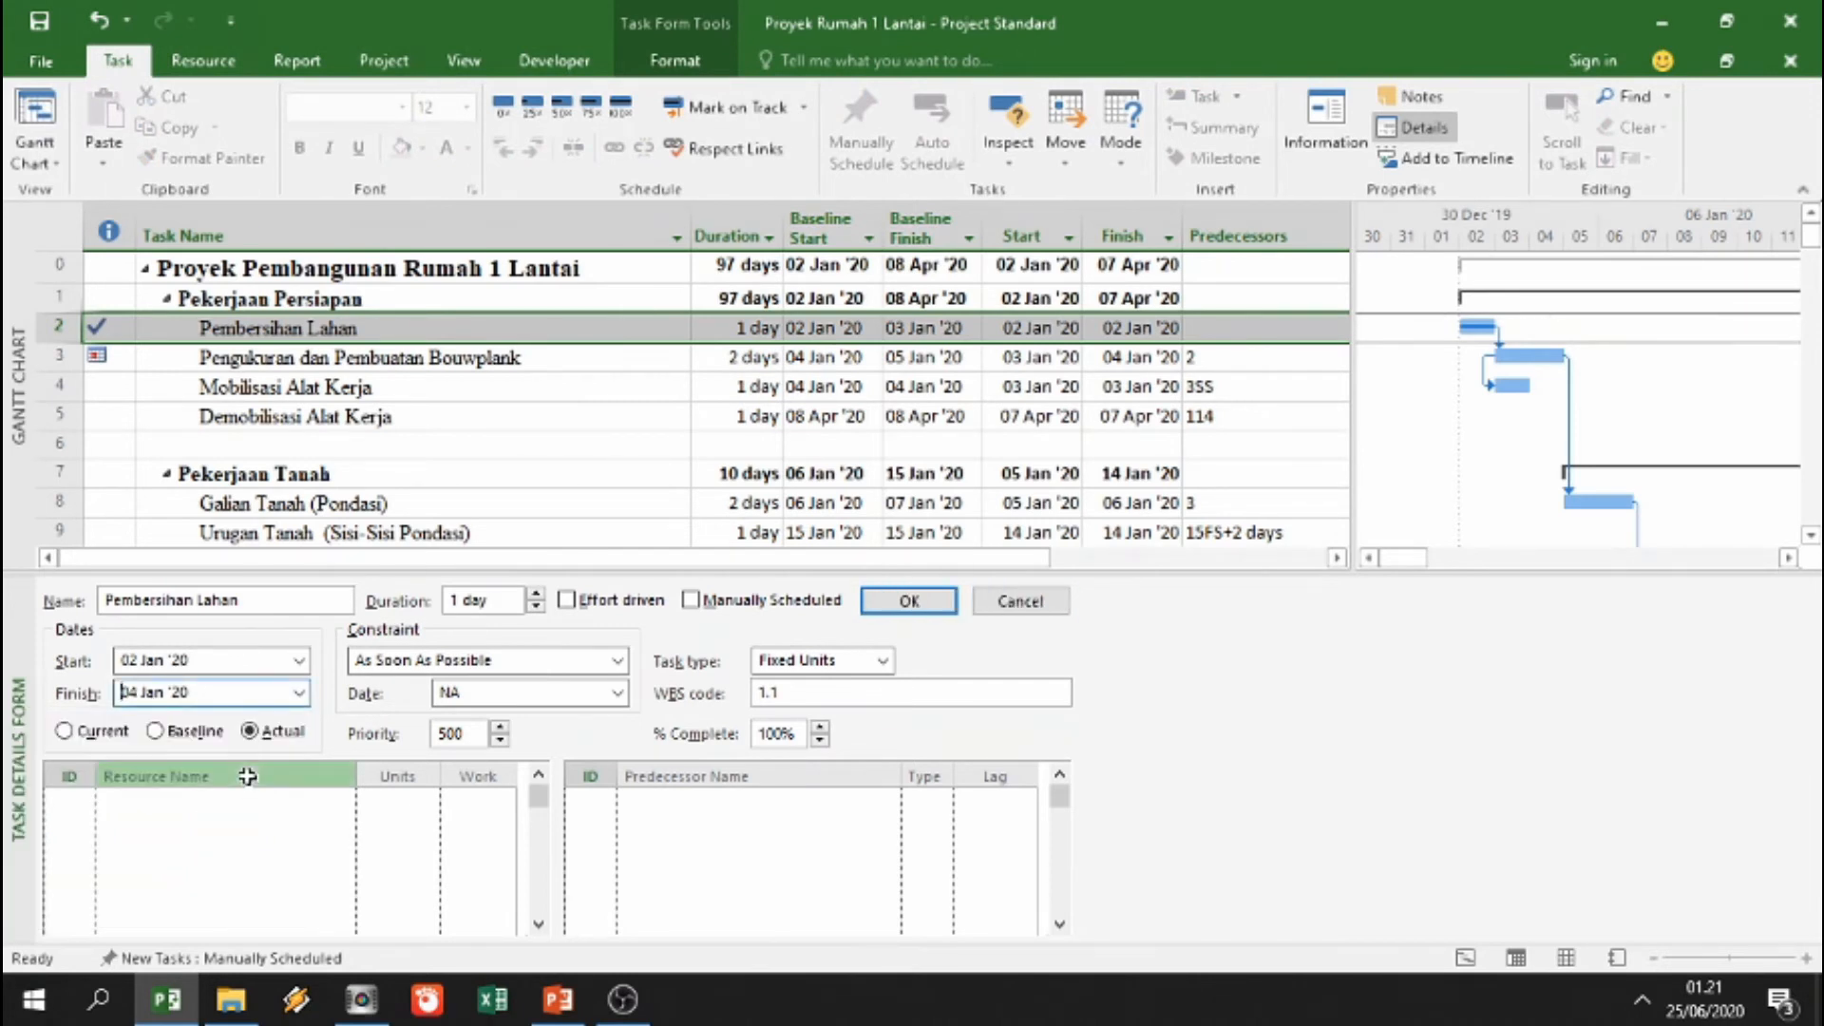
{"action": "left_click", "coordinate": [910, 608]}
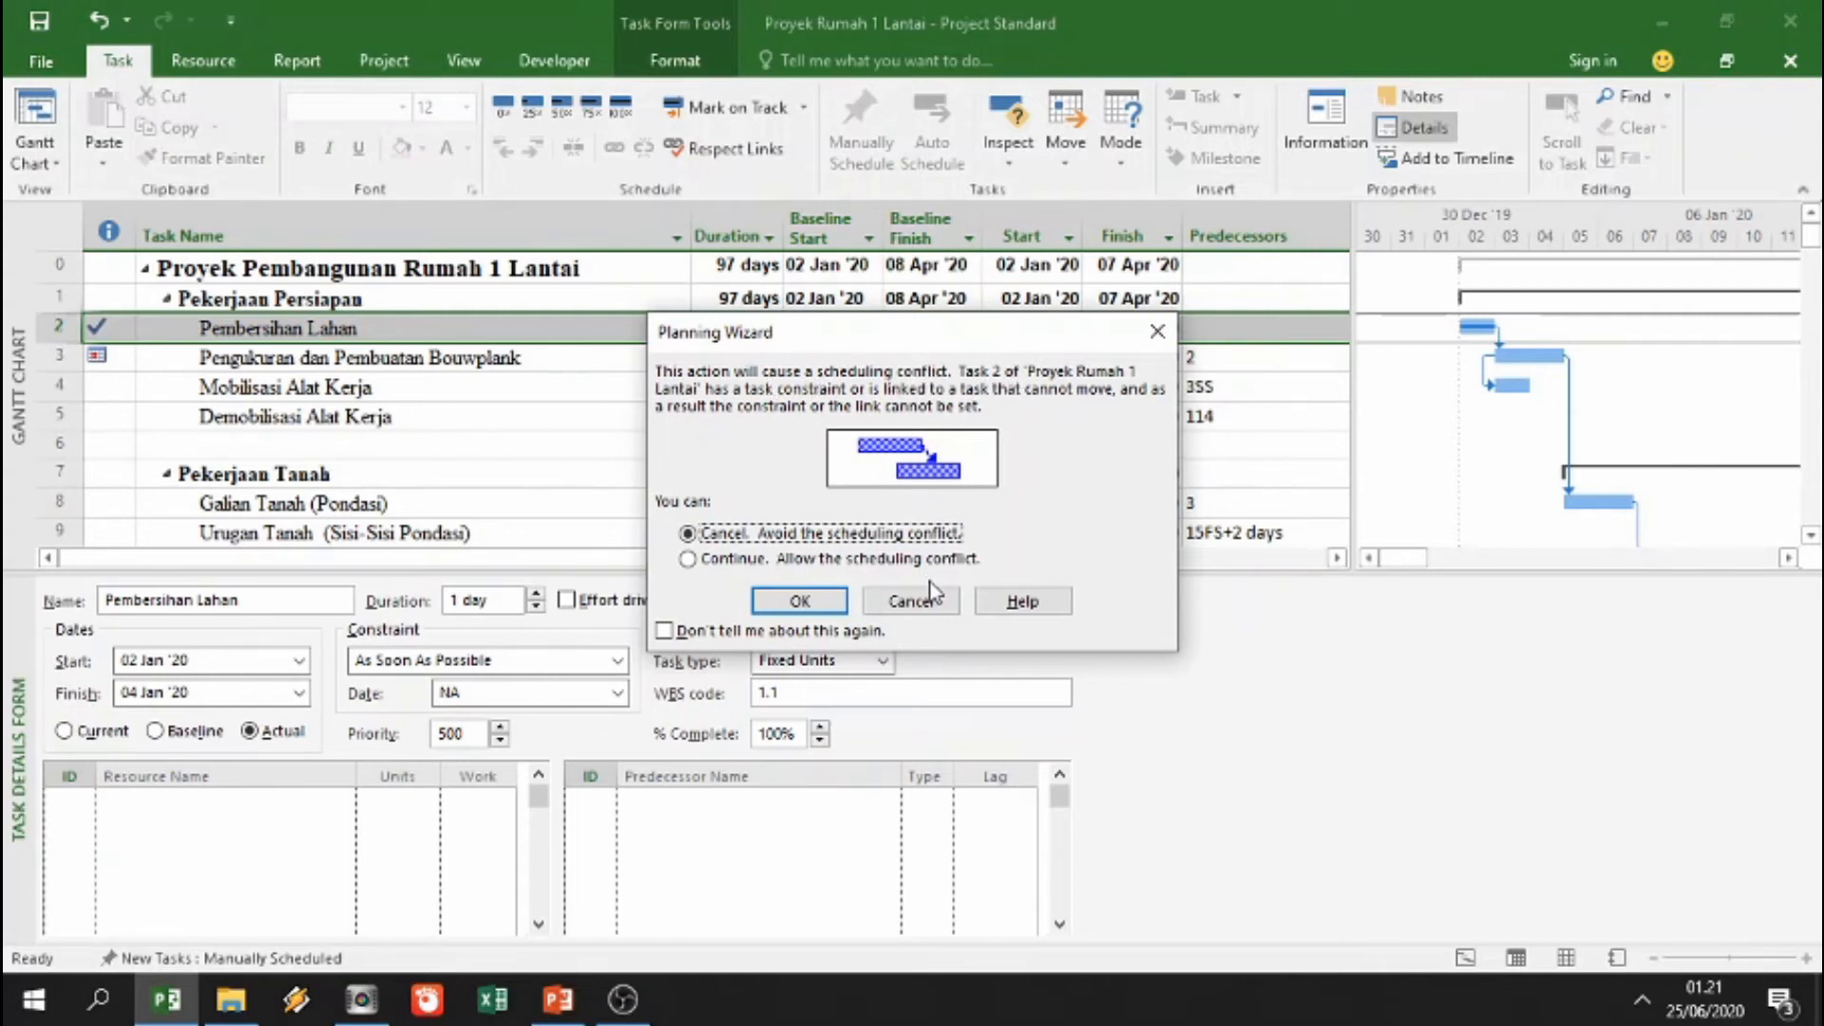
Step: Cancel the conflicting finish date change in the Planning Wizard and hide the Task Details Form
{"action": "left_click_drag", "start_coordinate": [992, 344], "coordinate": [983, 446]}
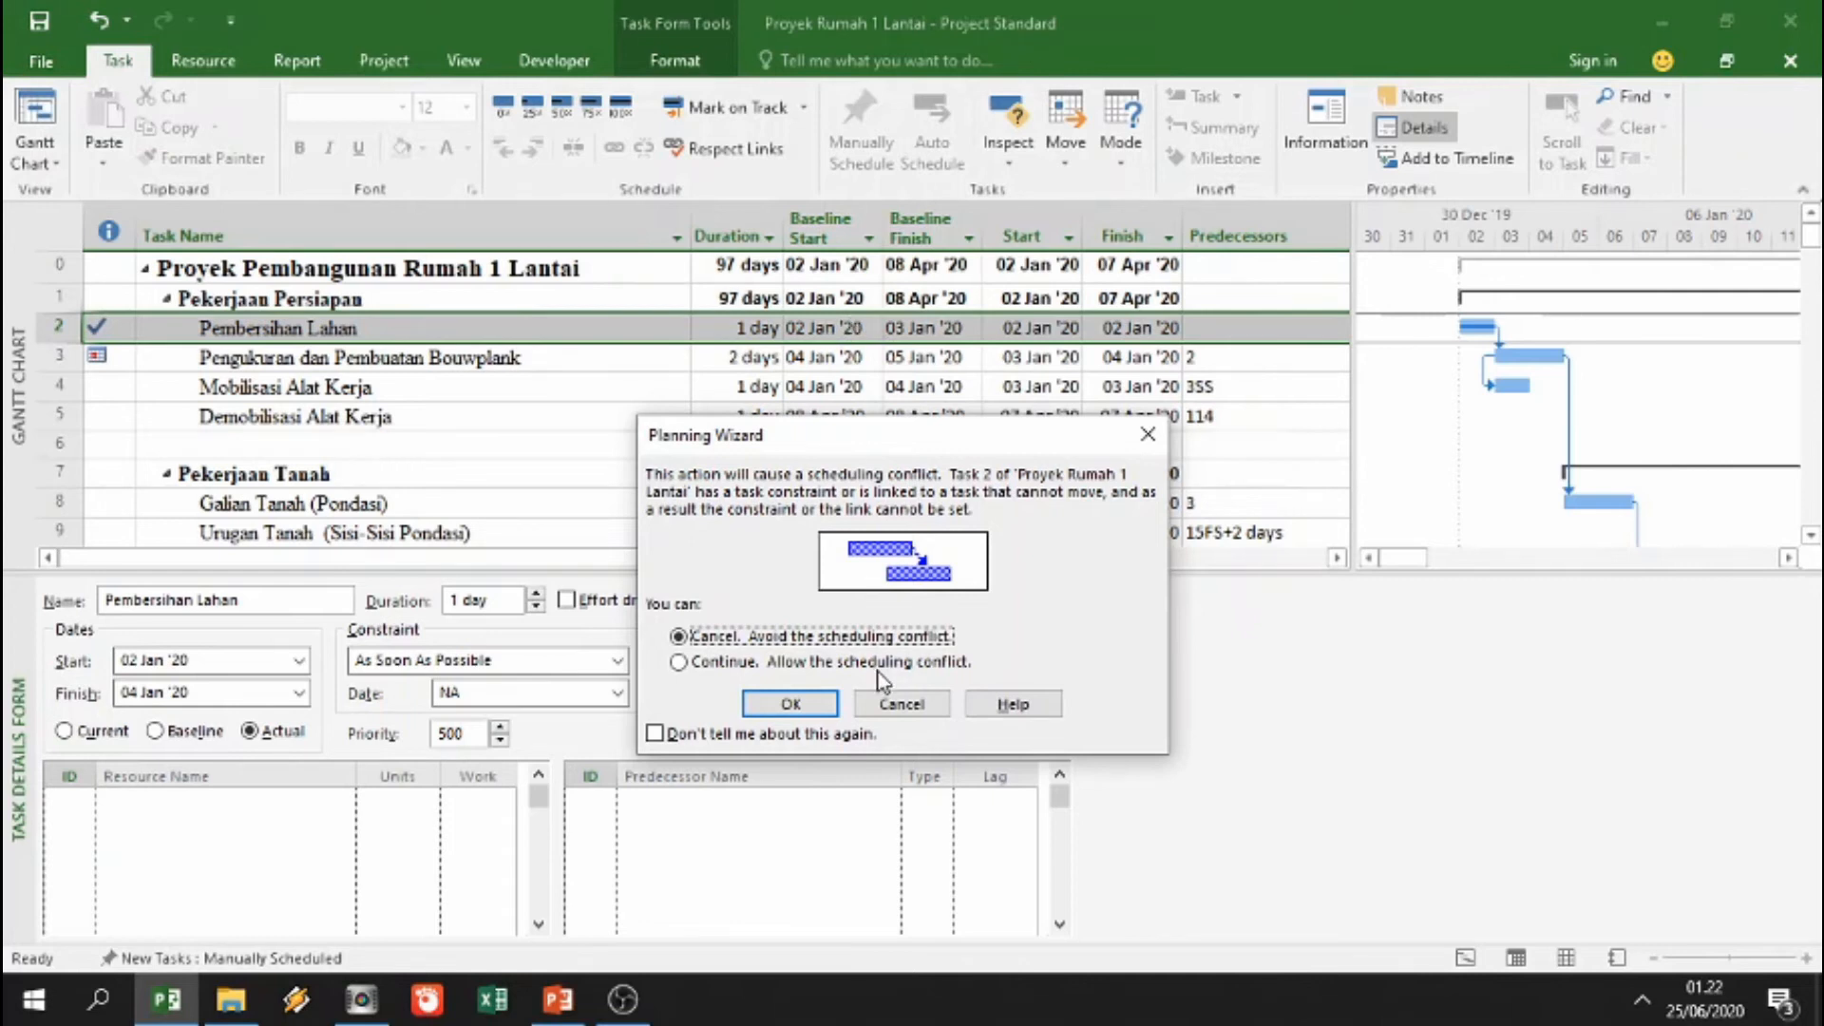
{"action": "left_click", "coordinate": [888, 710]}
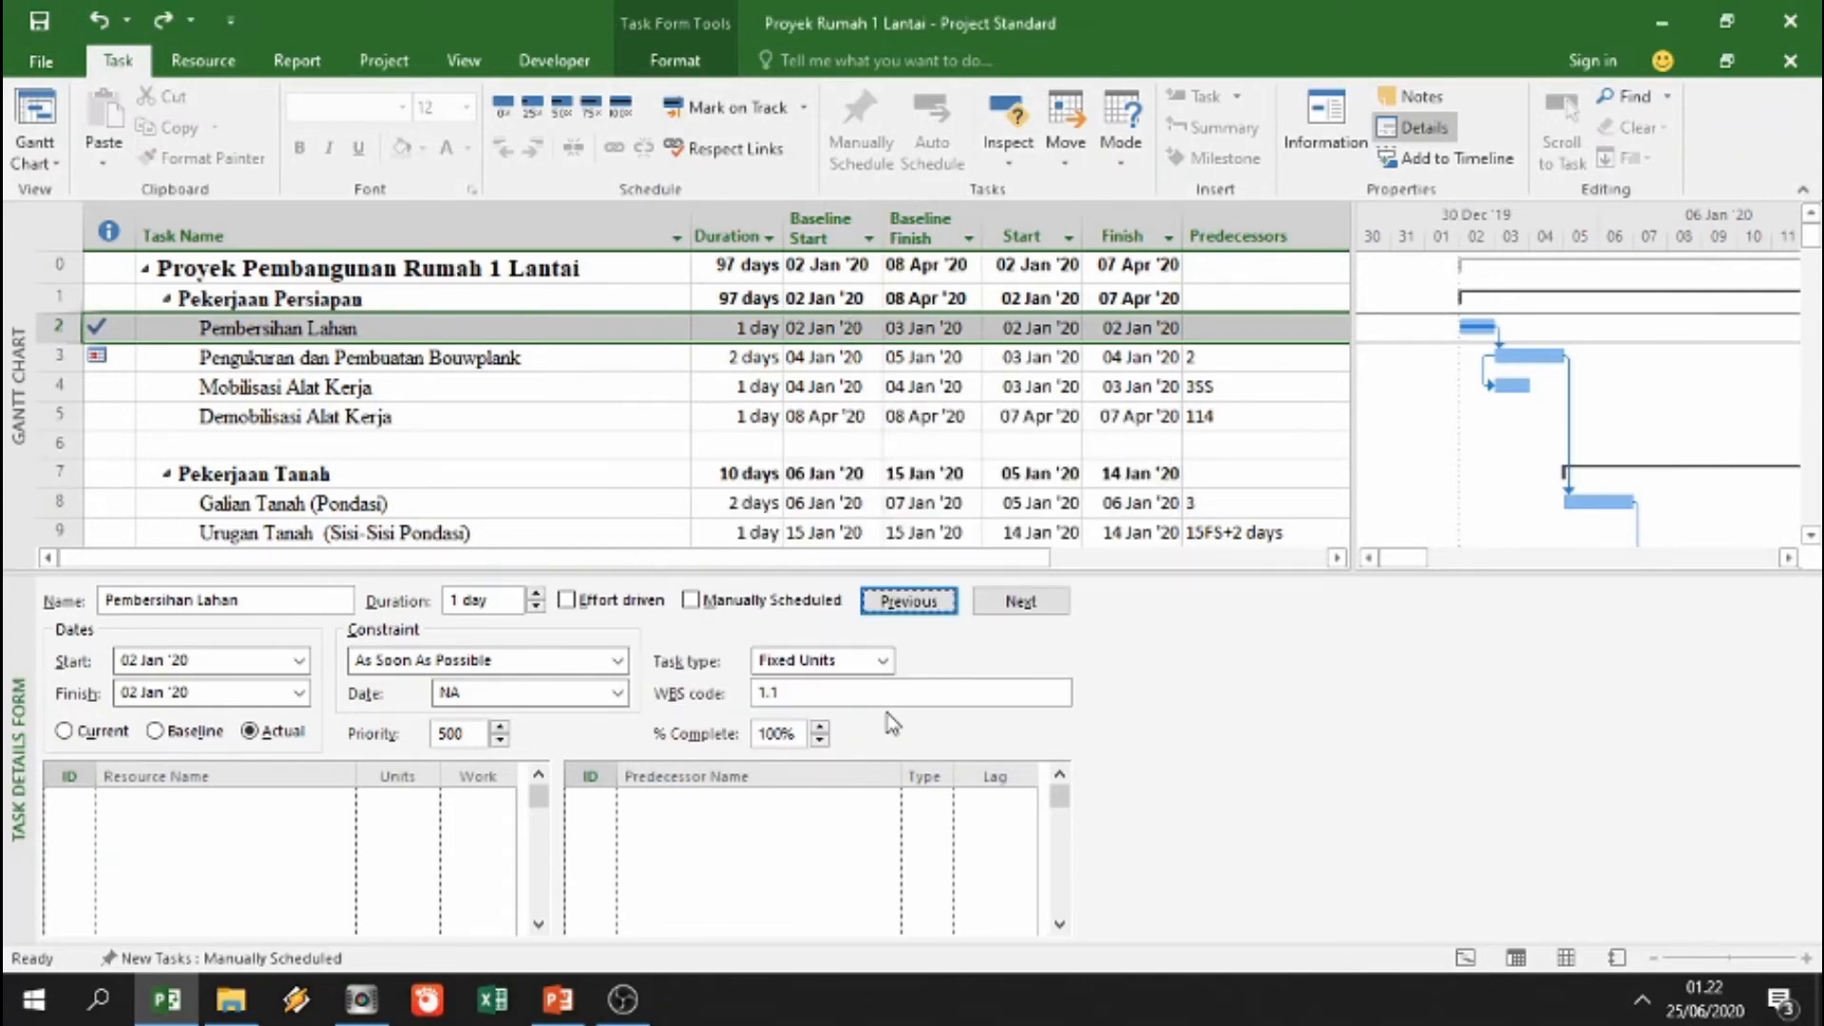
{"action": "left_click", "coordinate": [1424, 126]}
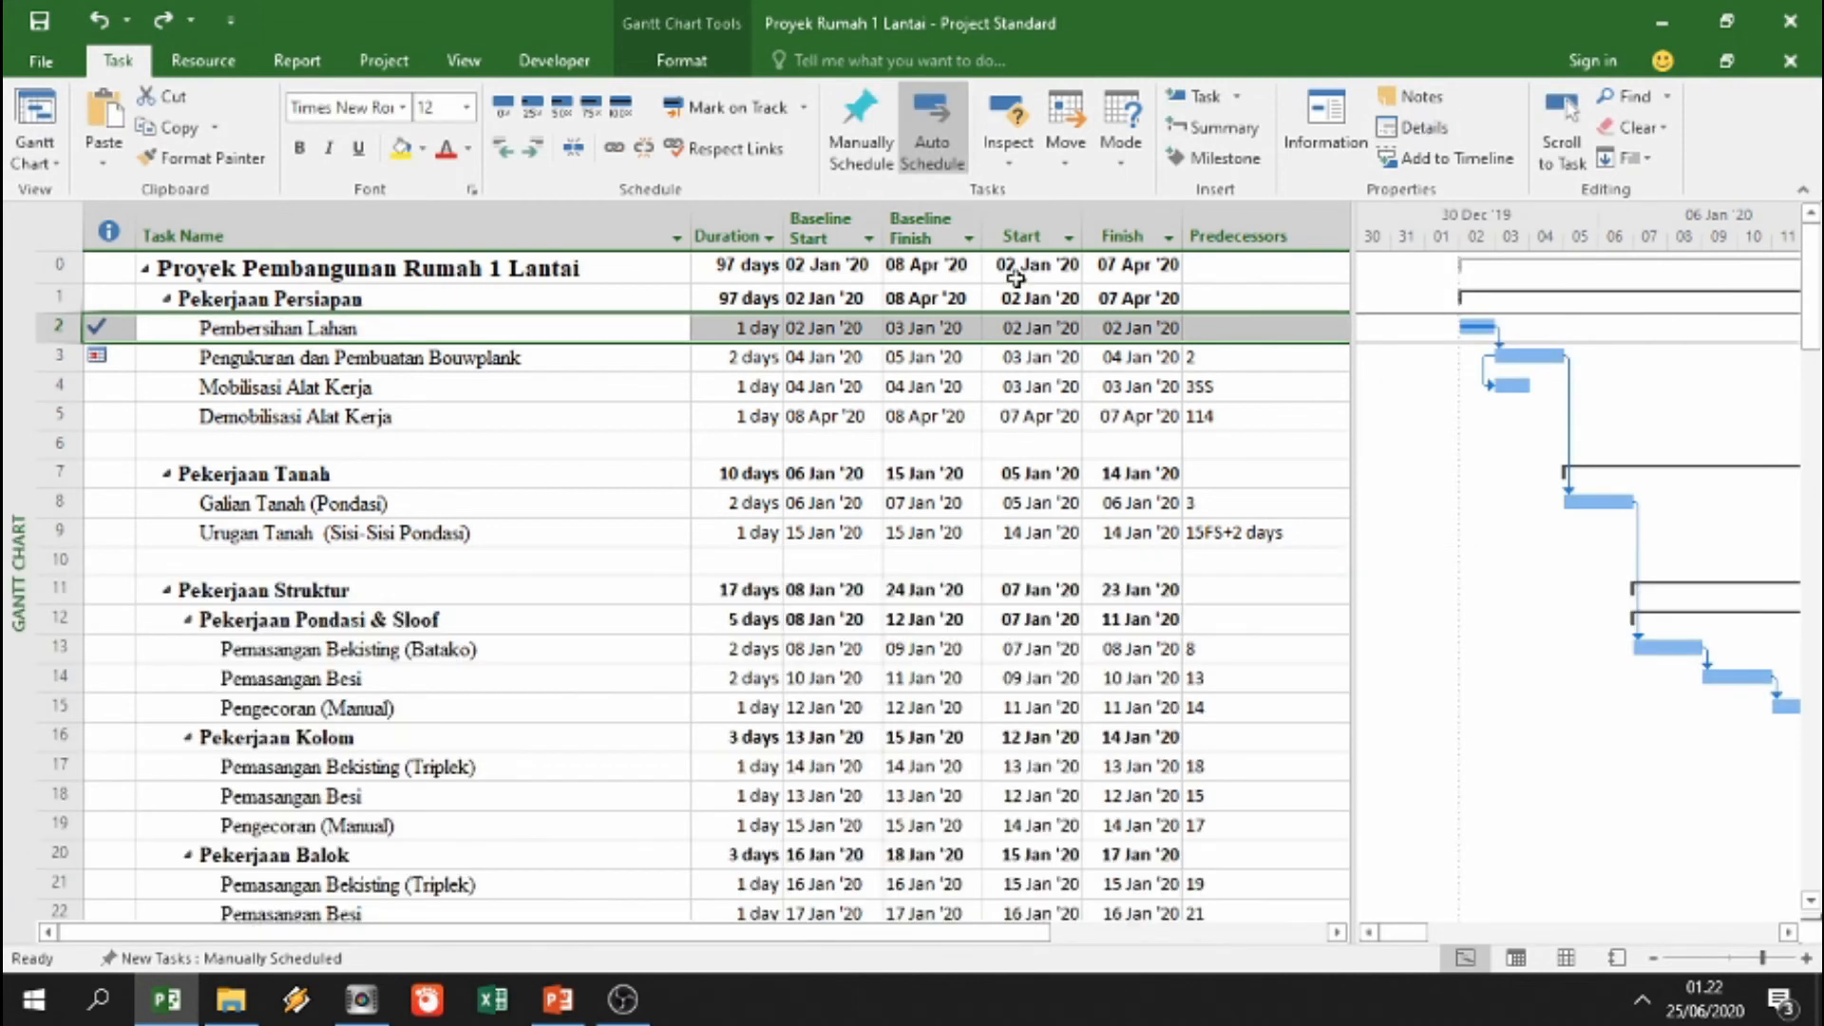
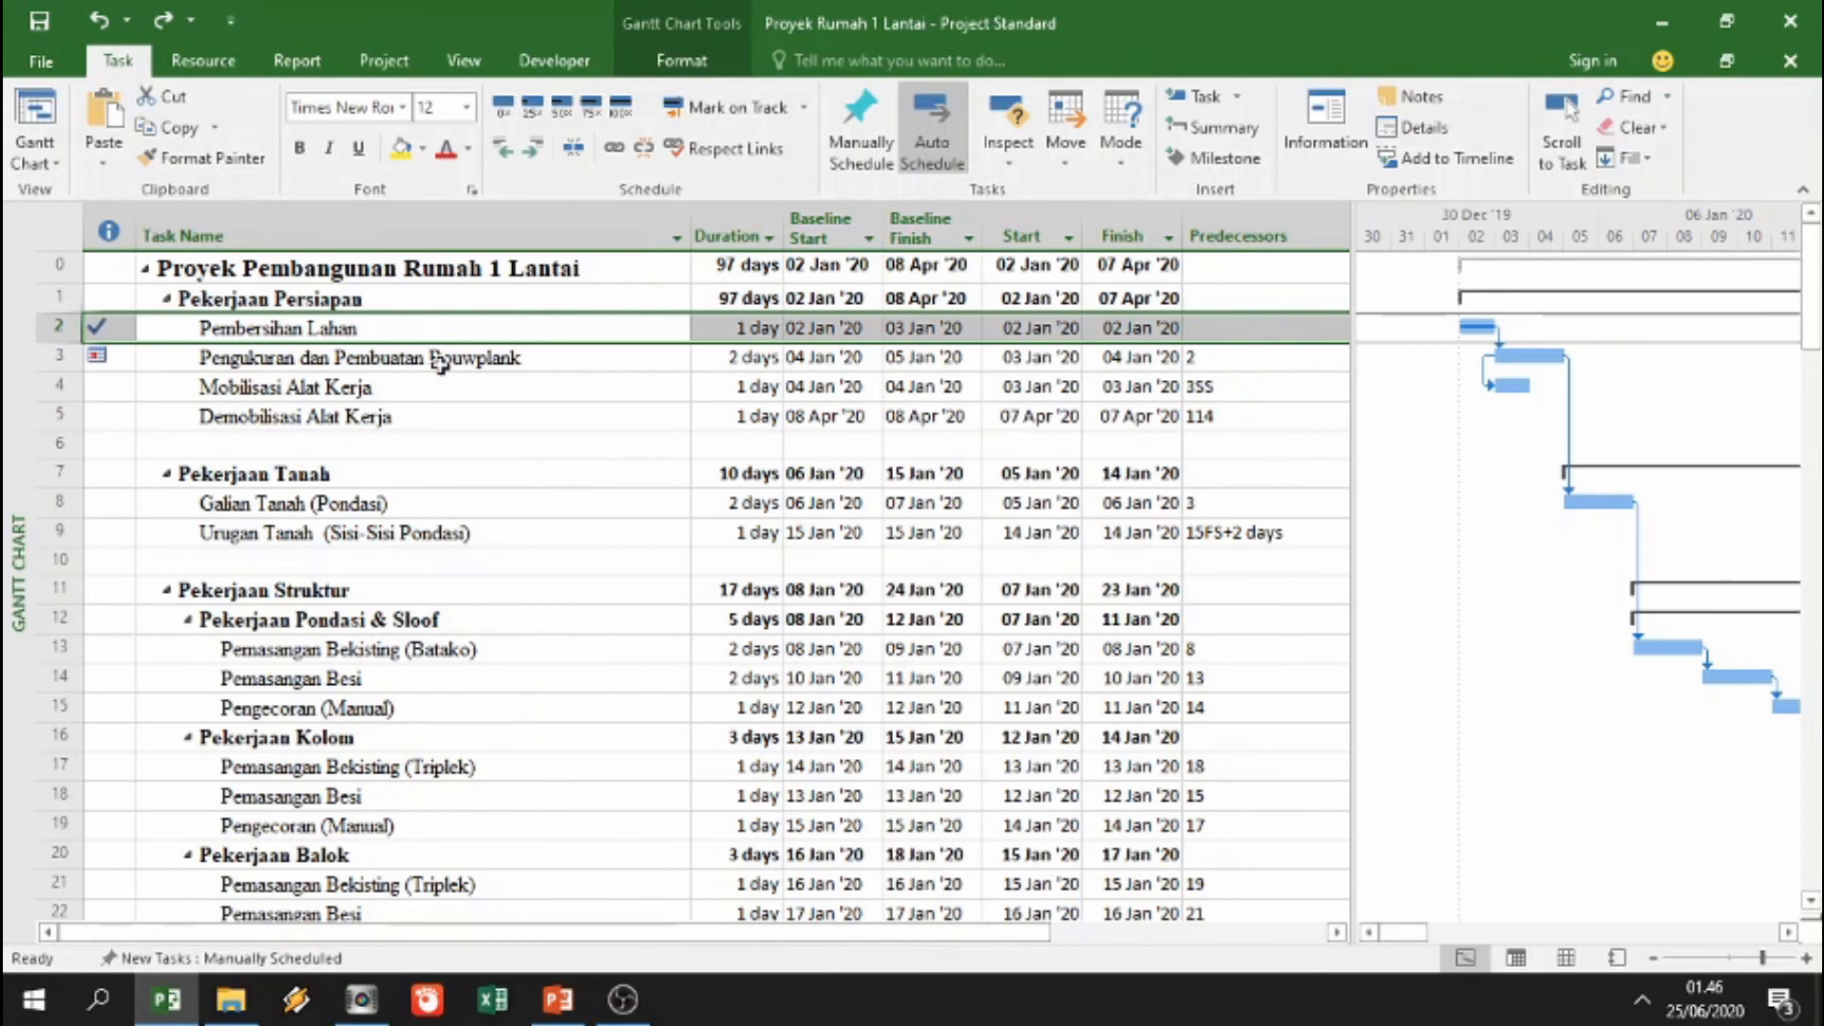
Step: Change the constraint type of Pengukuran dan Pembuatan Bouwplank to Must Finish On in its Task Information
{"action": "double_click", "coordinate": [440, 364]}
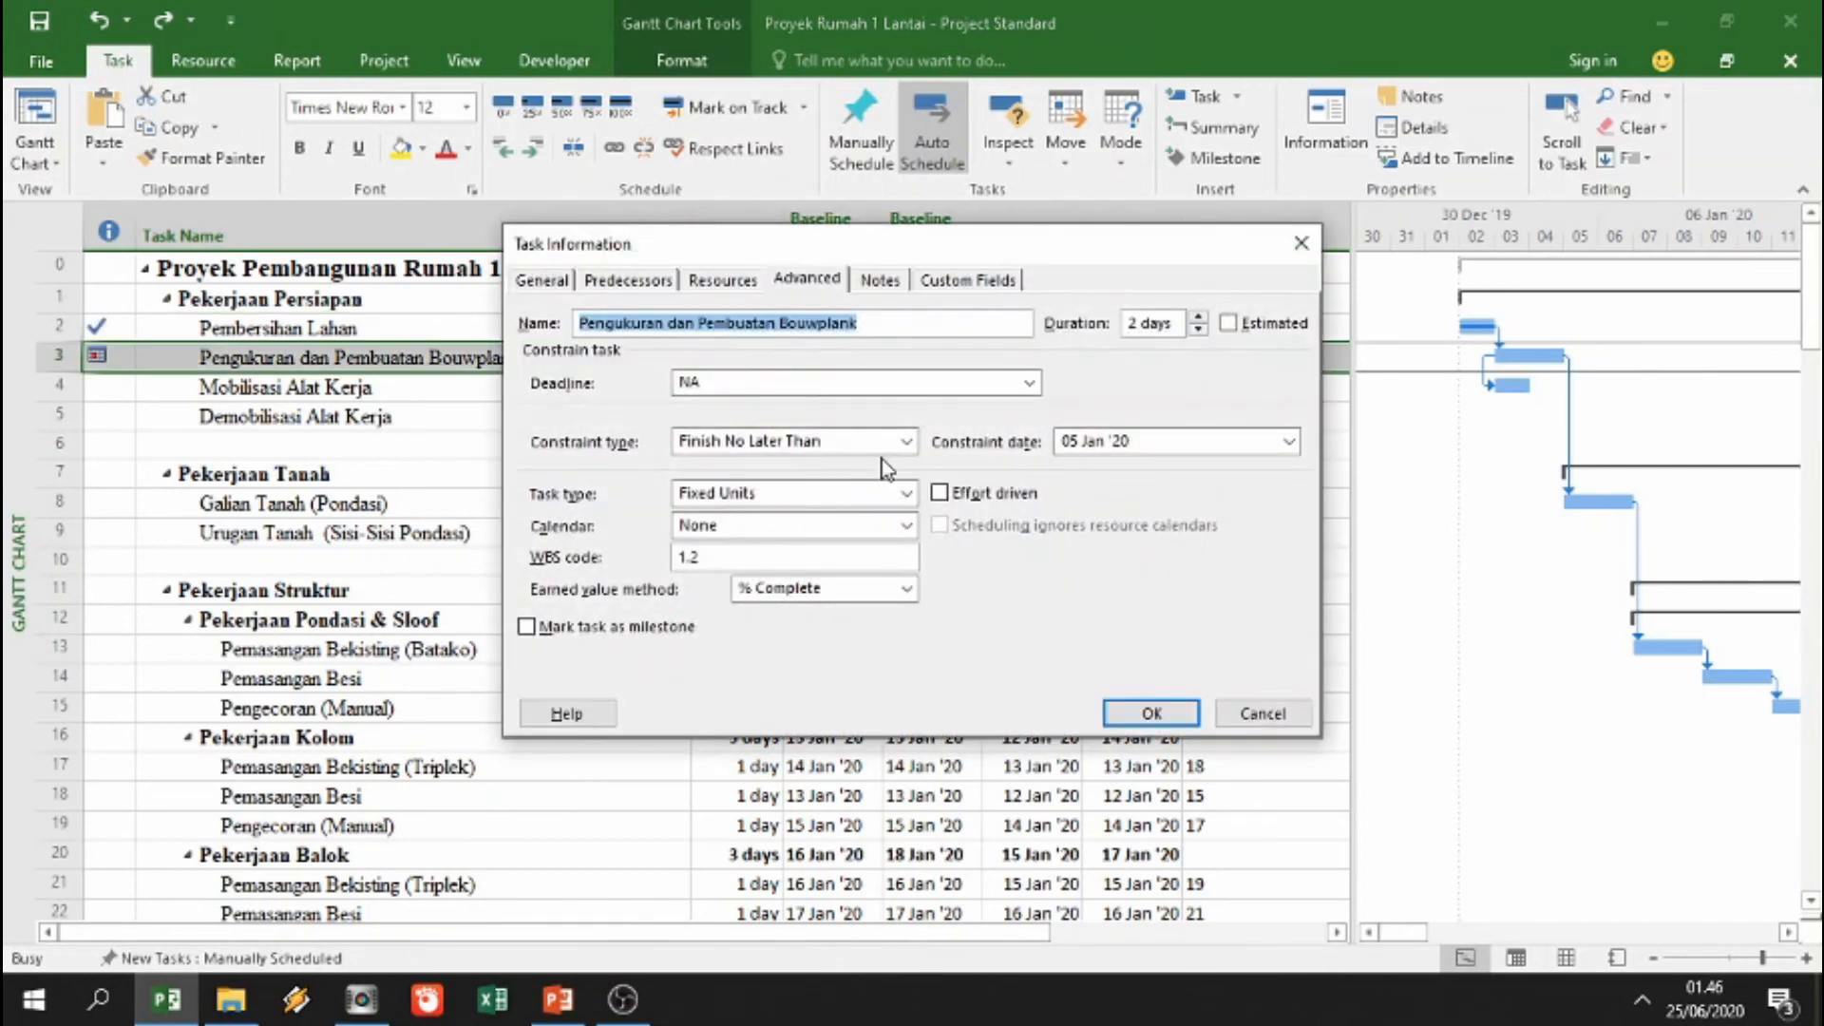
{"action": "left_click", "coordinate": [900, 444]}
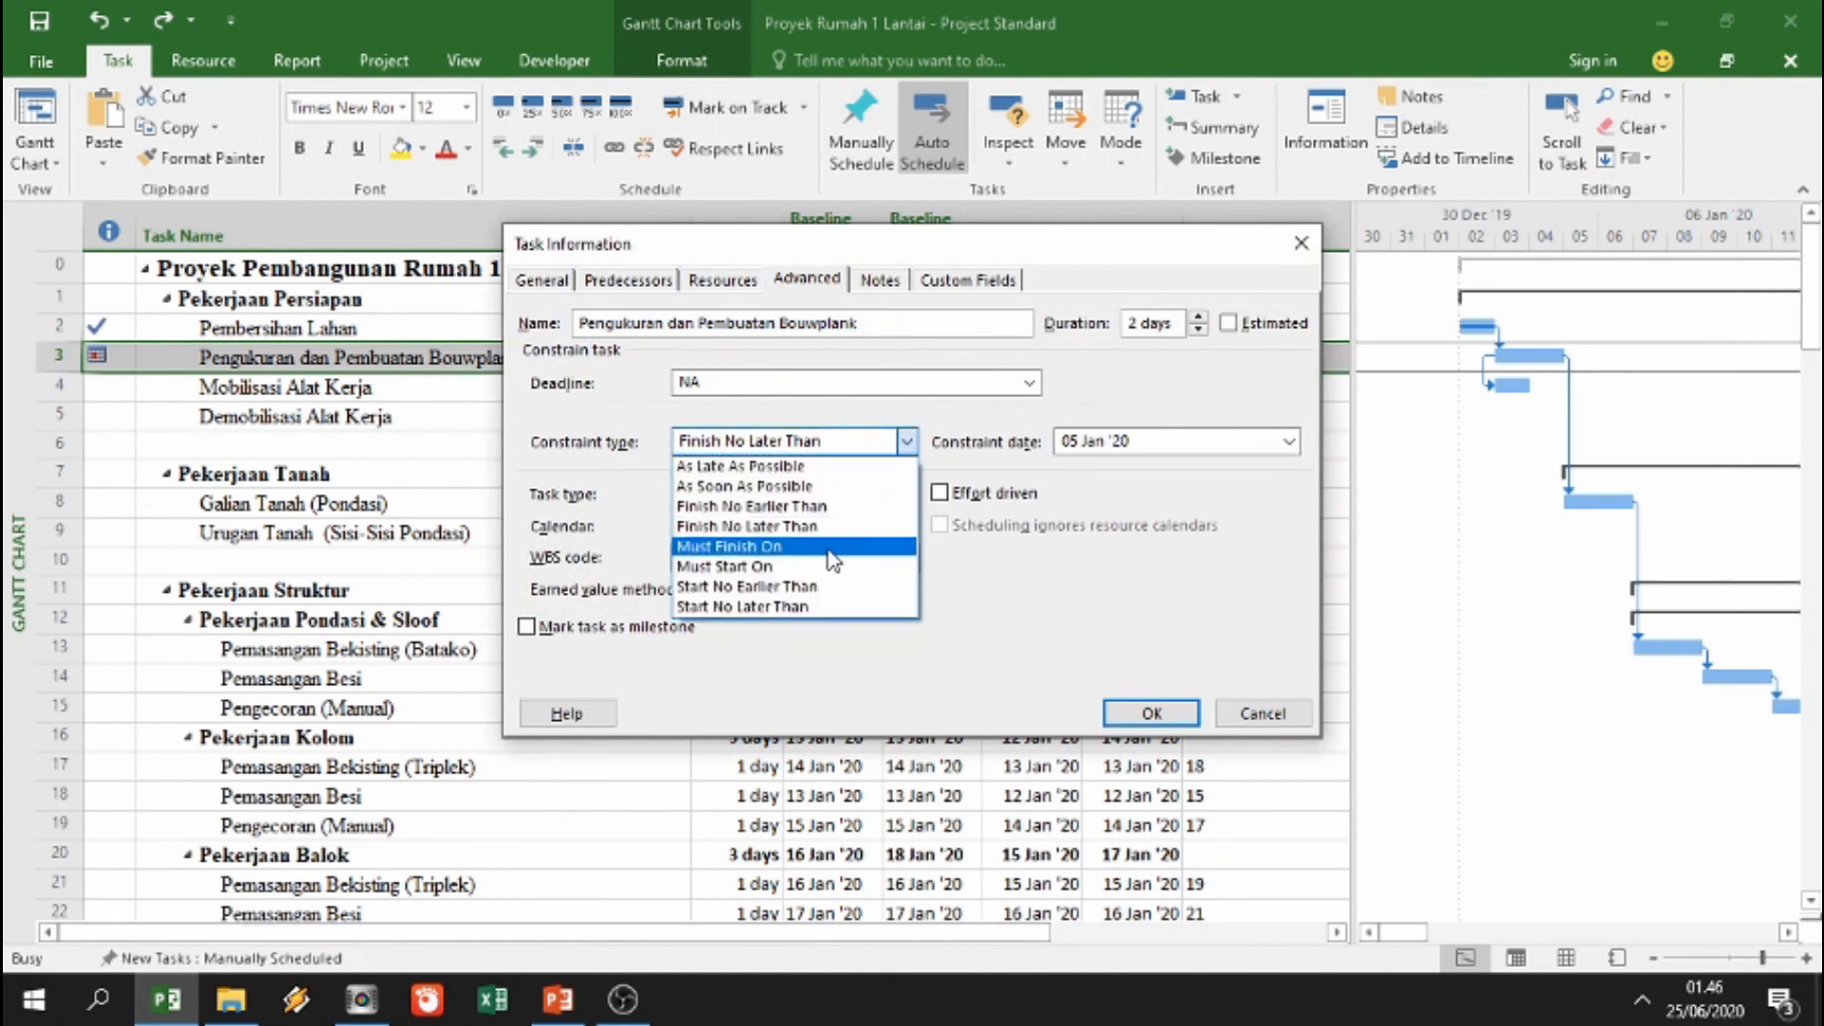
{"action": "left_click", "coordinate": [832, 548]}
{"action": "left_click_drag", "start_coordinate": [1004, 264], "coordinate": [1053, 456]}
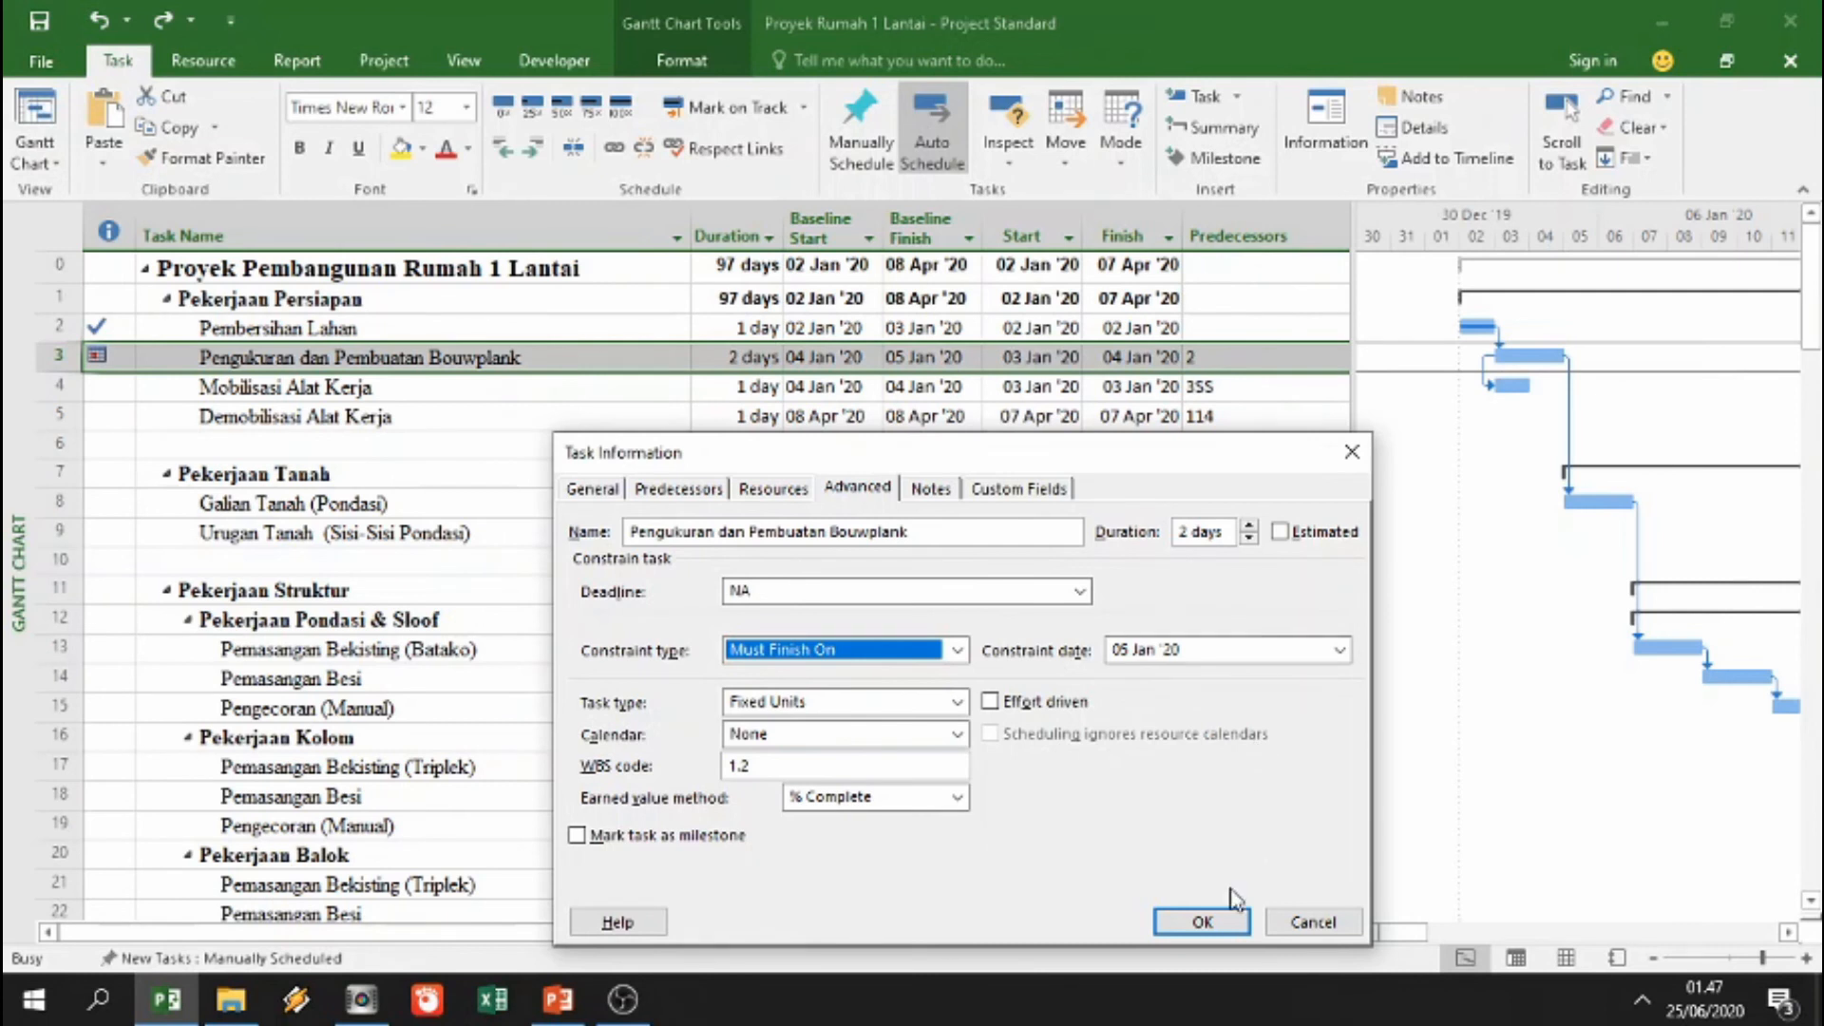
{"action": "left_click", "coordinate": [1201, 922]}
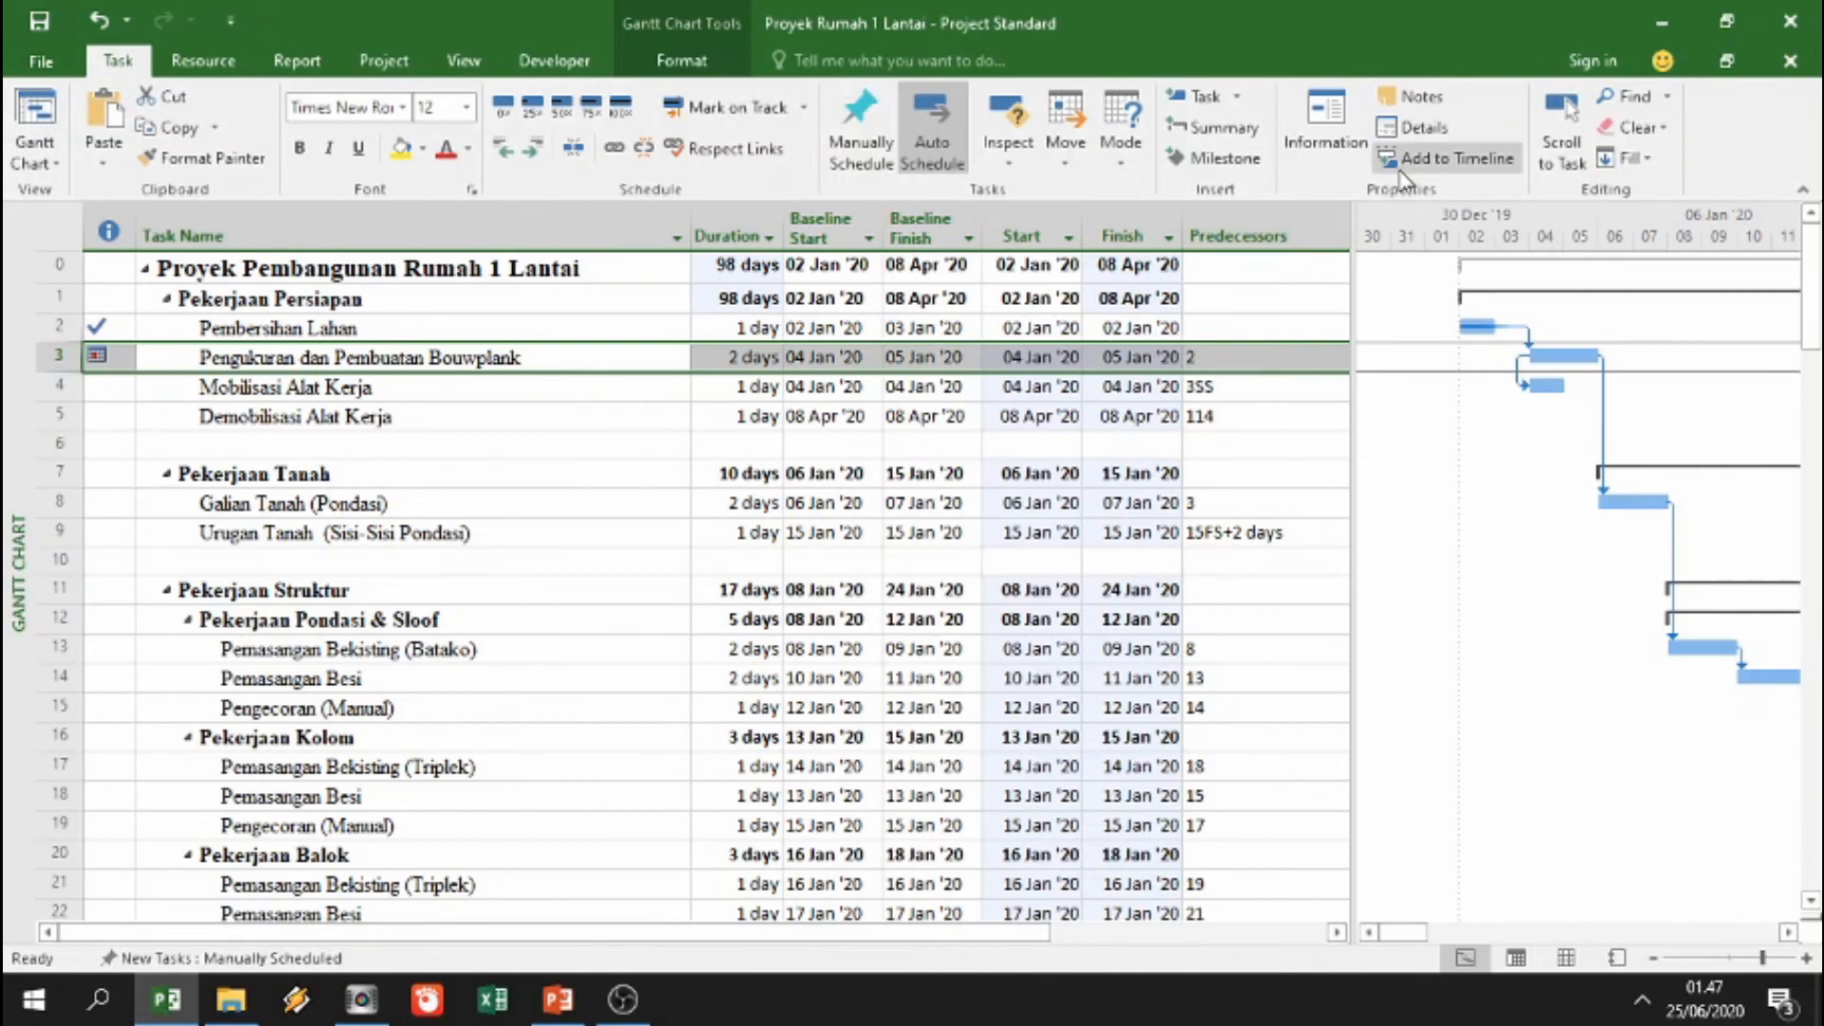
Step: Try to set the actual finish date of Pembersihan Lahan to 06 Jan '20 in the Task Details Form, then cancel in the Planning Wizard
{"action": "left_click", "coordinate": [1415, 127]}
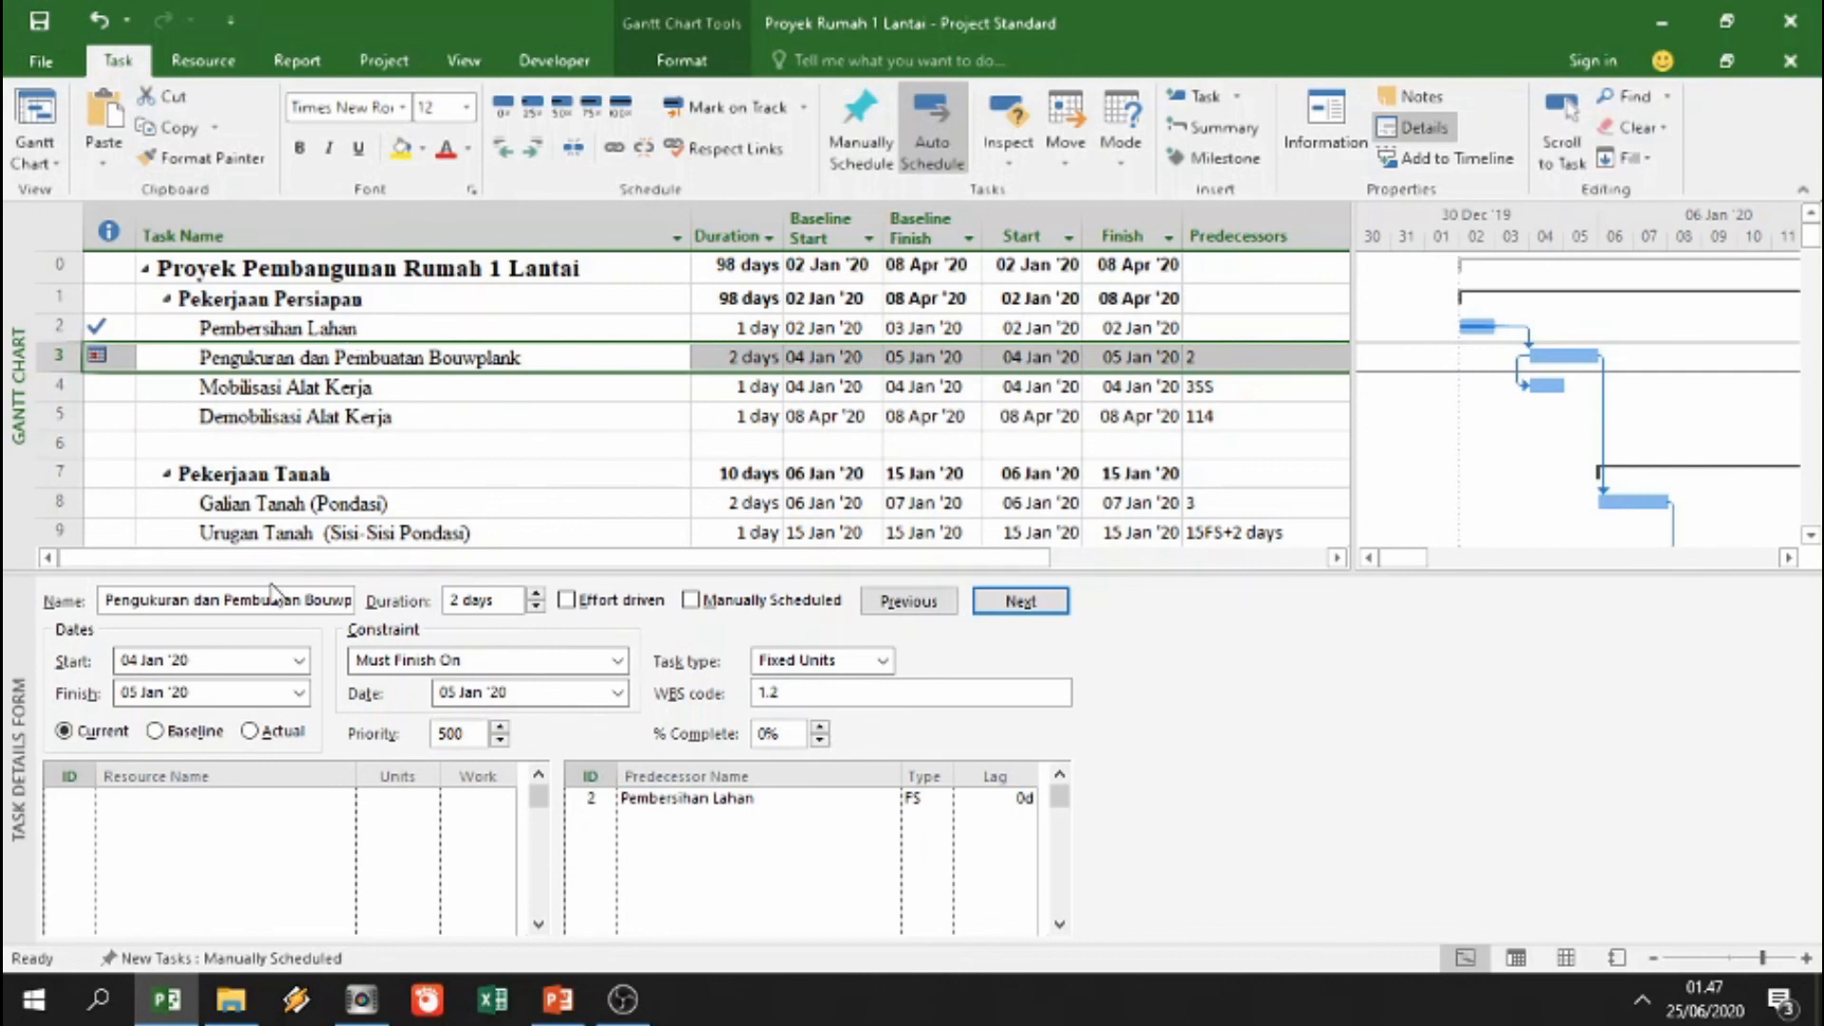
{"action": "left_click", "coordinate": [290, 733]}
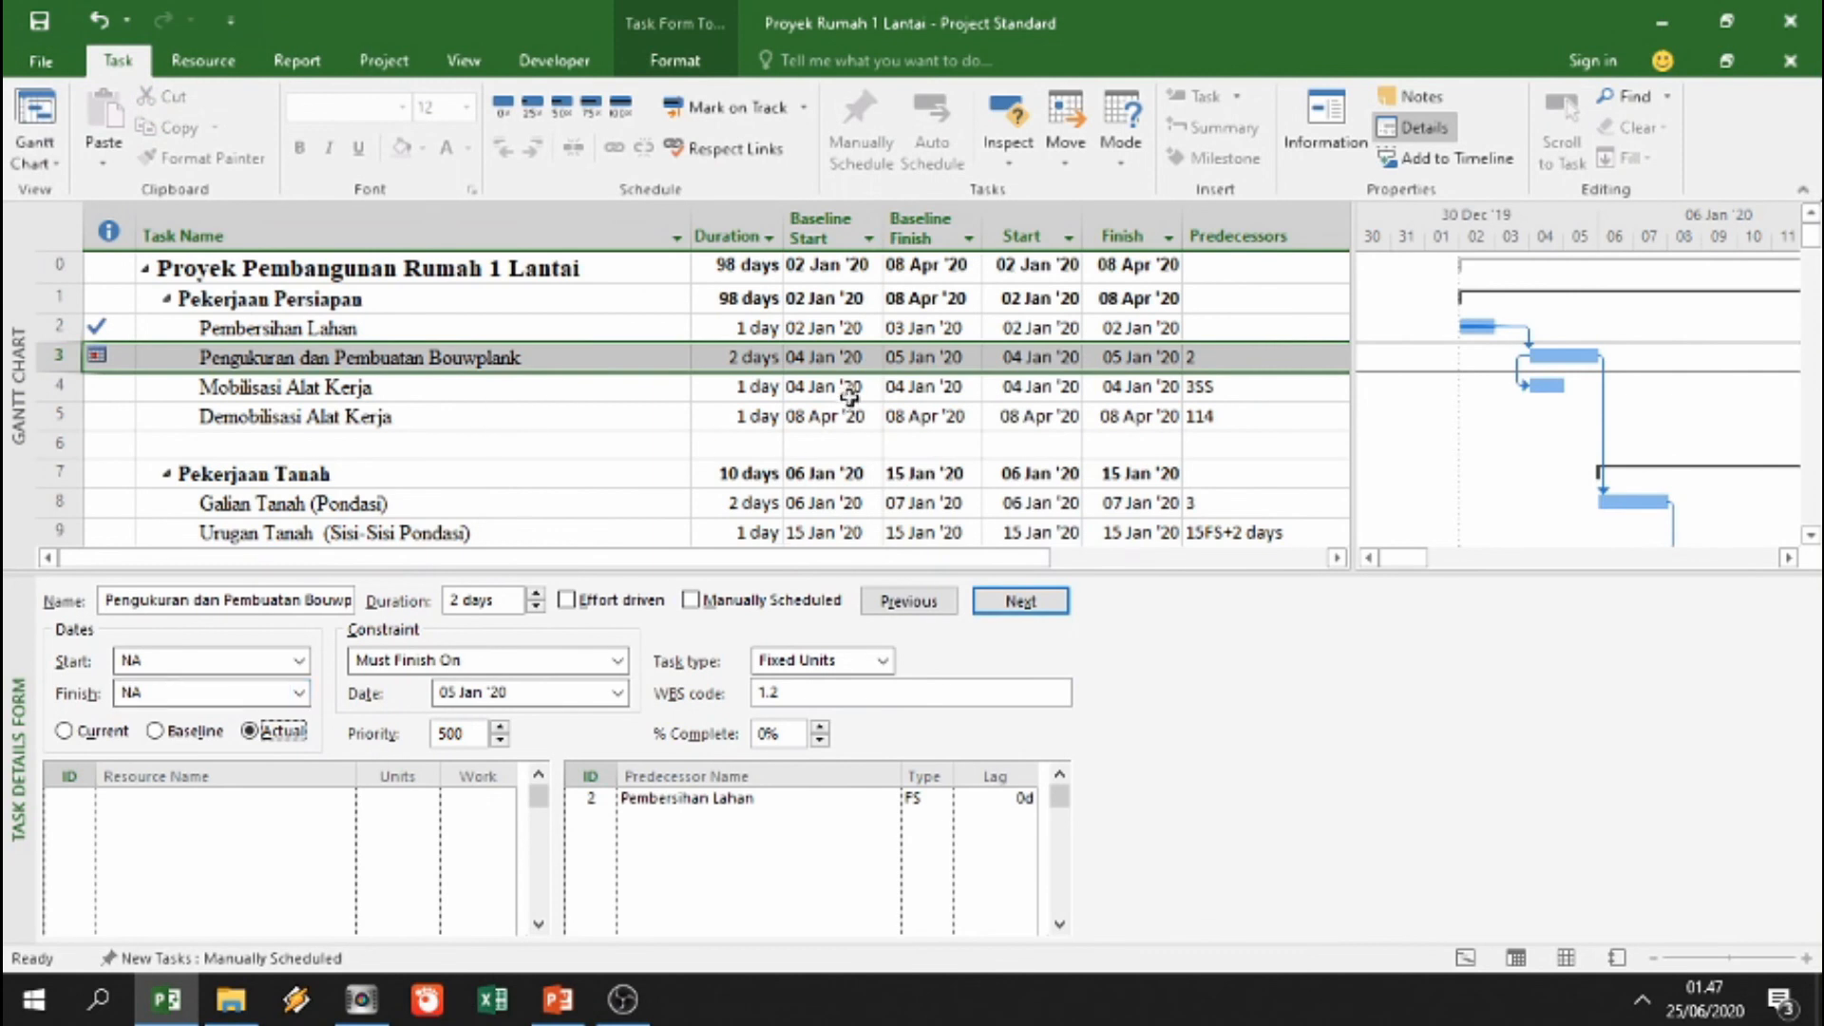
{"action": "left_click", "coordinate": [613, 324]}
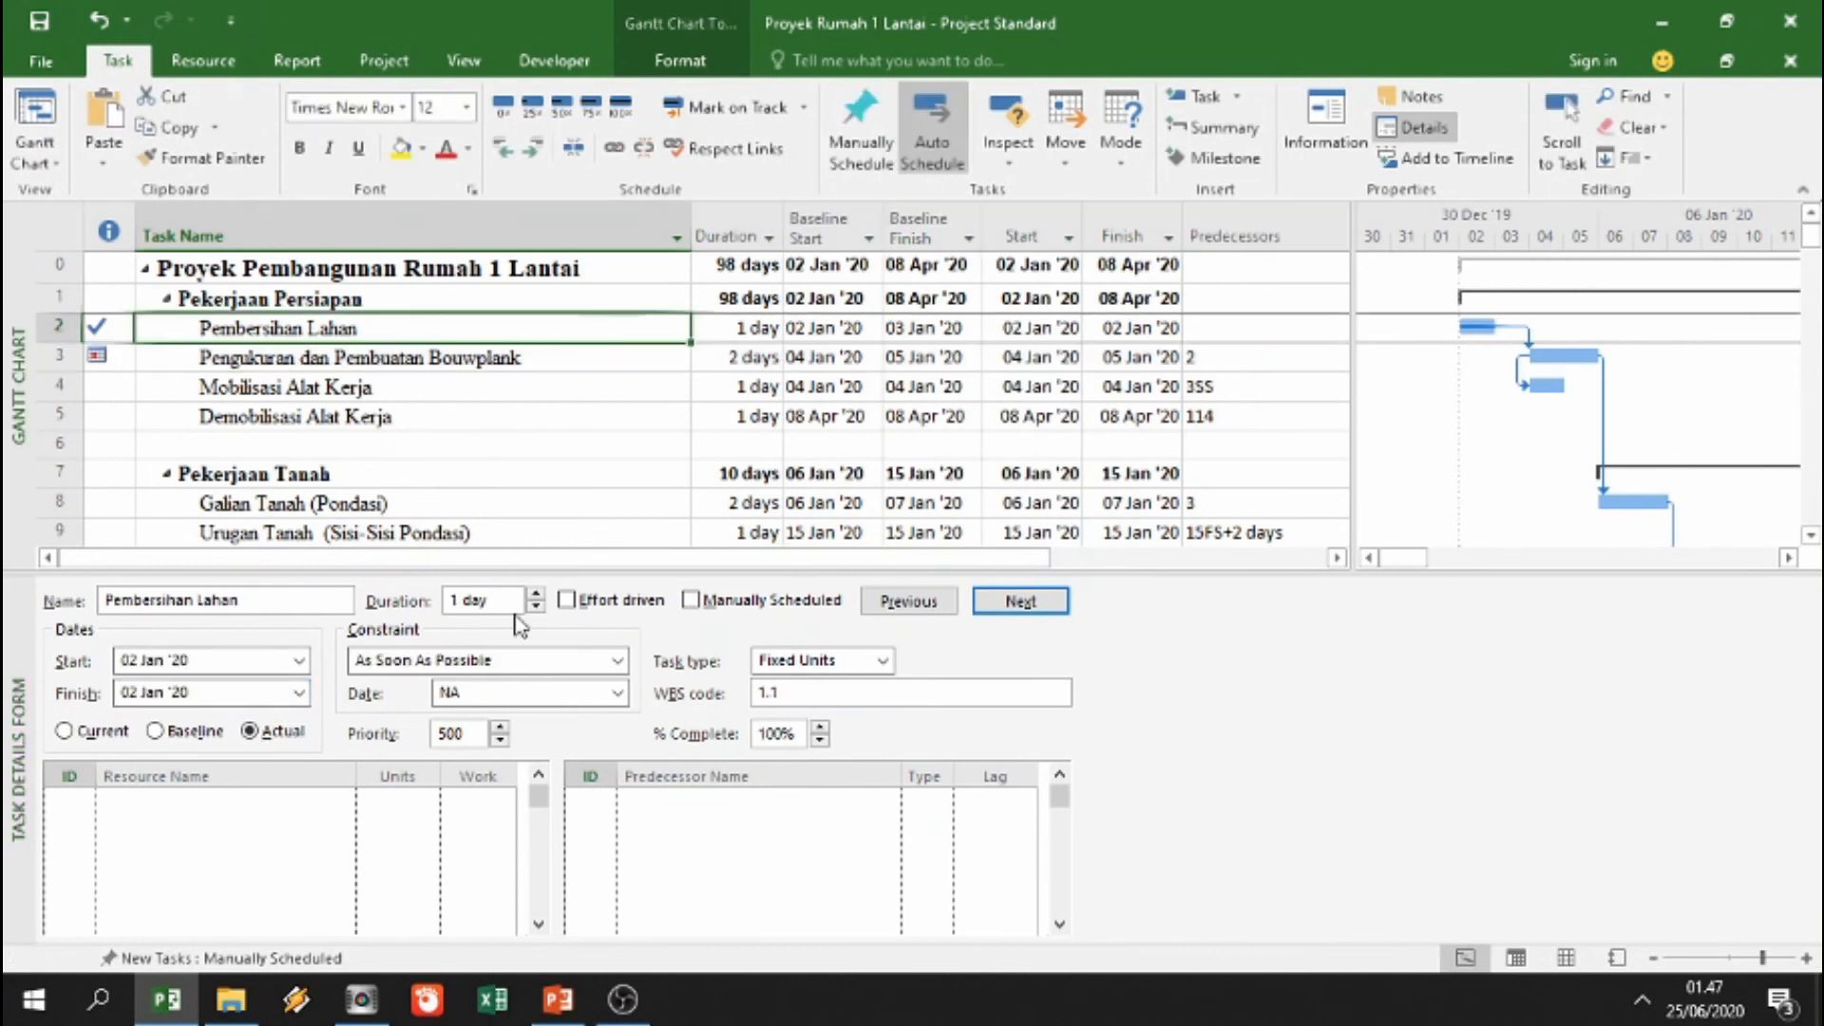
{"action": "left_click", "coordinate": [299, 693]}
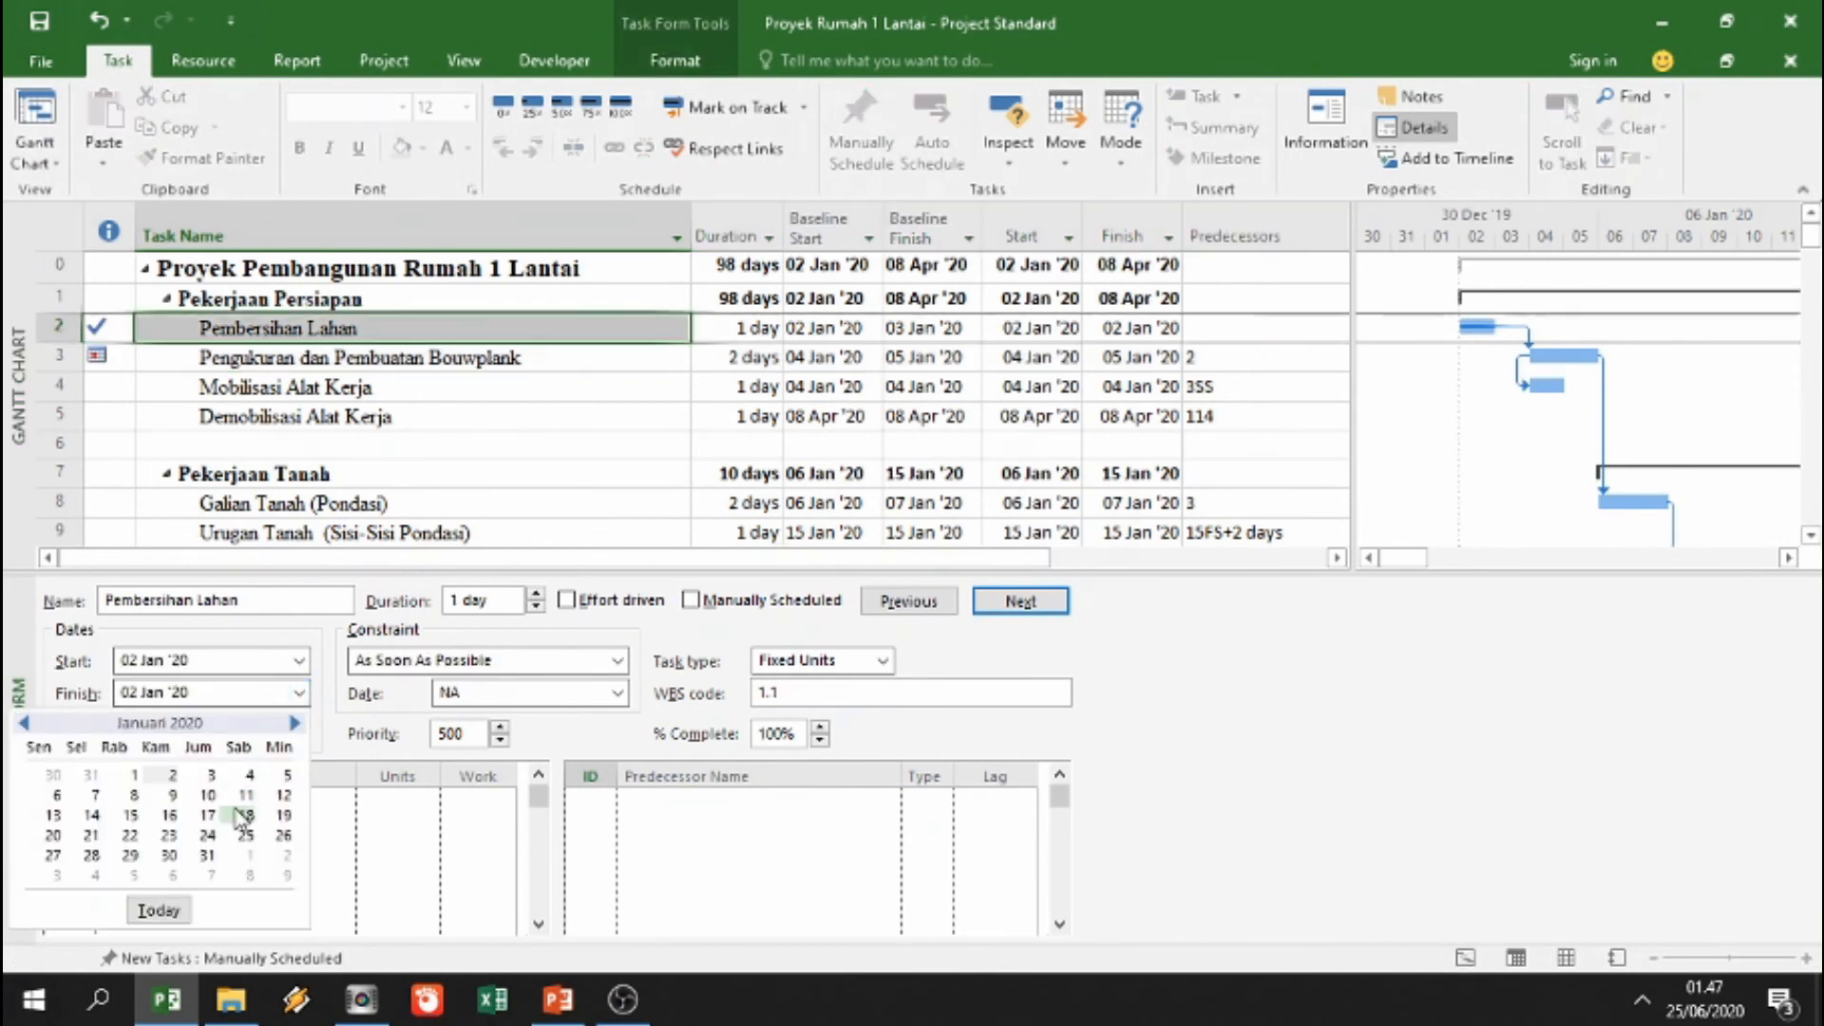
{"action": "left_click", "coordinate": [57, 796]}
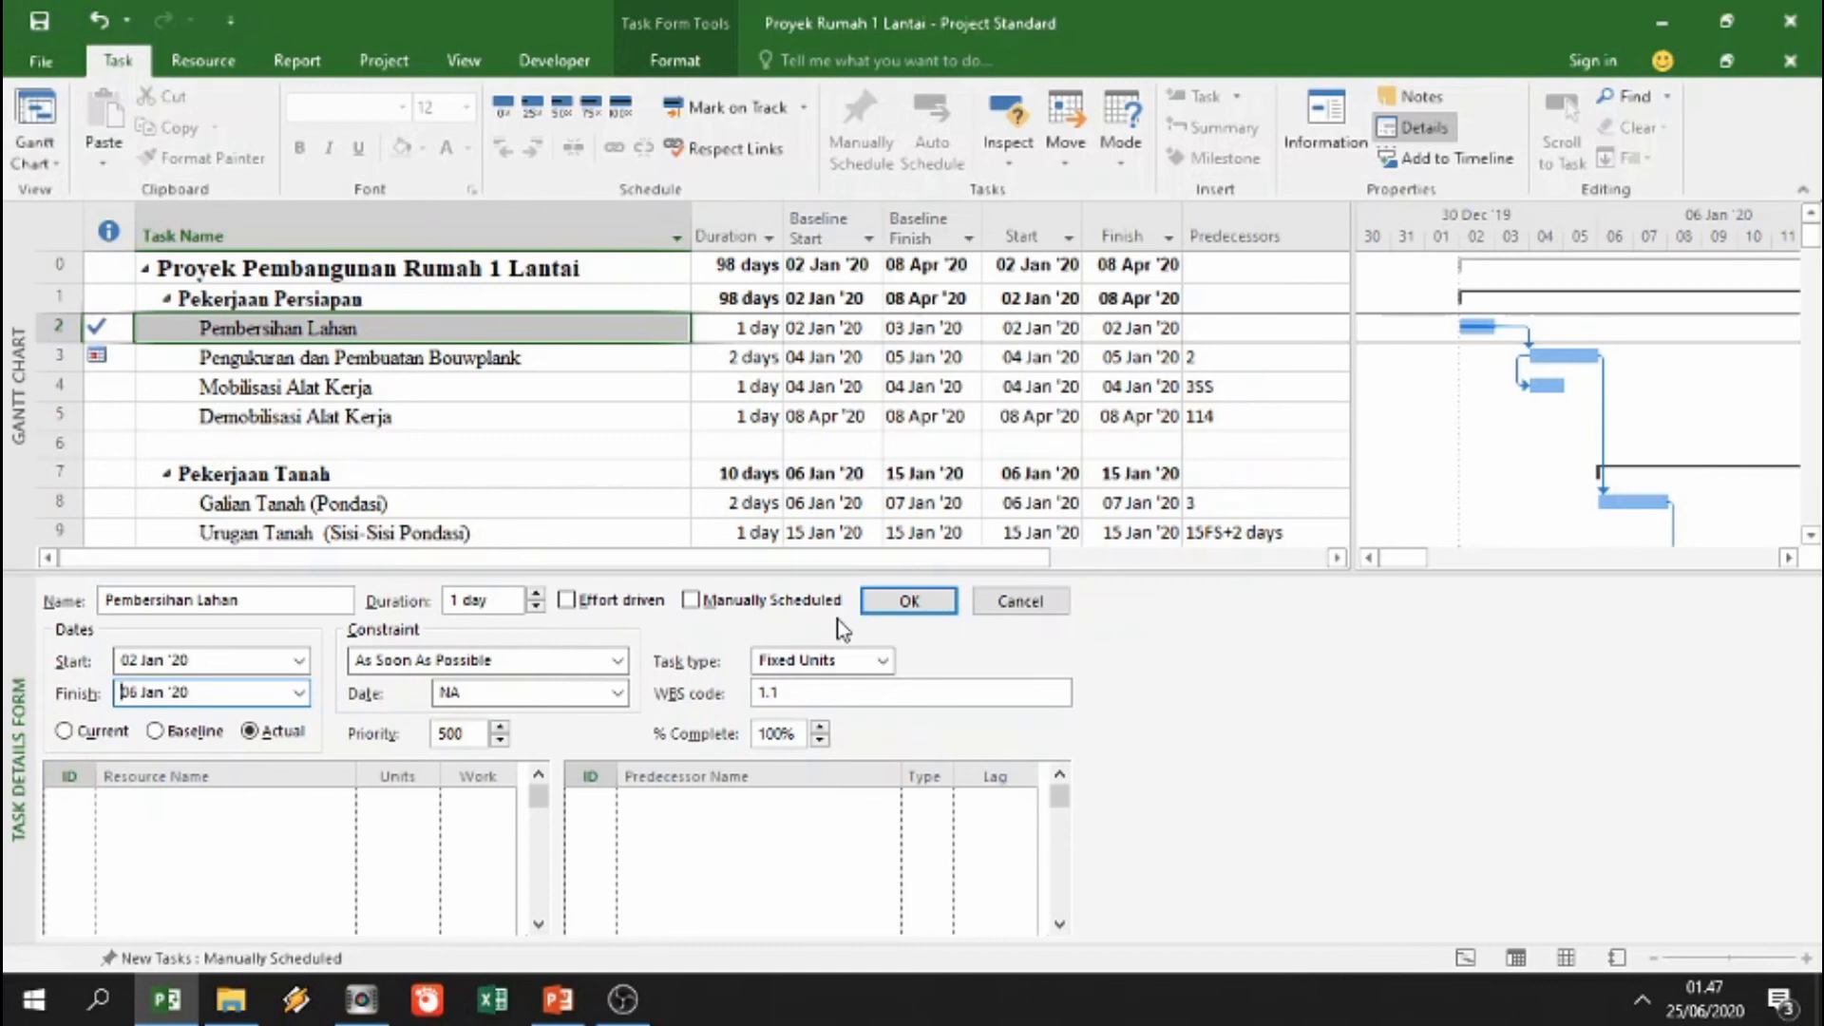
{"action": "left_click", "coordinate": [907, 602]}
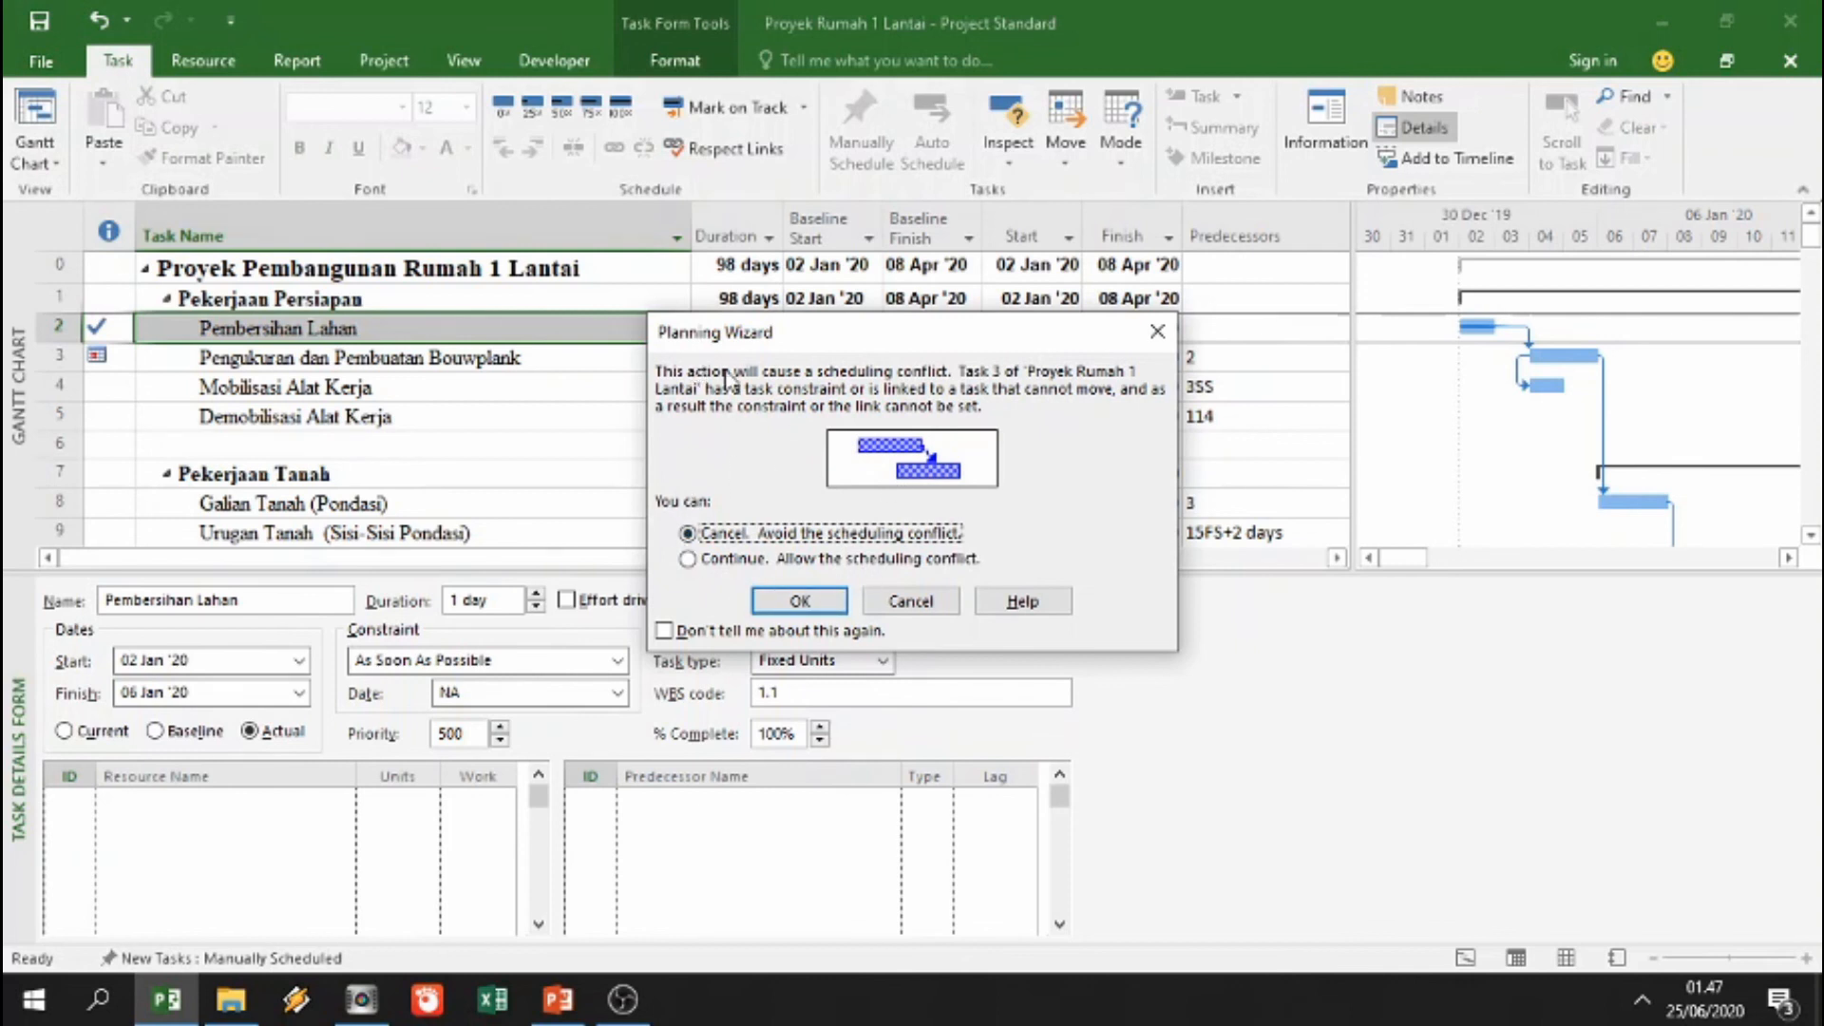
{"action": "left_click_drag", "start_coordinate": [959, 348], "coordinate": [1092, 504]}
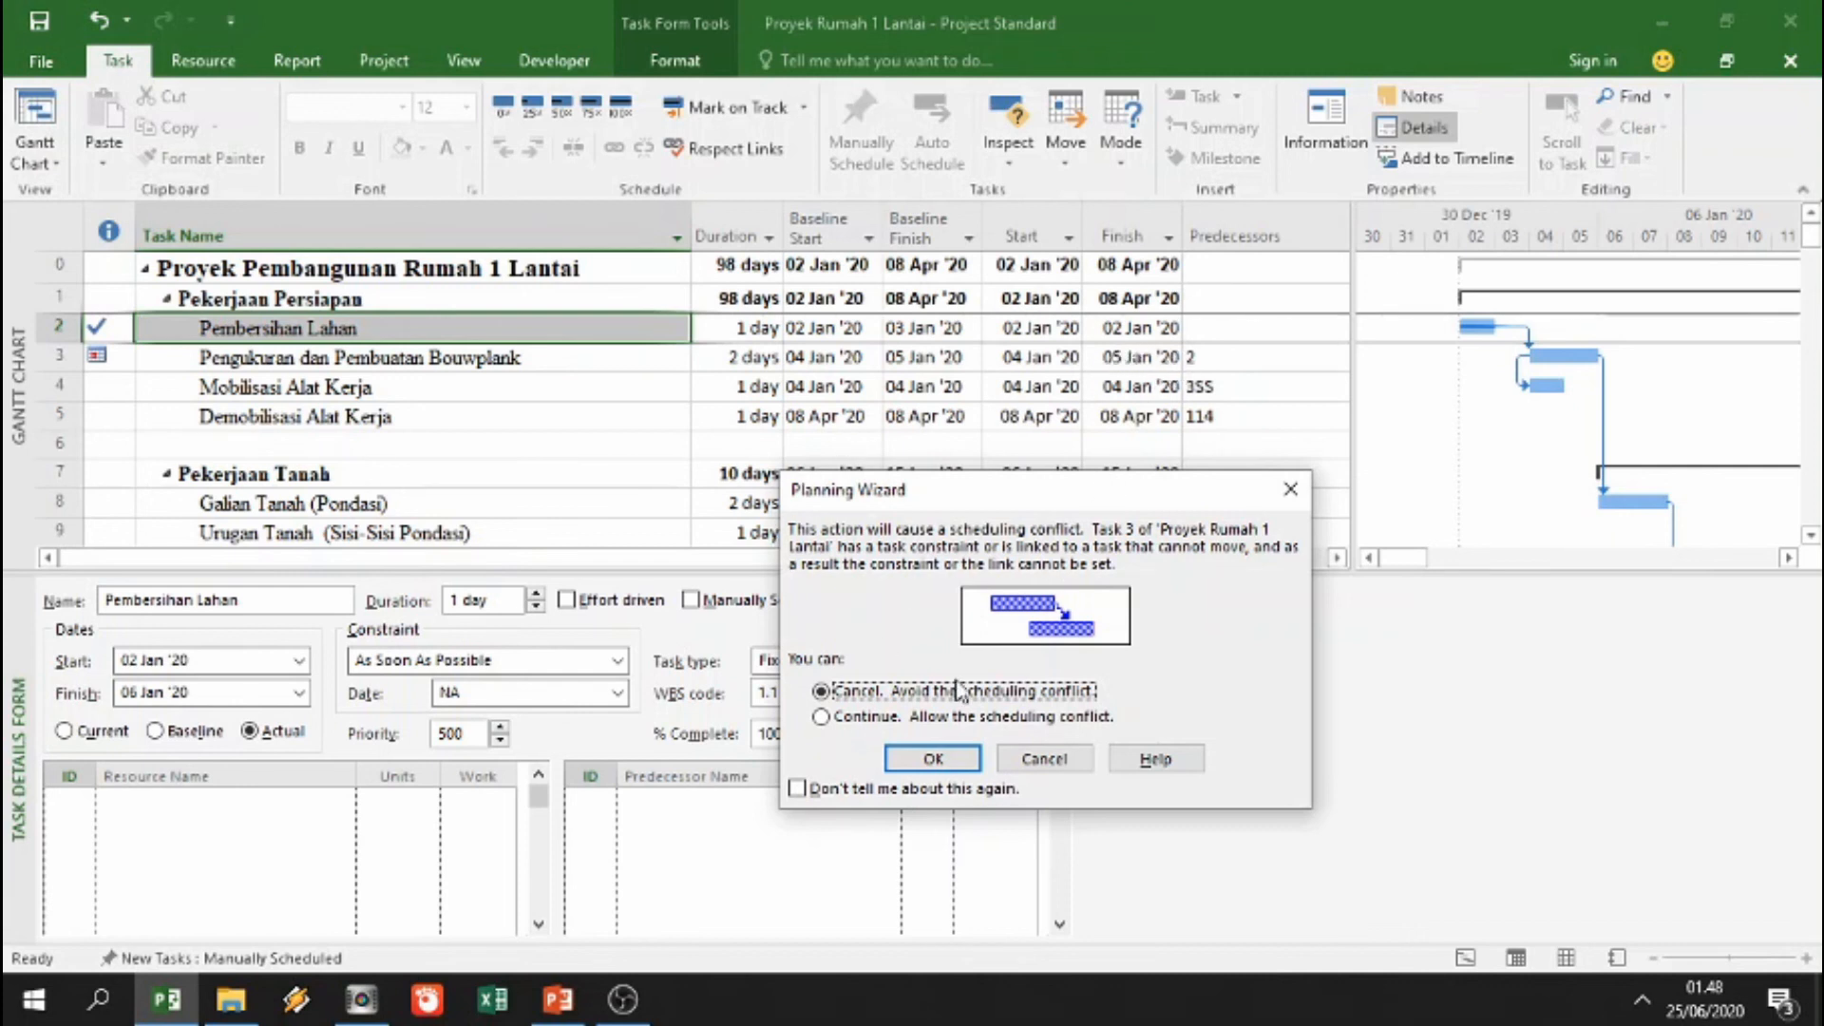
{"action": "left_click", "coordinate": [1053, 758]}
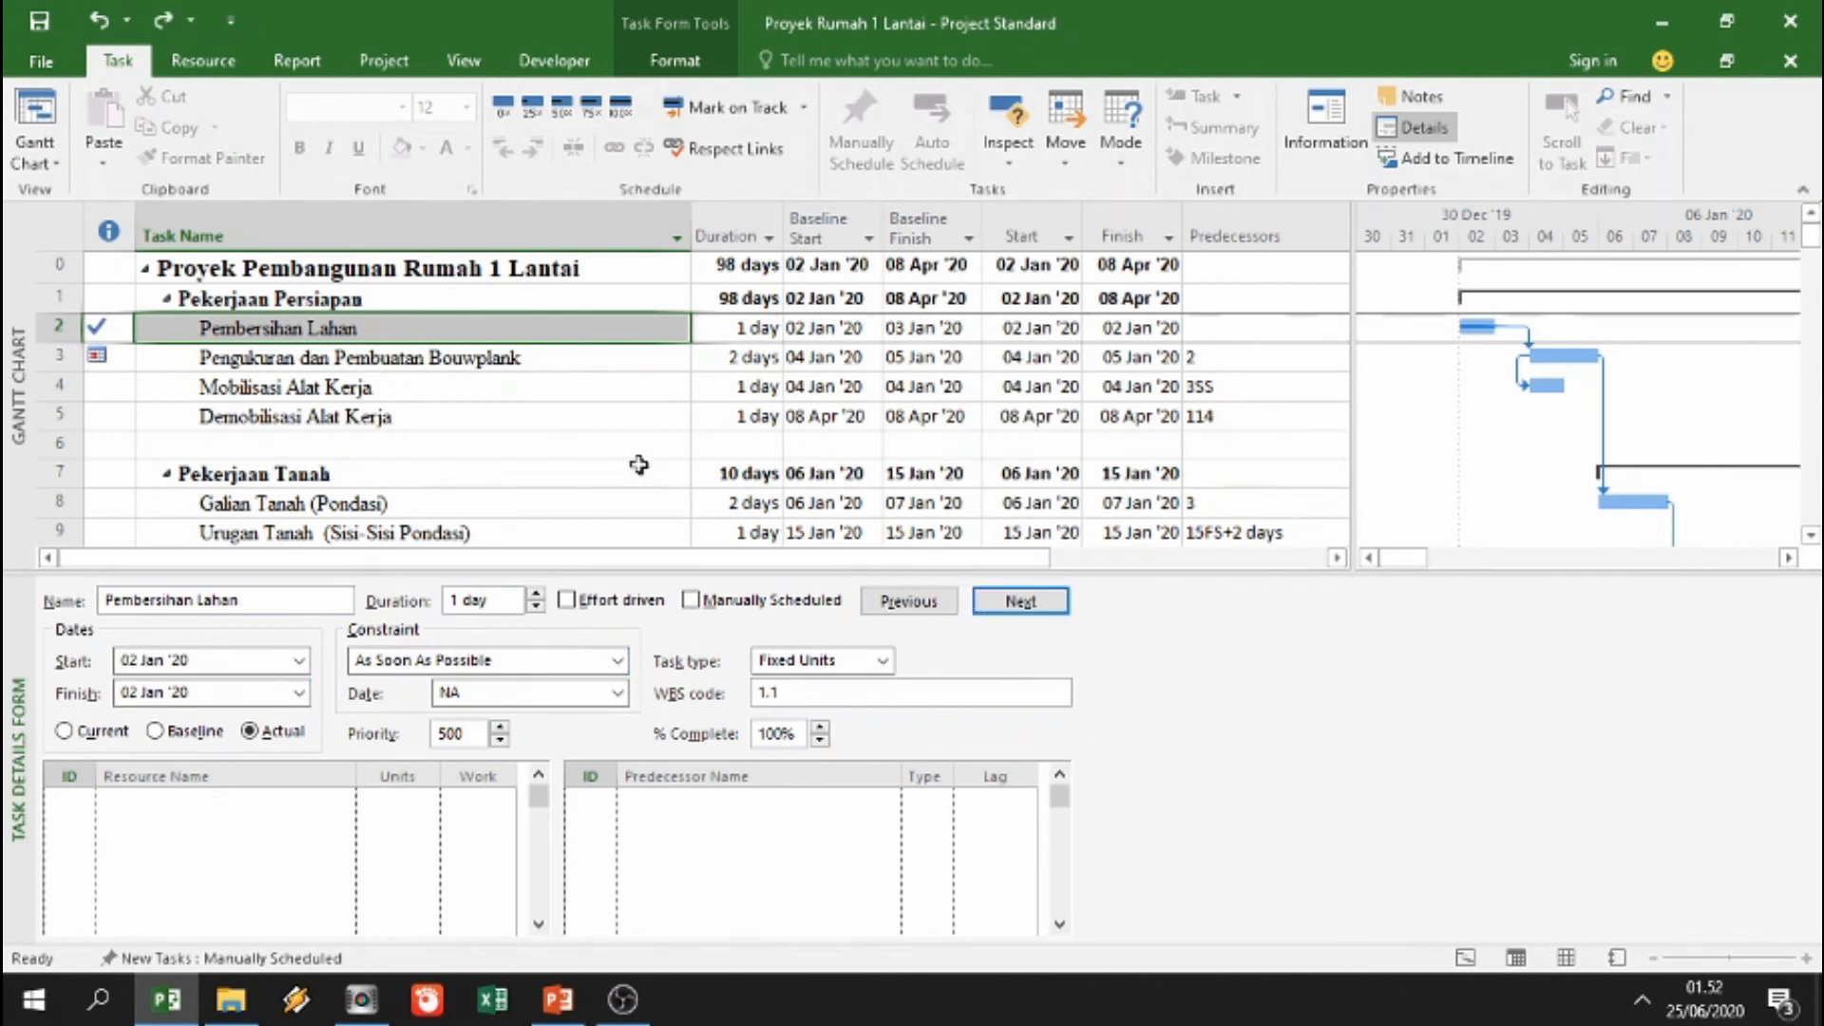
Step: Hide the Task Details Form and set the constraint of Pengukuran dan Pembuatan Bouwplank to Must Start On with constraint date 04 Jan '20
{"action": "left_click", "coordinate": [866, 445]}
{"action": "left_click", "coordinate": [1411, 128]}
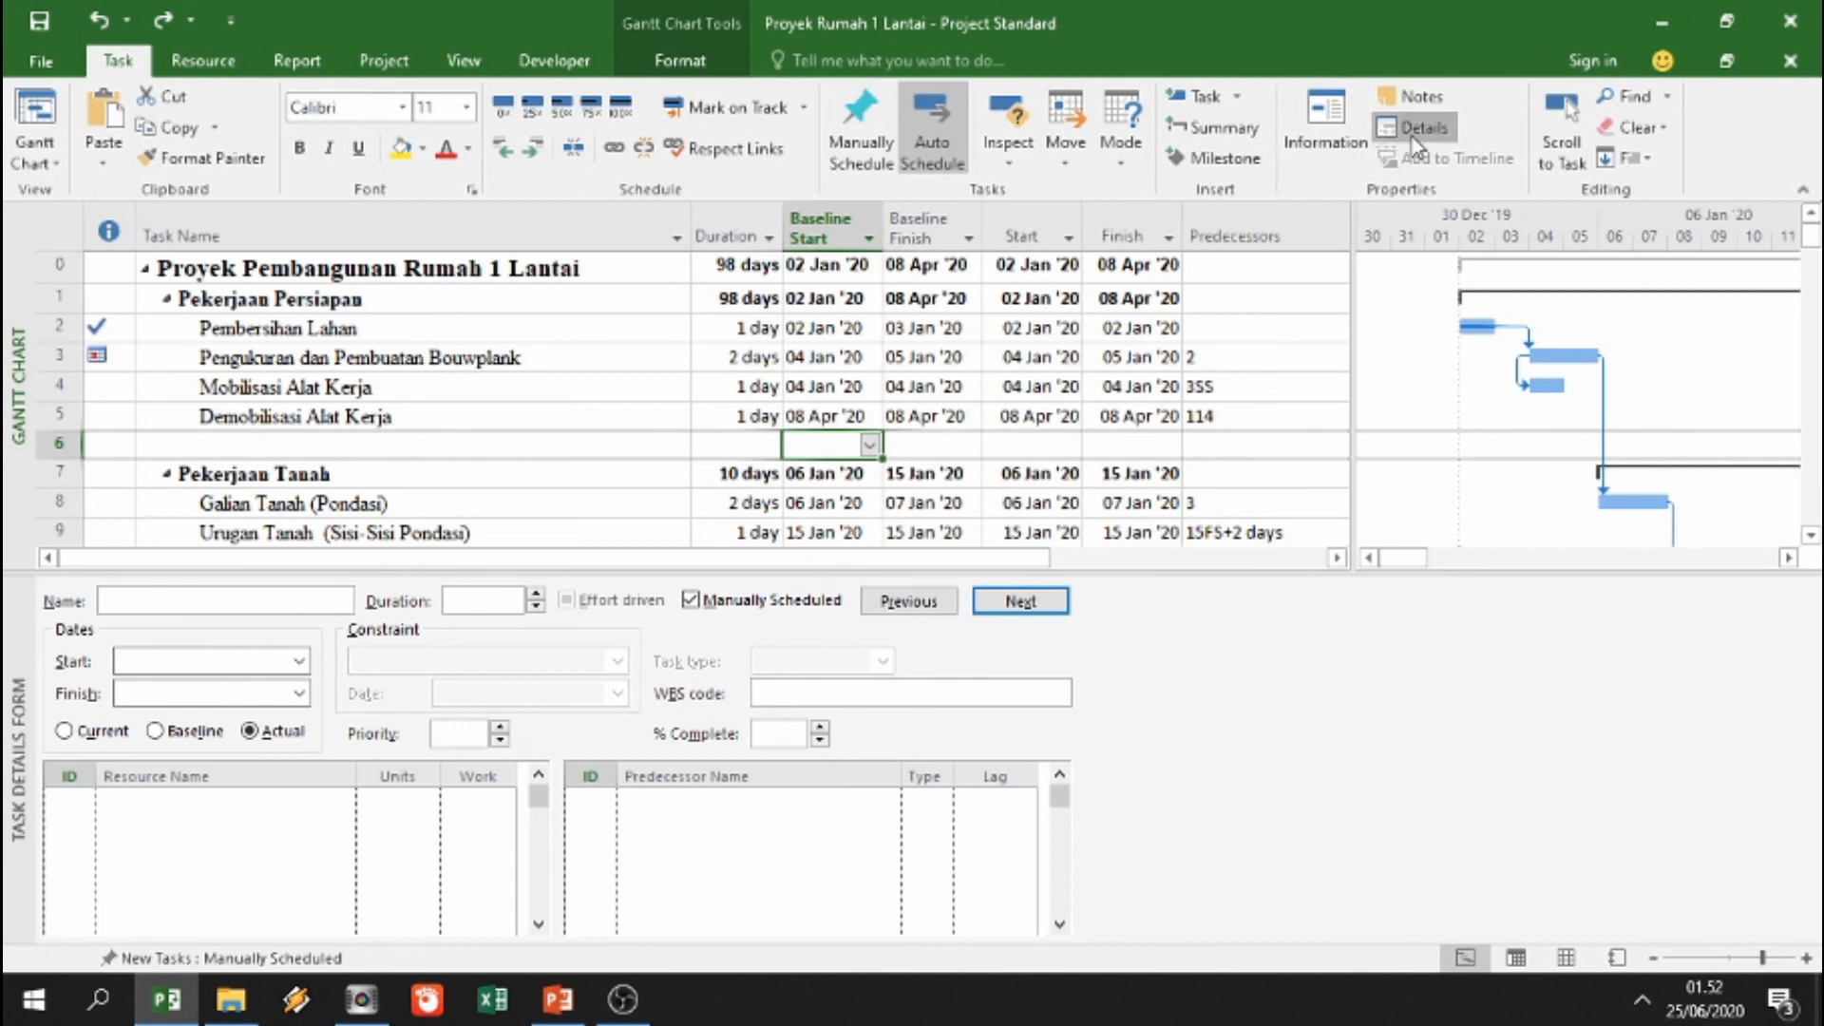
{"action": "double_click", "coordinate": [347, 357]}
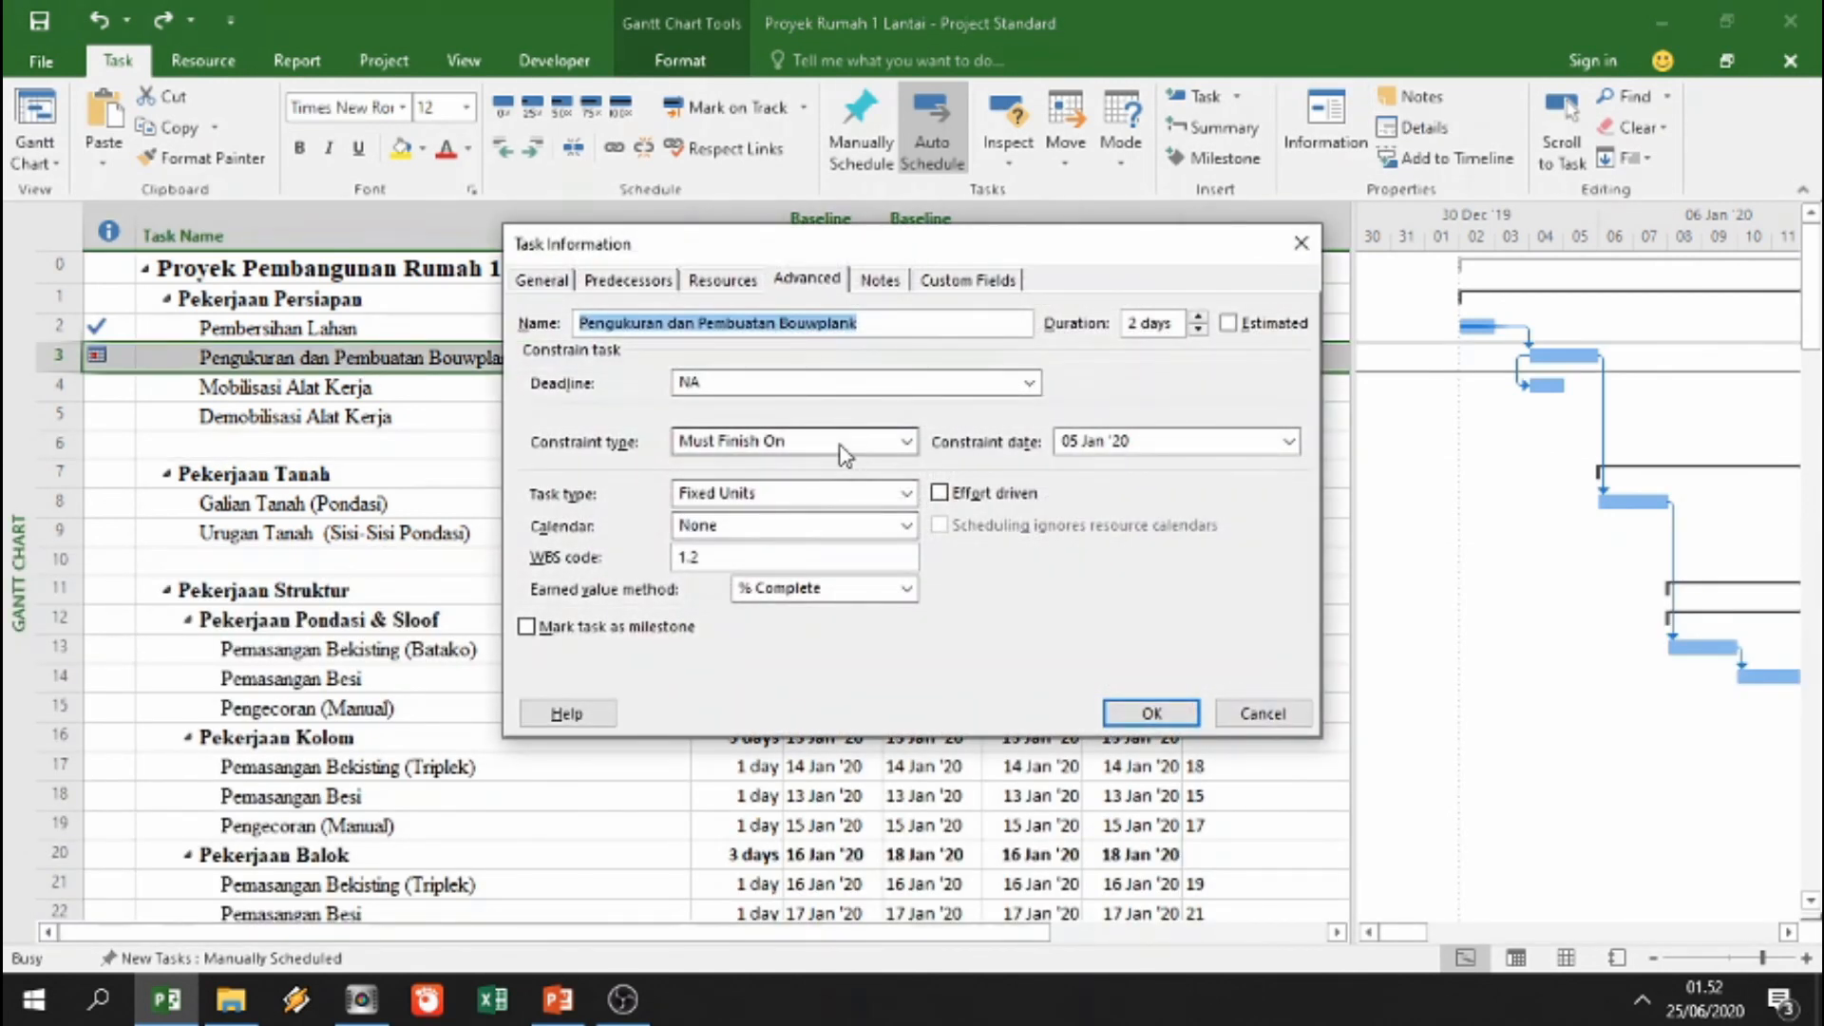
{"action": "left_click", "coordinate": [842, 446]}
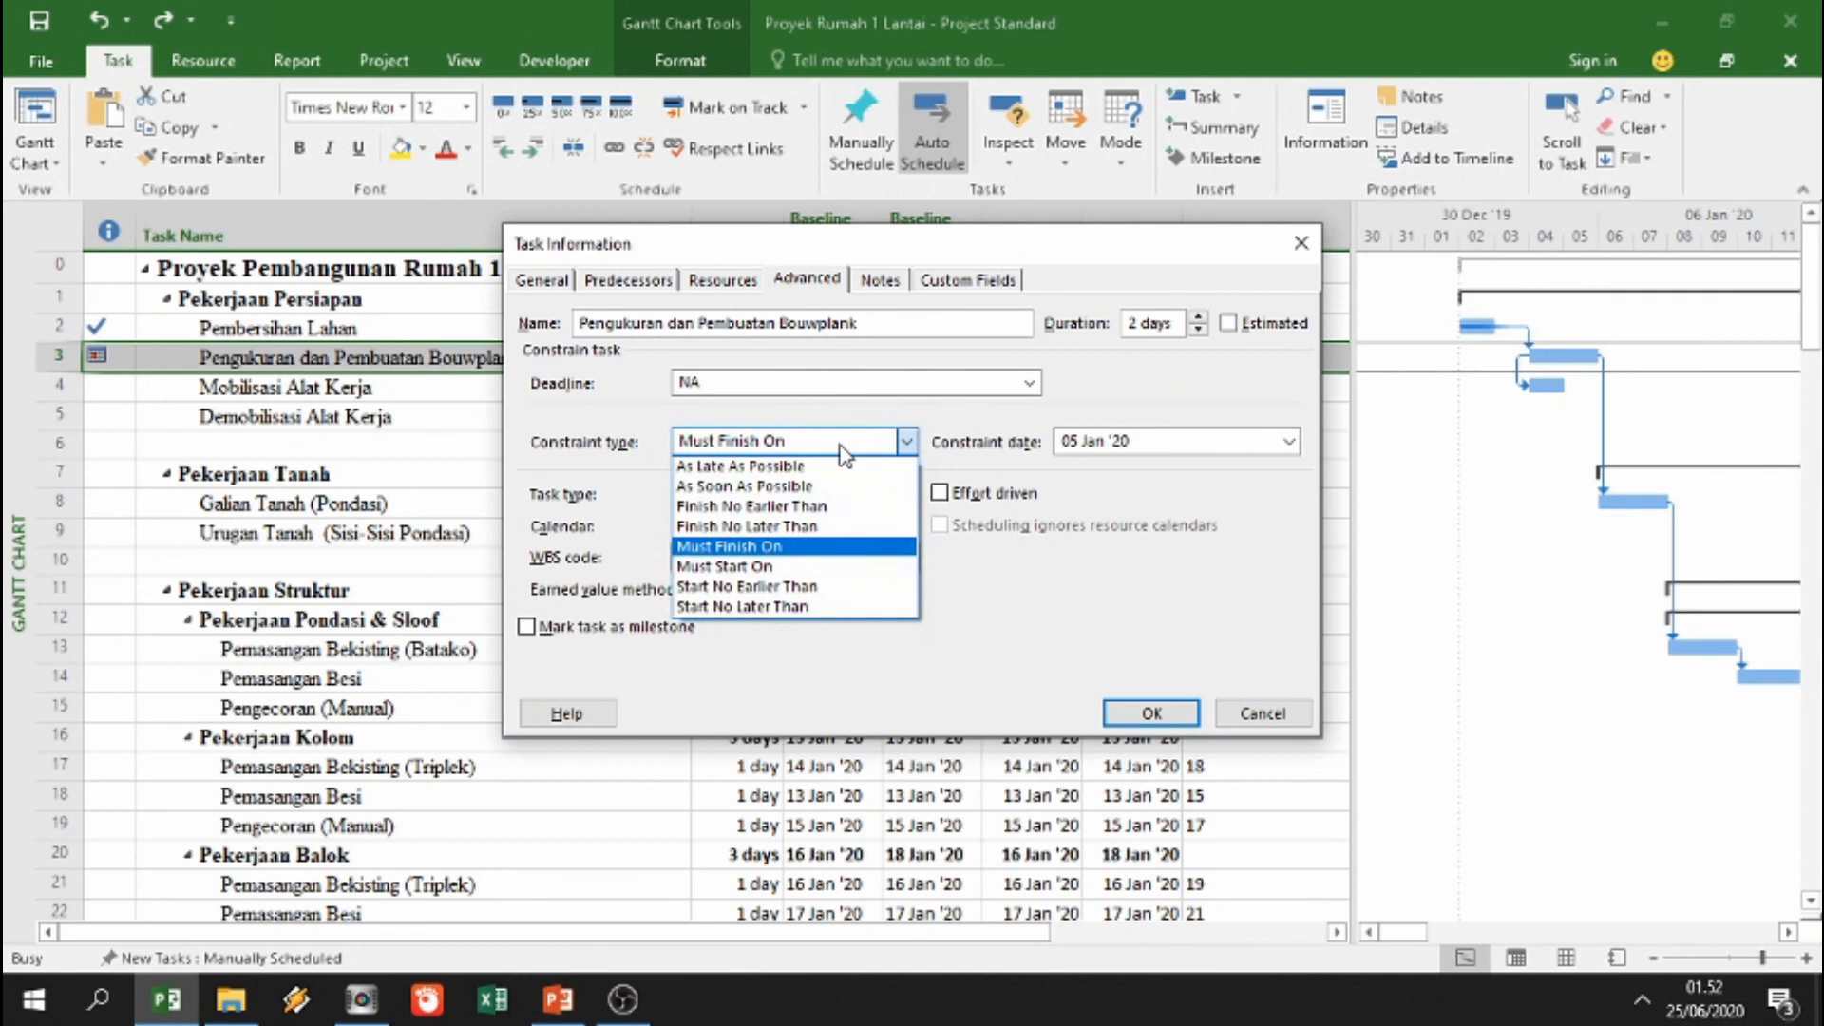
{"action": "left_click", "coordinate": [779, 570]}
{"action": "left_click_drag", "start_coordinate": [953, 256], "coordinate": [1008, 525]}
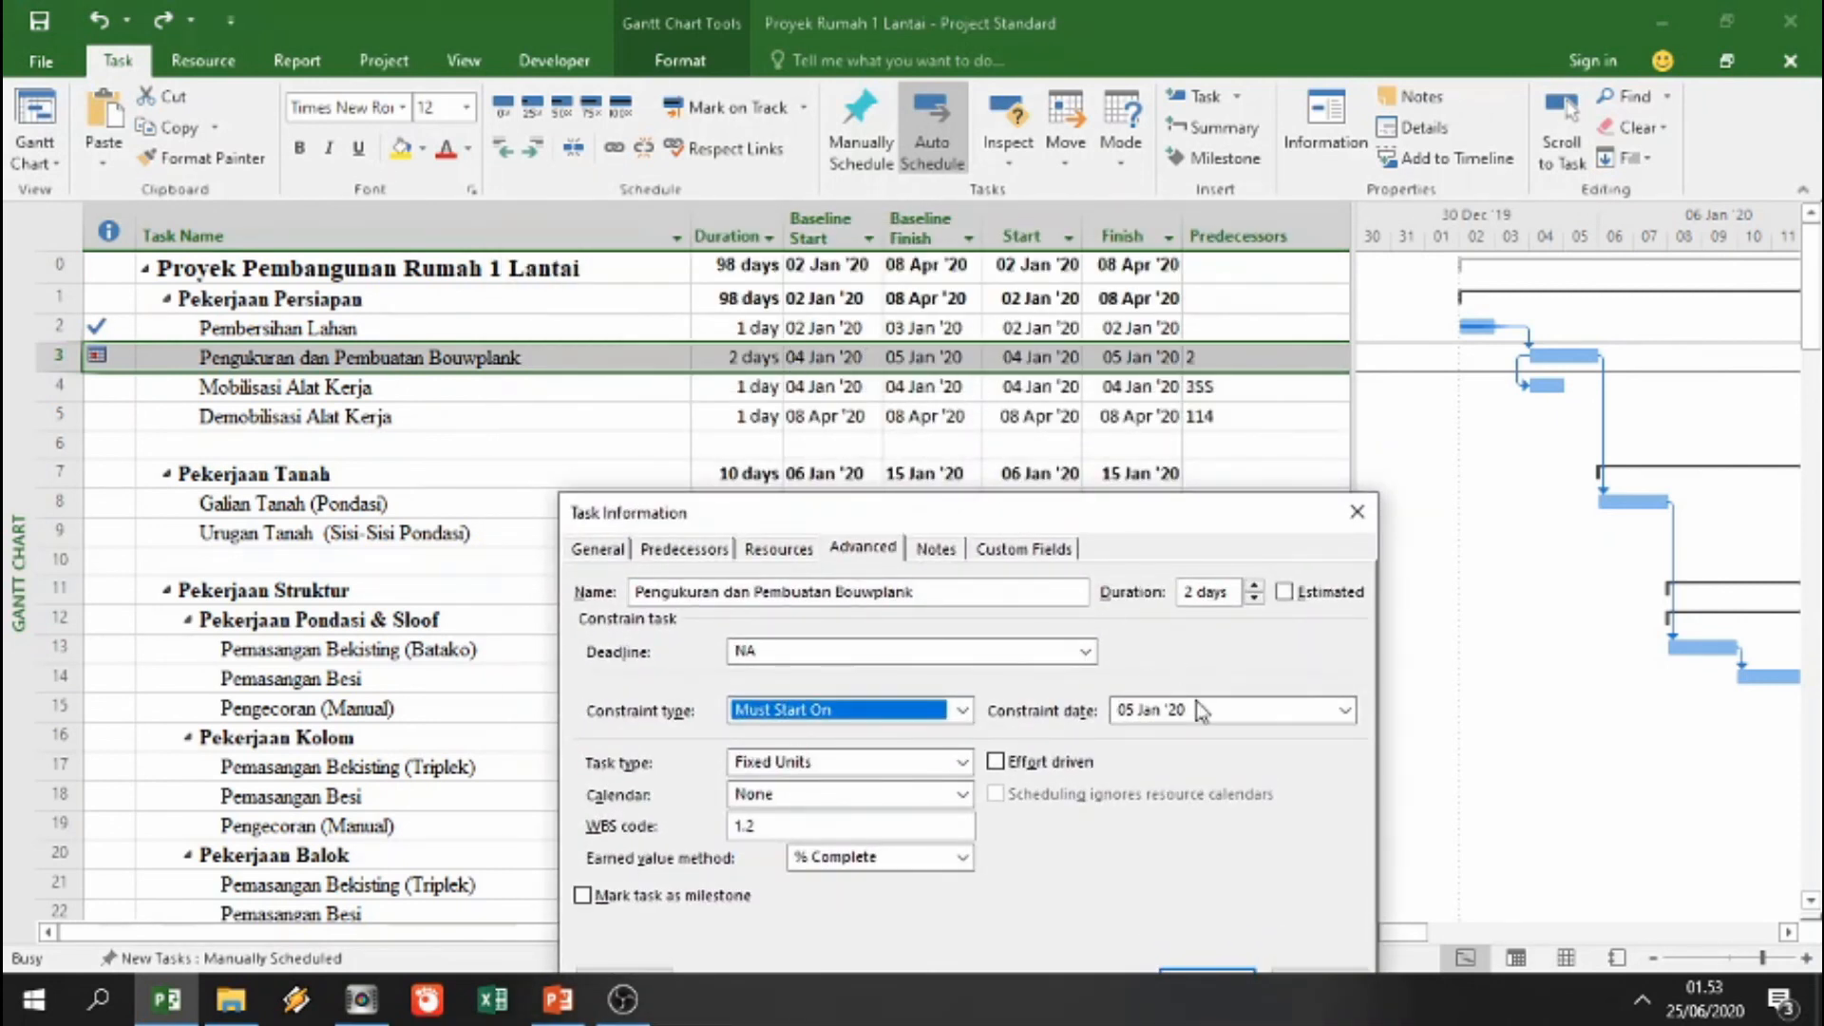
{"action": "left_click", "coordinate": [1345, 711]}
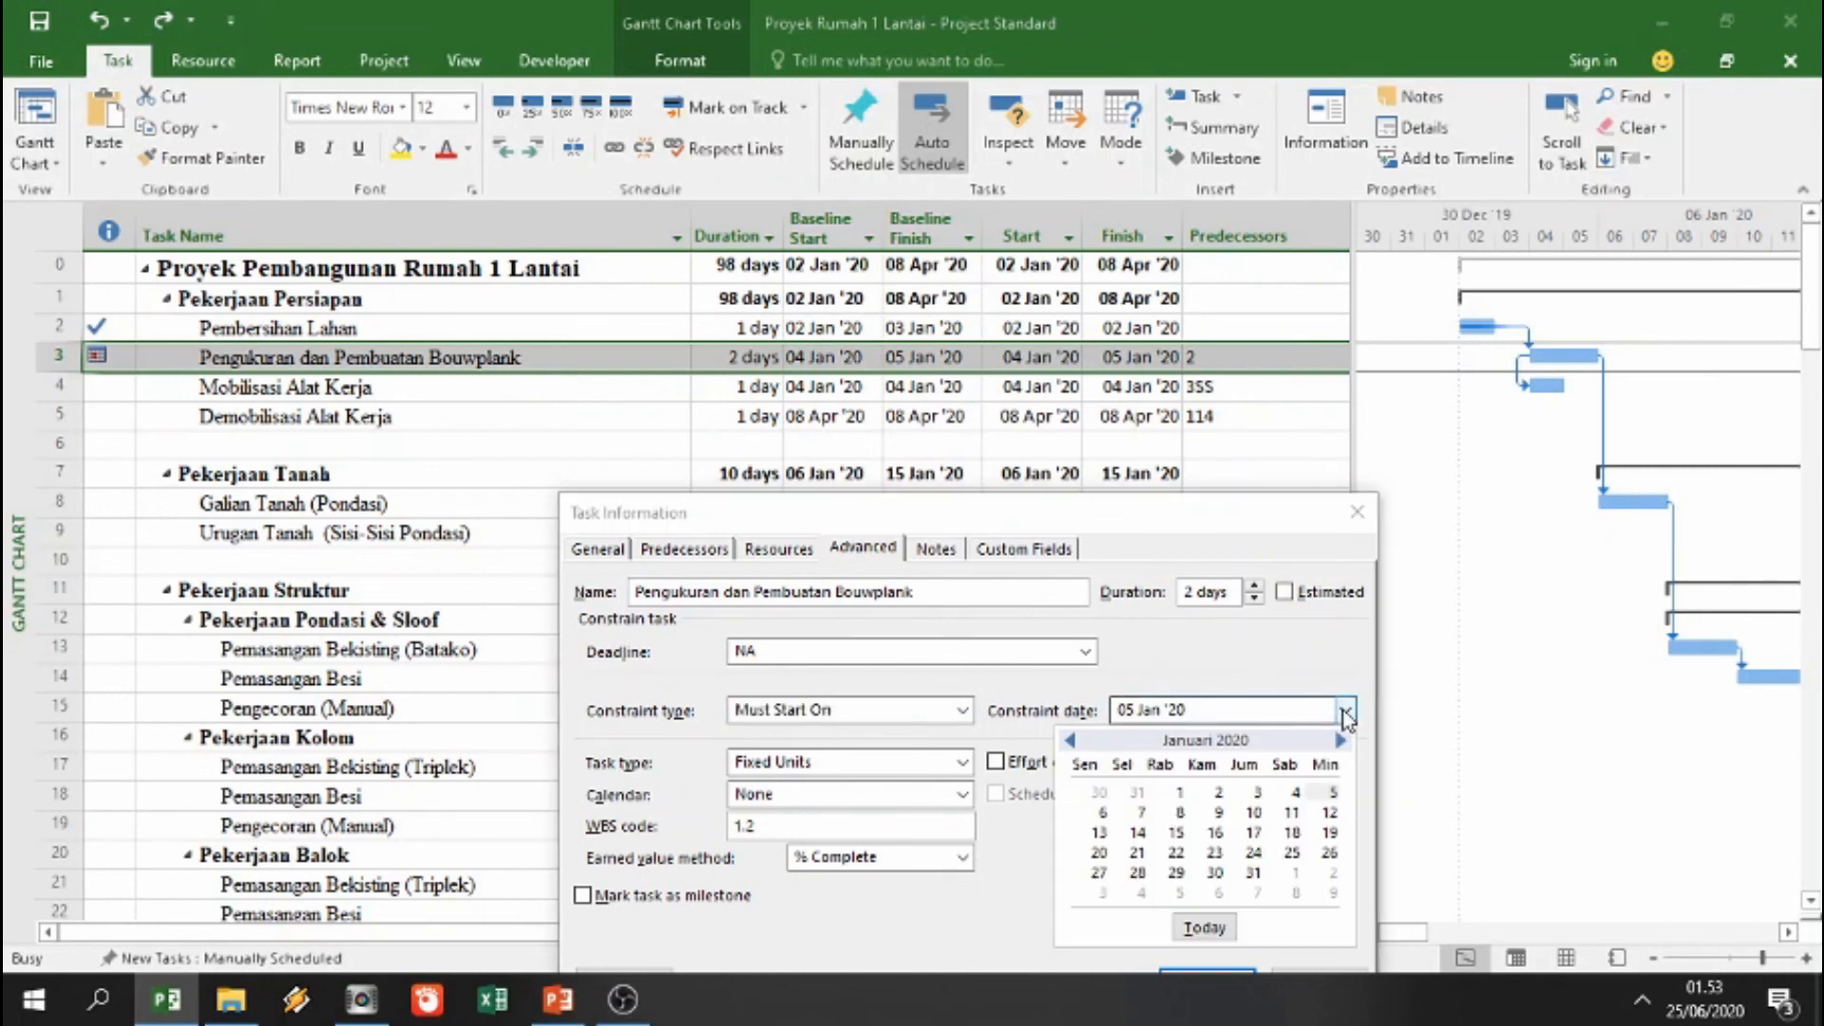
{"action": "left_click", "coordinate": [1294, 796]}
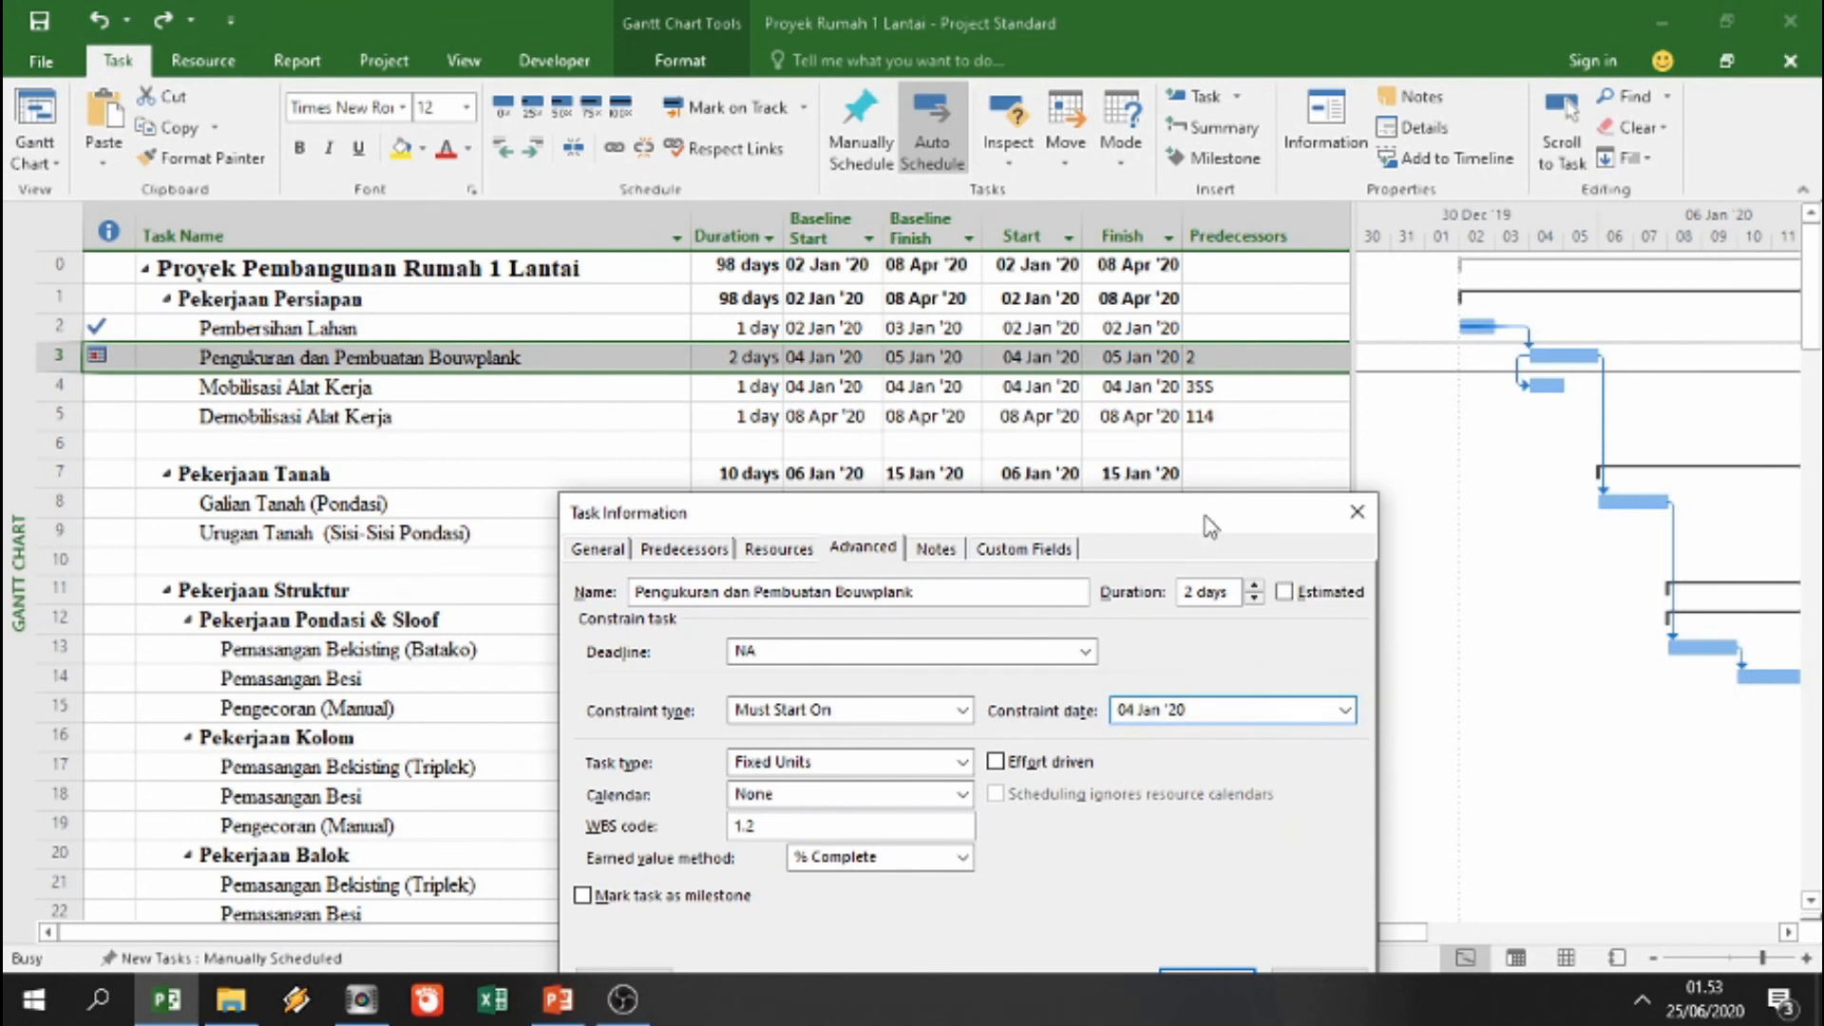
{"action": "left_click_drag", "start_coordinate": [1201, 522], "coordinate": [1135, 415]}
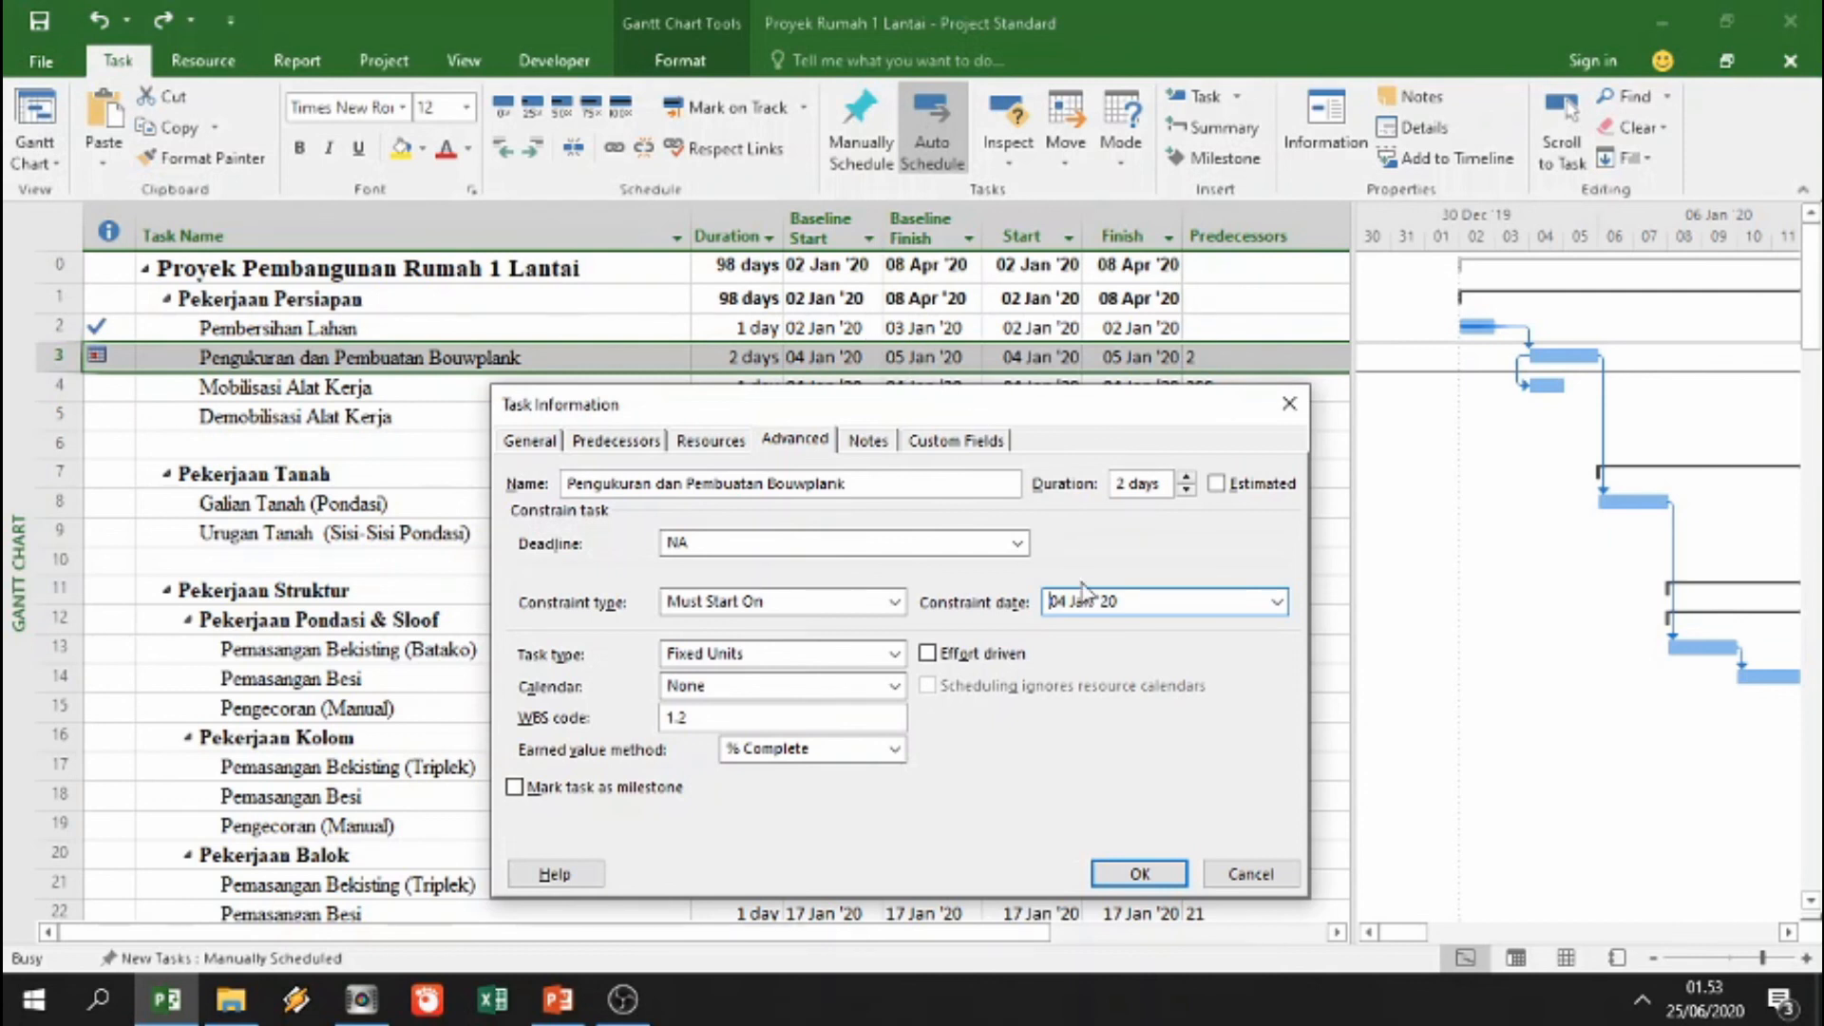
{"action": "left_click", "coordinate": [1151, 866]}
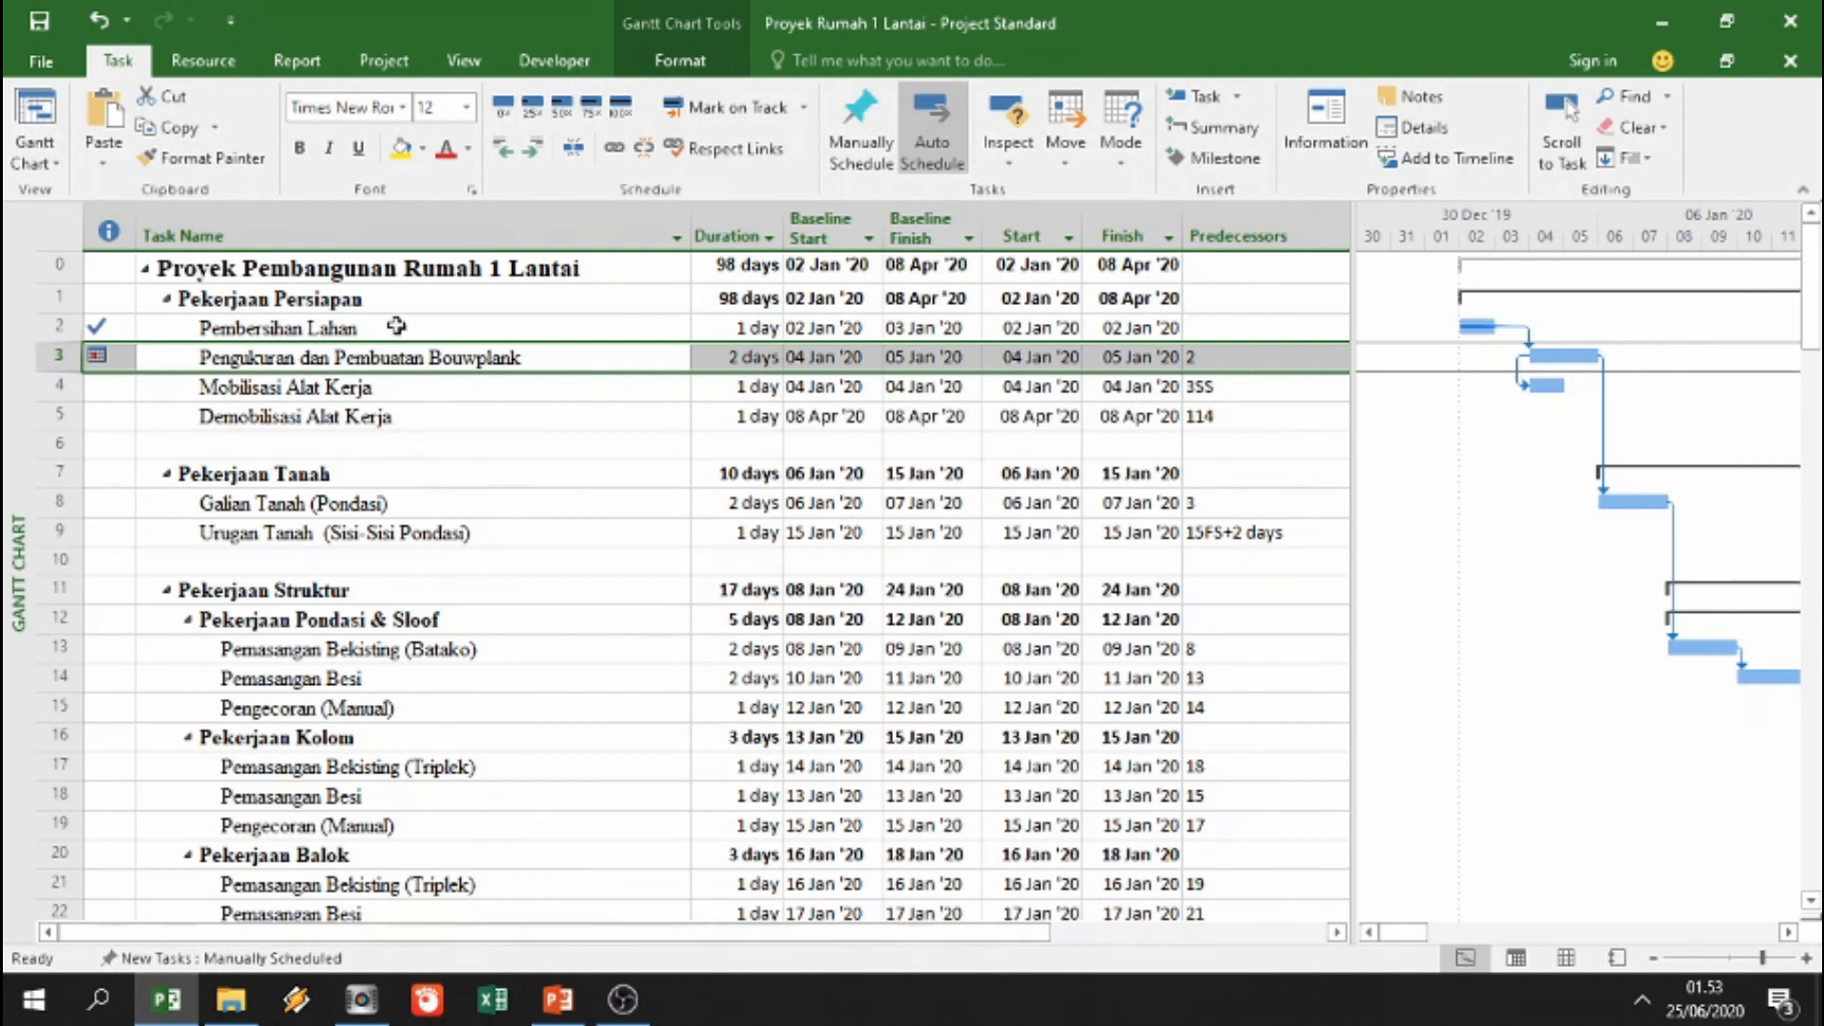
Step: Try to set the actual finish date of Pembersihan Lahan to 07 Jan '20 in the Task Details Form and cancel in the Planning Wizard
{"action": "left_click", "coordinate": [1422, 129]}
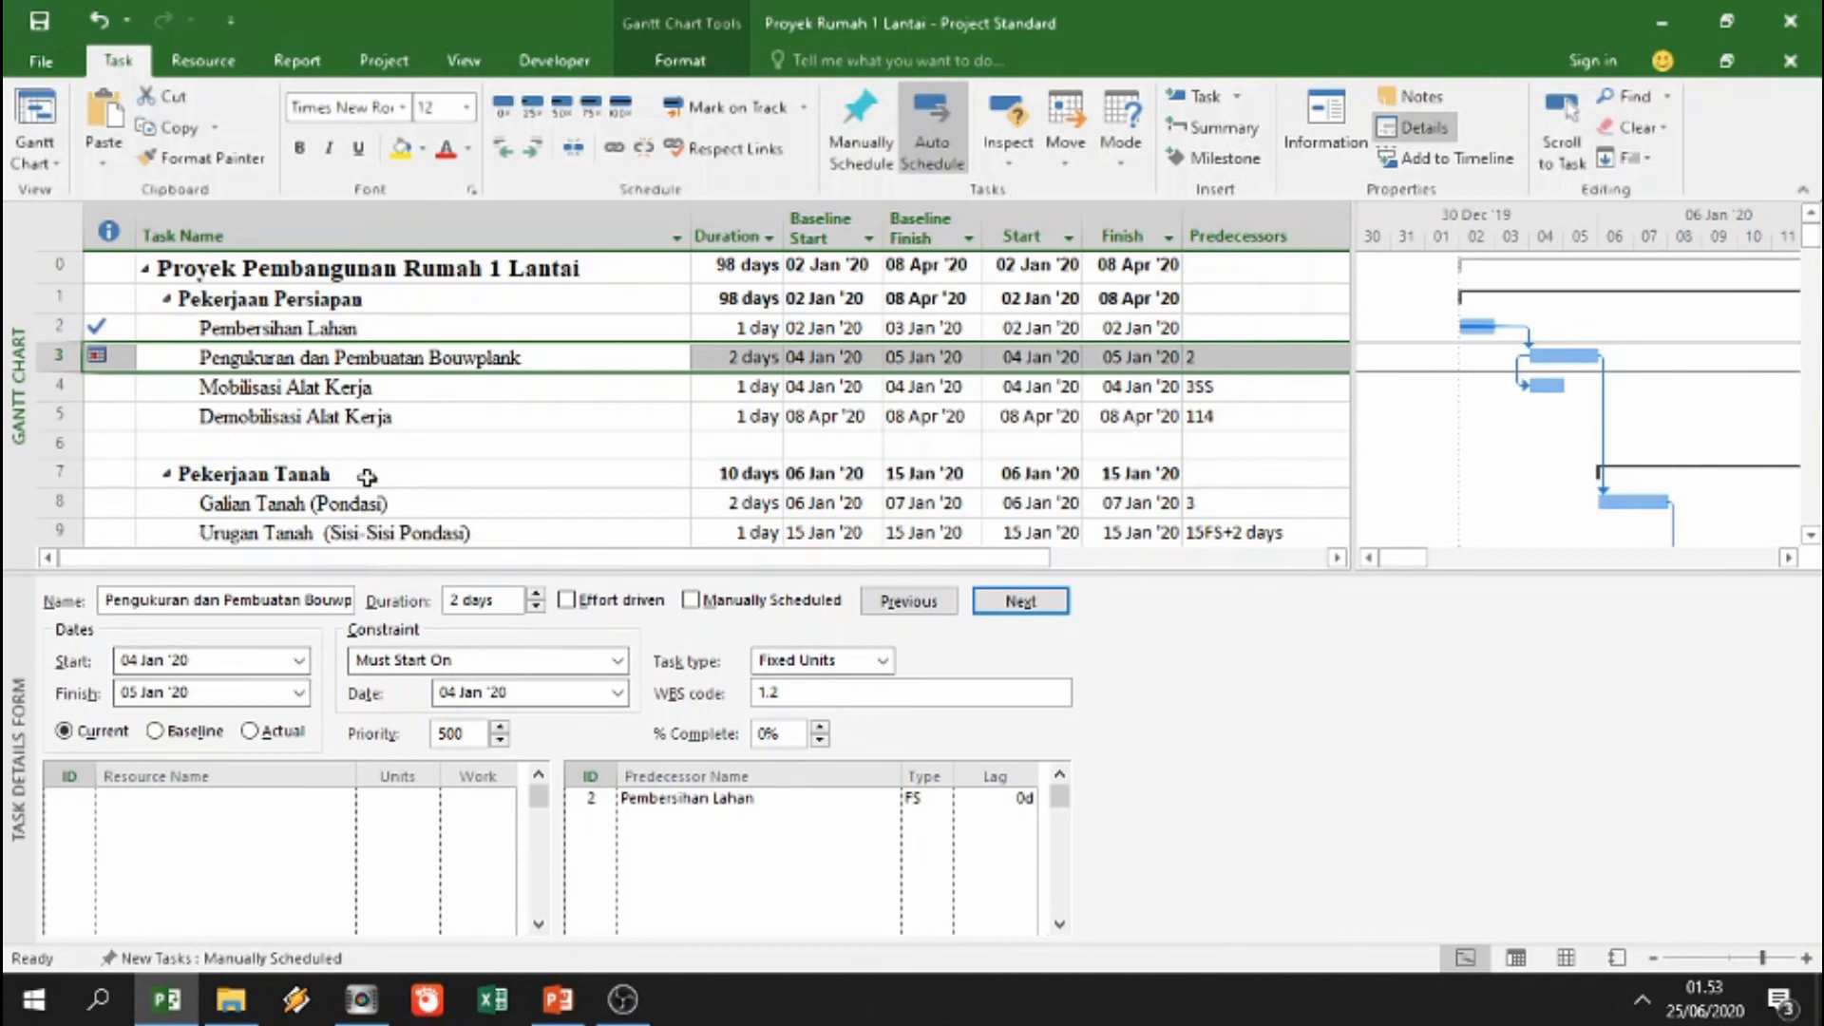
{"action": "left_click", "coordinate": [362, 326]}
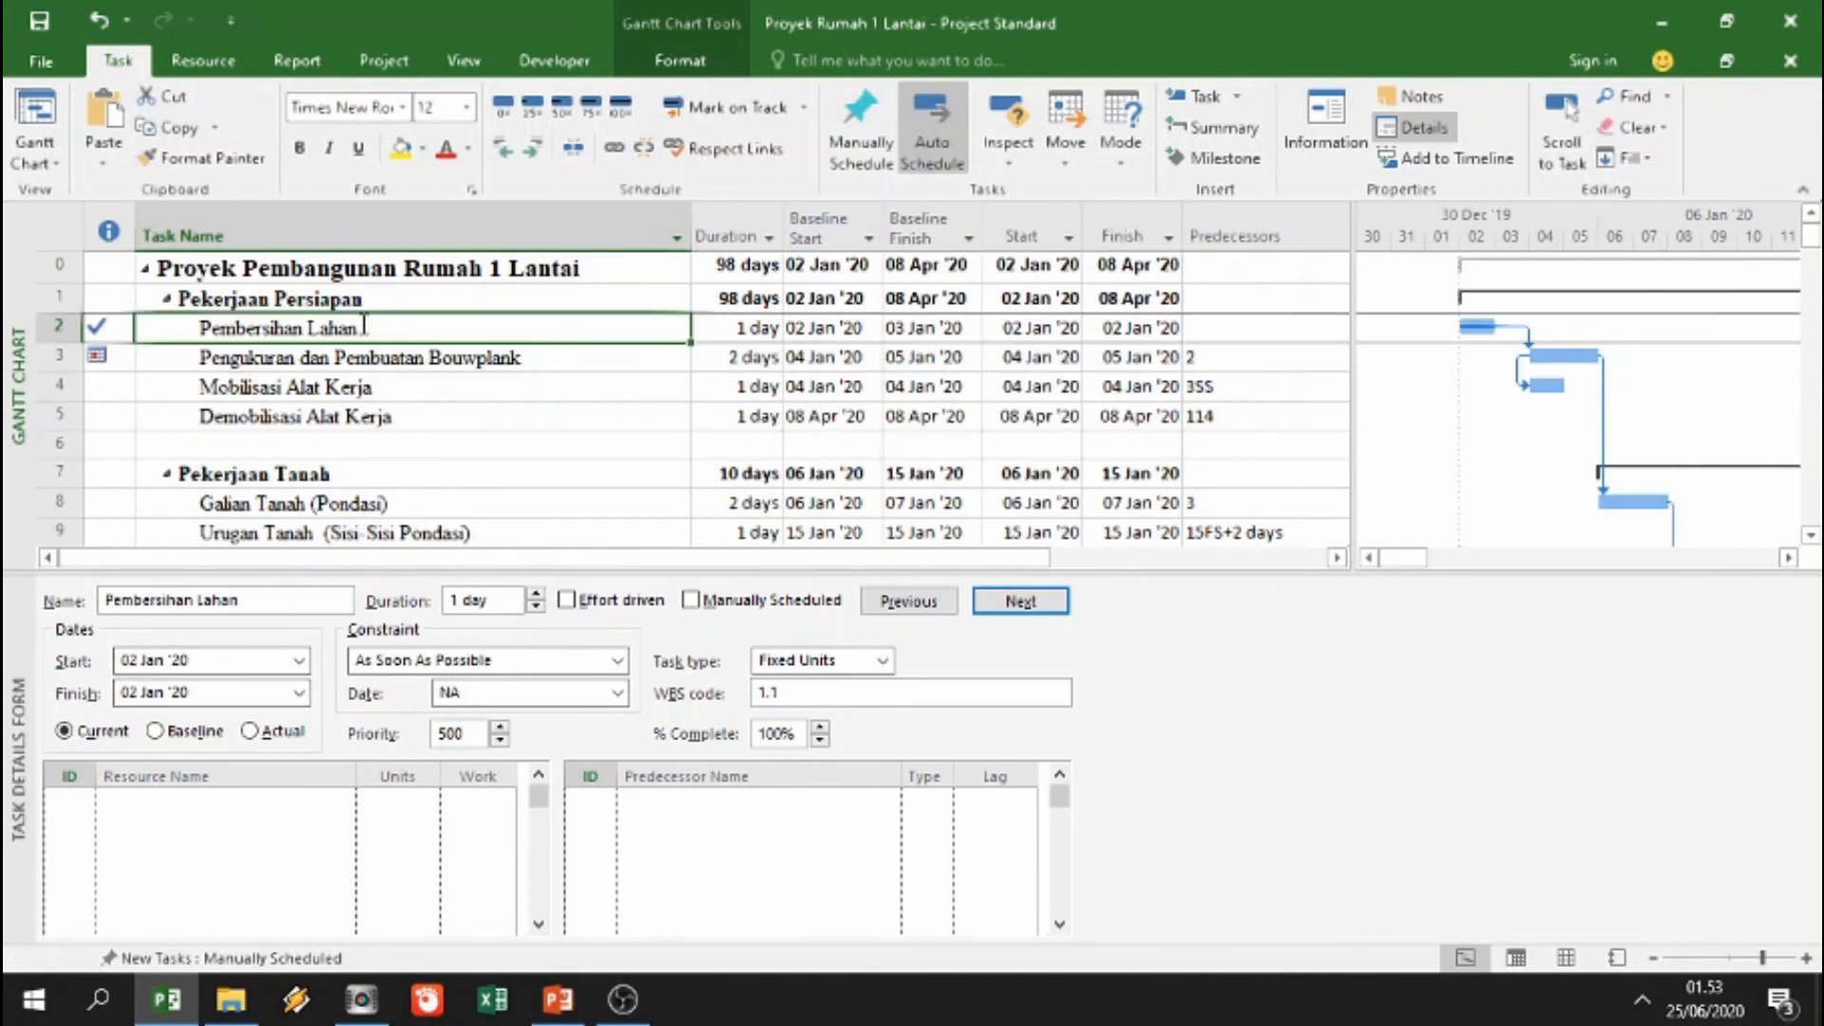
{"action": "left_click", "coordinate": [300, 693]}
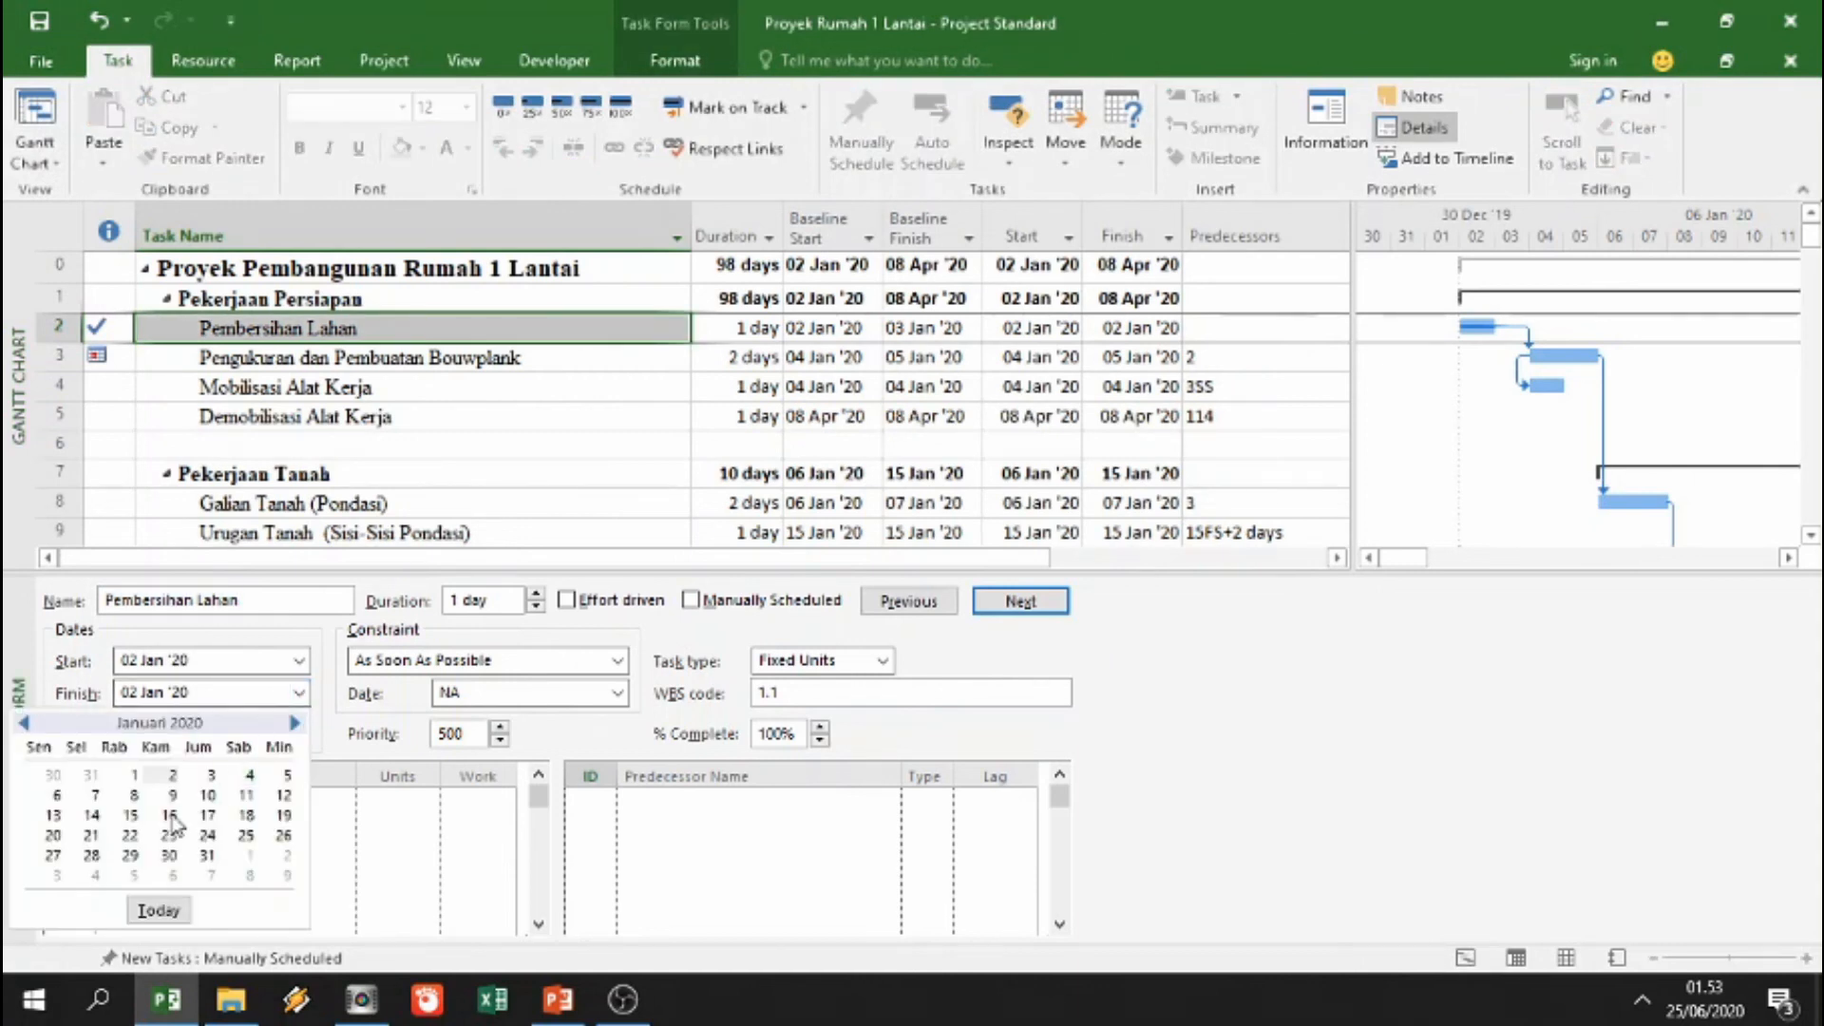
{"action": "left_click", "coordinate": [96, 798]}
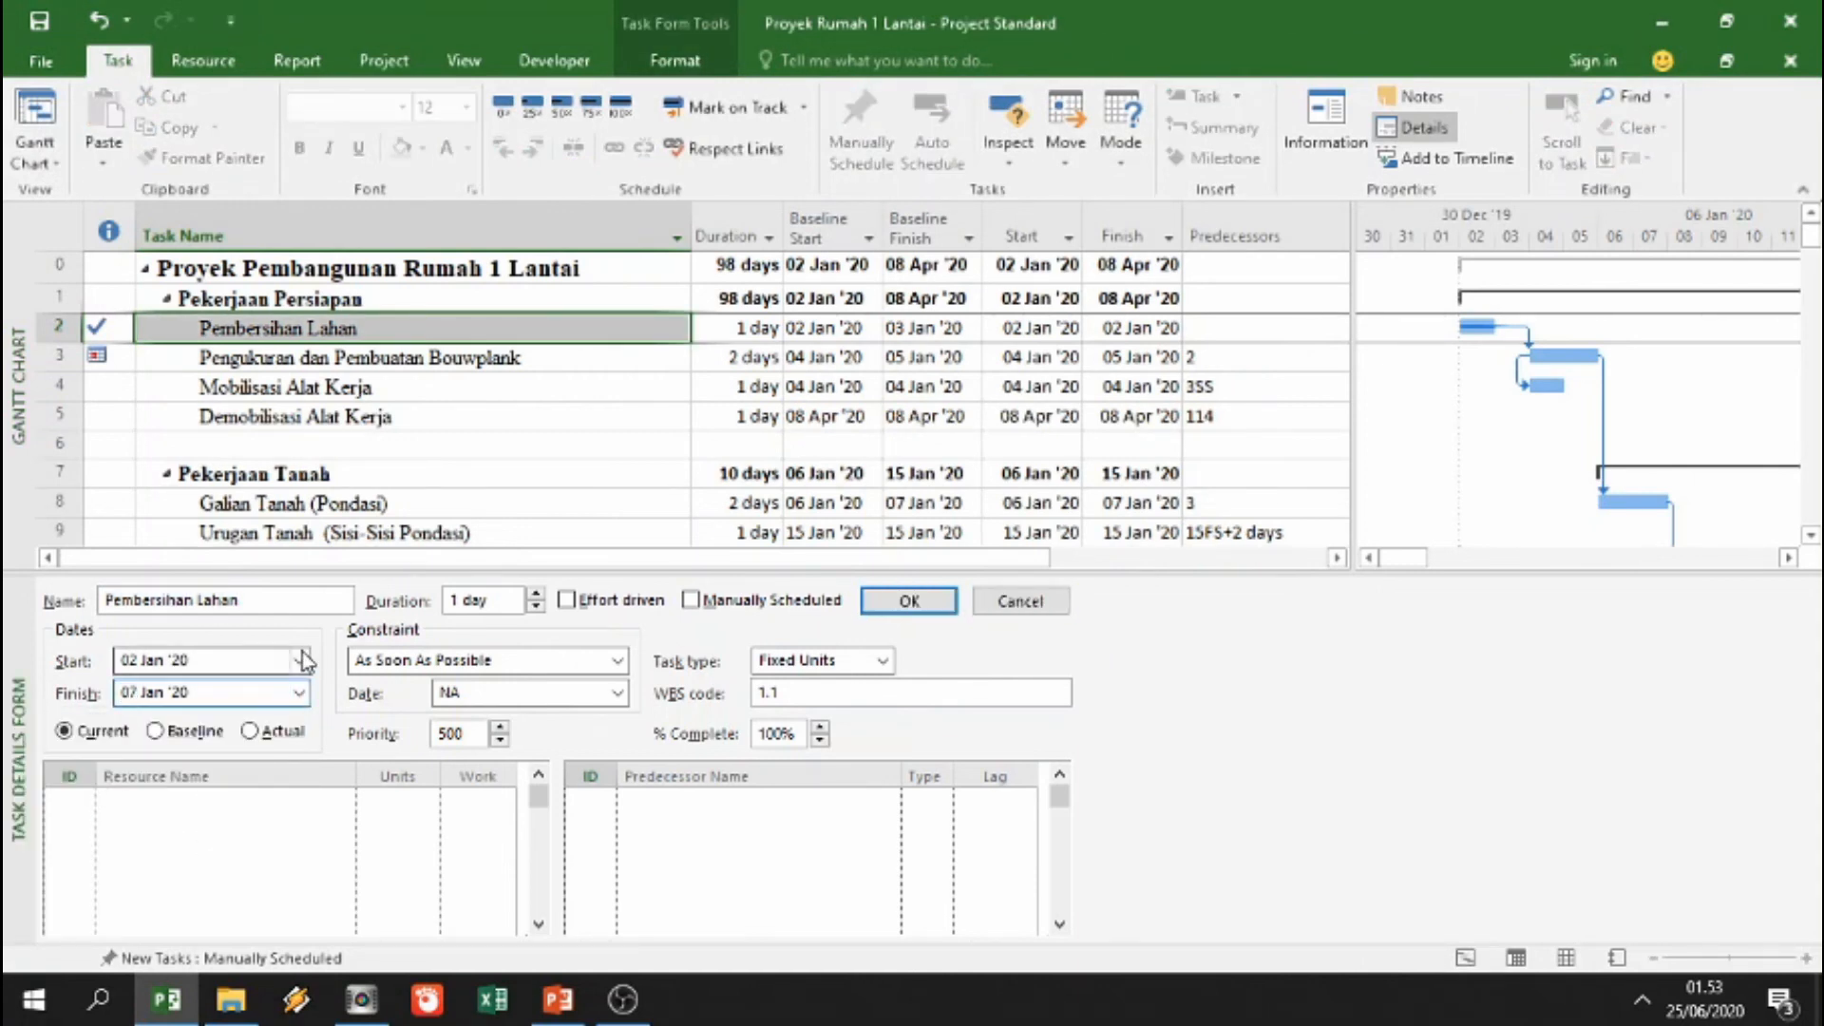
{"action": "left_click", "coordinate": [283, 732]}
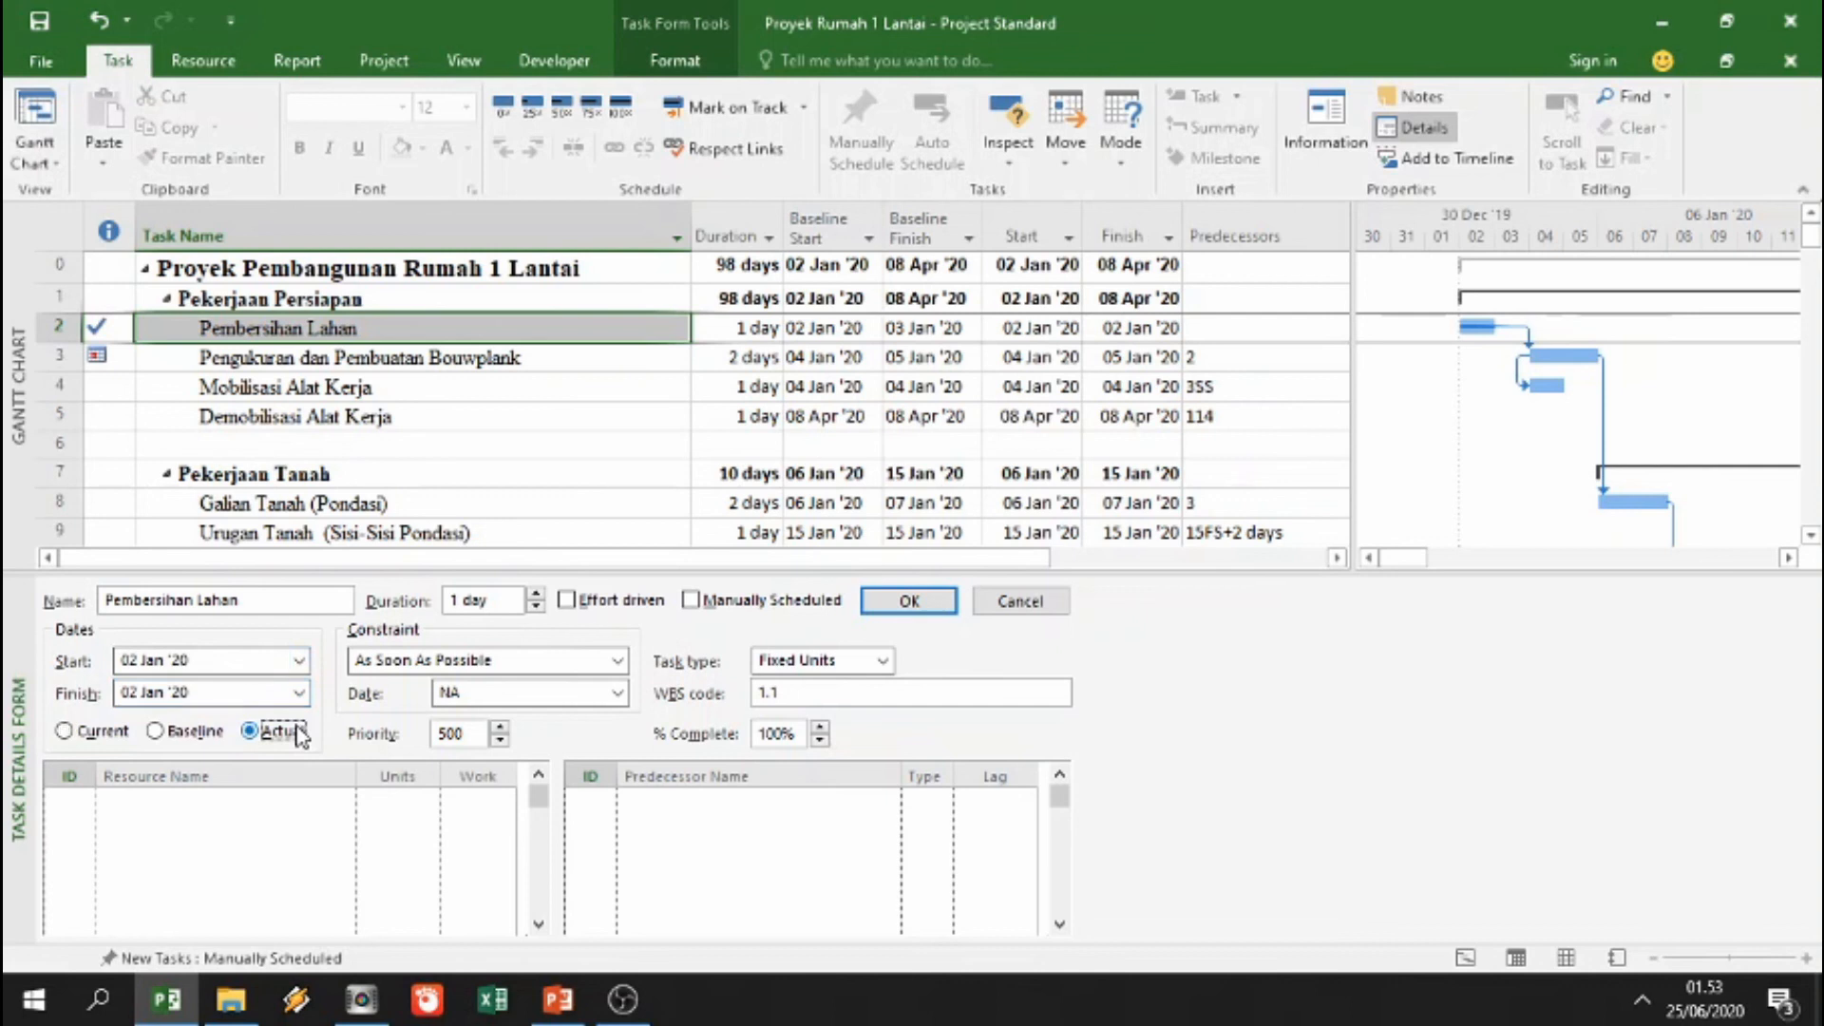
{"action": "left_click", "coordinate": [298, 693]}
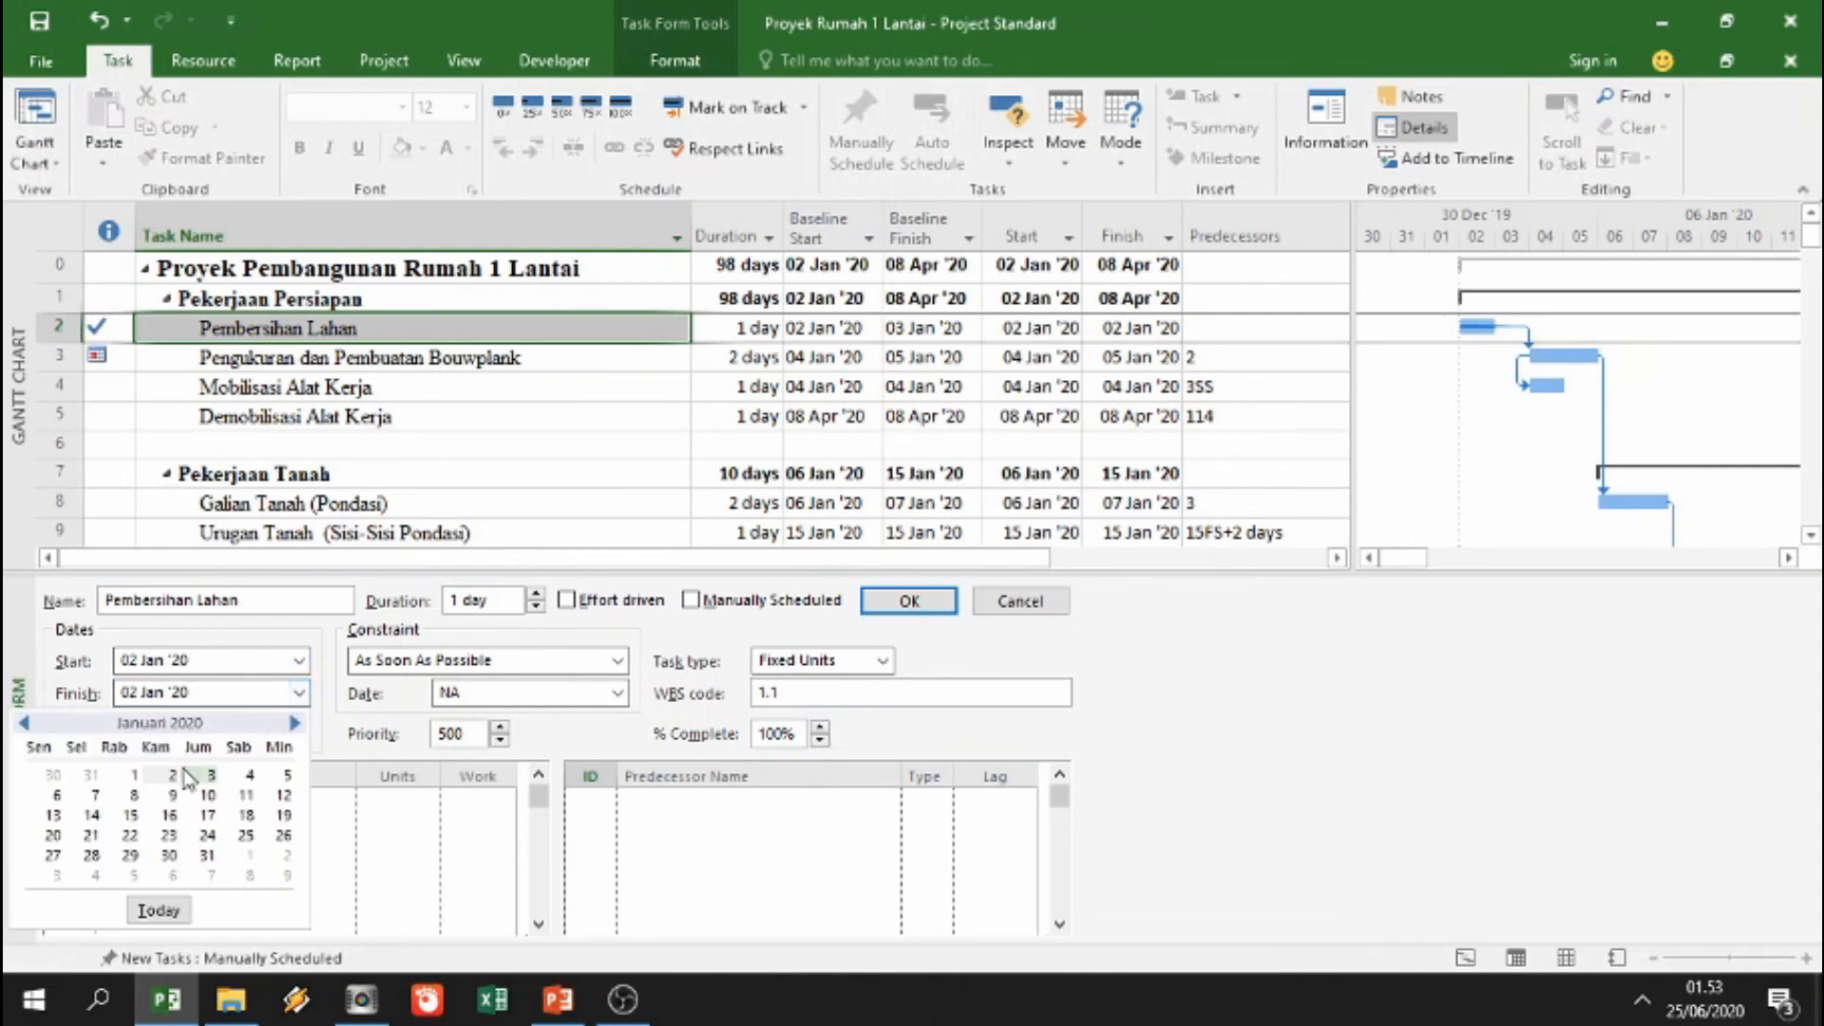
{"action": "left_click", "coordinate": [96, 797]}
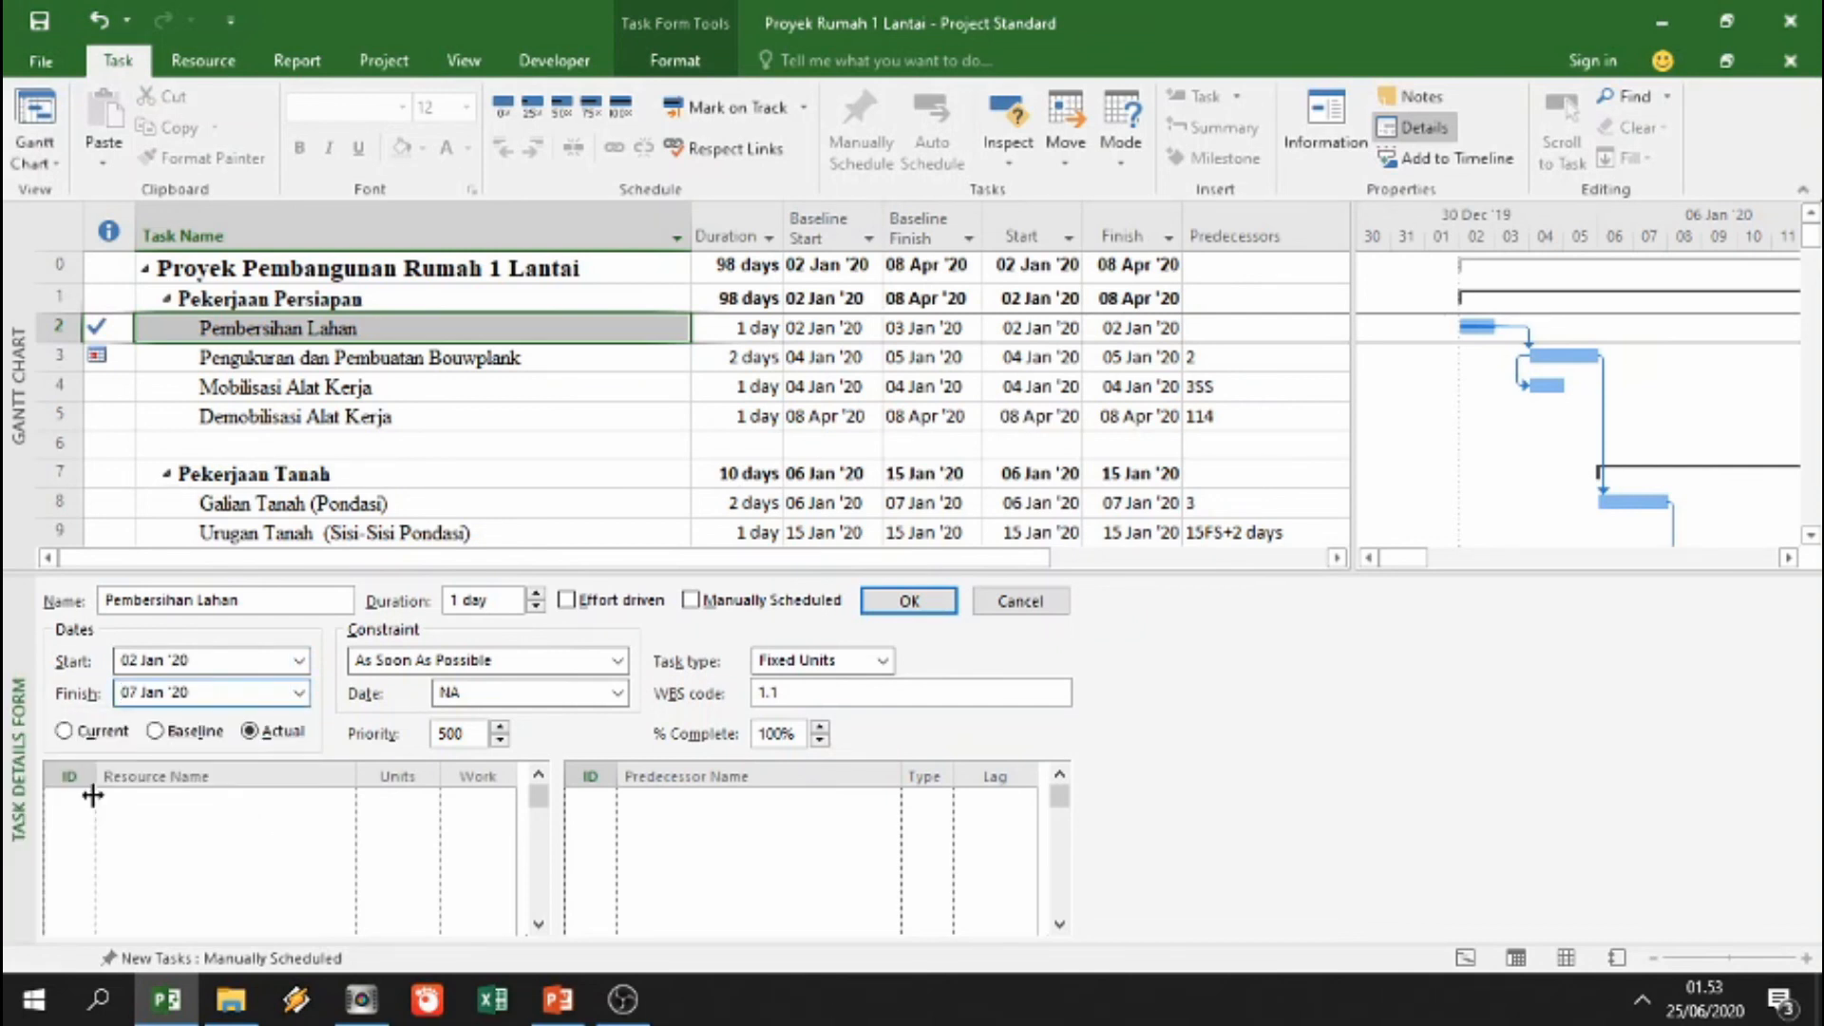
{"action": "left_click", "coordinate": [909, 604]}
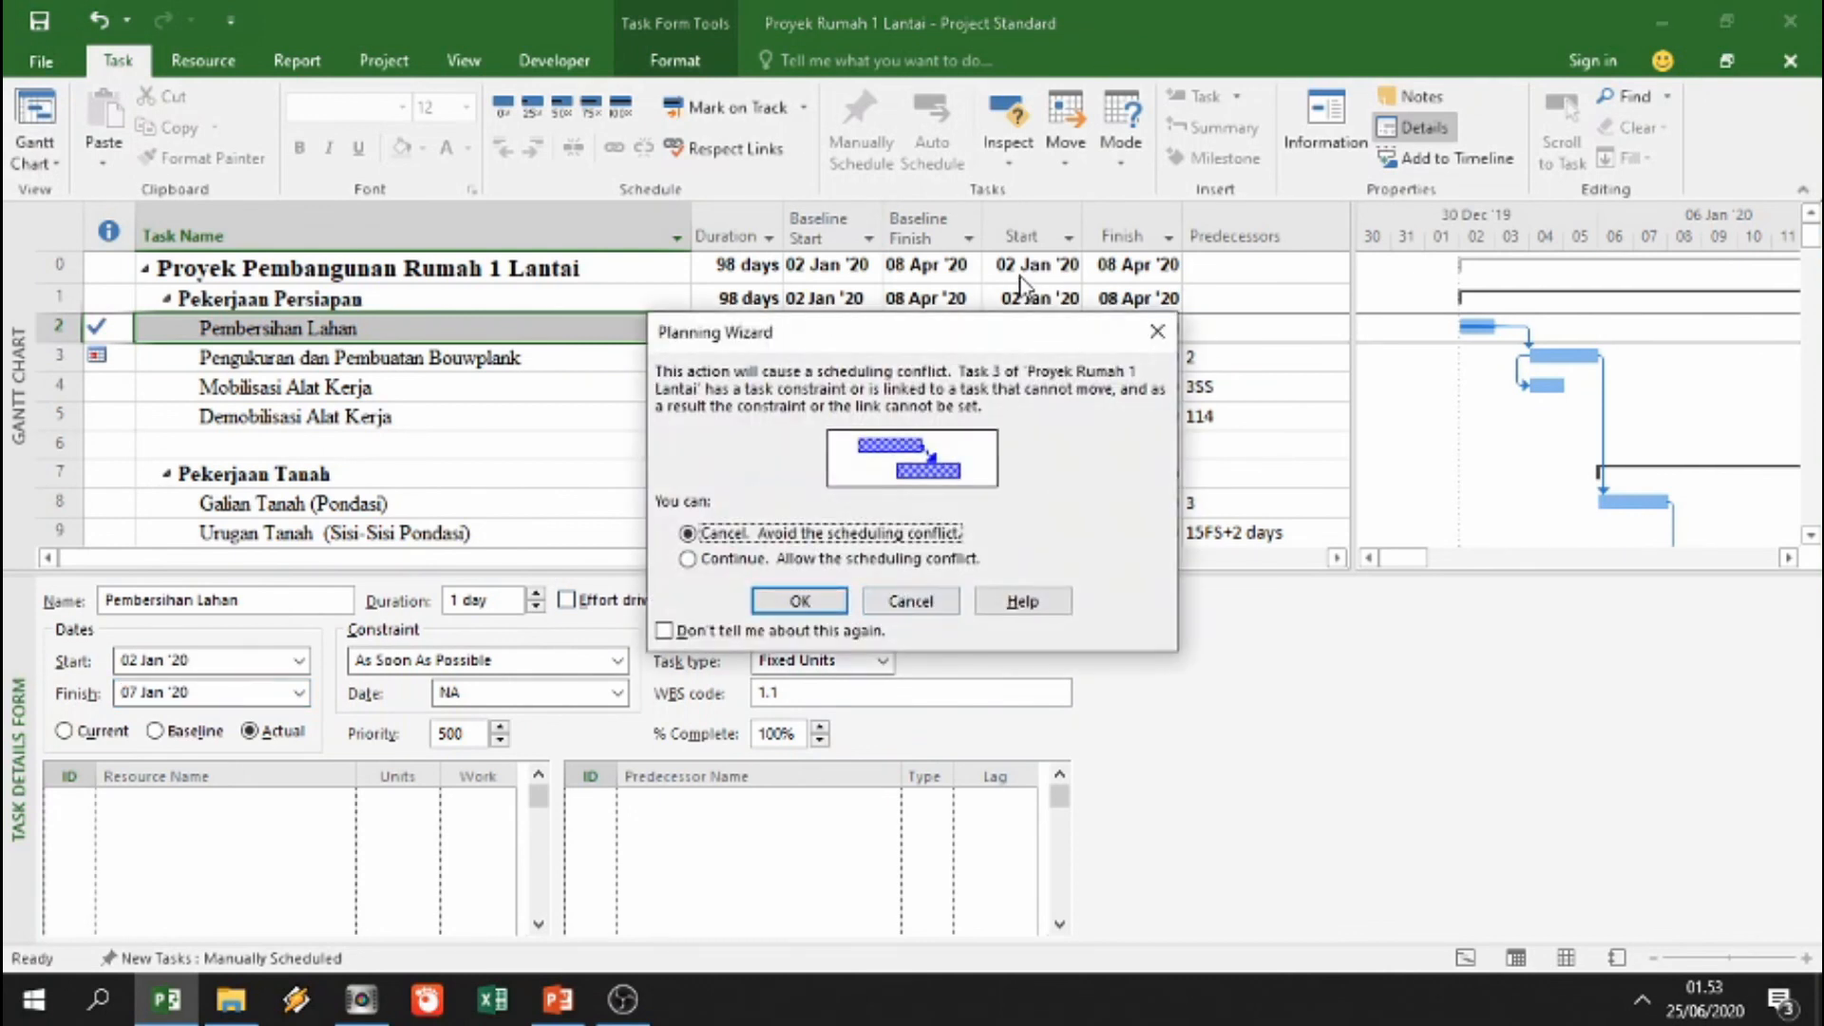
{"action": "left_click_drag", "start_coordinate": [981, 349], "coordinate": [1026, 507]}
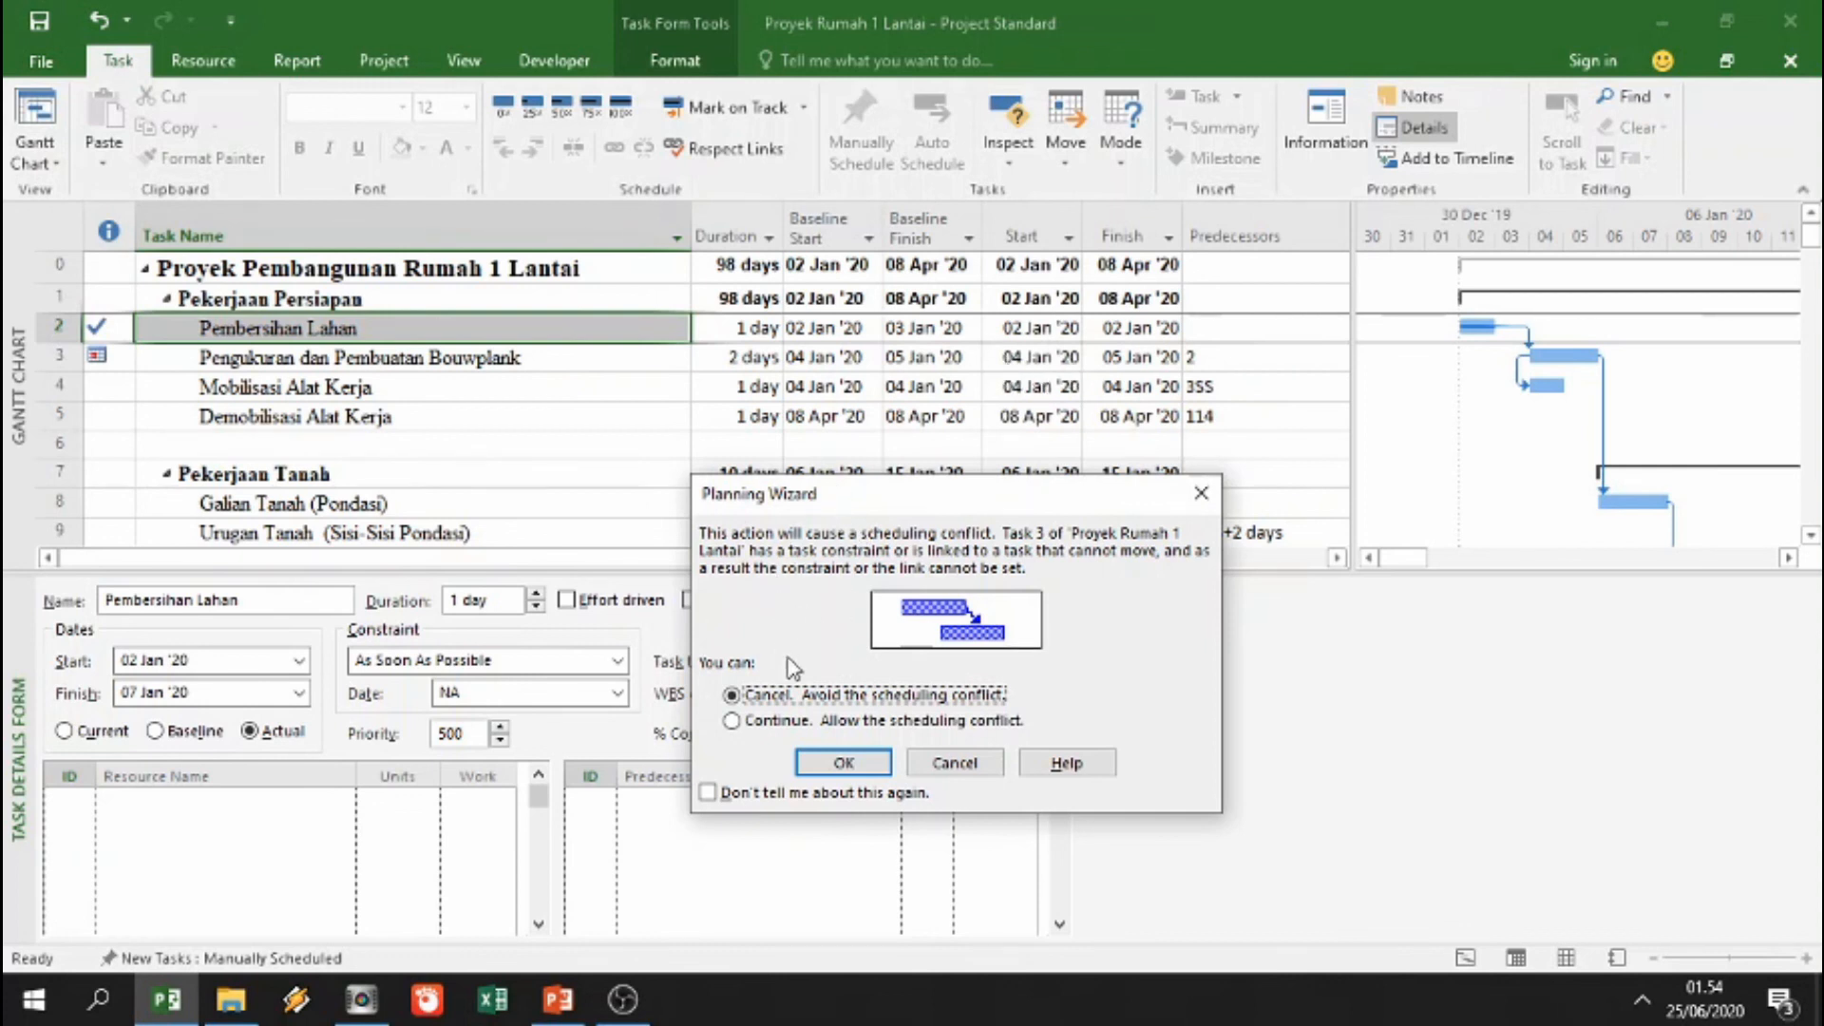
{"action": "left_click", "coordinate": [959, 766]}
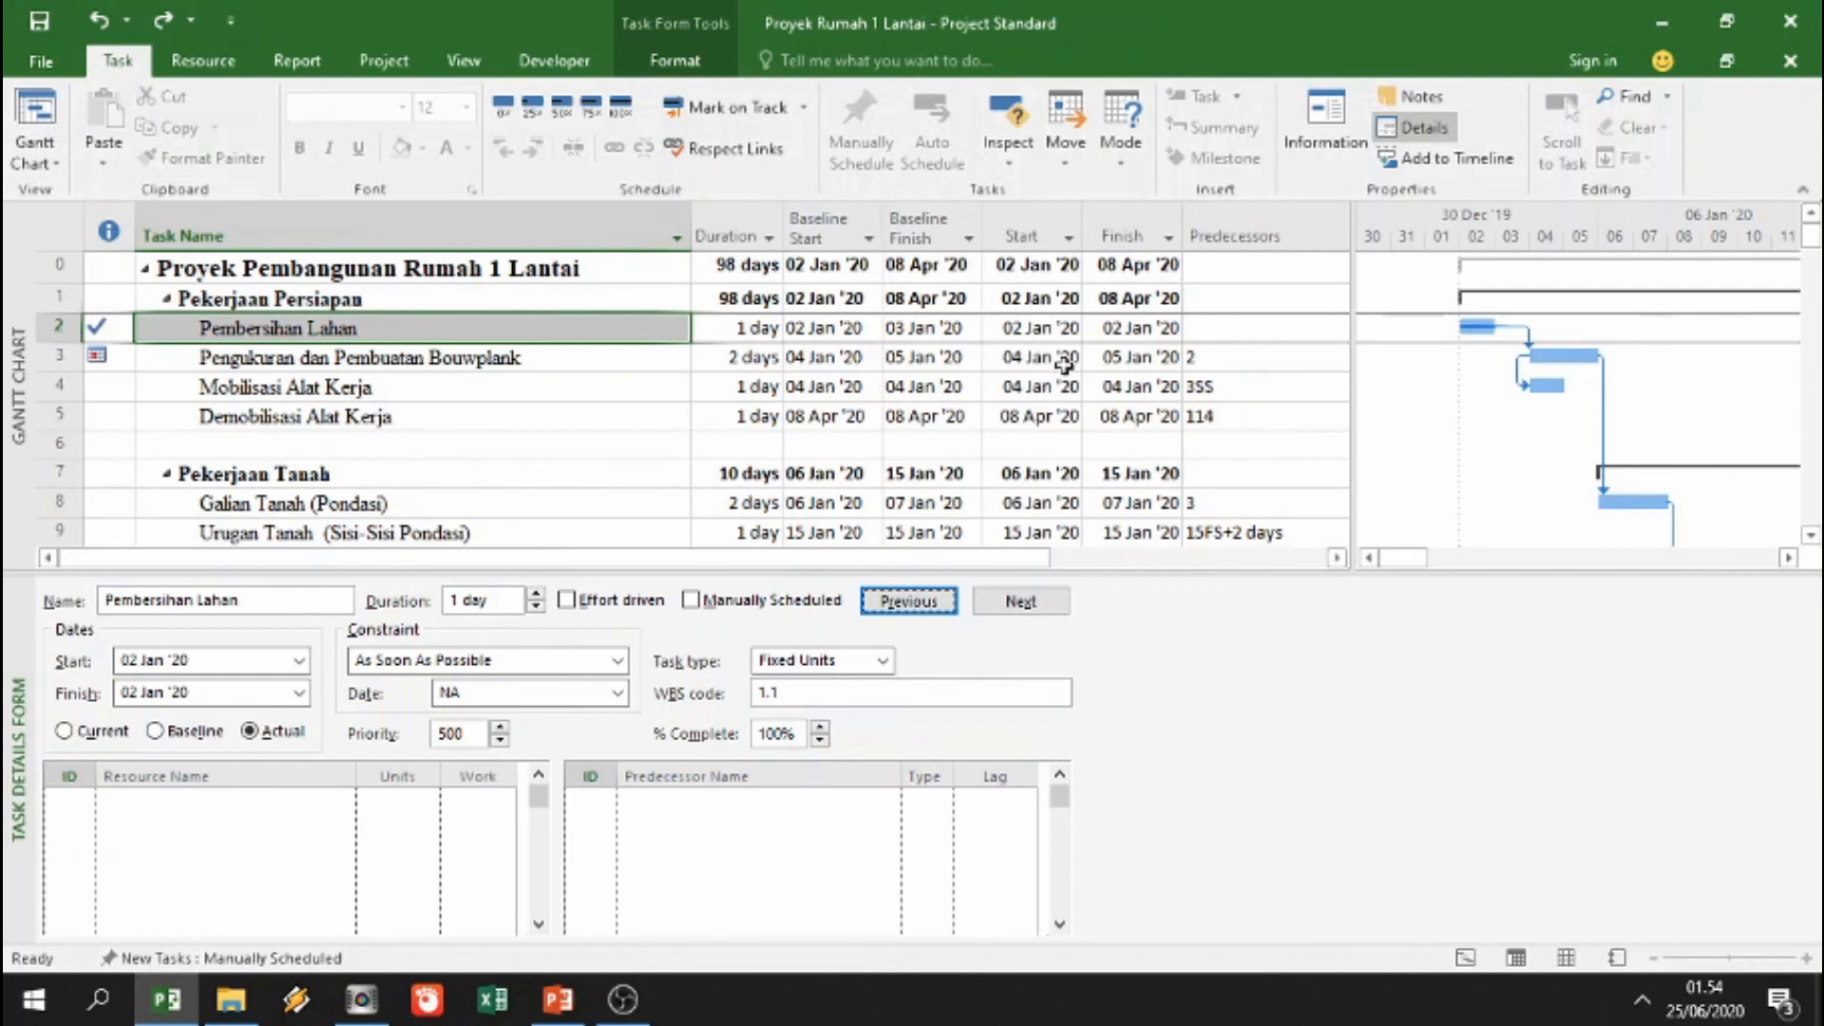
Step: Review the constraint type and date of Pengukuran dan Pembuatan Bouwplank in Task Information against its scheduled dates, and close it without changes
{"action": "double_click", "coordinate": [472, 356]}
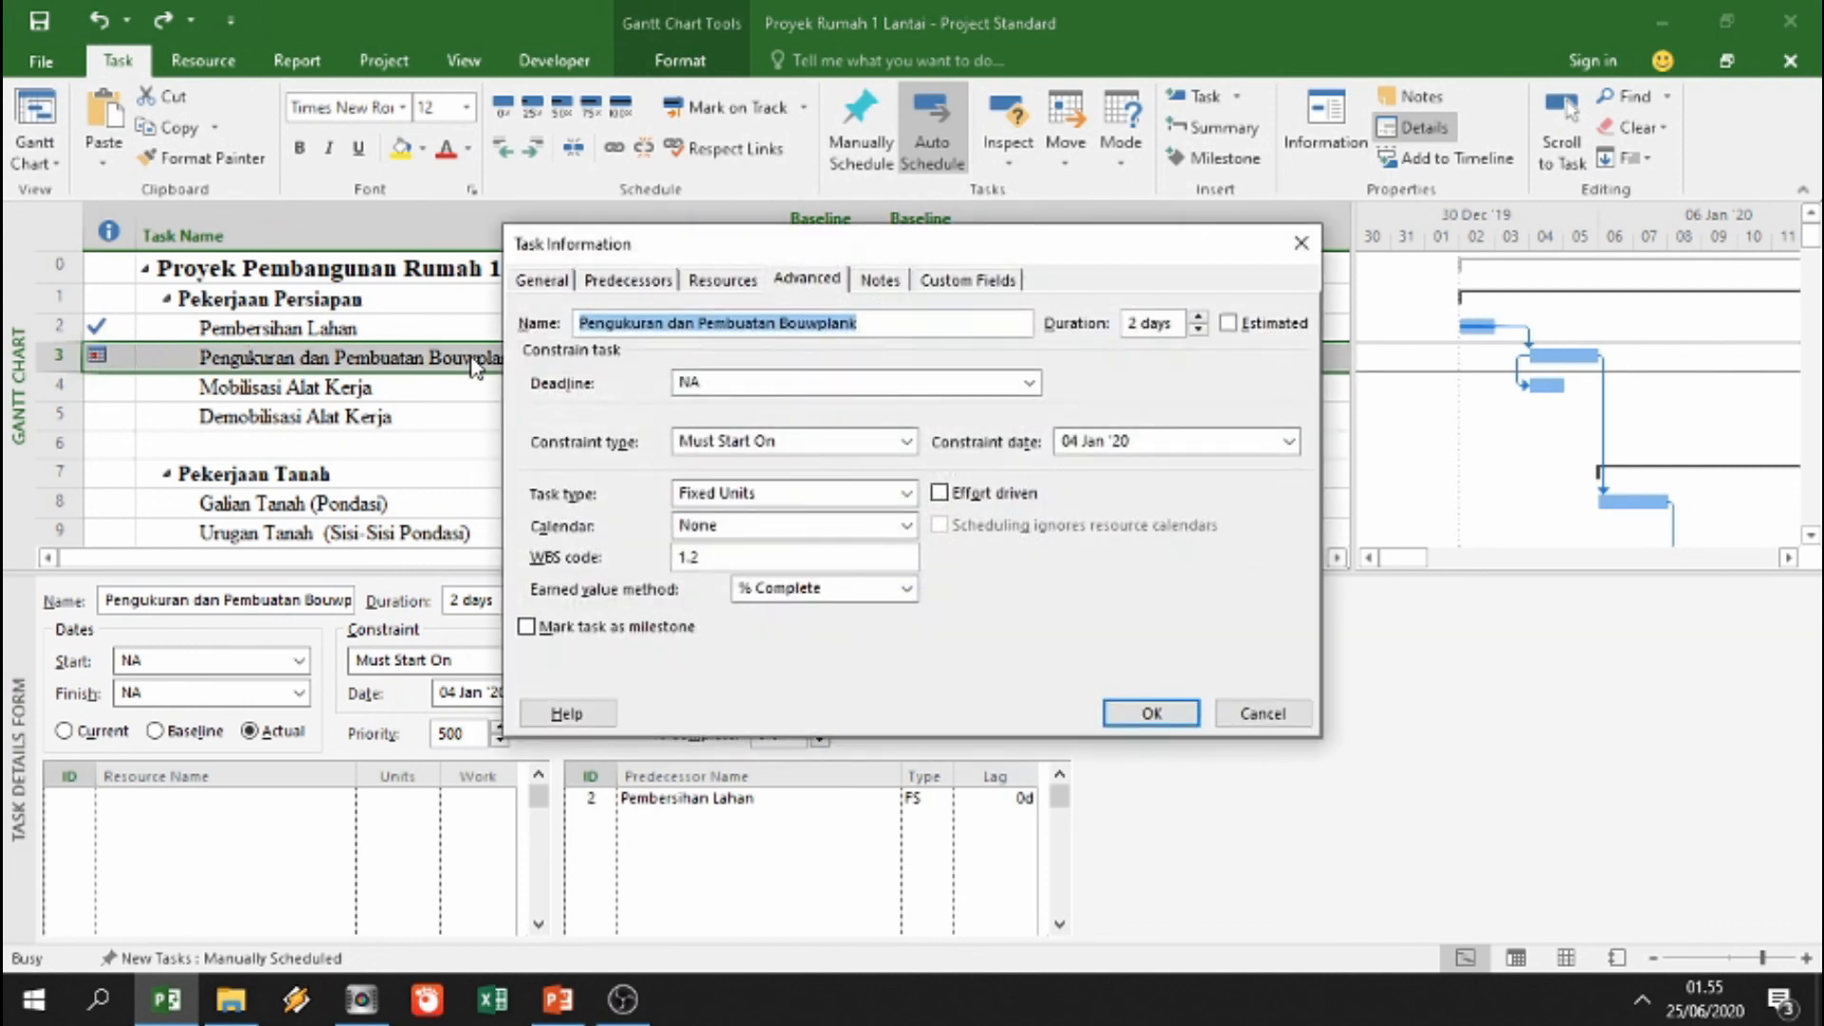
{"action": "left_click_drag", "start_coordinate": [922, 256], "coordinate": [1070, 494]}
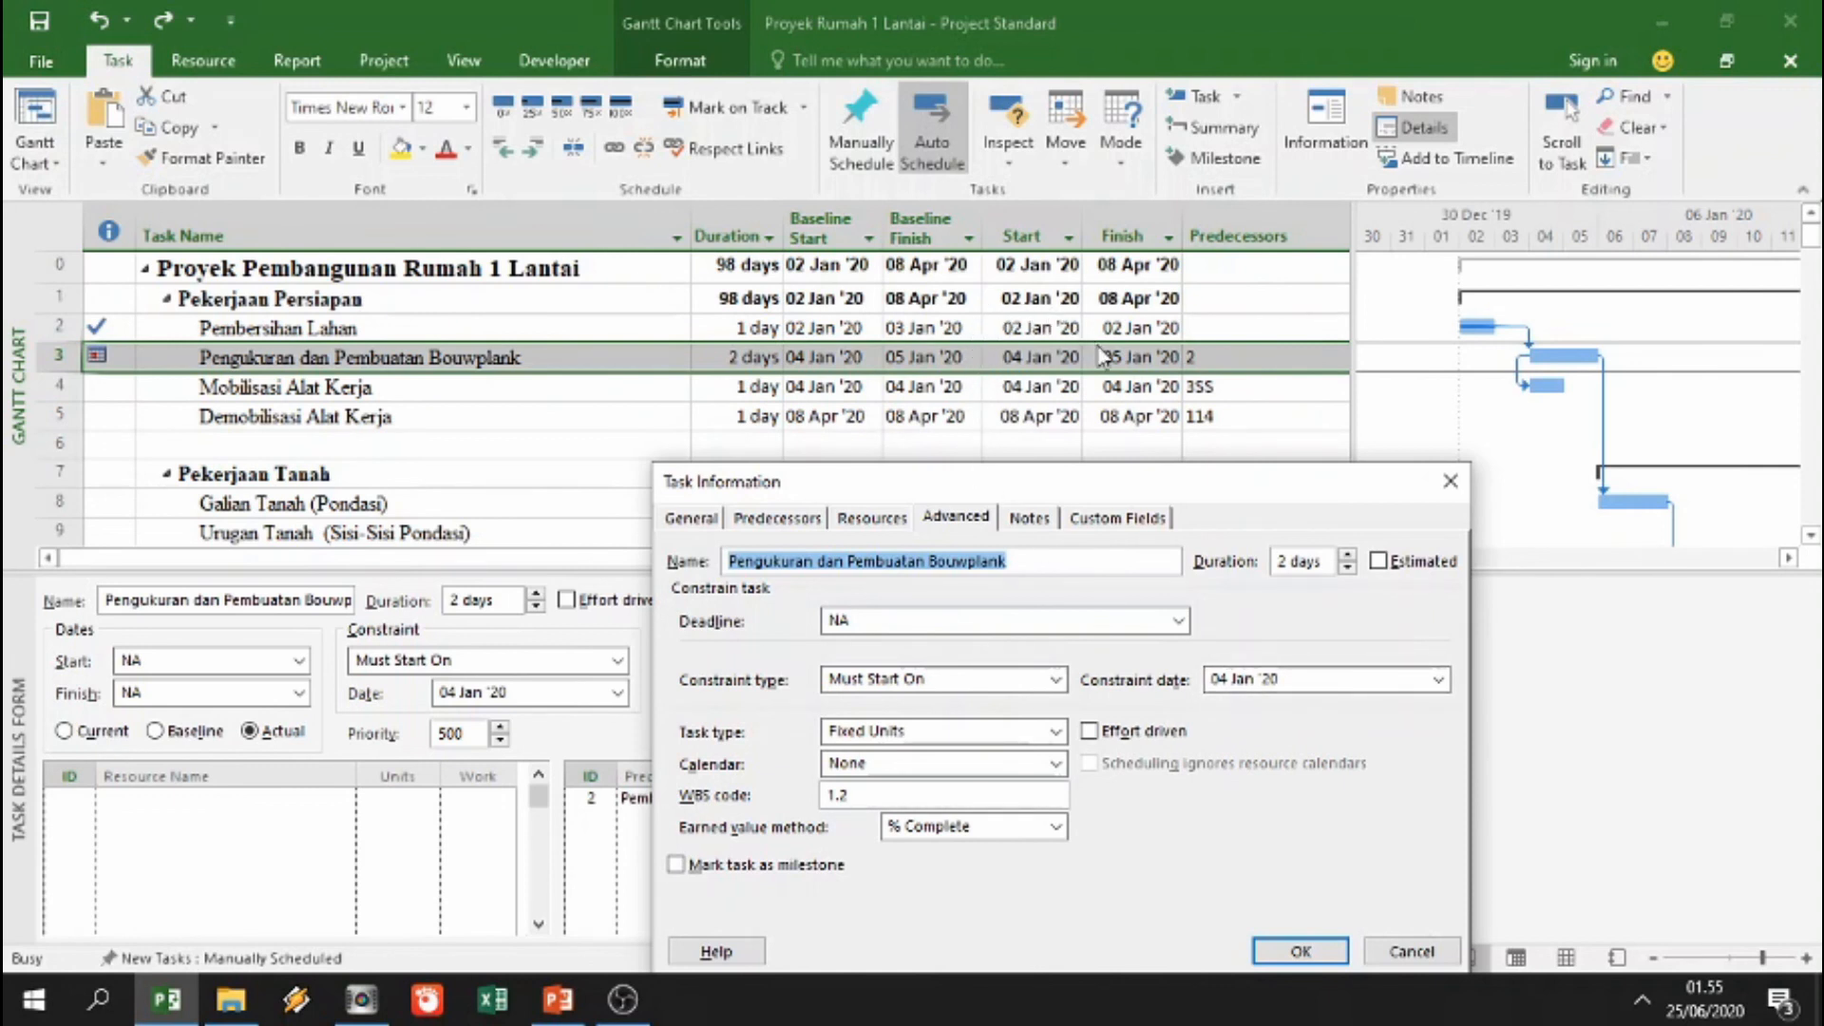
{"action": "left_click", "coordinate": [1373, 953]}
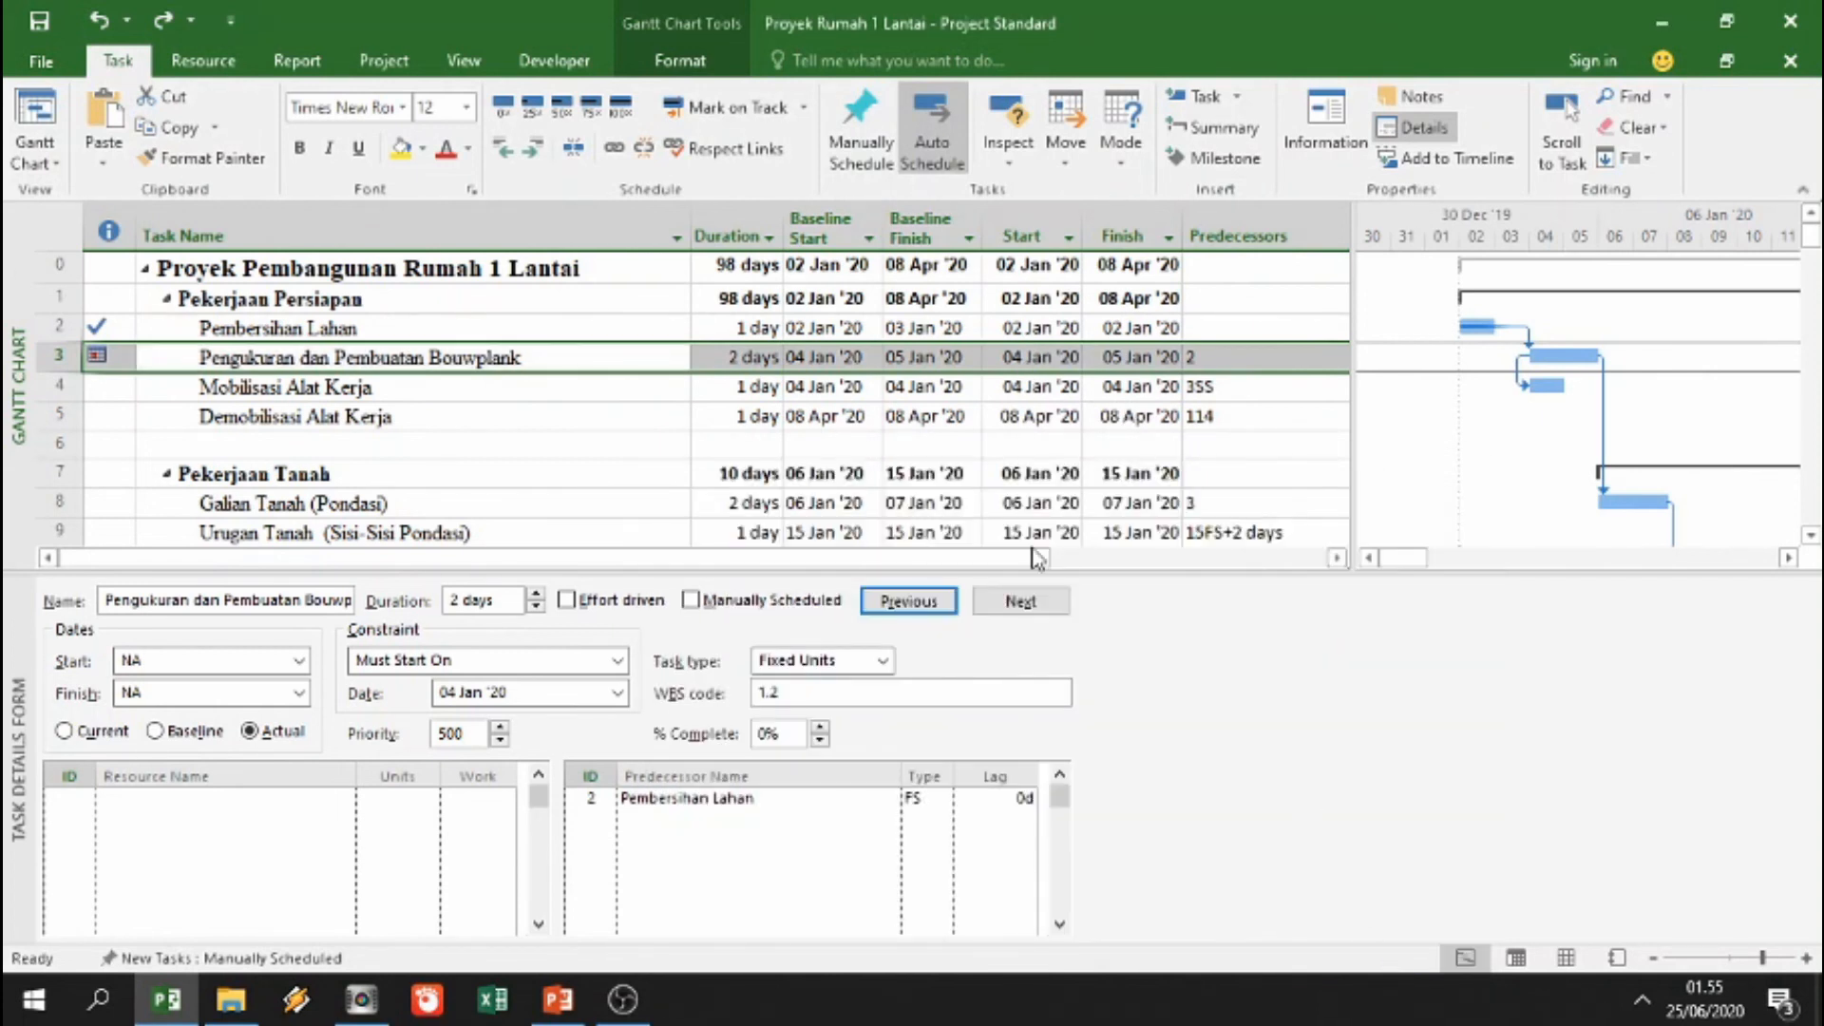